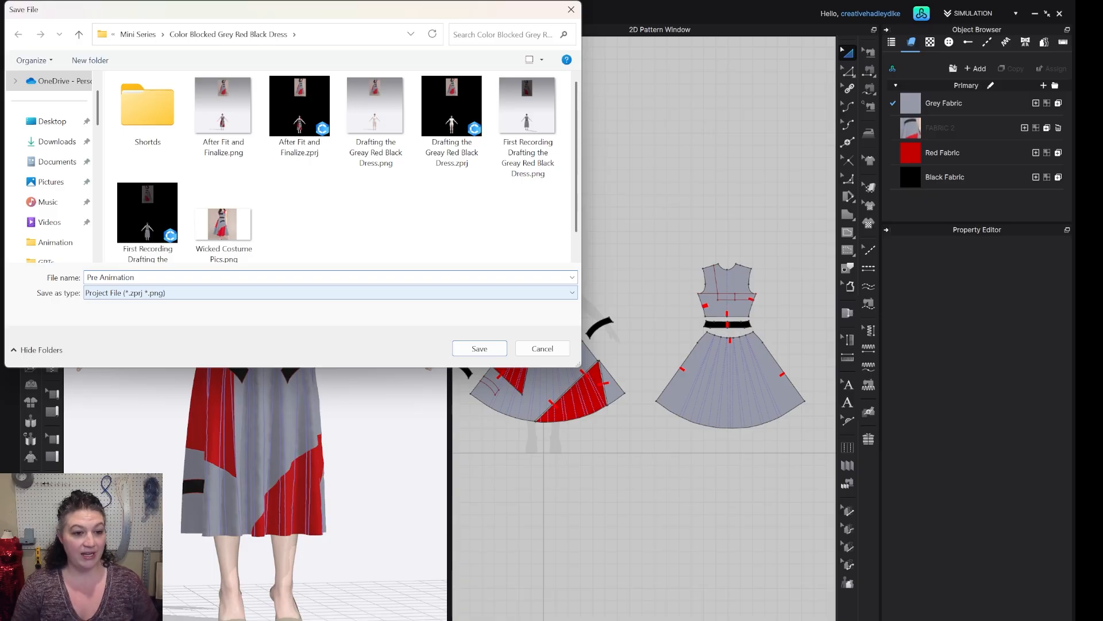
Step: Save the project under the file name Pre Animation
key(Return)
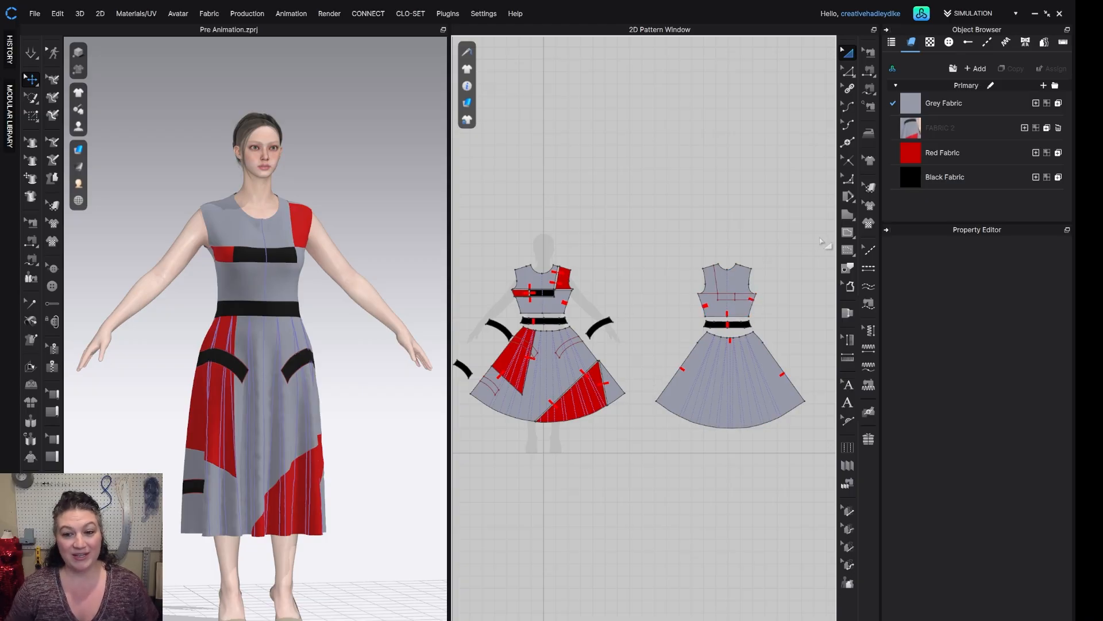
Step: Set the particle distance of all the dress pattern pieces to 7 mm
drag(821, 242, 455, 453)
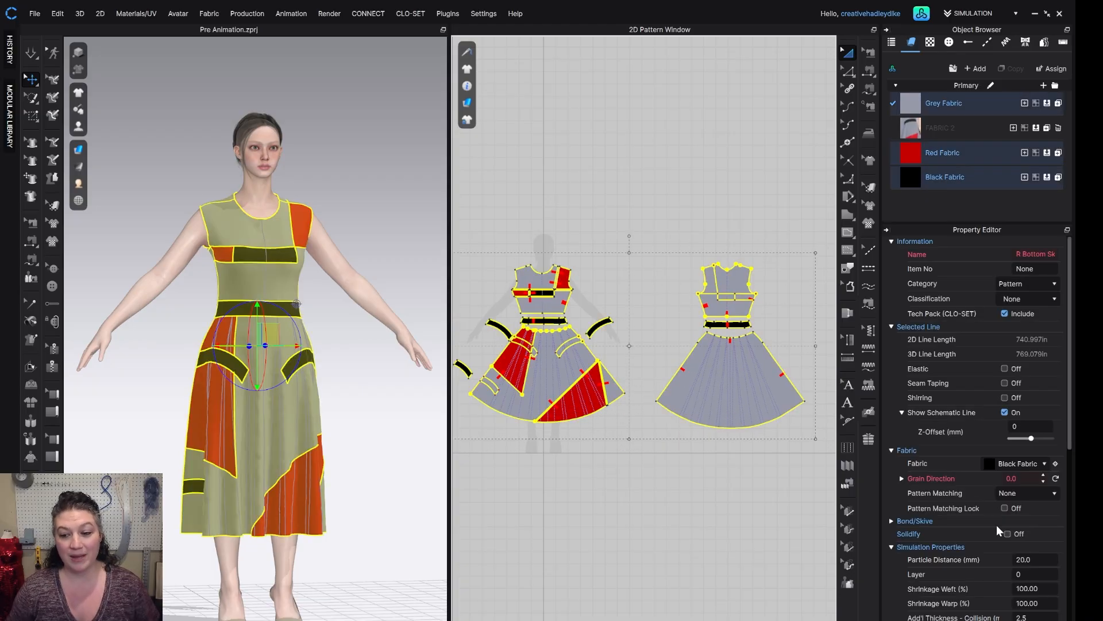
click(1032, 562)
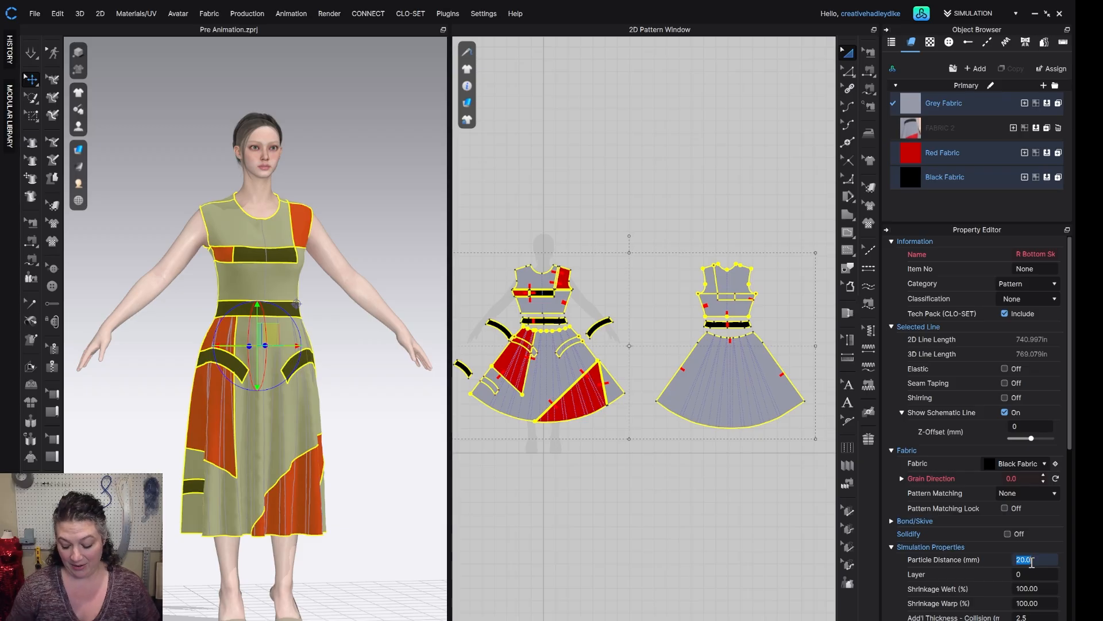
text(7)
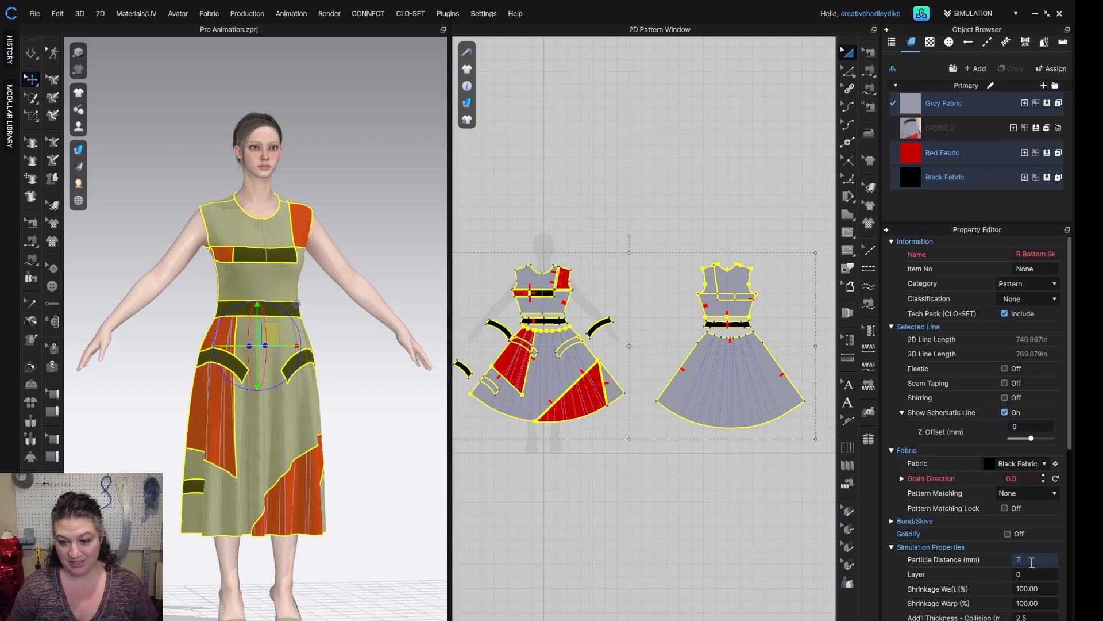
key(Return)
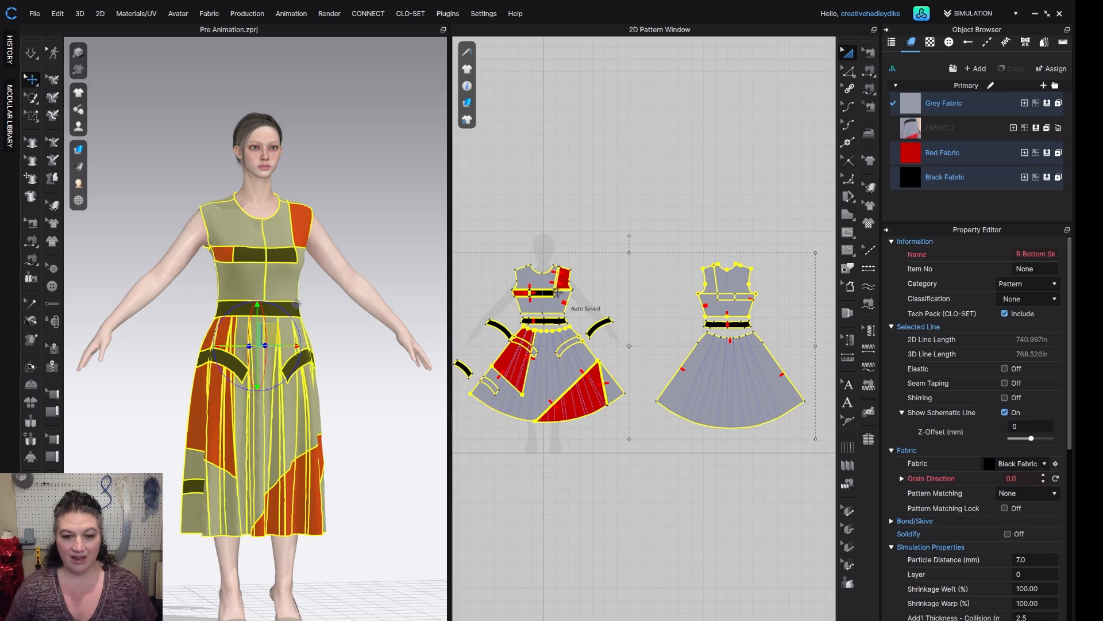
scroll(364, 264, up, 2)
scroll(556, 312, up, 5)
scroll(738, 324, down, 5)
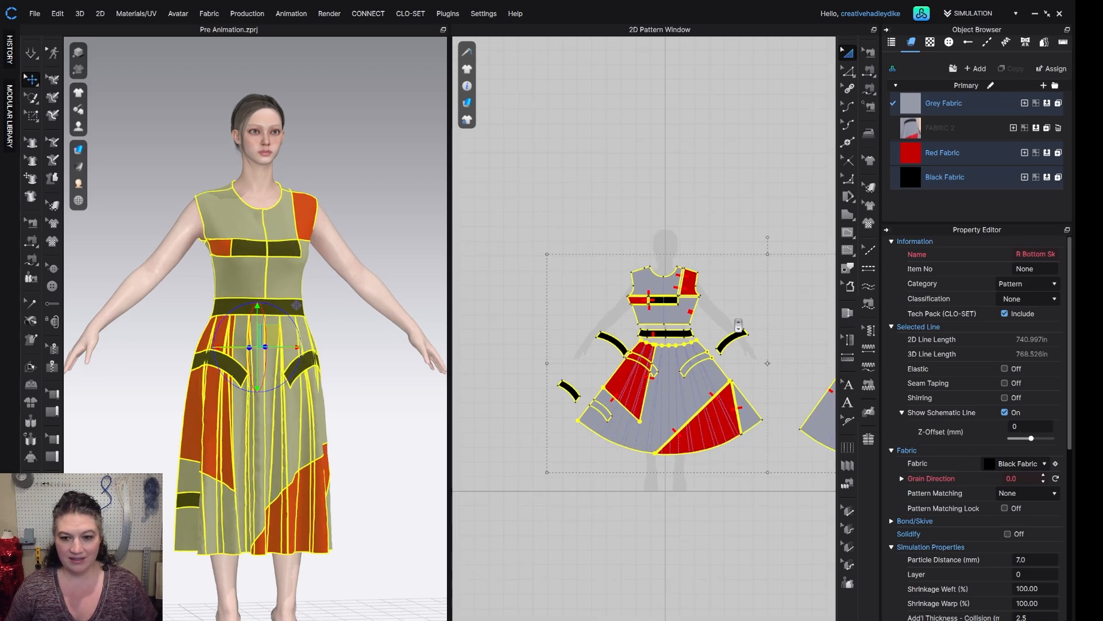
mouse_move(737, 323)
middle_down()
mouse_move(580, 349)
mouse_move(737, 323)
middle_up()
scroll(737, 324, up, 5)
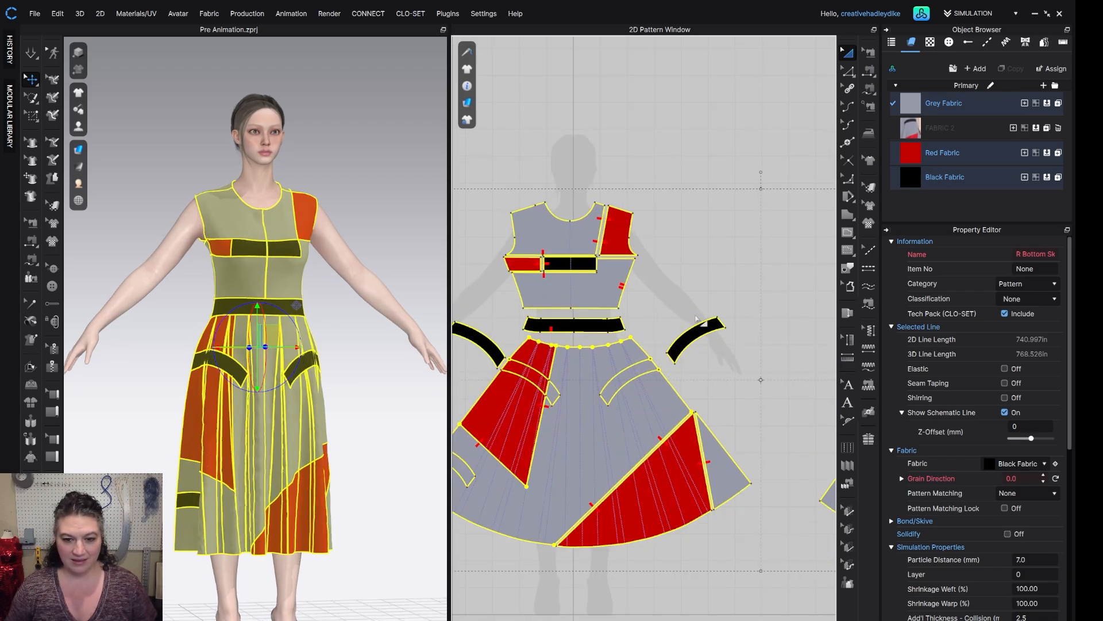
click(363, 350)
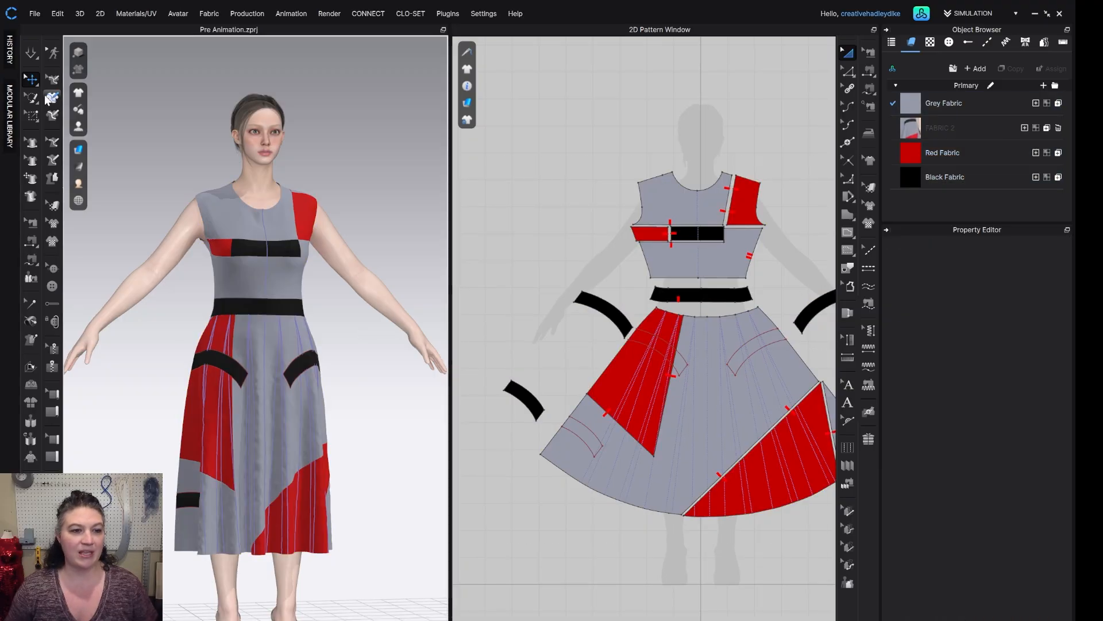
Step: Hide the internal lines and baselines on the 3D garment
mouse_move(79, 128)
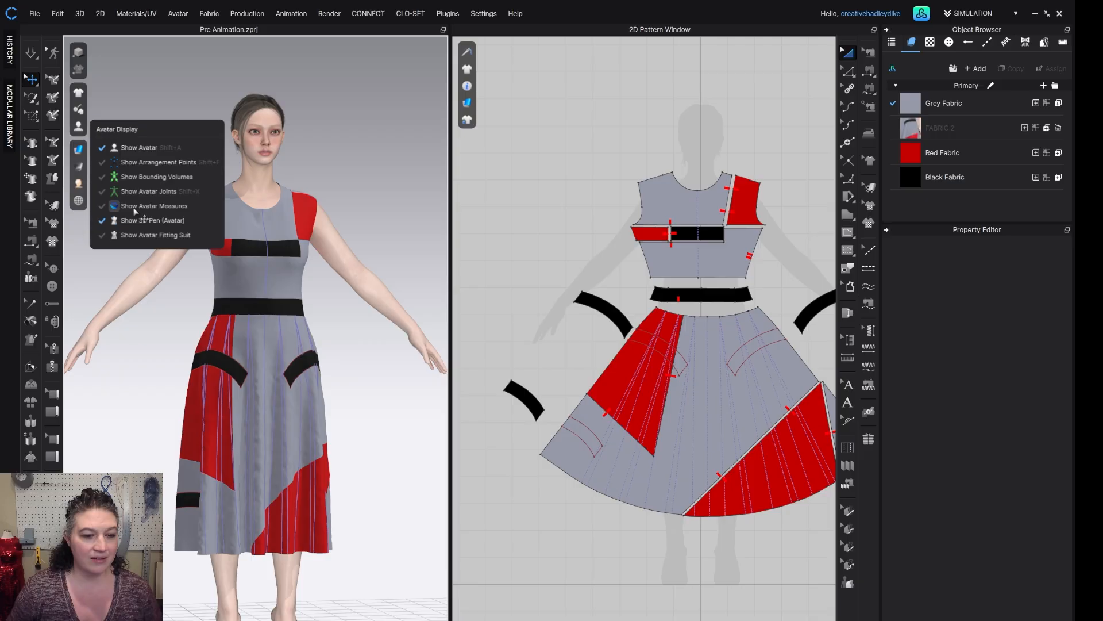
mouse_move(89, 100)
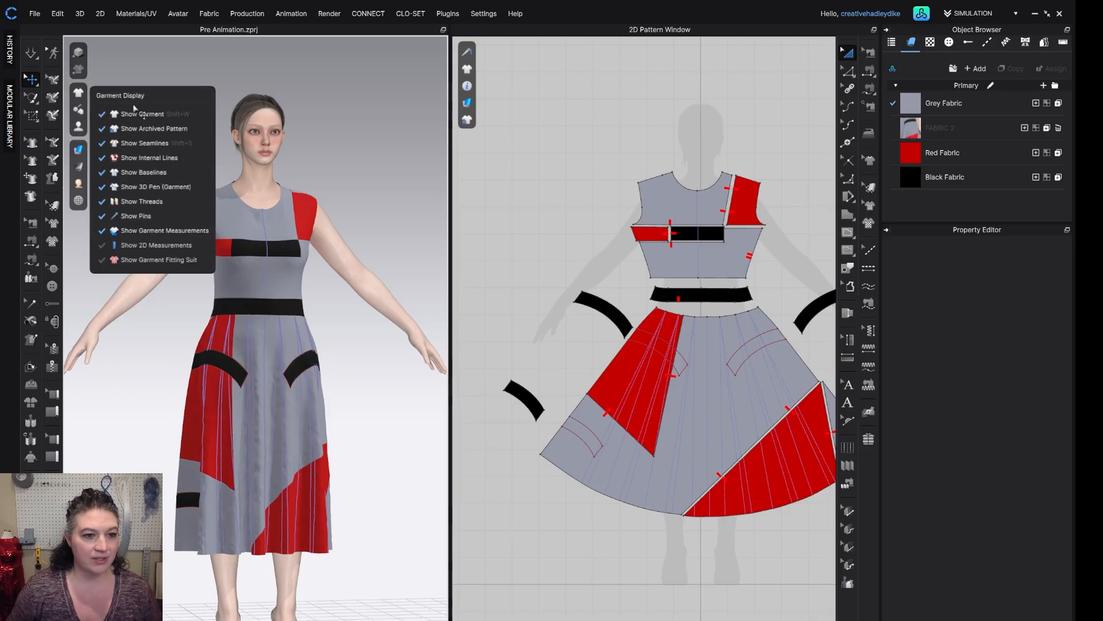
click(143, 157)
click(143, 172)
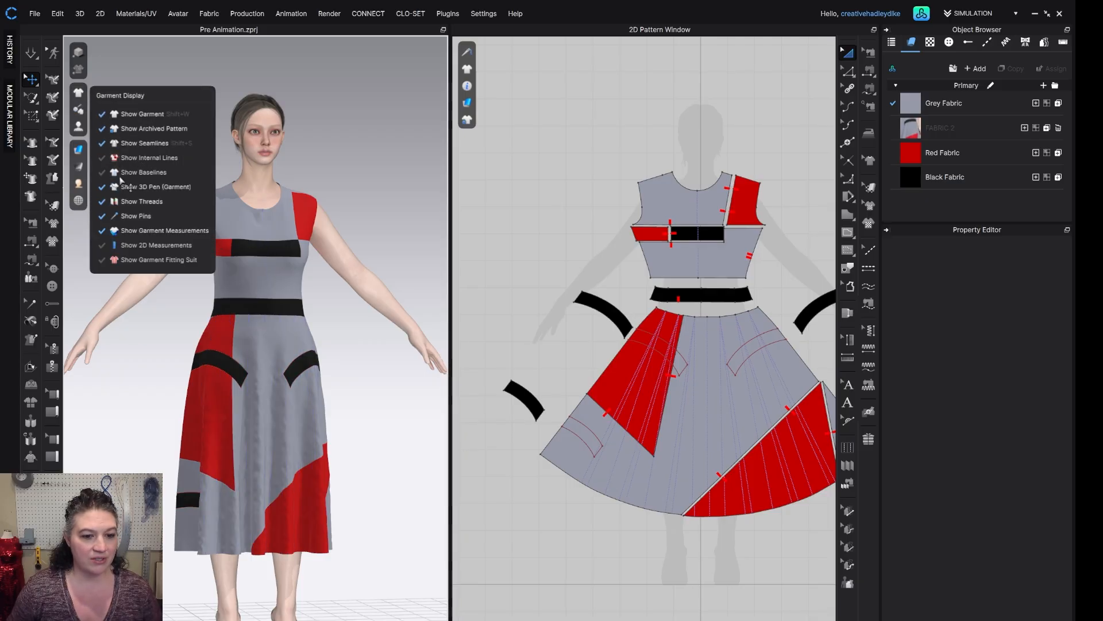
Step: Simulate the dress, pull the skirt to test its drape, check it from the back and front, and stop the simulation
mouse_move(386, 426)
right_down()
mouse_move(227, 417)
mouse_move(382, 428)
right_up()
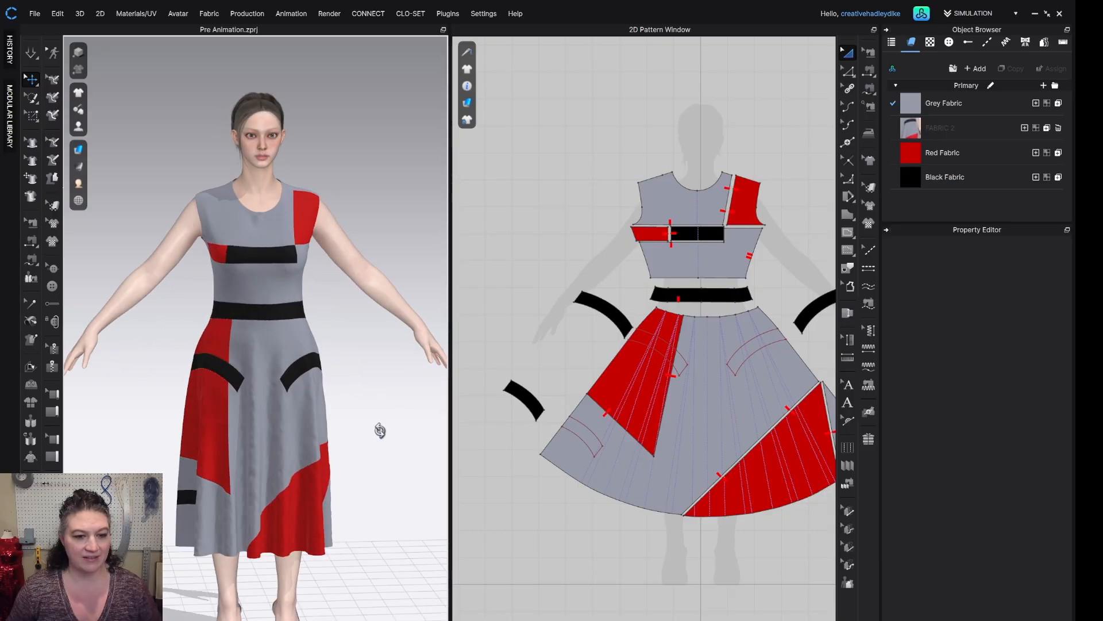
key(space)
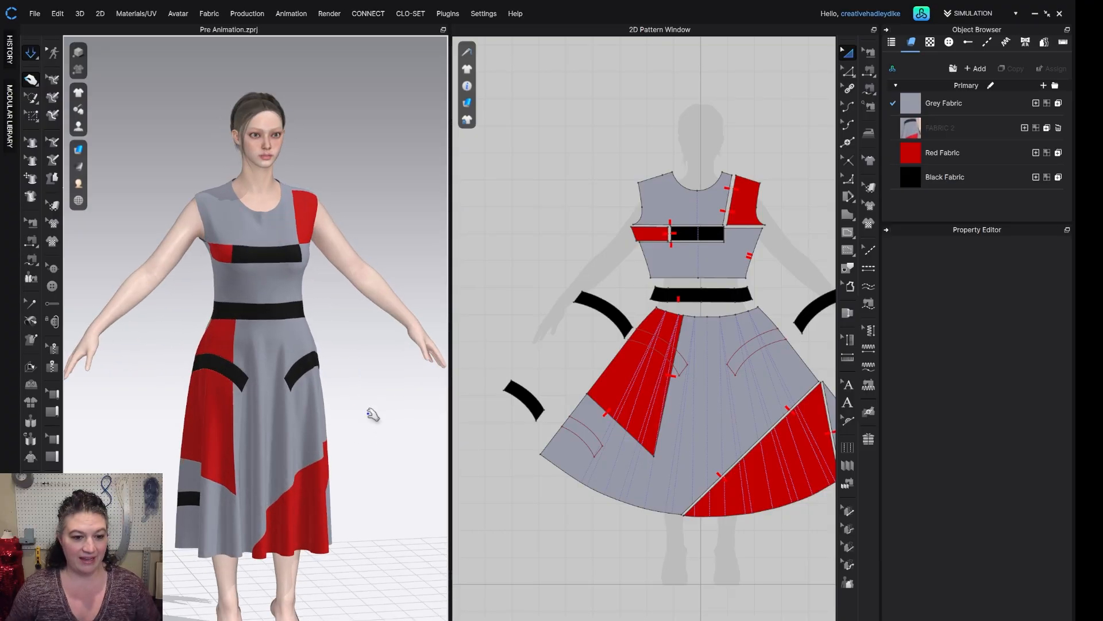
scroll(277, 442, up, 2)
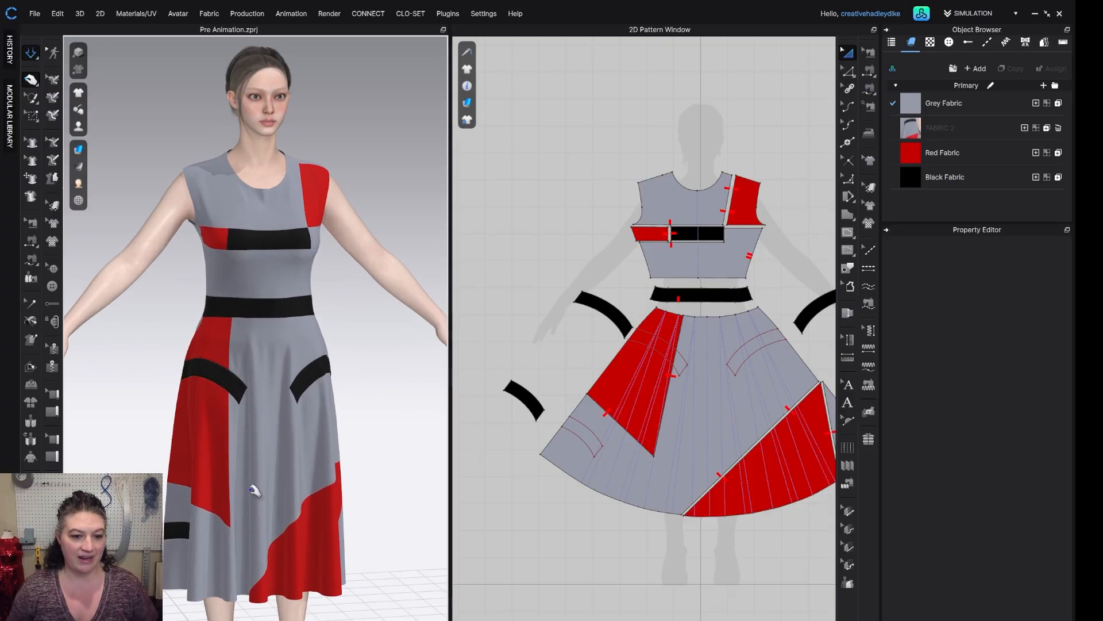
drag(342, 448, 410, 414)
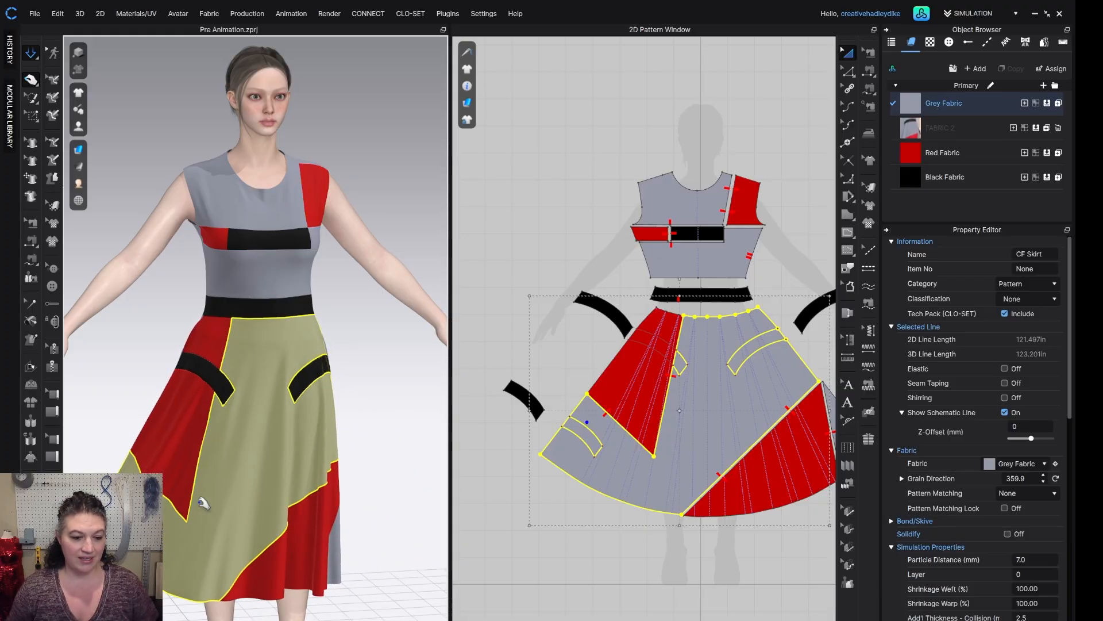
right_drag(425, 489, 239, 496)
middle_drag(239, 496, 314, 482)
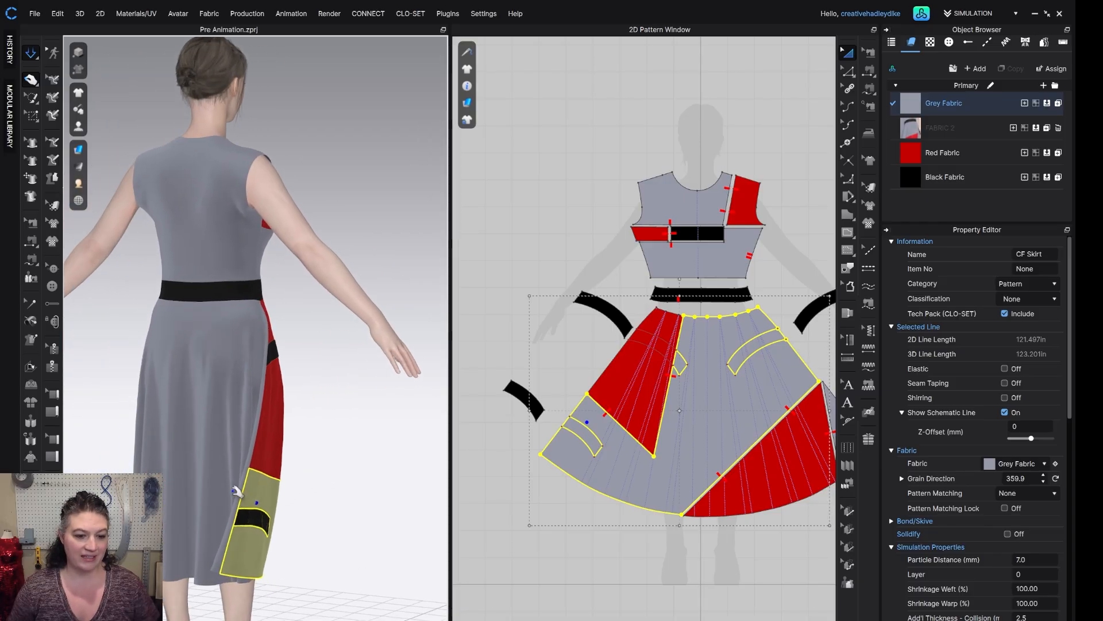
right_drag(235, 489, 235, 517)
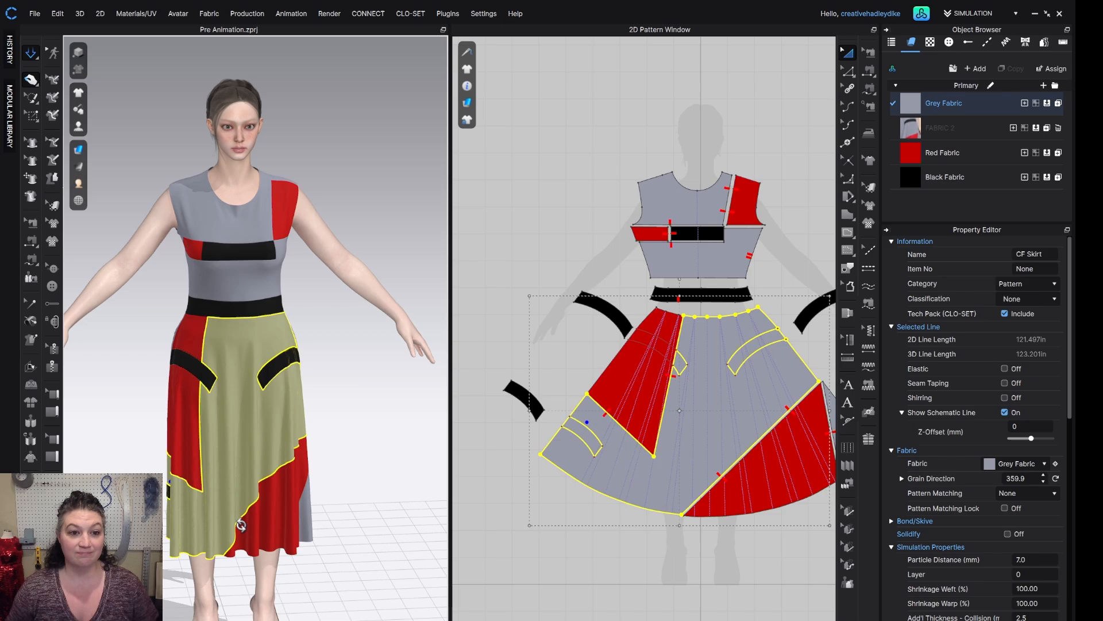
key(space)
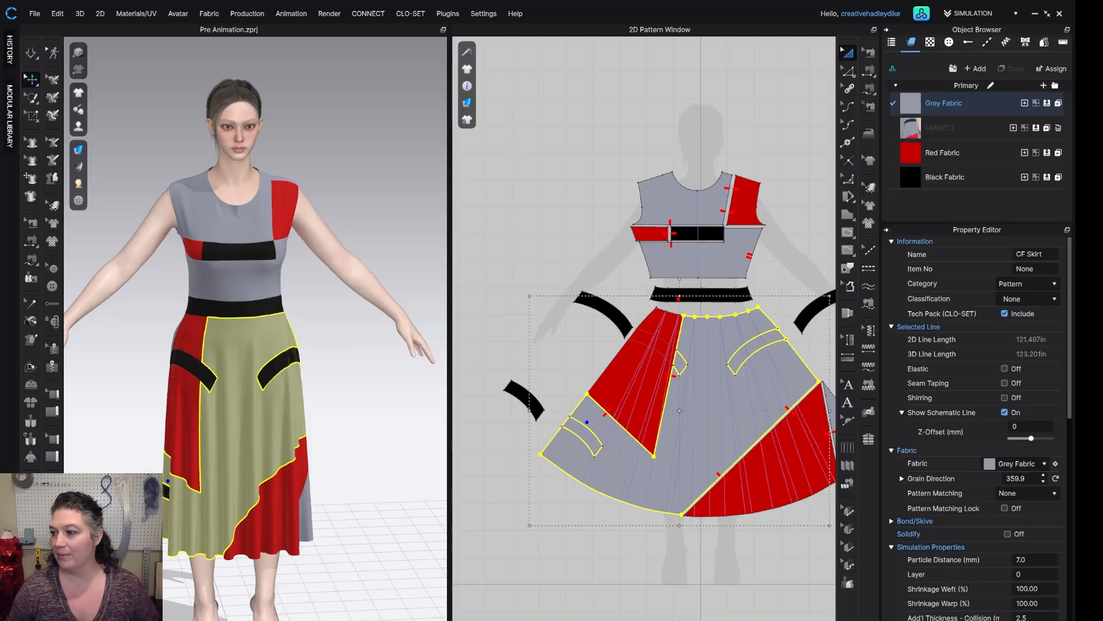
Step: Add the V2_Cut_Sew_Knit_Jersey_3 fabric from the library's fabric assets to the project's fabric list
drag(1102, 99, 377, 96)
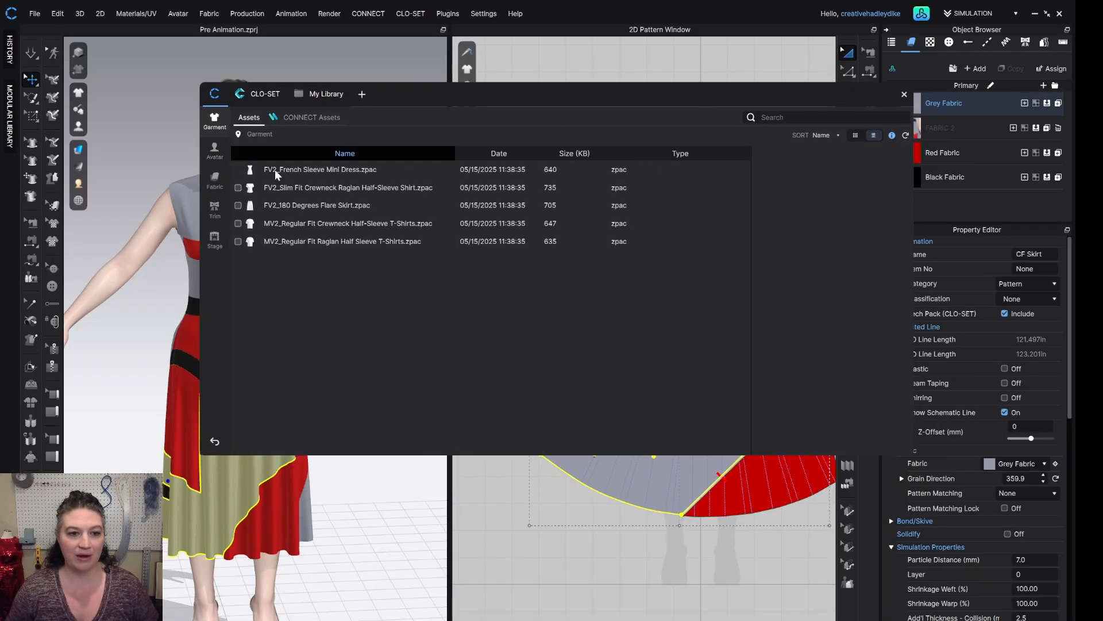
click(214, 181)
scroll(491, 300, down, 5)
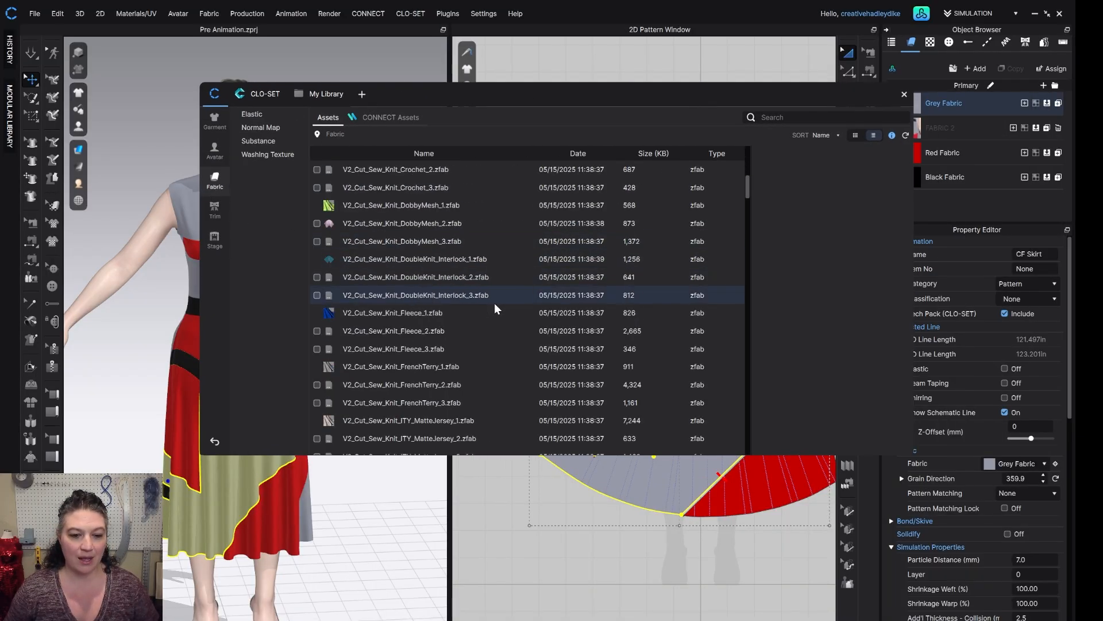
scroll(495, 305, down, 3)
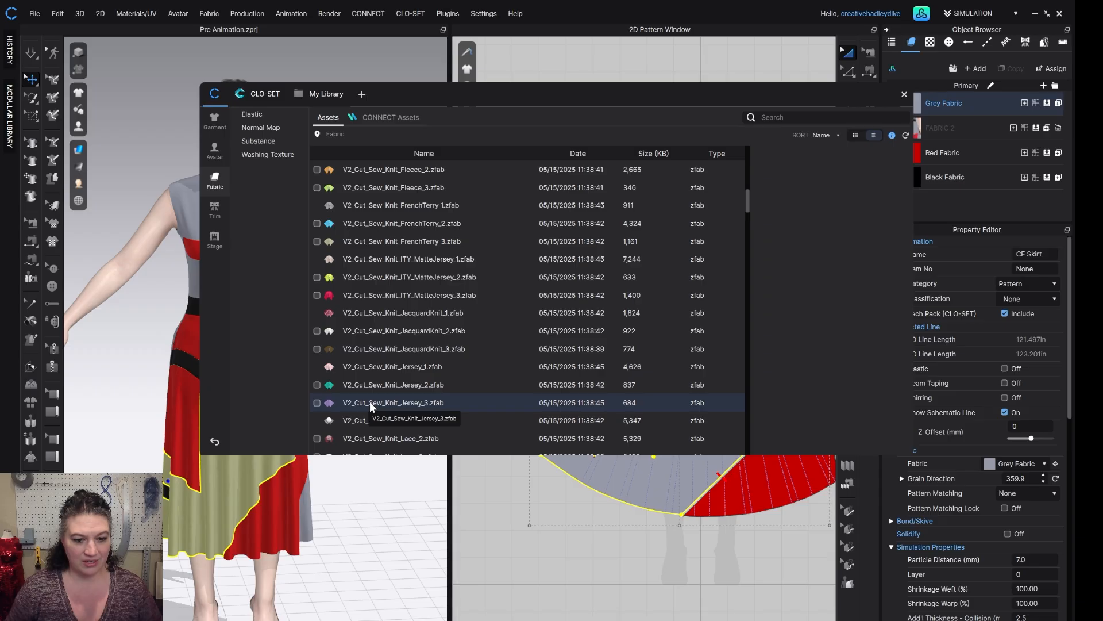
drag(370, 401, 981, 199)
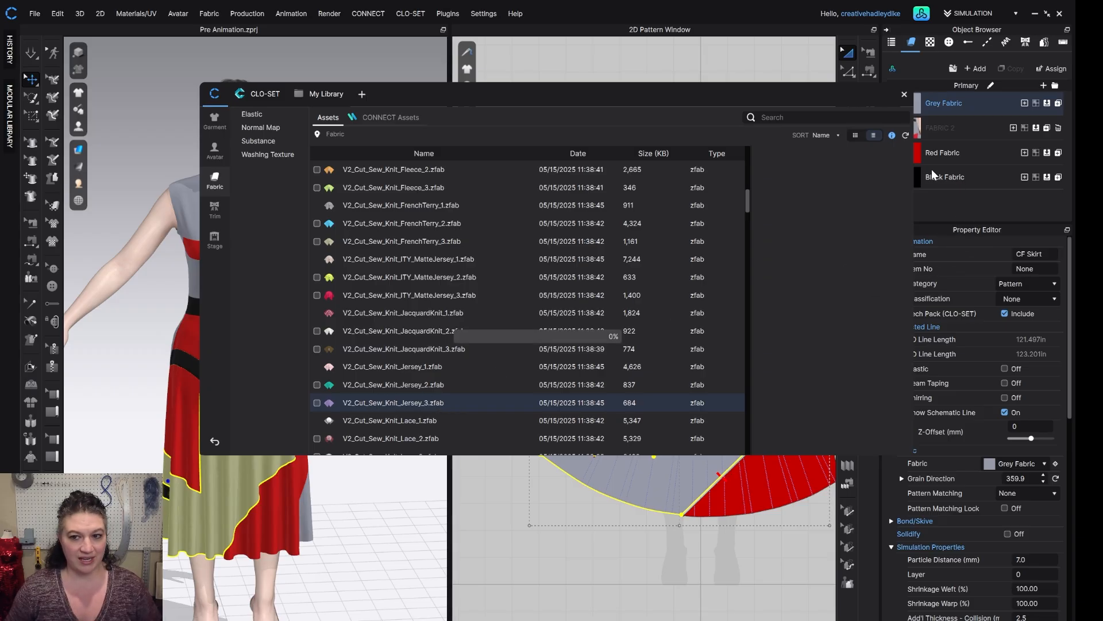
click(903, 96)
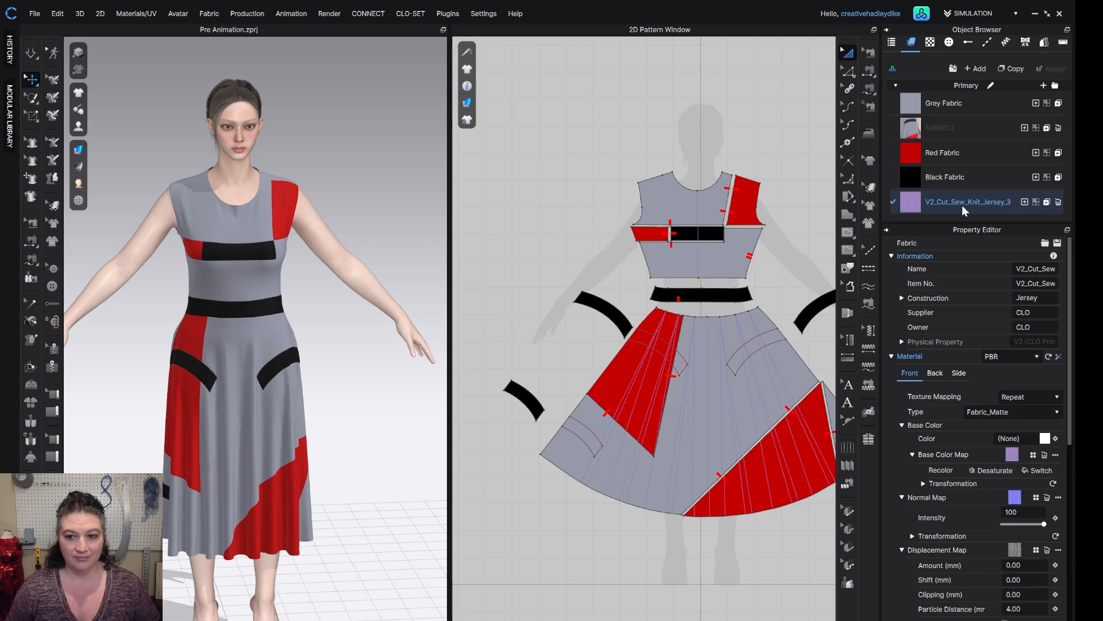
Step: Make two copies of the V2_Cut_Sew_Knit_Jersey_3 fabric
scroll(595, 316, down, 3)
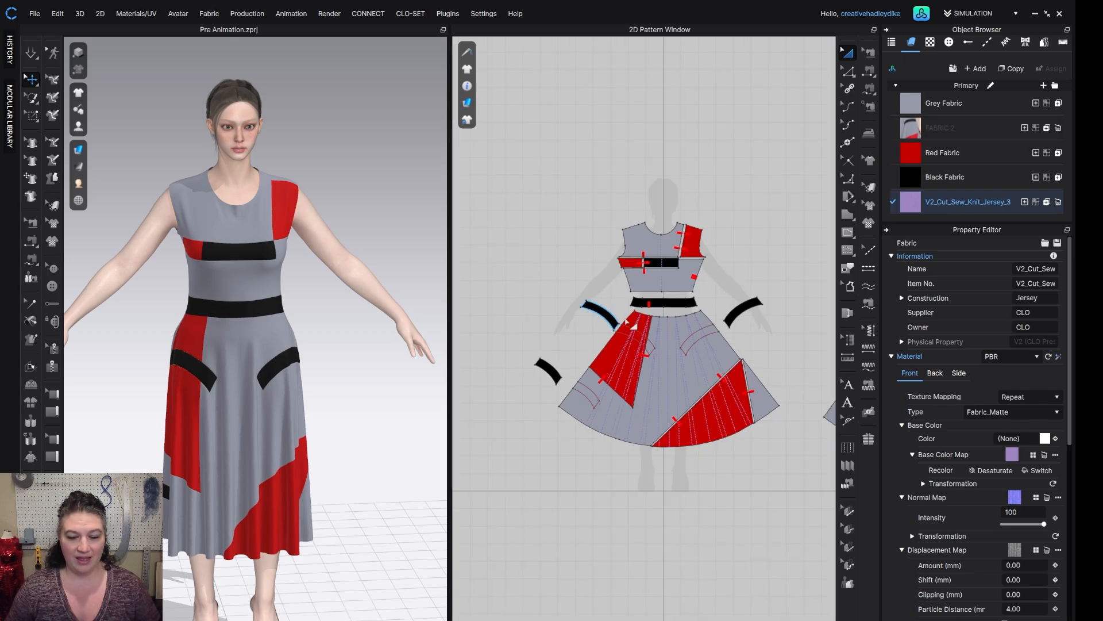
scroll(773, 287, down, 2)
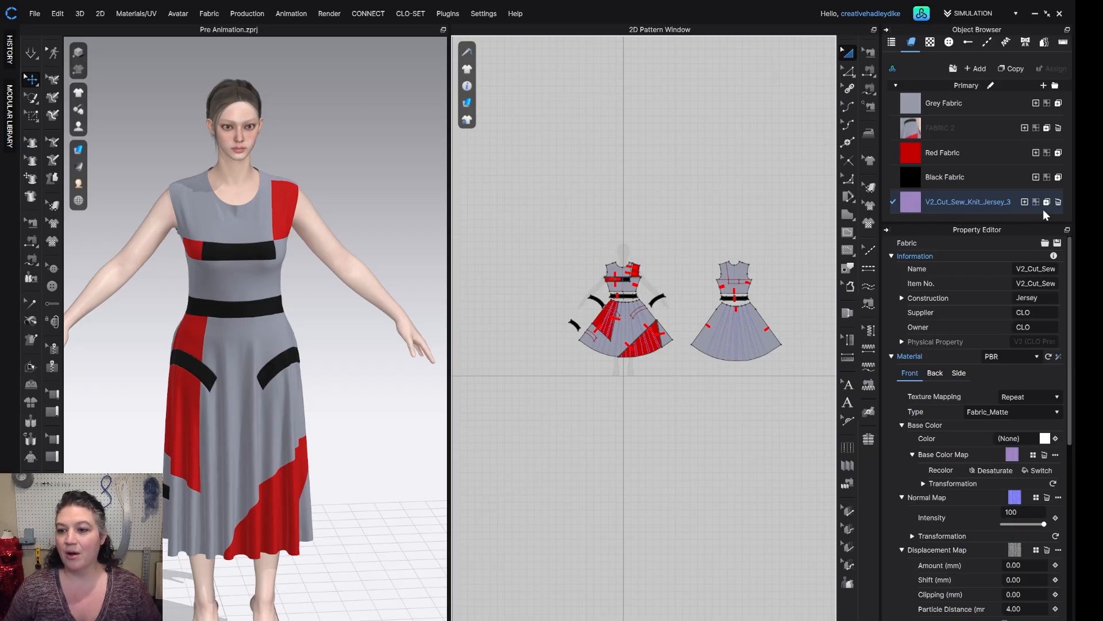
click(1015, 69)
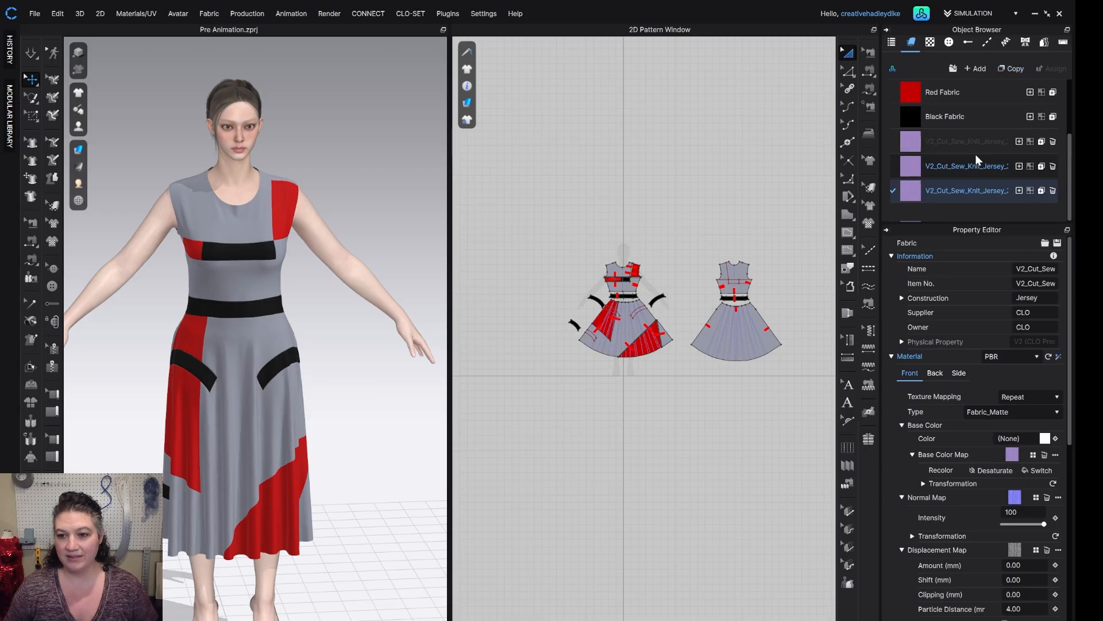
Step: Rename the original purple jersey fabric as Jersey Red
double_click(968, 142)
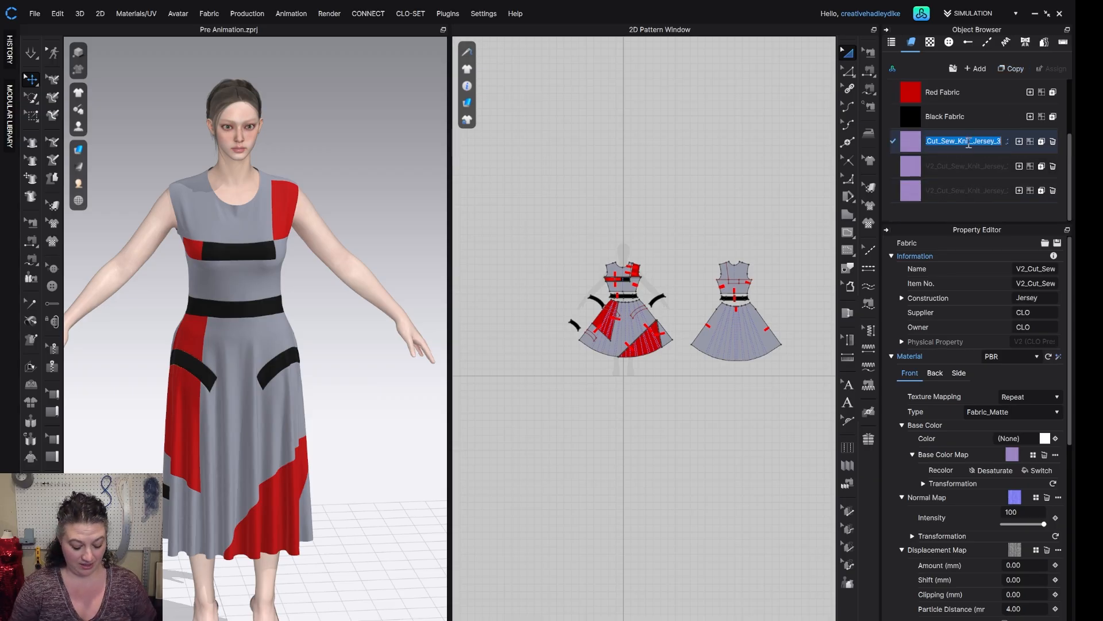
text(Jersy Red)
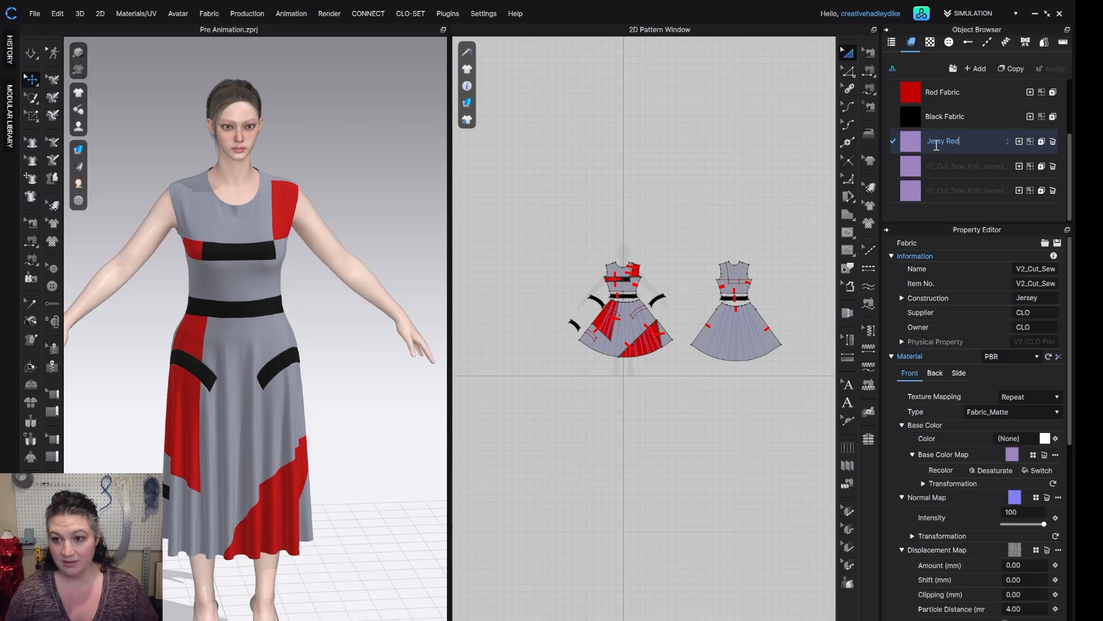
key(Return)
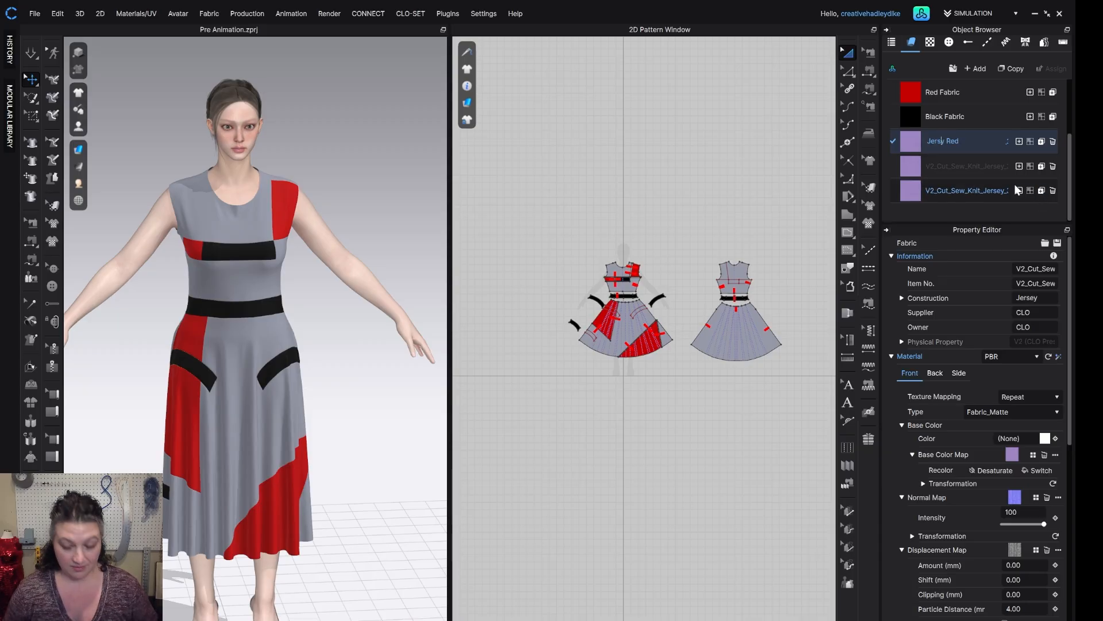
text(e)
Step: Rename the first copy of the jersey fabric as Jersey Black
click(967, 167)
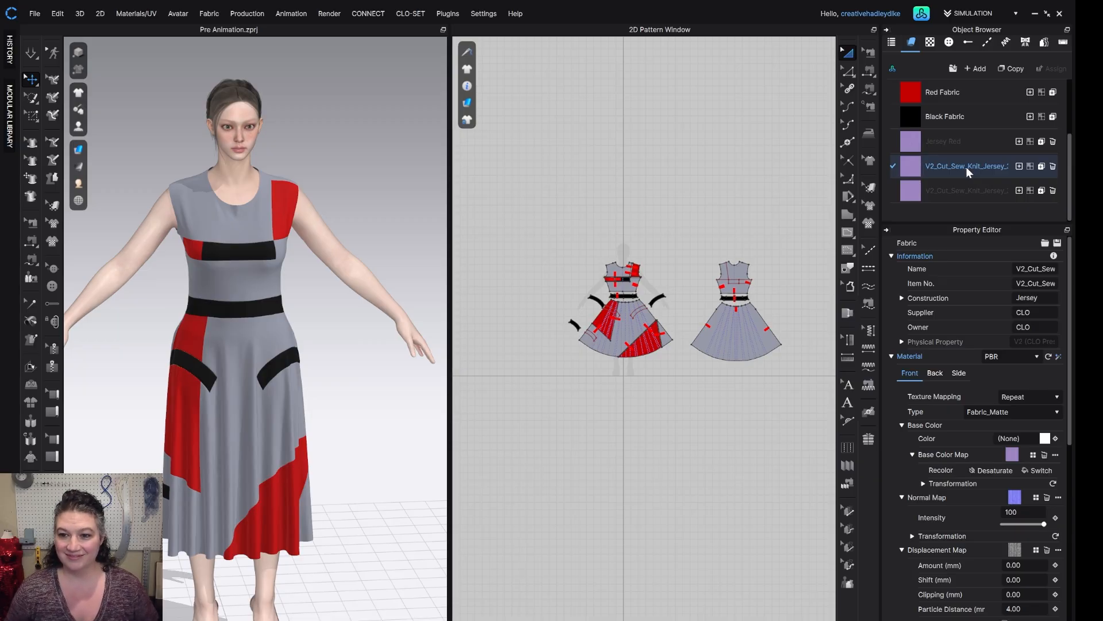
double_click(967, 166)
text(Jersey Black)
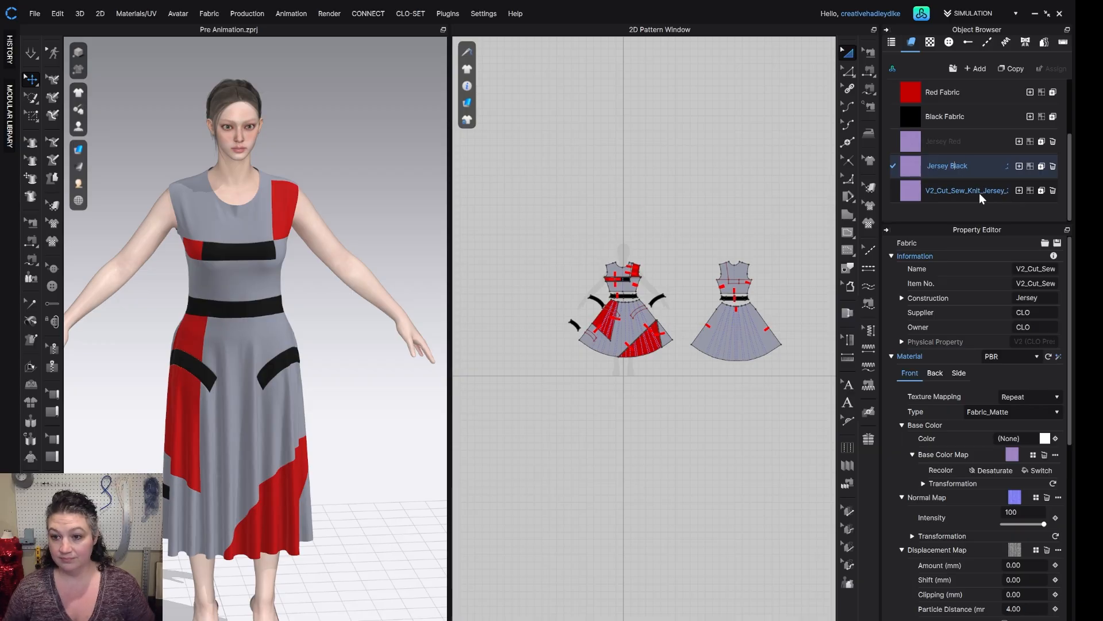
Step: Rename the second copy of the jersey fabric as Jersey Gray
click(979, 192)
double_click(980, 192)
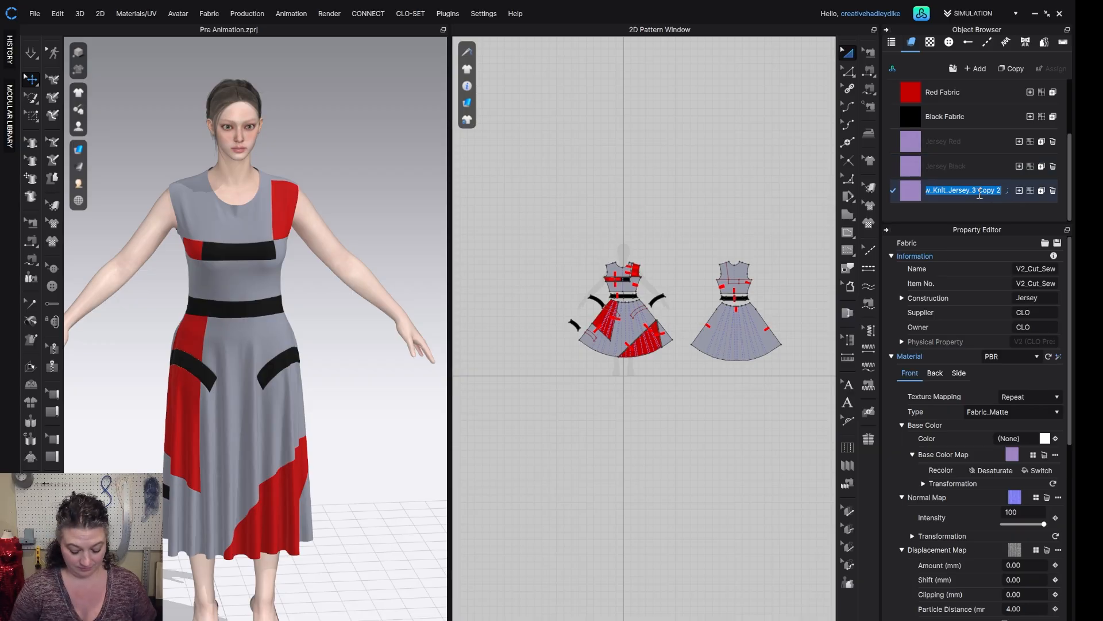
text(Jersey)
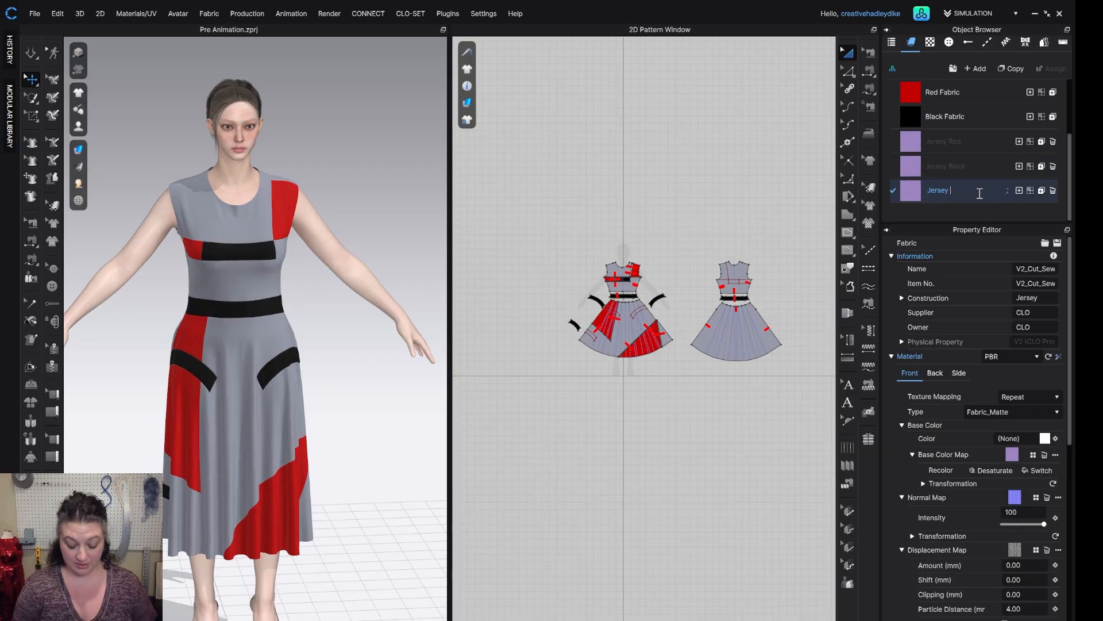
text( Gray)
key(Return)
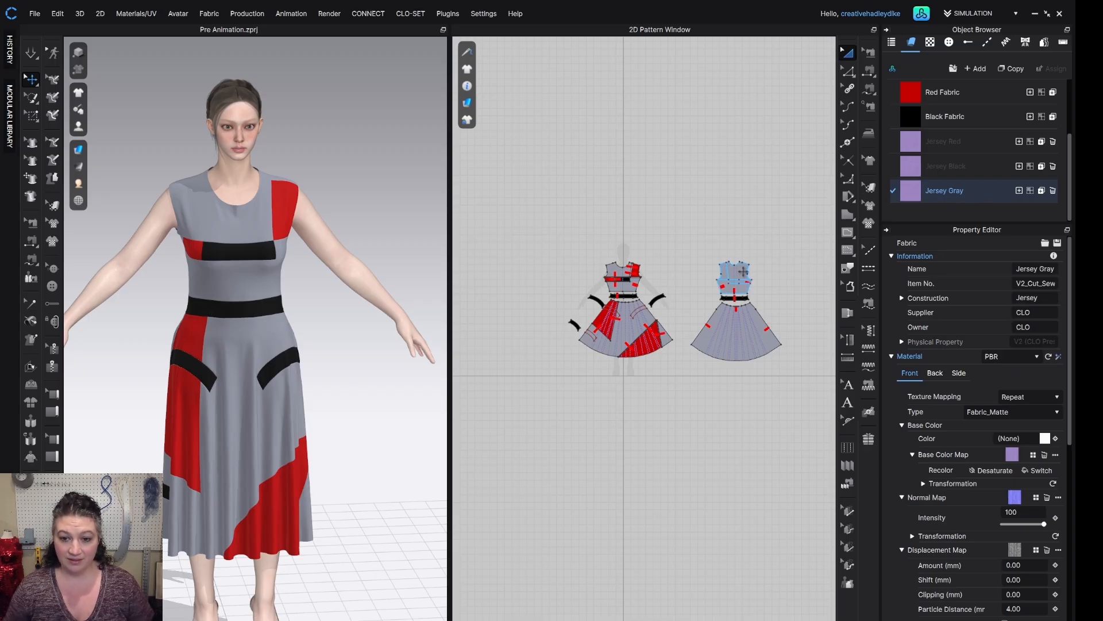
Step: Assign the Jersey Gray fabric to all the gray bodice and skirt pieces of the front and back
click(725, 280)
shift+click(722, 327)
scroll(693, 326, up, 3)
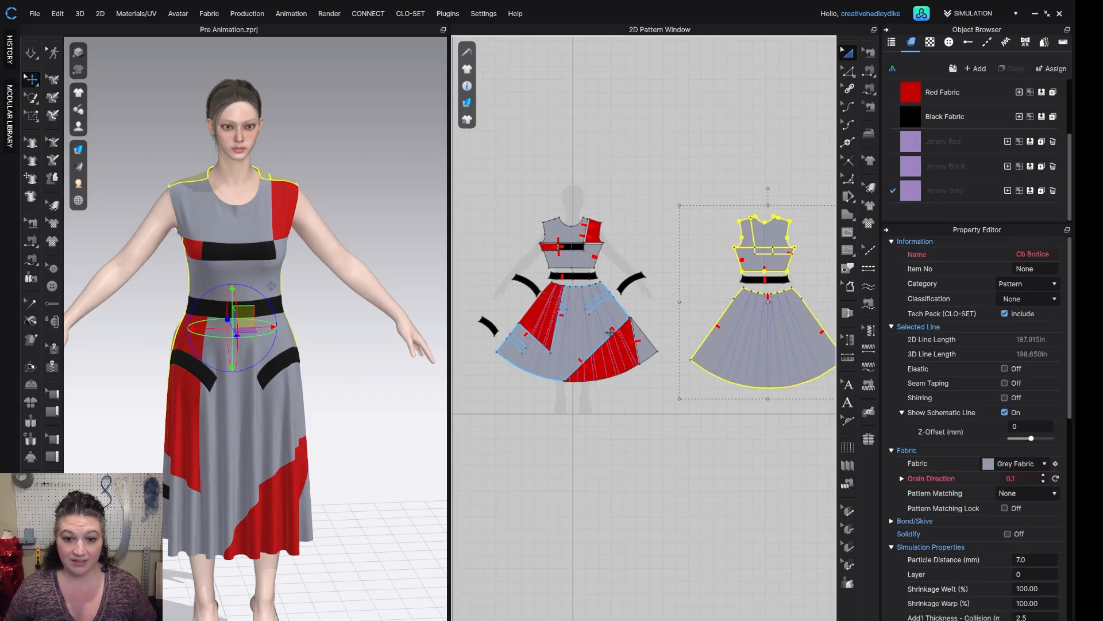
shift+click(646, 345)
shift+click(590, 330)
shift+click(588, 254)
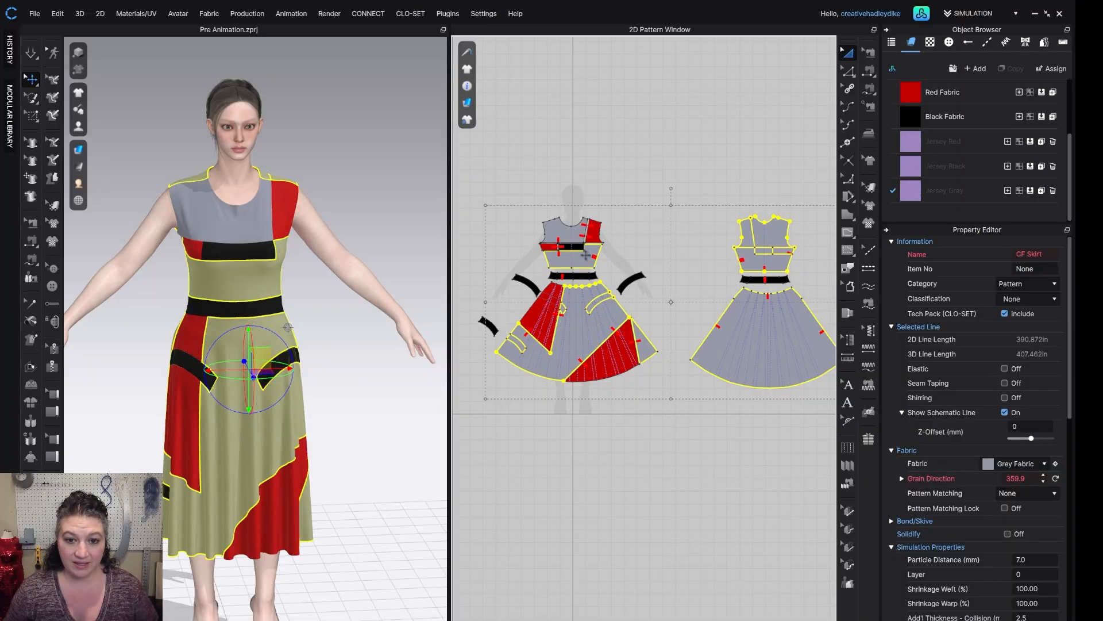
shift+click(564, 228)
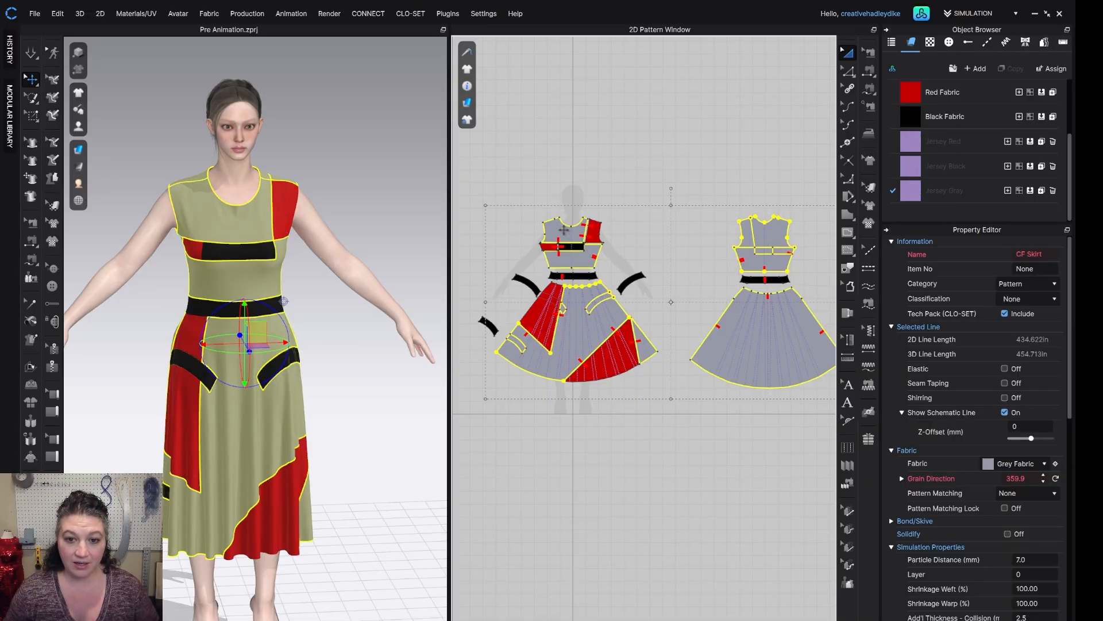
click(1029, 191)
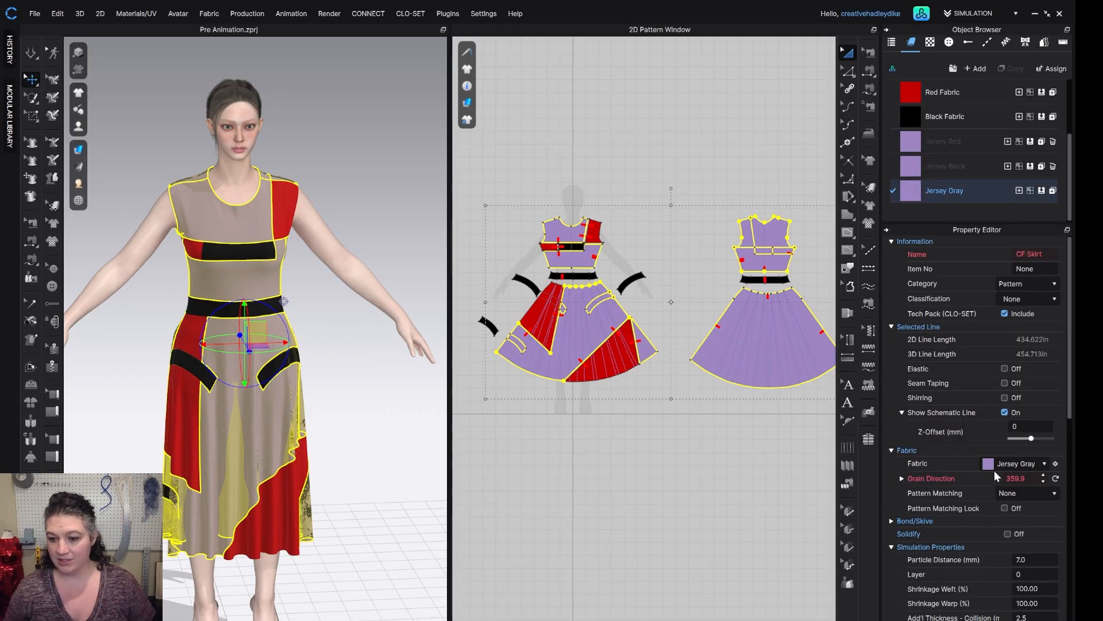
click(772, 510)
Step: Desaturate the base color map of the Jersey Gray fabric and set its color to Gray 1 (D1D1D1)
click(958, 191)
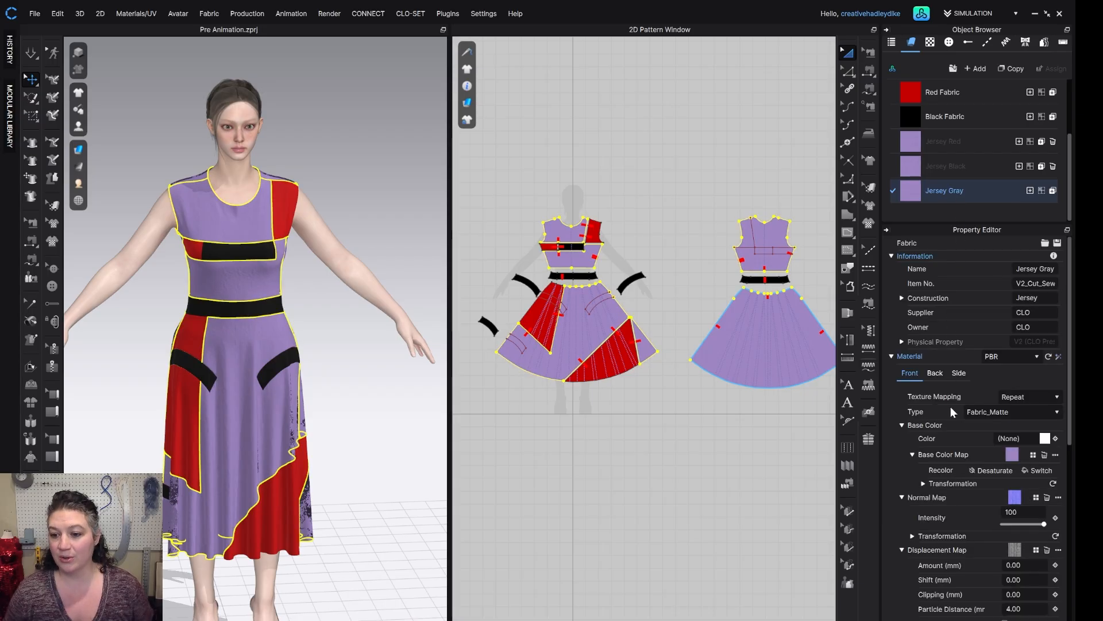
click(985, 470)
click(1013, 455)
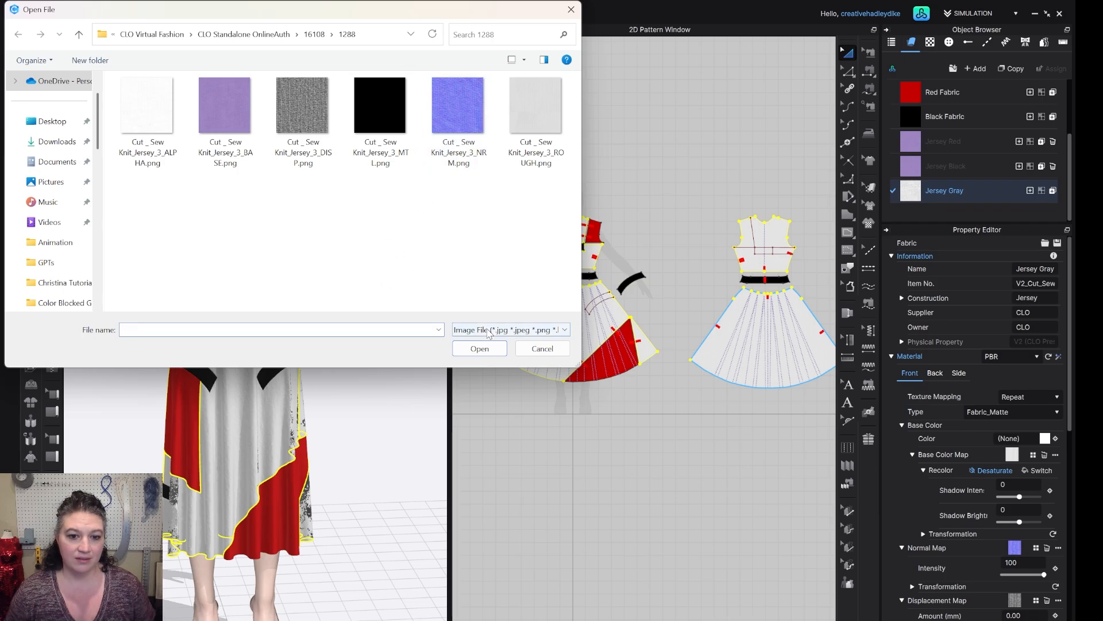
click(542, 348)
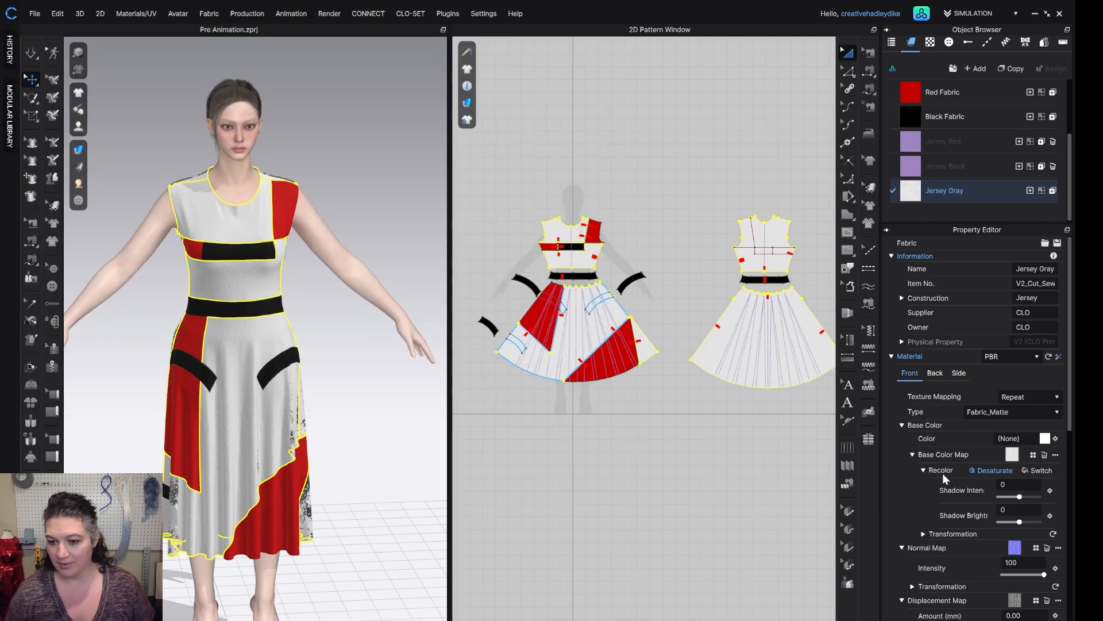
click(1045, 438)
click(439, 339)
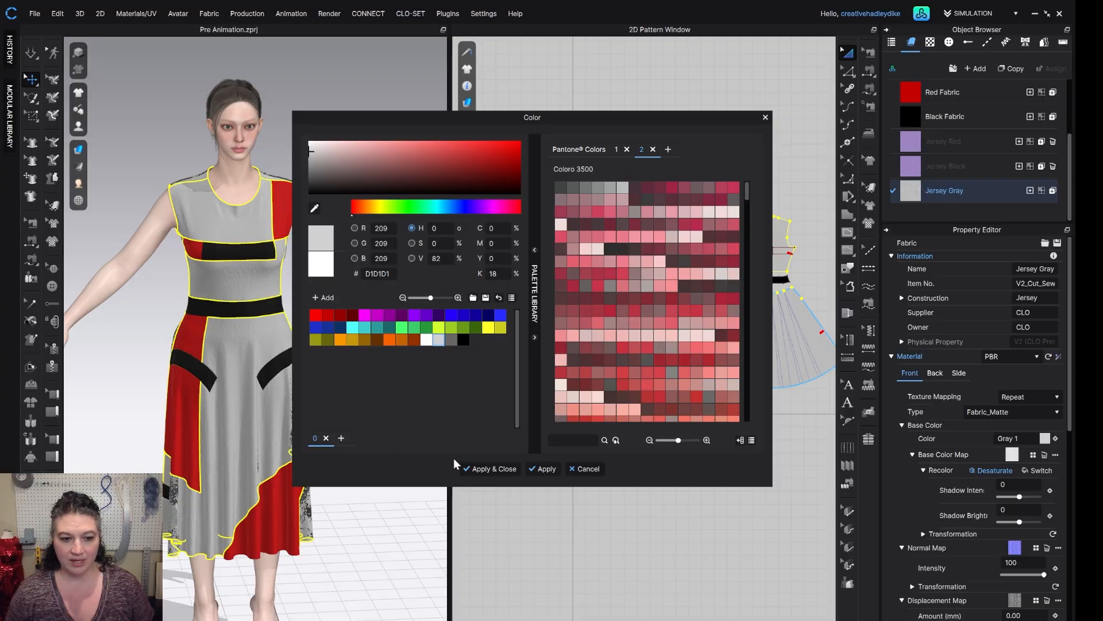
click(492, 468)
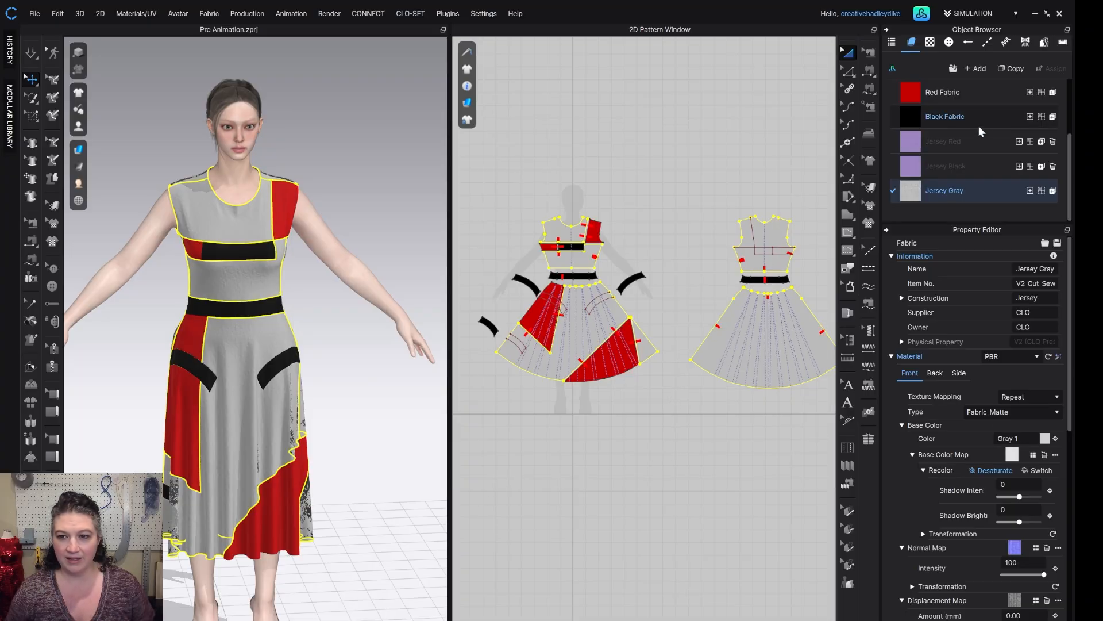
Step: Desaturate the base color map of the Jersey Black fabric and set its color to Black (000000)
click(965, 162)
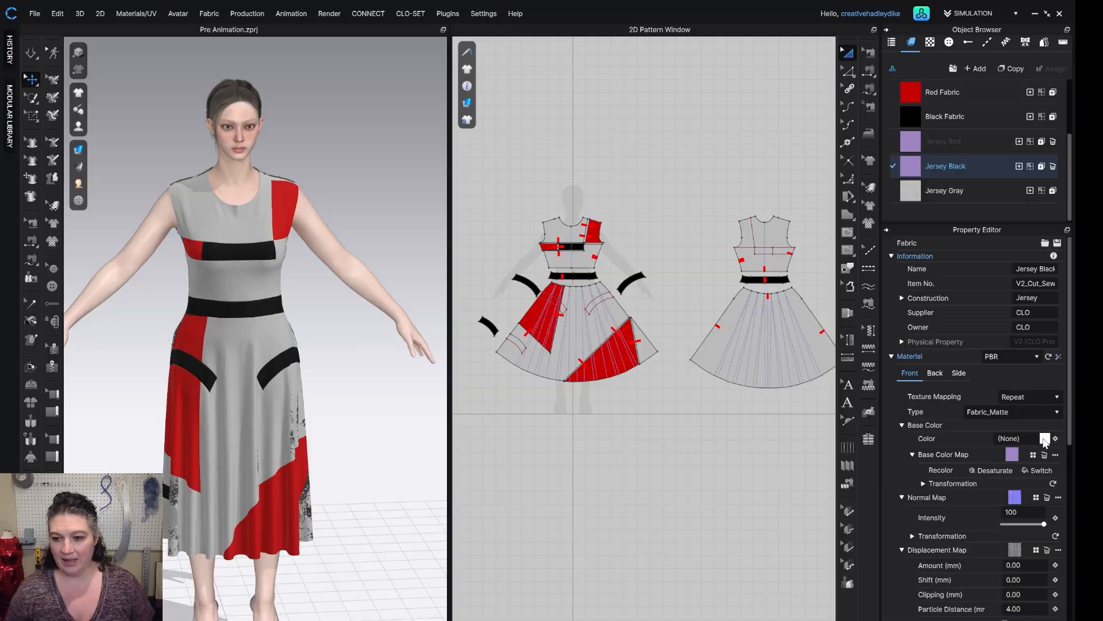
click(996, 470)
click(1044, 437)
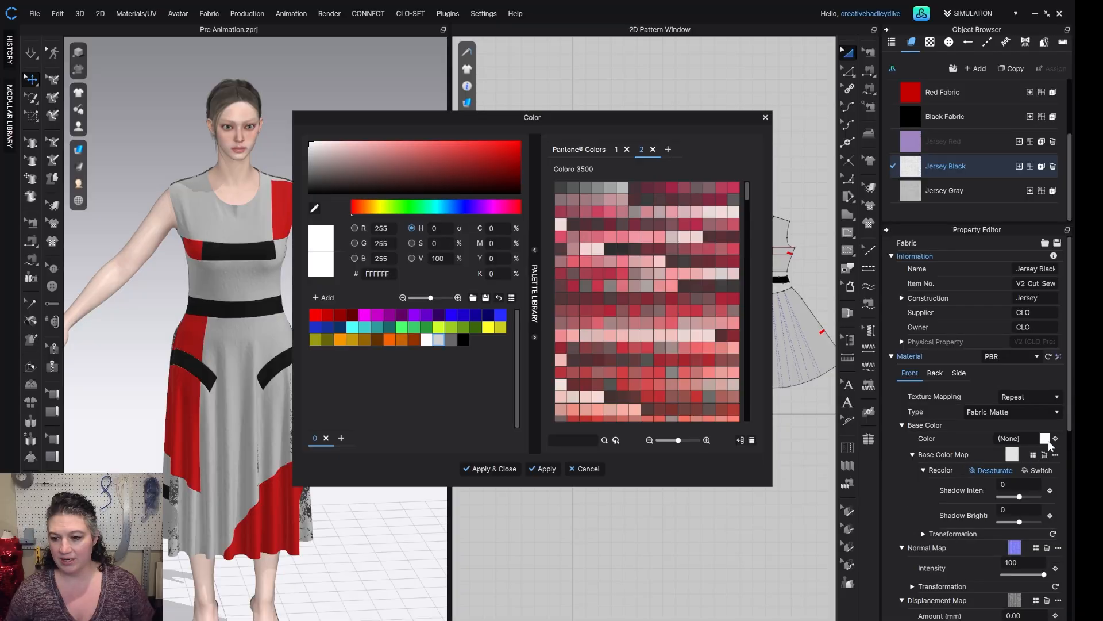
click(460, 342)
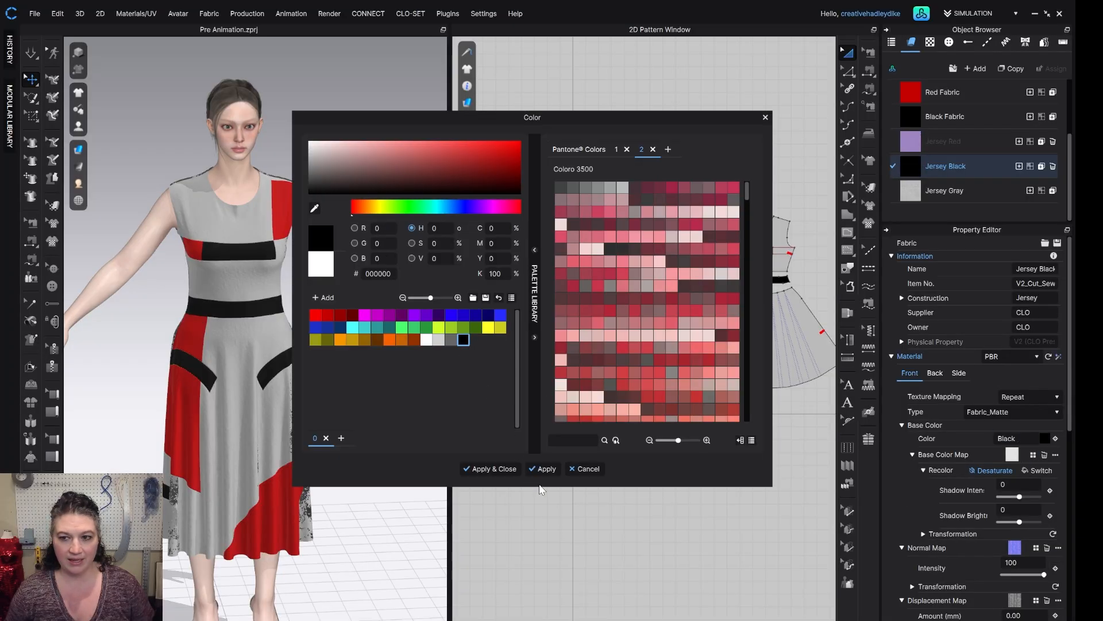
click(513, 470)
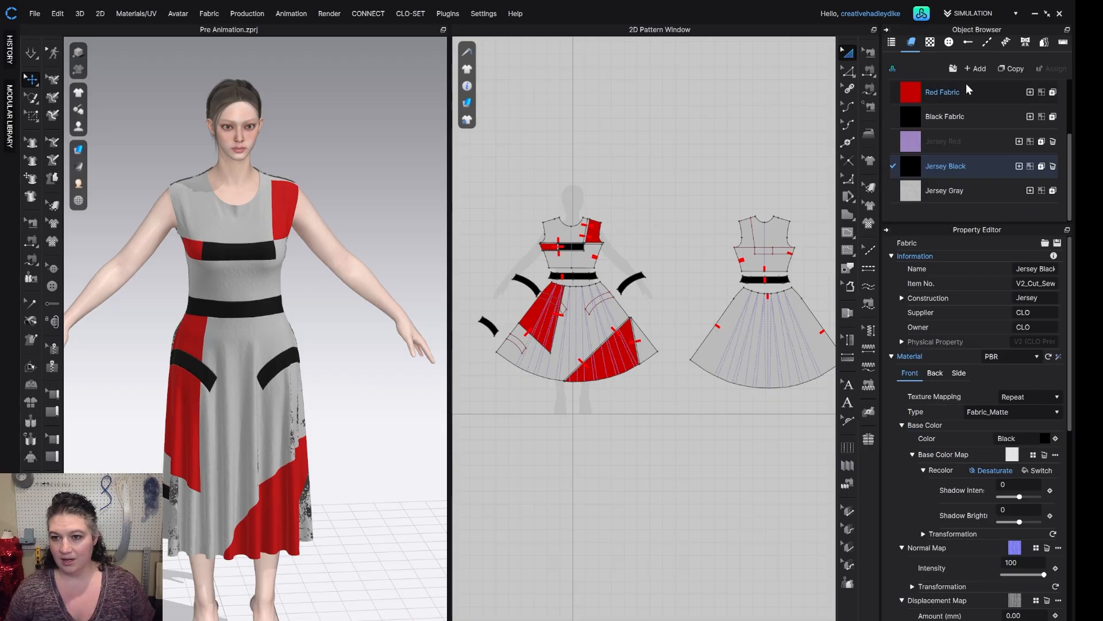
Step: Desaturate the base color map of the Jersey Red fabric and sample the dress's red skirt panel as its color, 951414
click(956, 148)
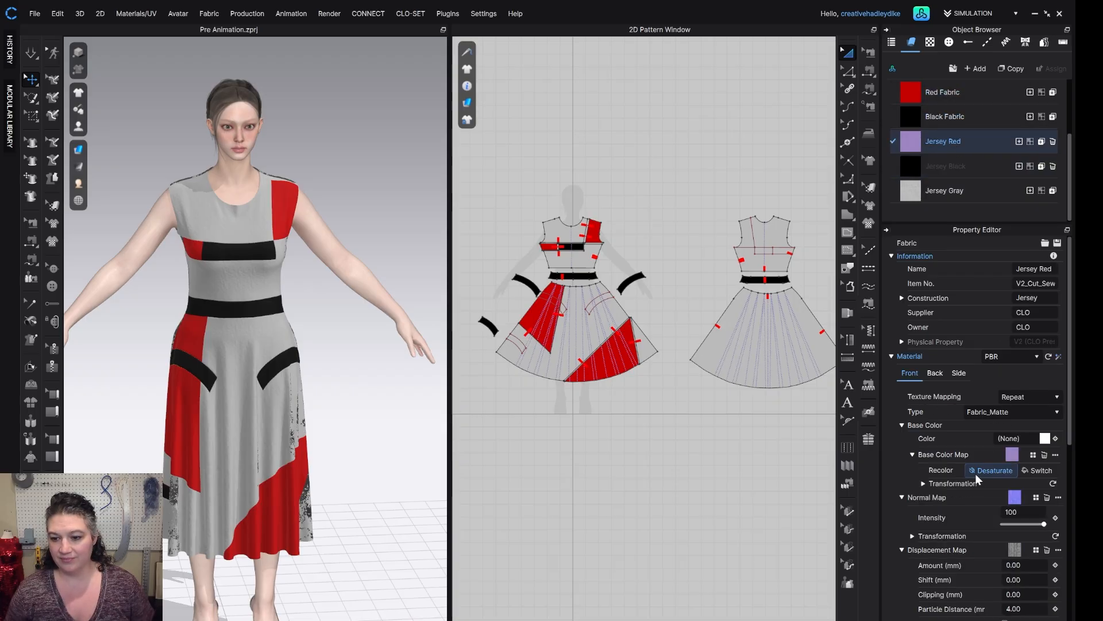
click(991, 470)
click(1045, 438)
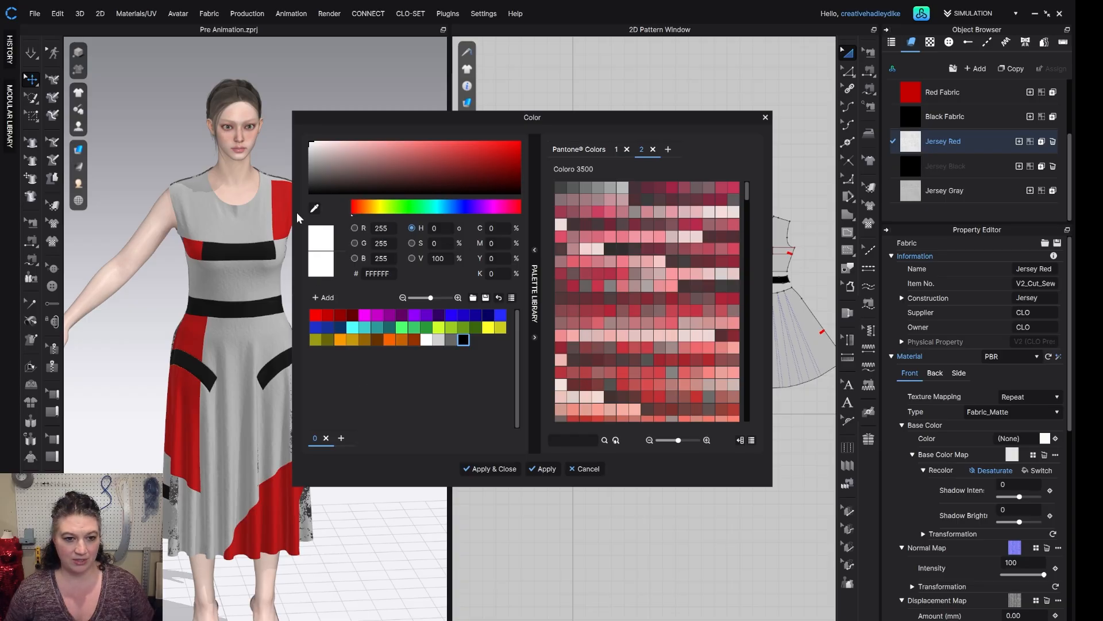
click(314, 208)
click(187, 335)
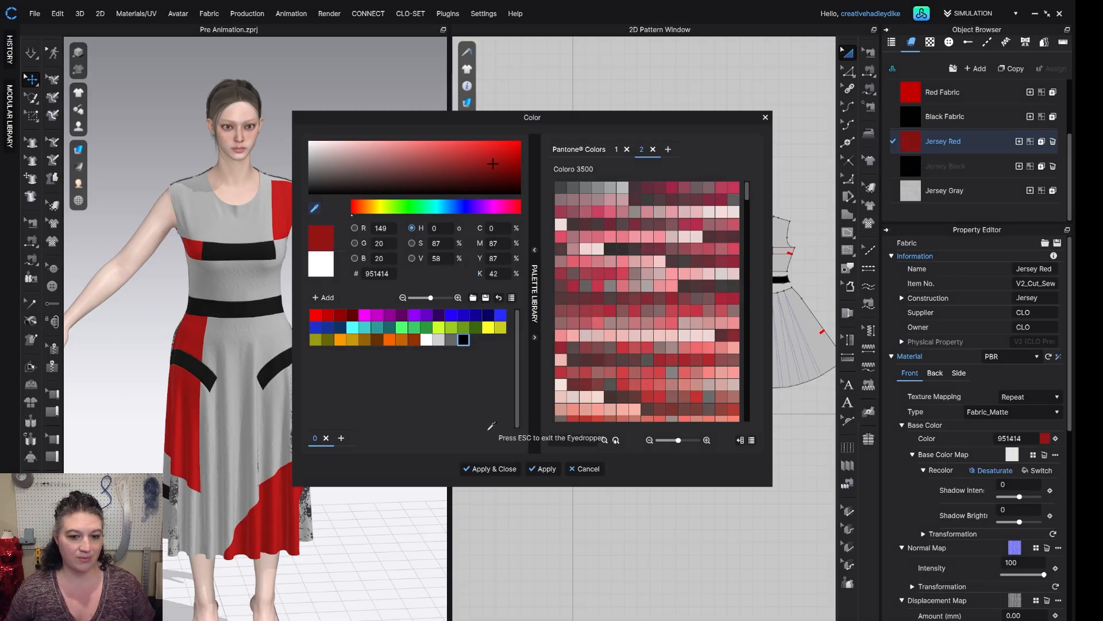
key(Escape)
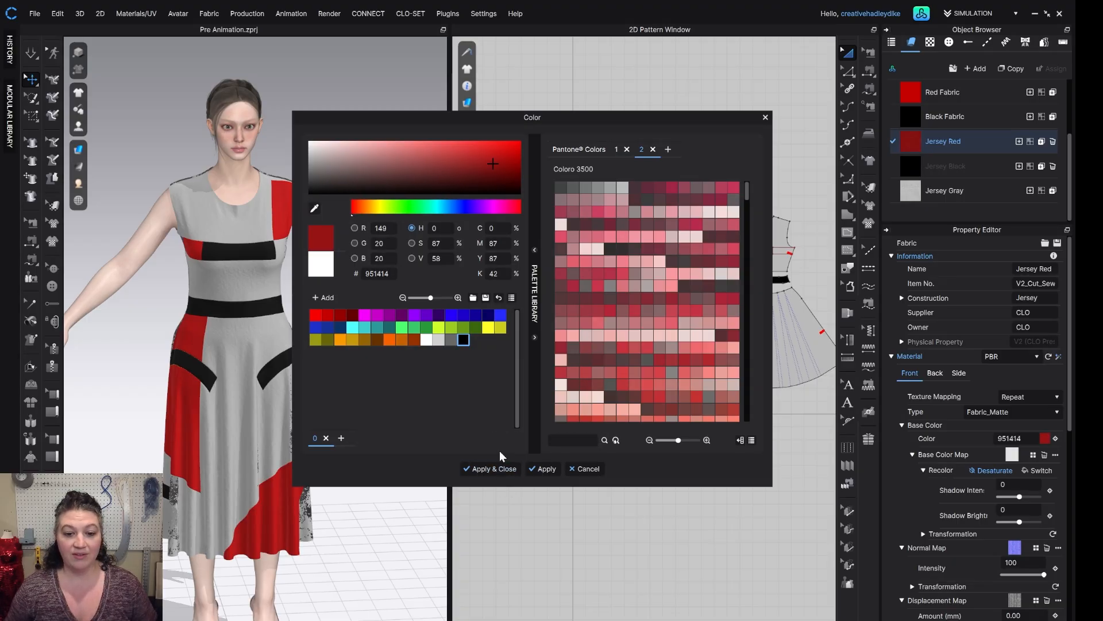
click(543, 468)
click(932, 165)
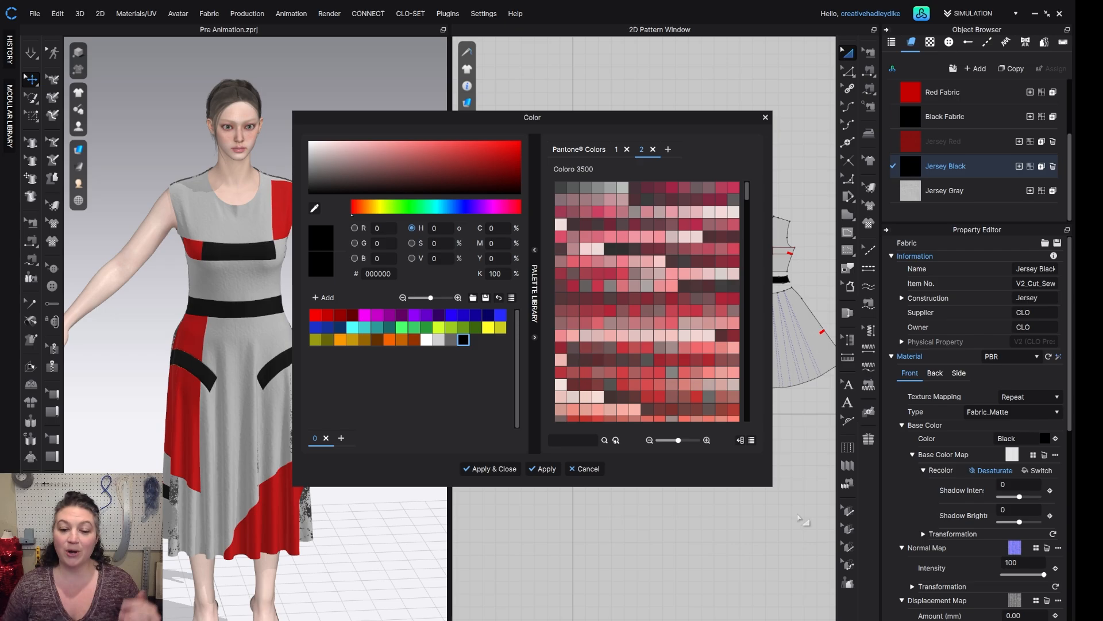
click(512, 470)
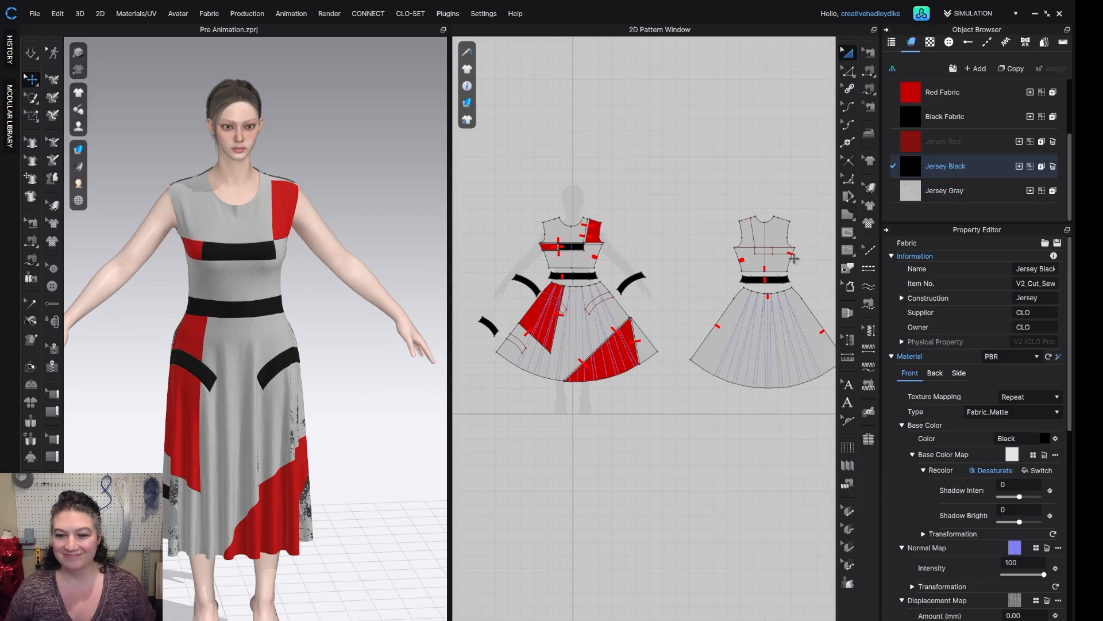
Step: Assign the Jersey Black fabric to the black waistbands, curved skirt bands and chest band
click(770, 281)
scroll(702, 271, up, 5)
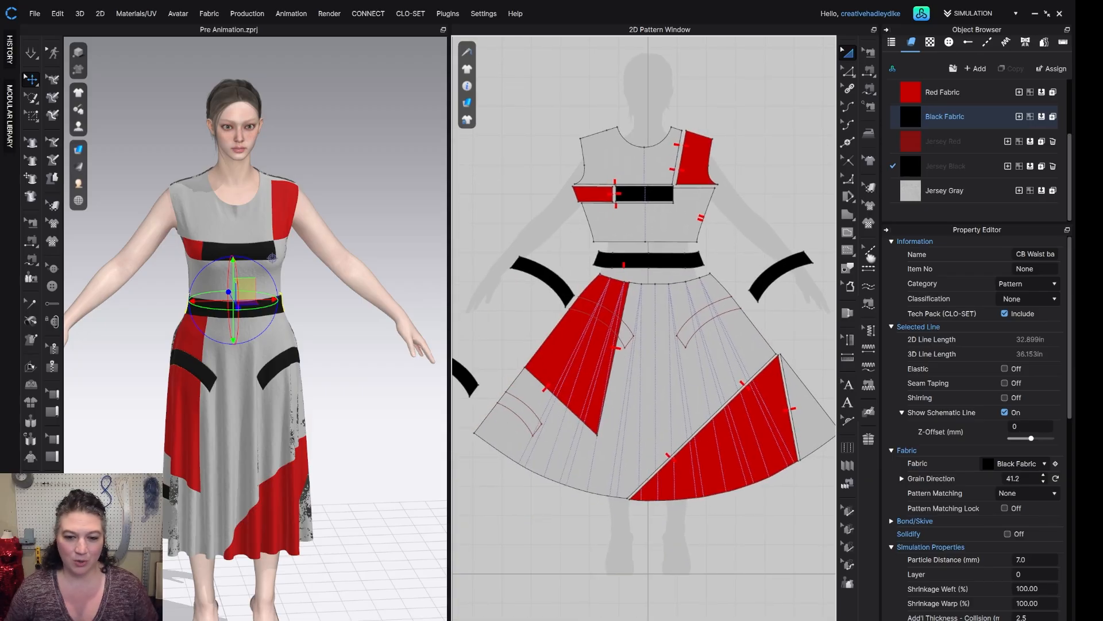
click(767, 279)
shift+click(653, 260)
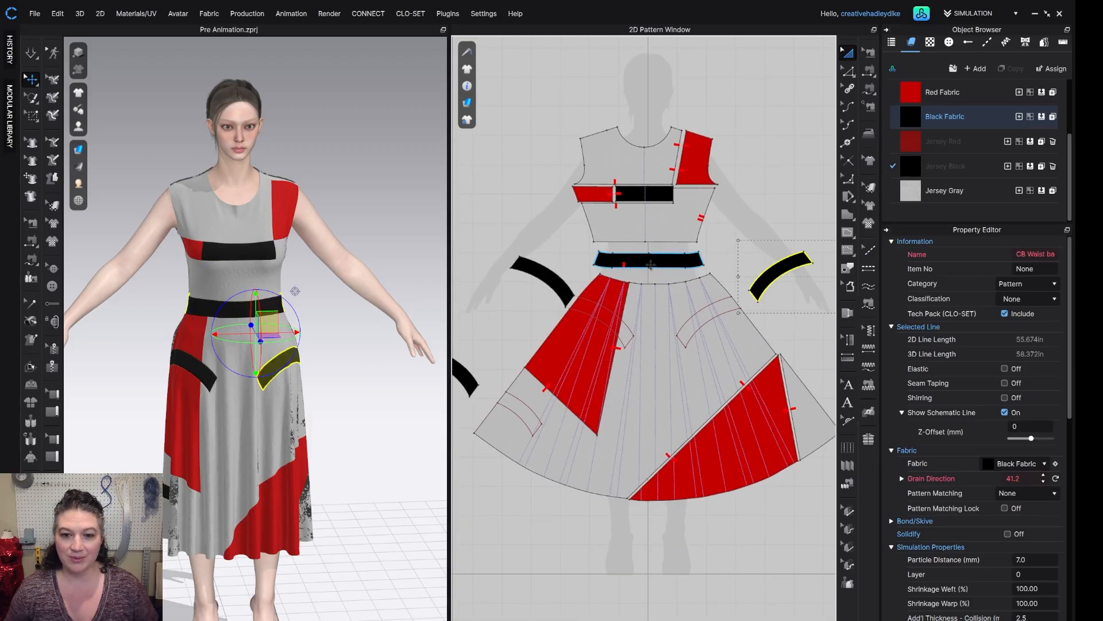
shift+click(550, 270)
shift+click(648, 196)
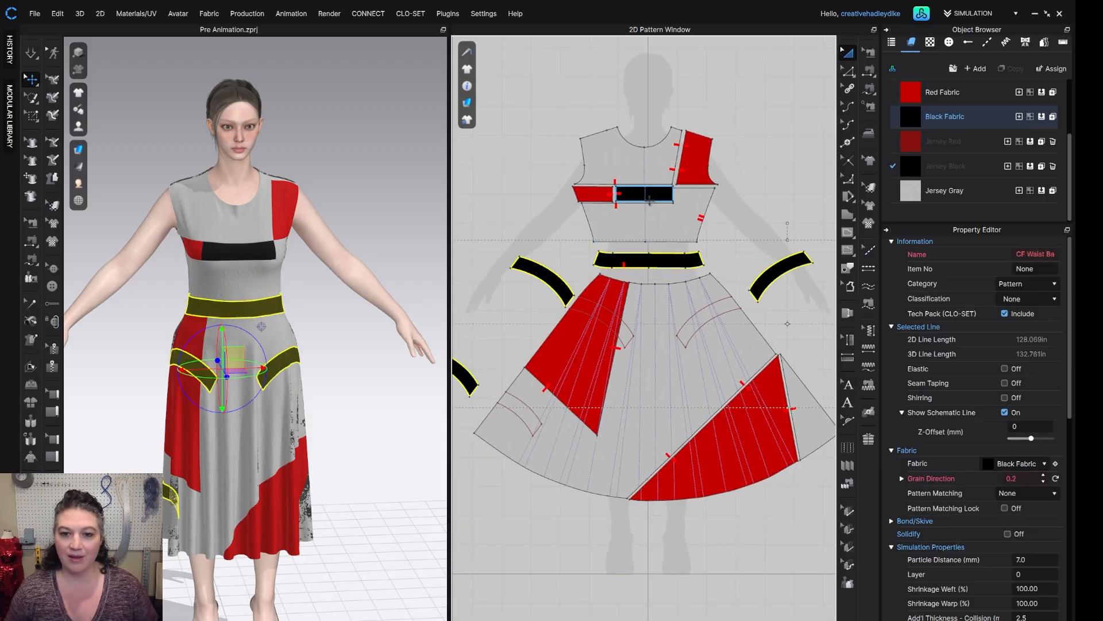
click(1031, 167)
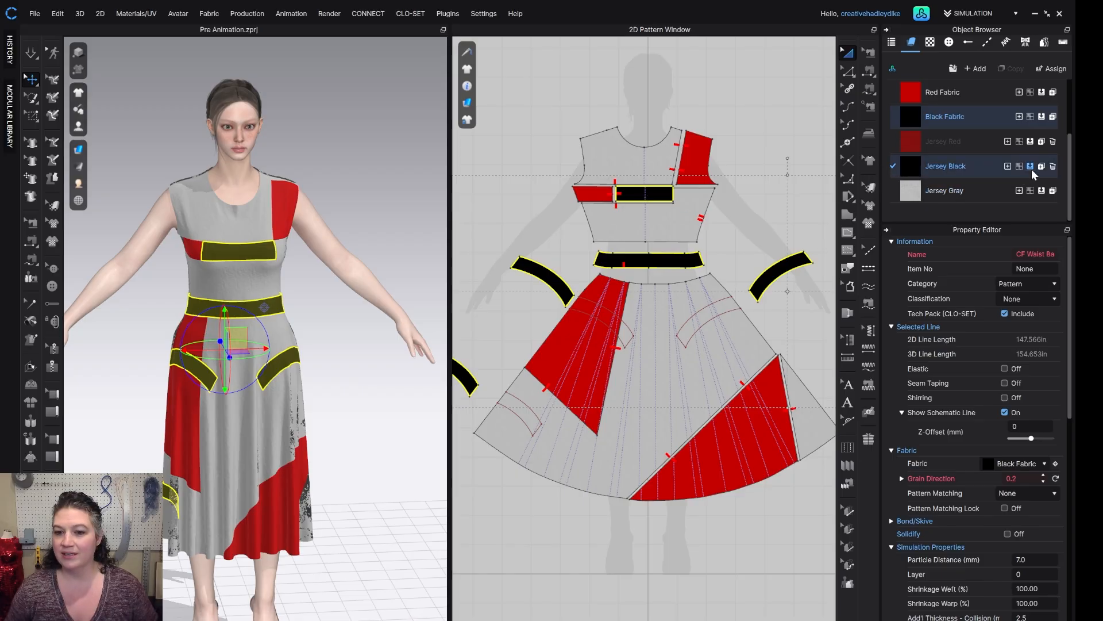
scroll(704, 287, down, 2)
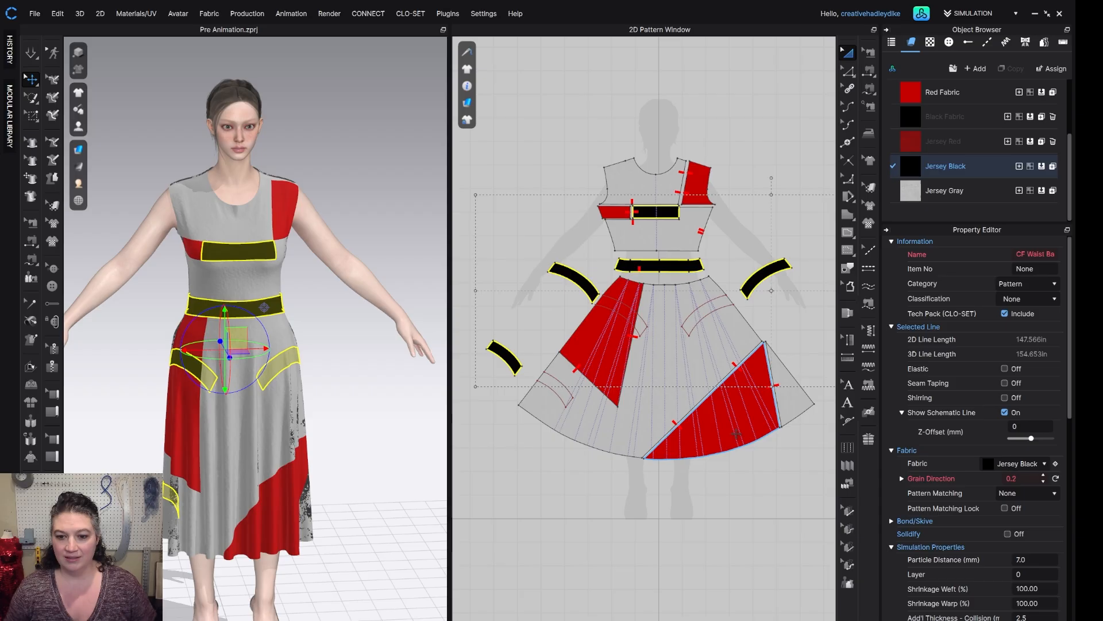
click(732, 405)
shift+click(601, 342)
click(589, 331)
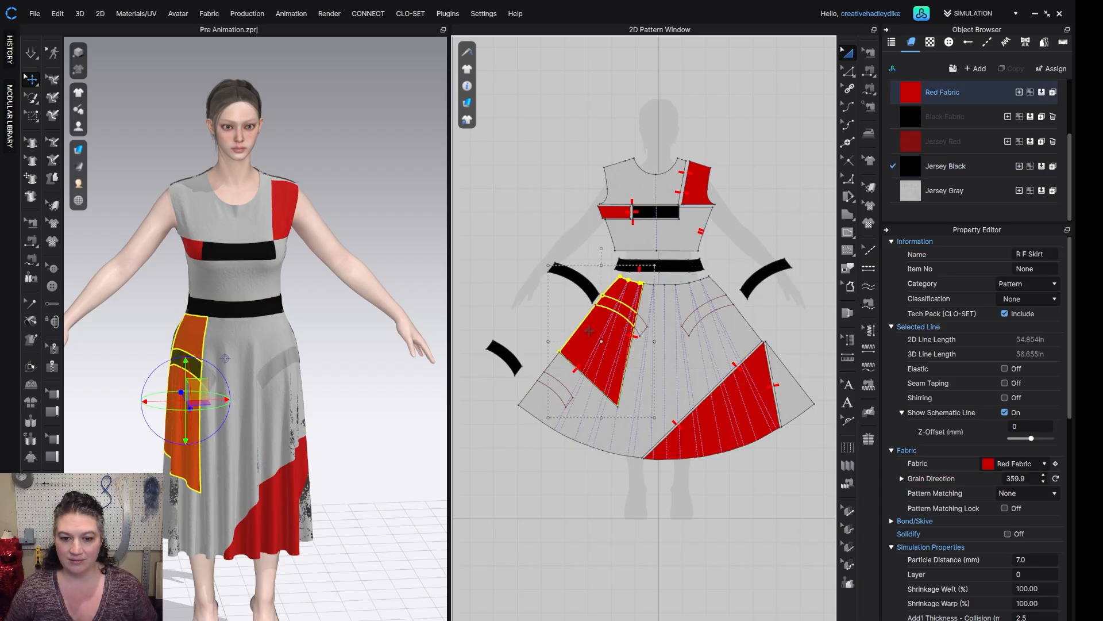
click(501, 312)
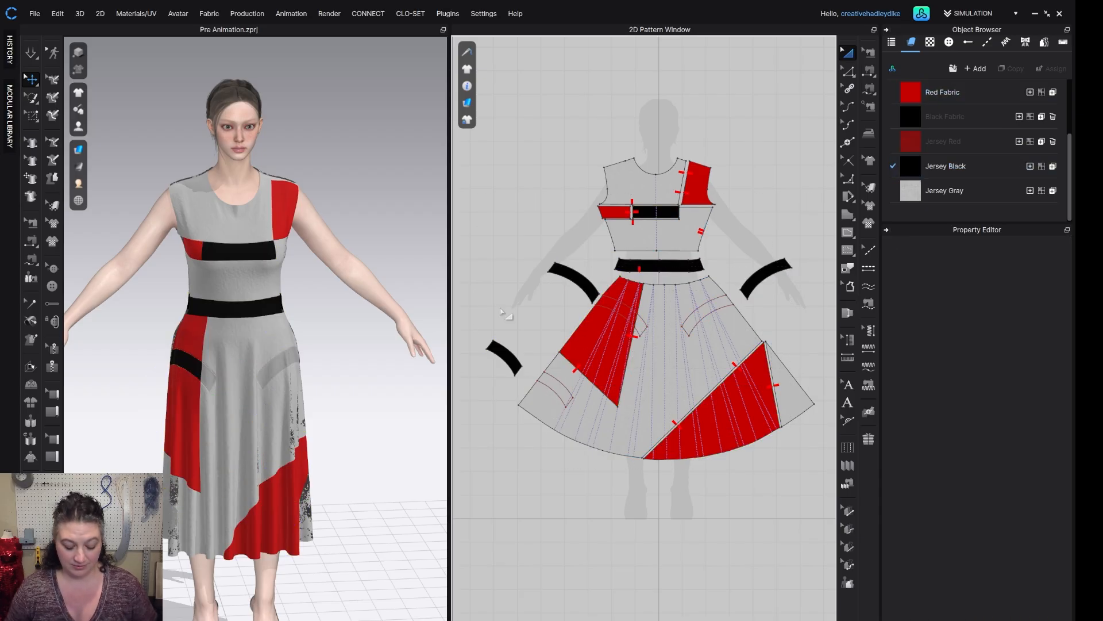
Step: Assign the Jersey Red fabric to the two red skirt panels, the red chest block and the red shoulder panel
click(584, 346)
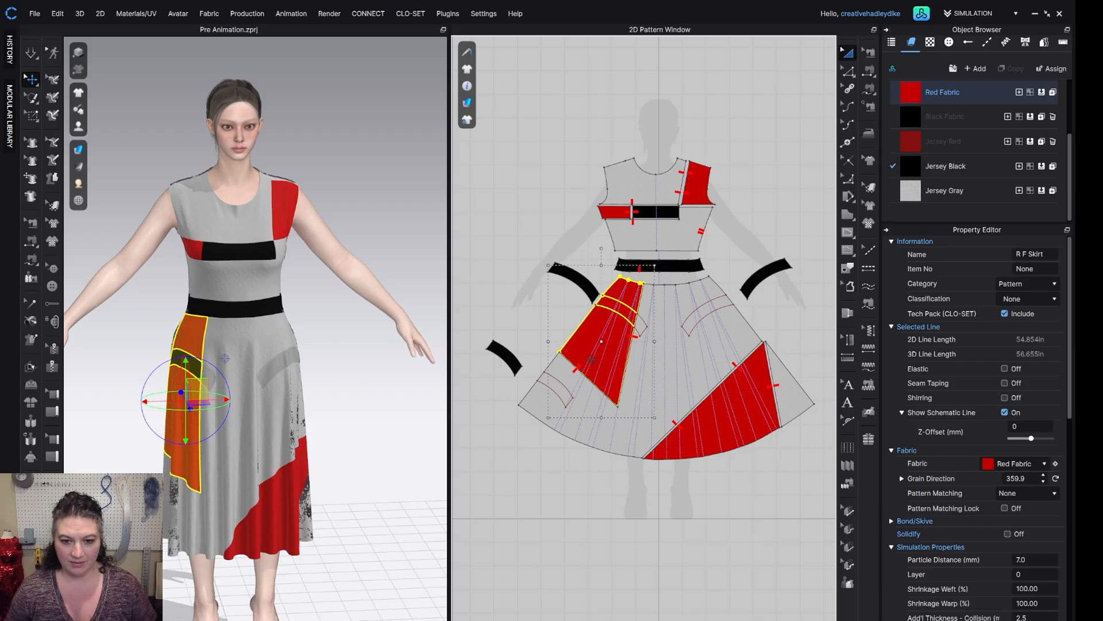
scroll(591, 360, up, 5)
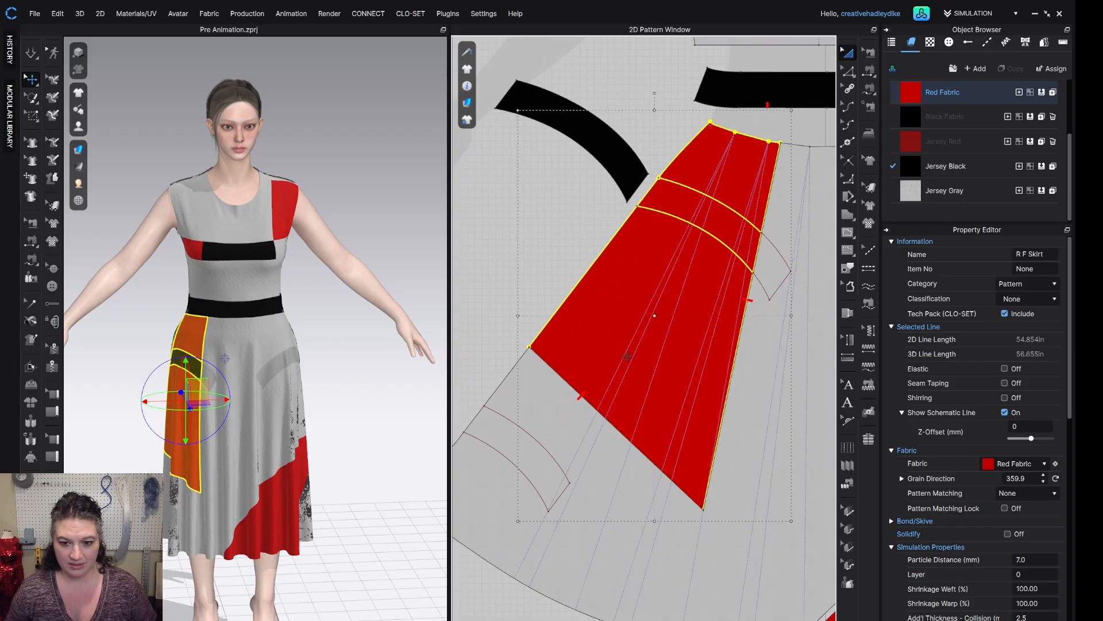
scroll(627, 357, down, 5)
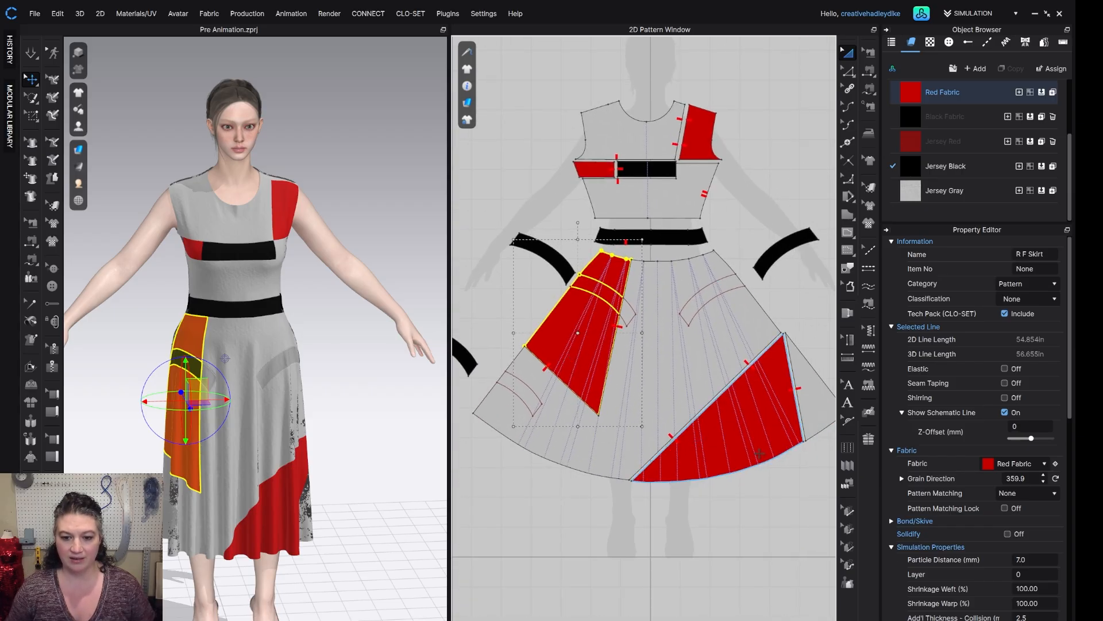
shift+click(748, 453)
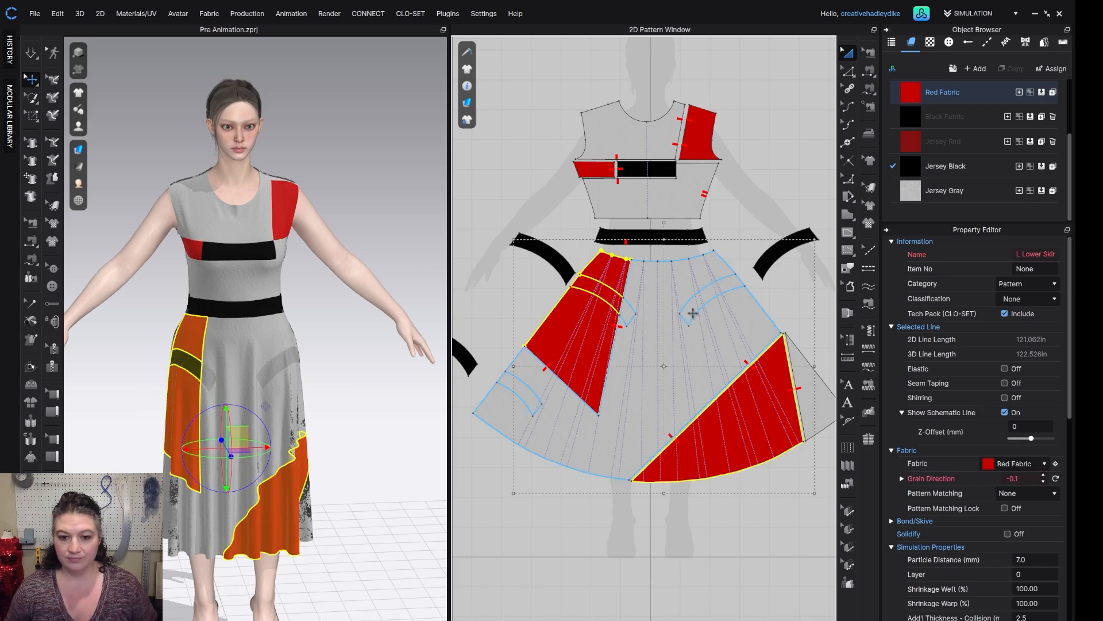
shift+click(614, 167)
shift+click(710, 128)
scroll(747, 198, down, 5)
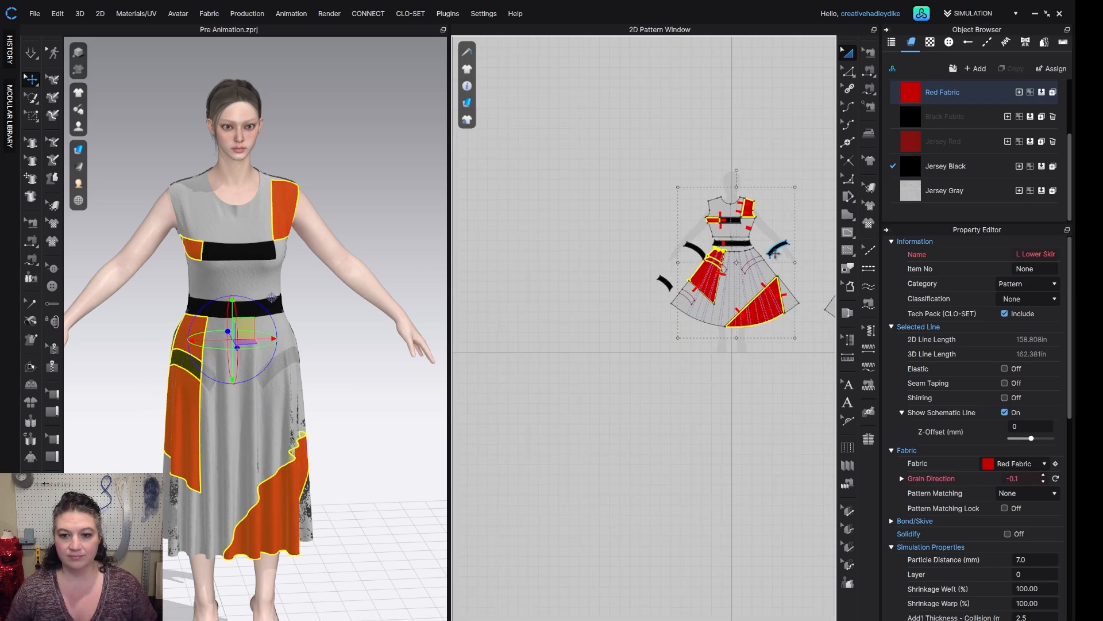
middle_drag(782, 261, 636, 307)
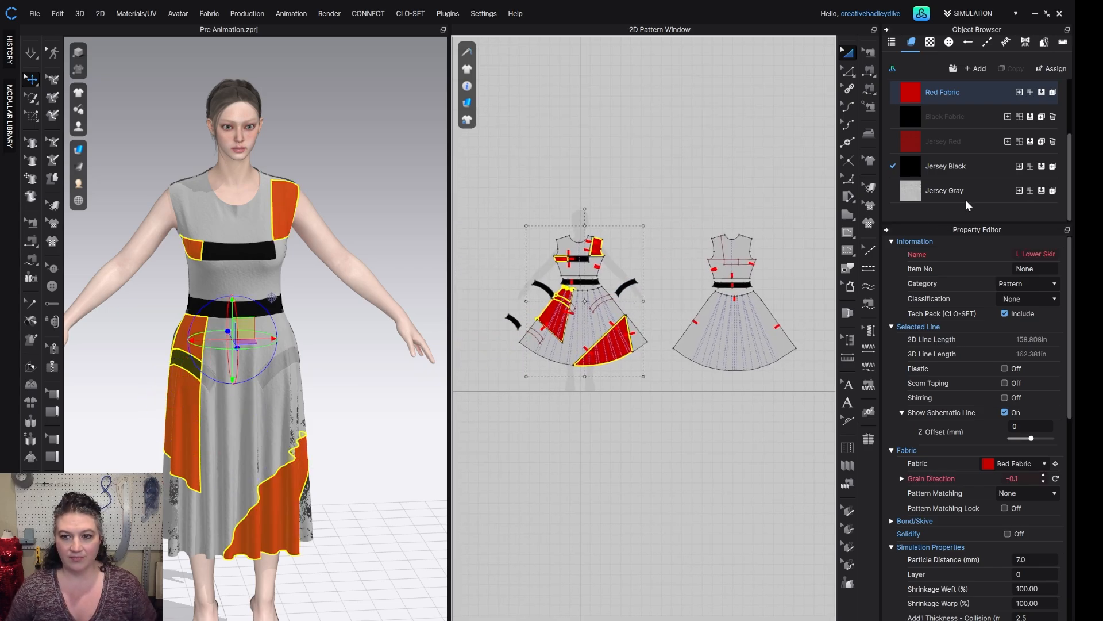
click(1029, 141)
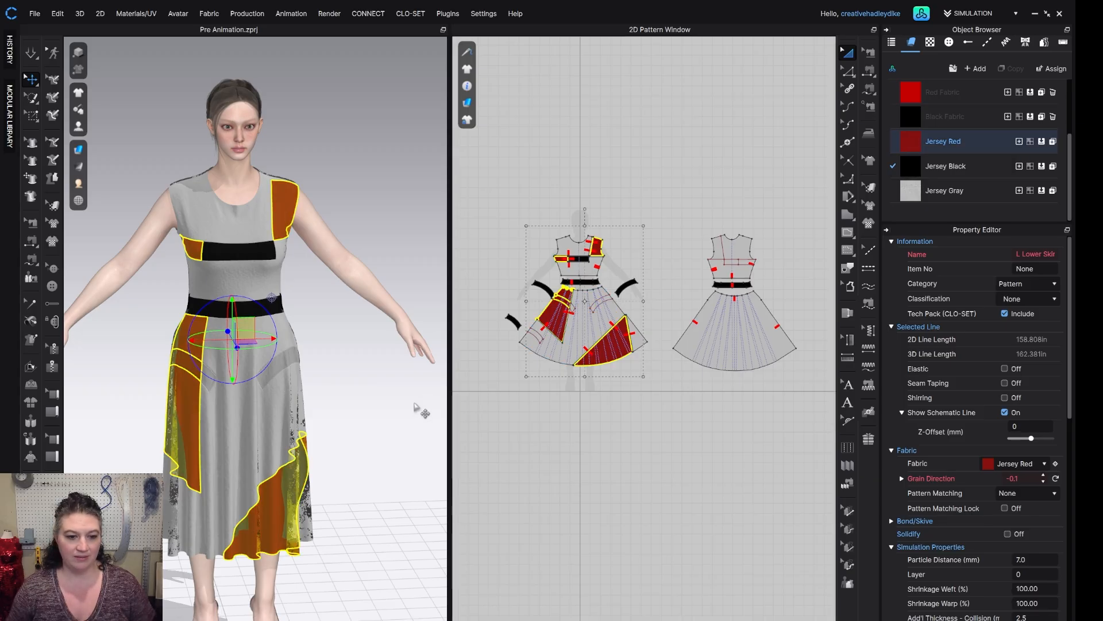
Step: Run the simulation on the avatar and pull the red lower skirt panel outward to loosen the overlapping skirt layers
key(space)
click(381, 407)
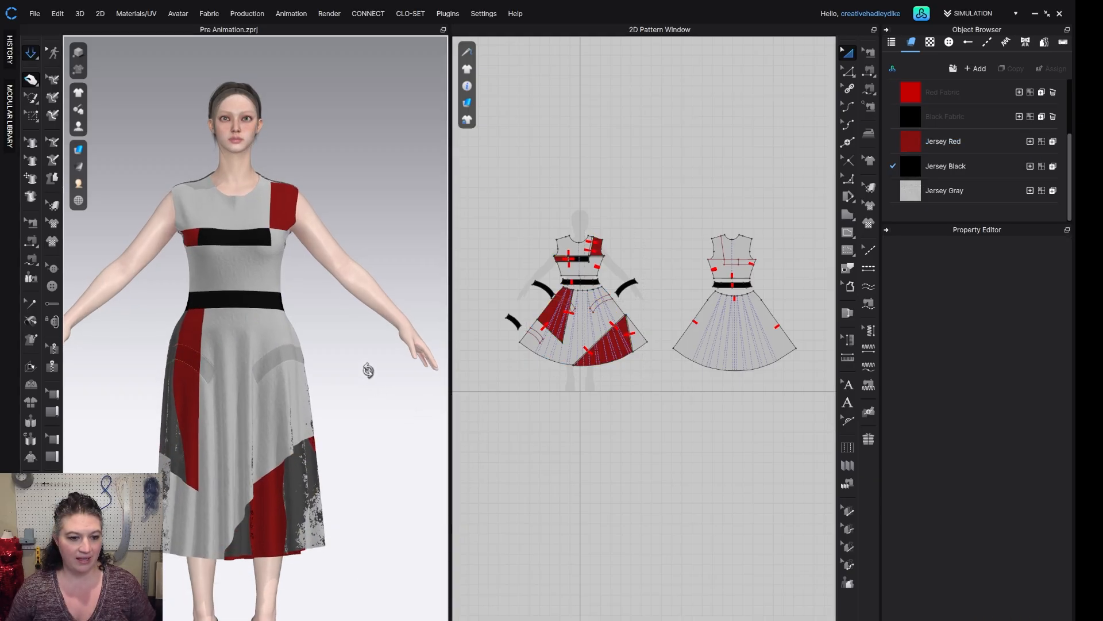
right_drag(365, 369, 369, 406)
scroll(374, 384, up, 5)
scroll(399, 307, down, 5)
click(315, 437)
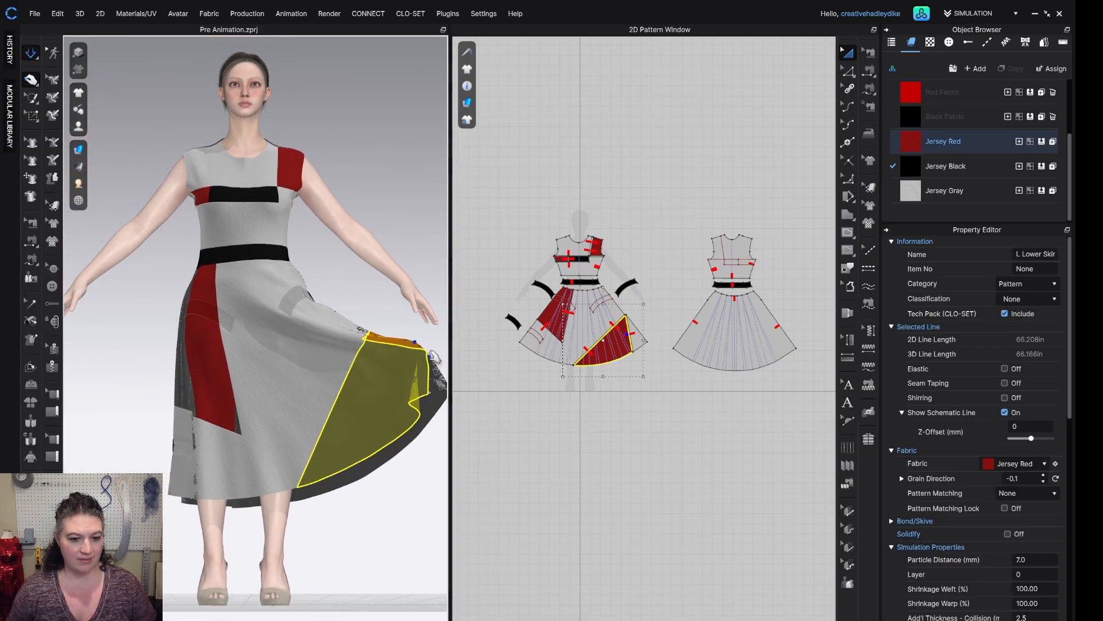
Step: Release the red lower skirt panel so the dress settles on the avatar, and stop the simulation
click(358, 417)
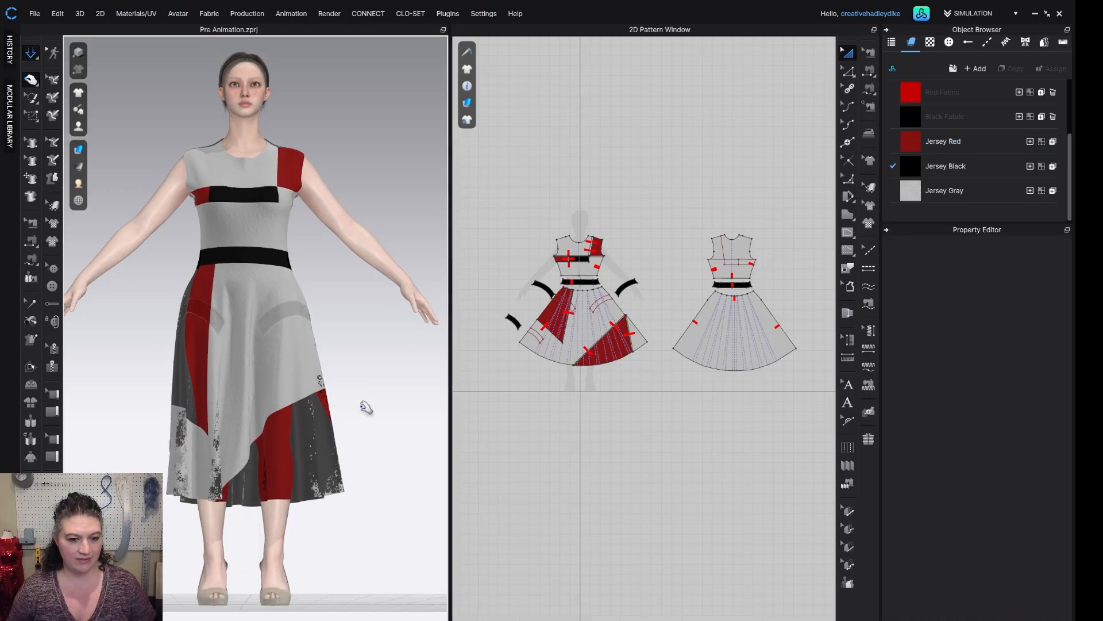
right_drag(358, 444, 358, 457)
scroll(379, 408, up, 3)
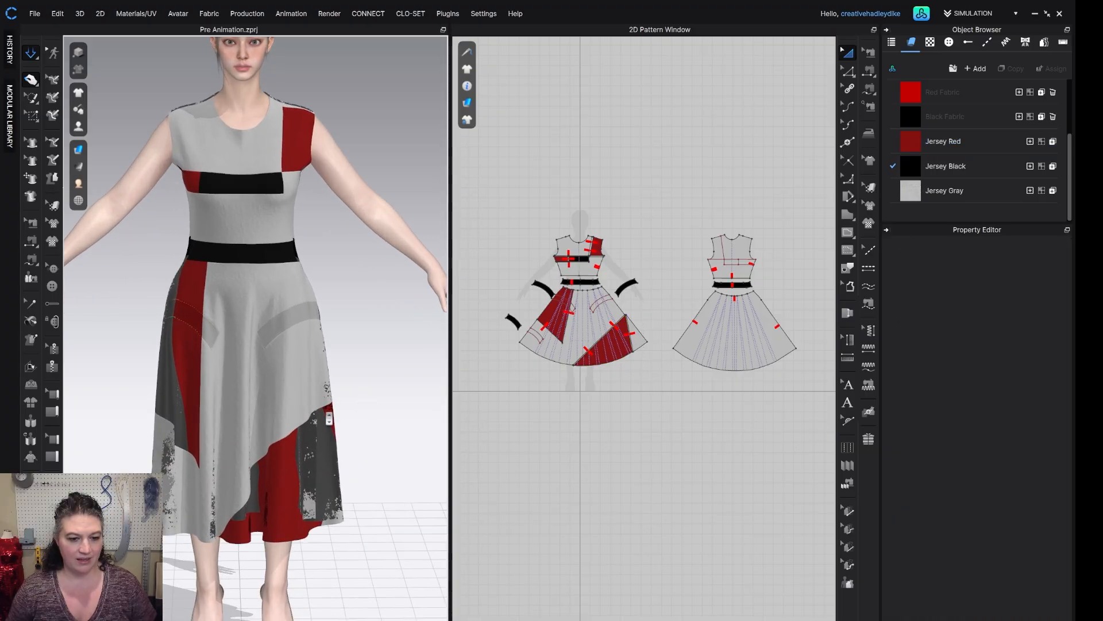
key(space)
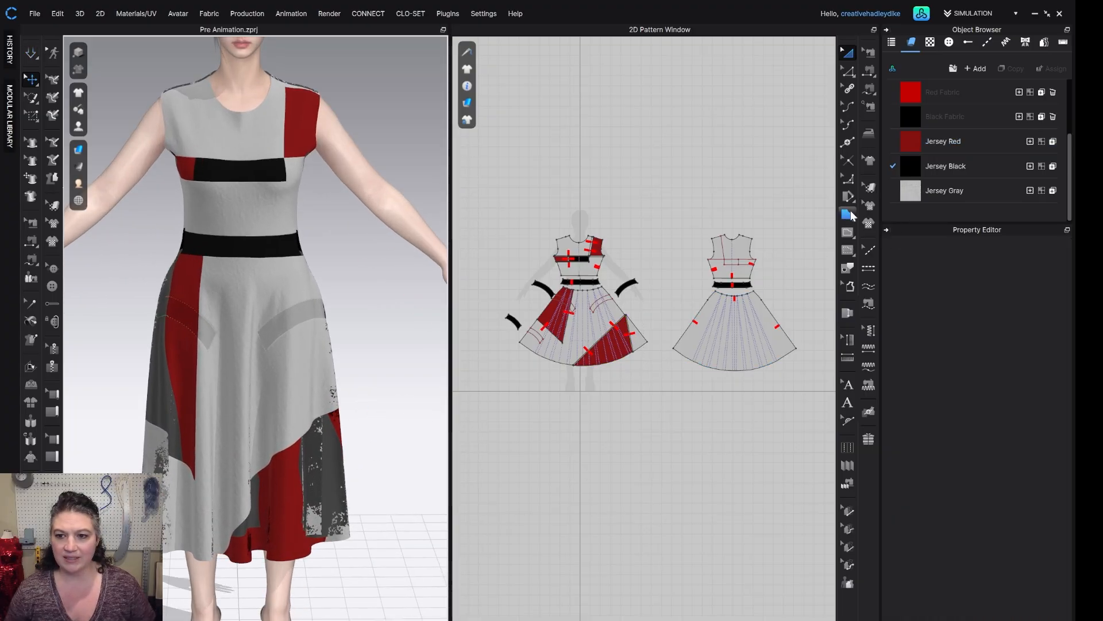
Step: Compare the Jersey_1, Jersey_2, Jersey_3 and JacquardKnit_3 presets in the fabric library
click(951, 169)
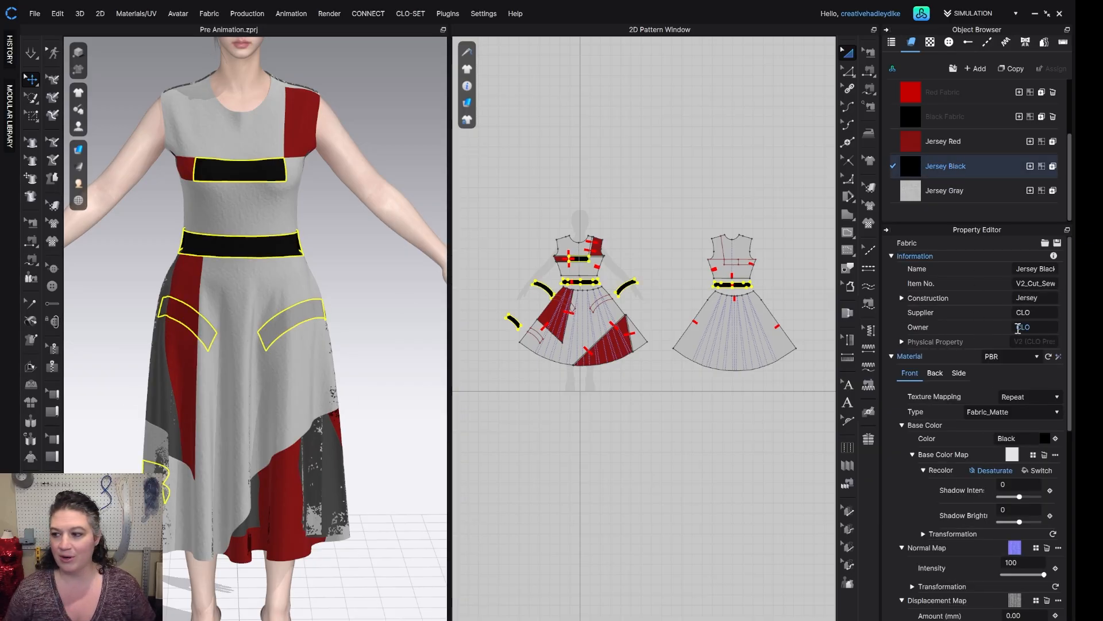
click(921, 13)
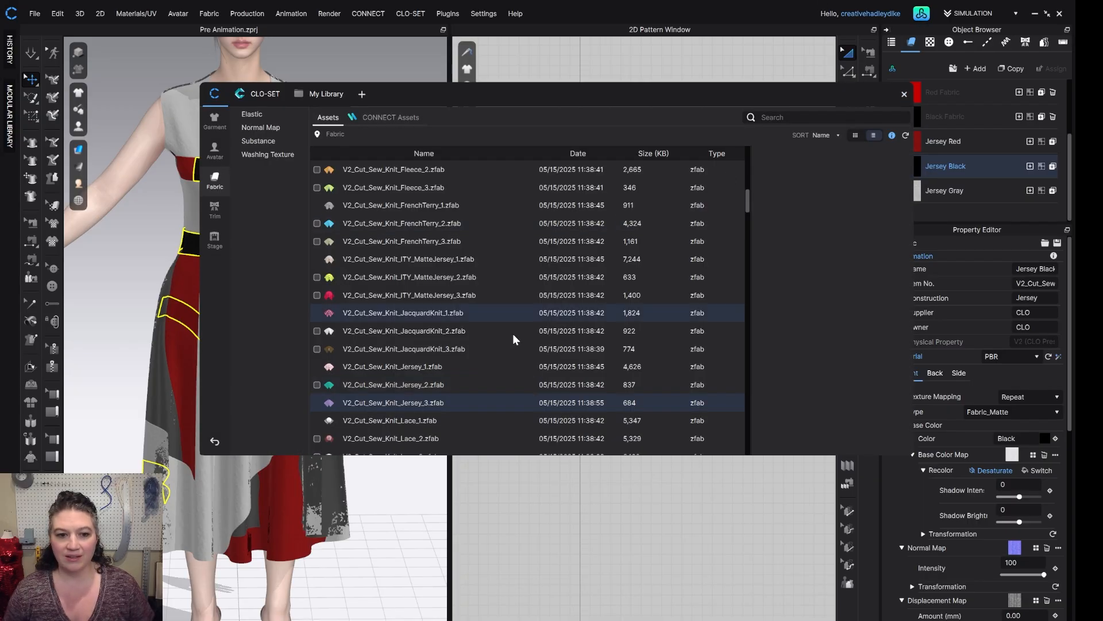
click(392, 370)
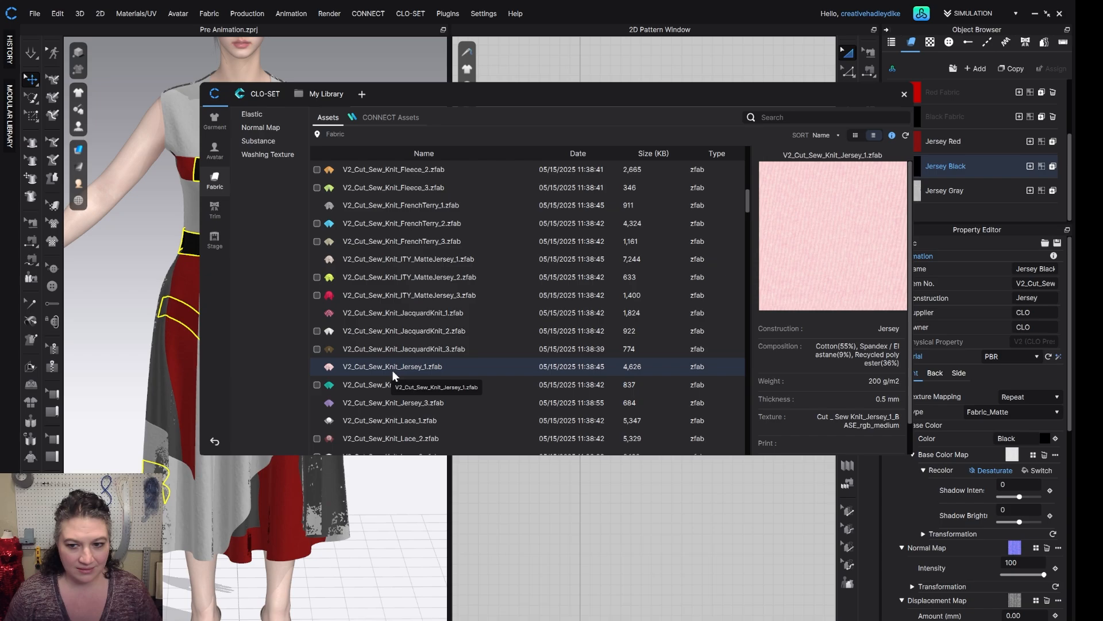
click(378, 402)
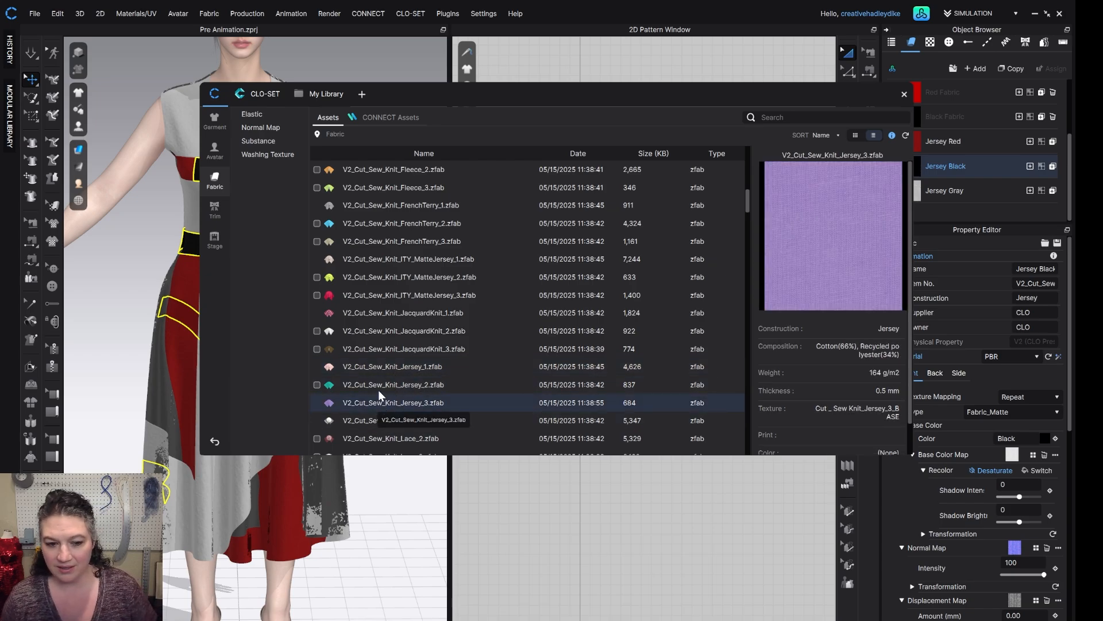
click(379, 368)
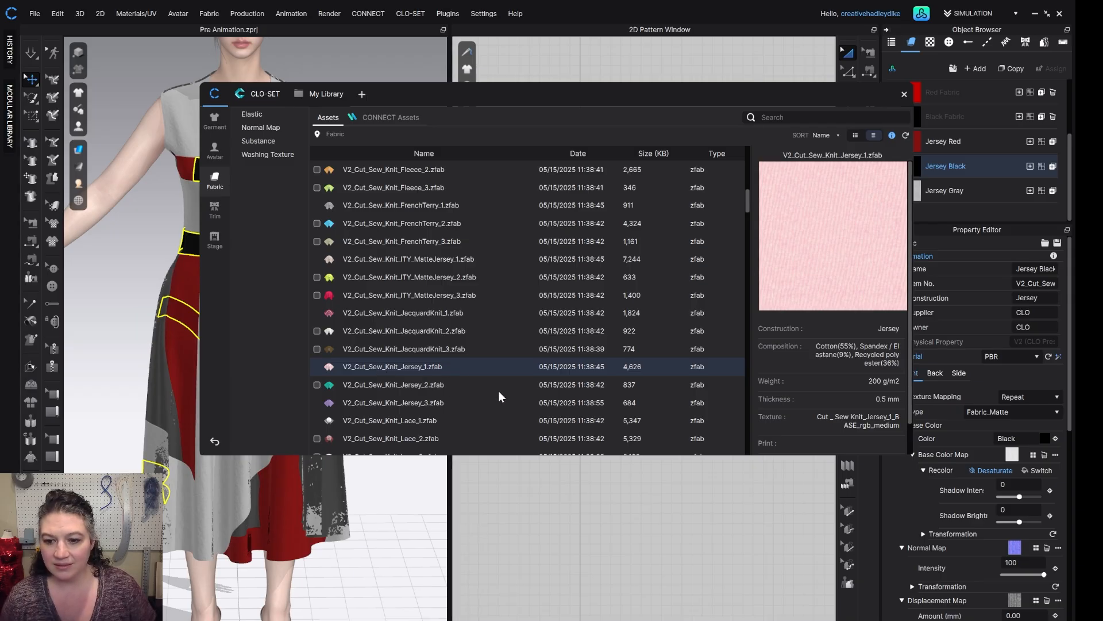
click(384, 402)
click(384, 388)
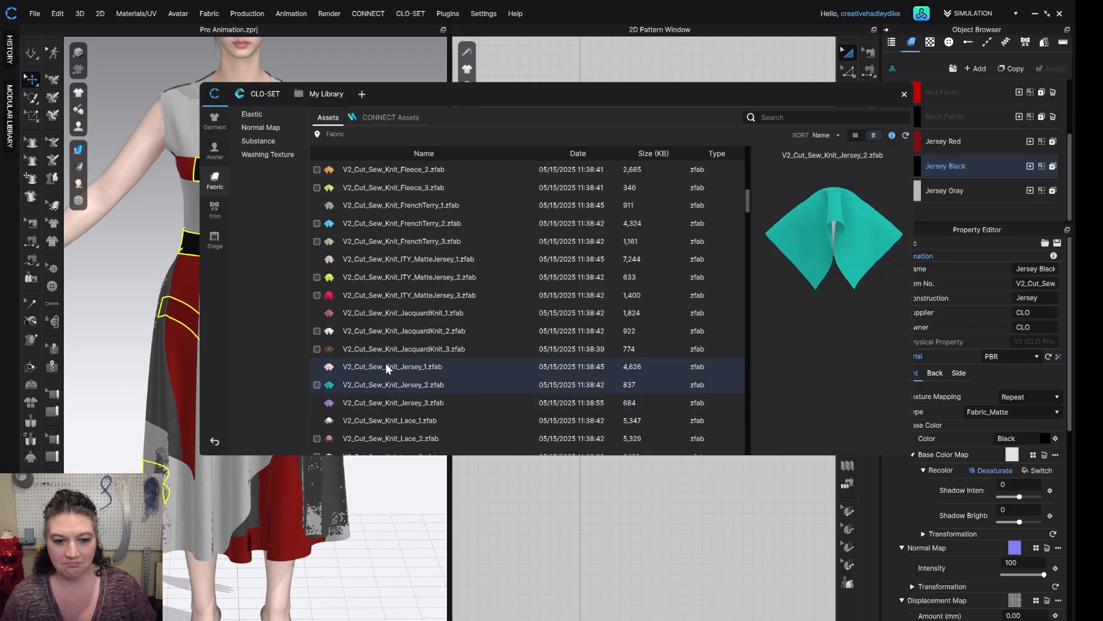
click(388, 349)
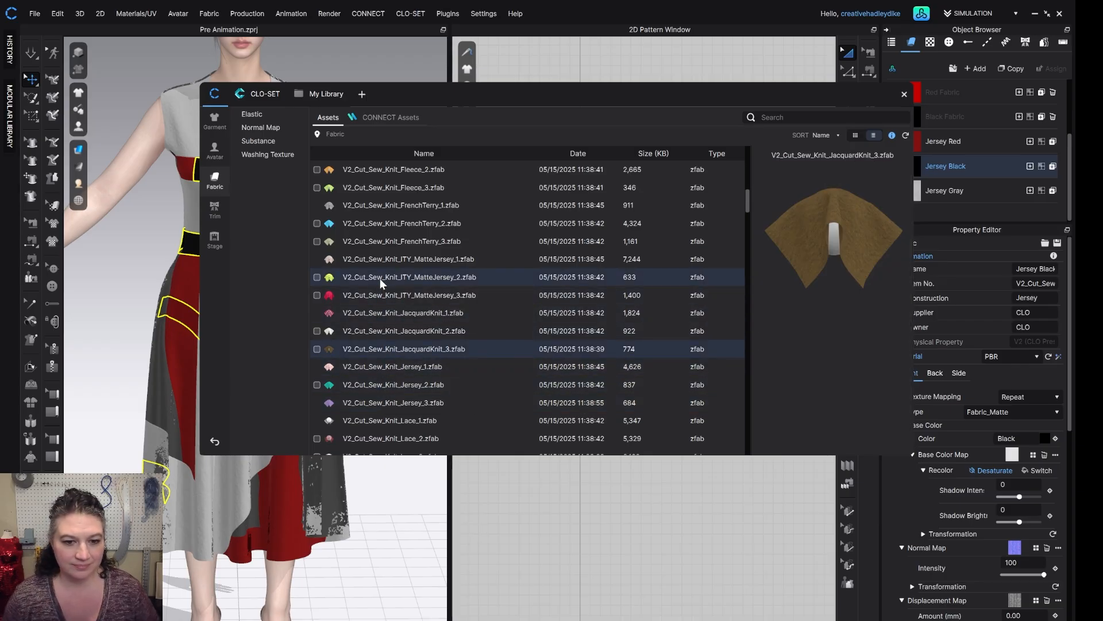
Step: Examine the ITY_MatteJersey_2 and ITY_MatteJersey_1 presets in the fabric library
mouse_move(380, 278)
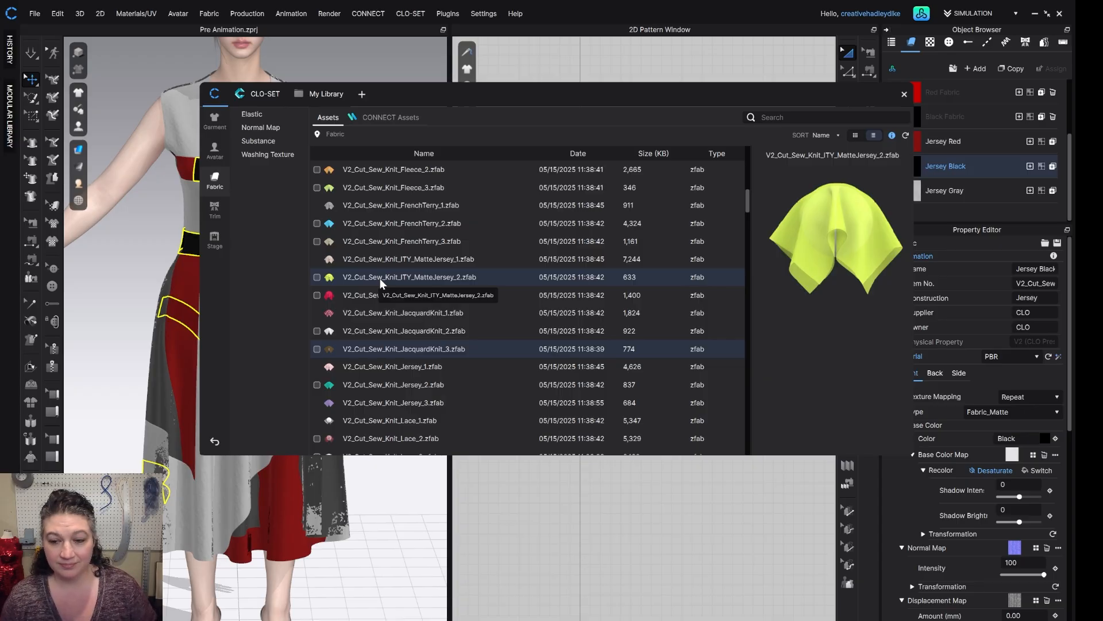
click(380, 278)
mouse_move(378, 262)
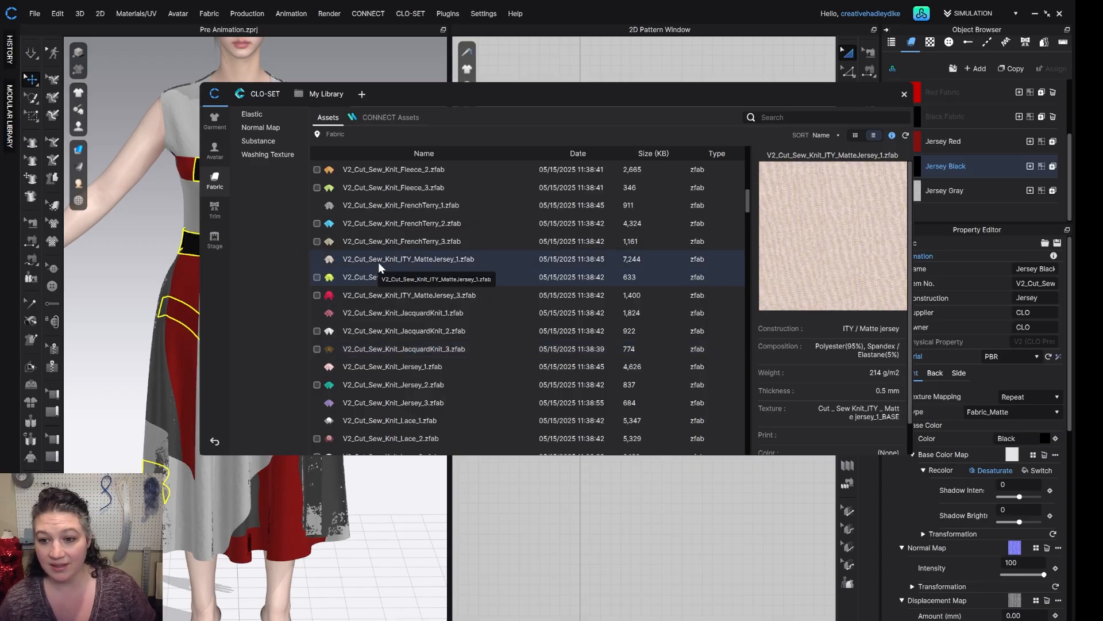
click(379, 262)
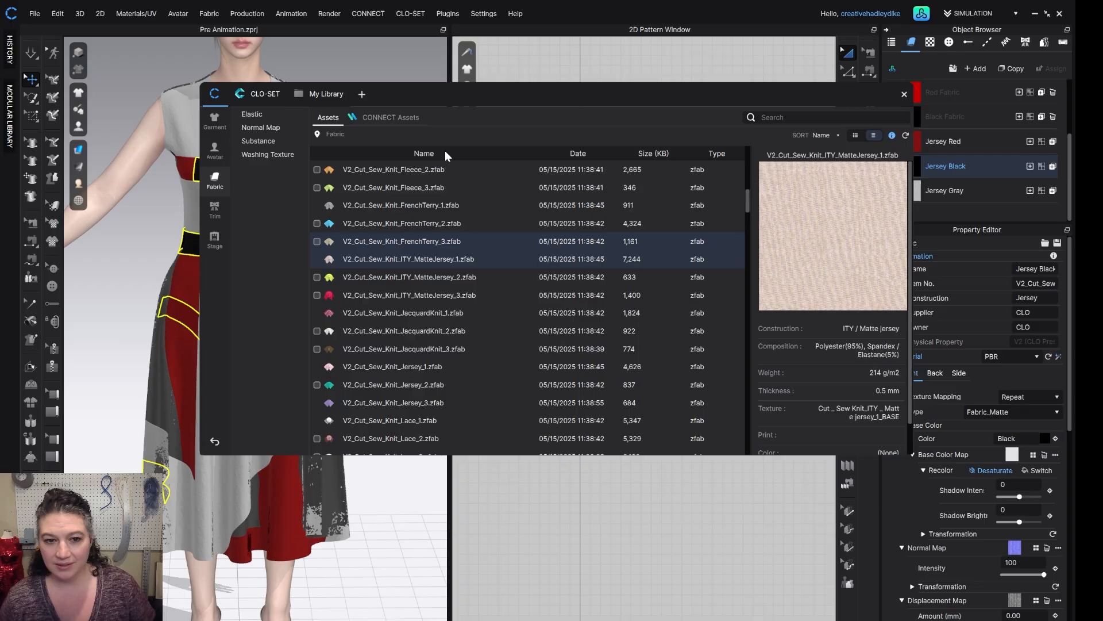
drag(489, 93, 440, 102)
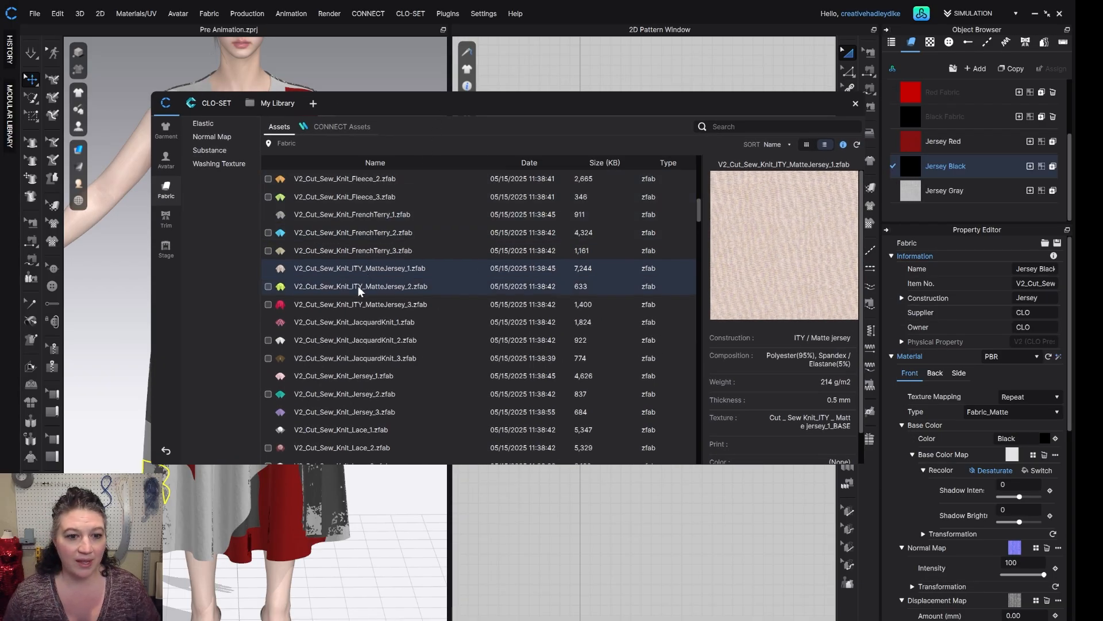
Step: Preview the dobby mesh and double knit presets, and replace the Jersey Gray fabric with V2_Cut_Sew_Knit_DobbyMesh_3 from the library
scroll(369, 260, up, 2)
scroll(369, 260, up, 1)
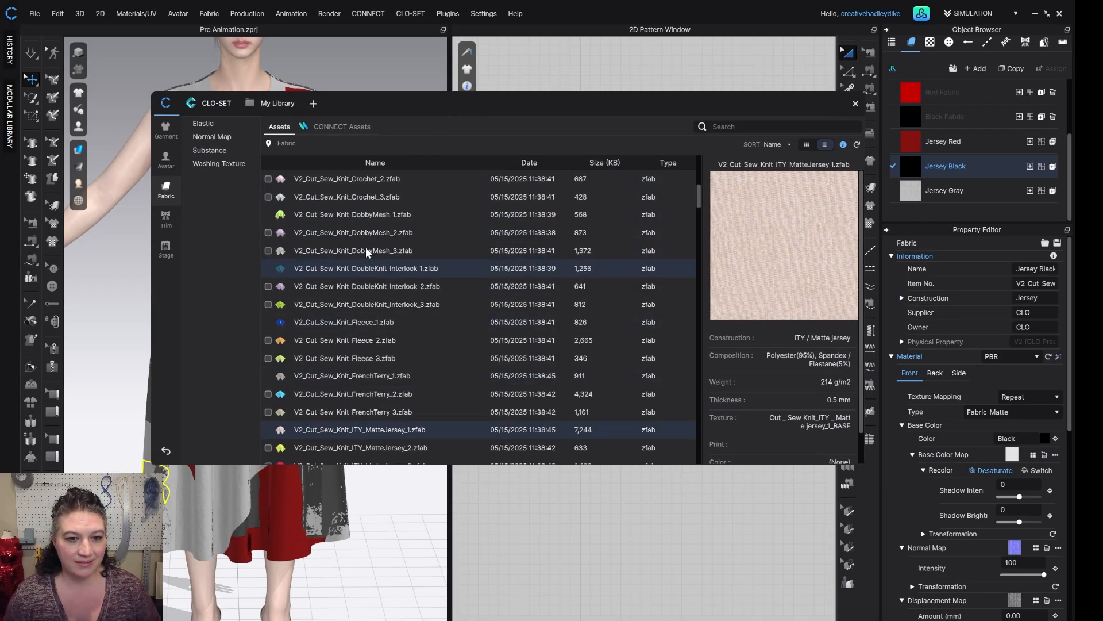
click(356, 235)
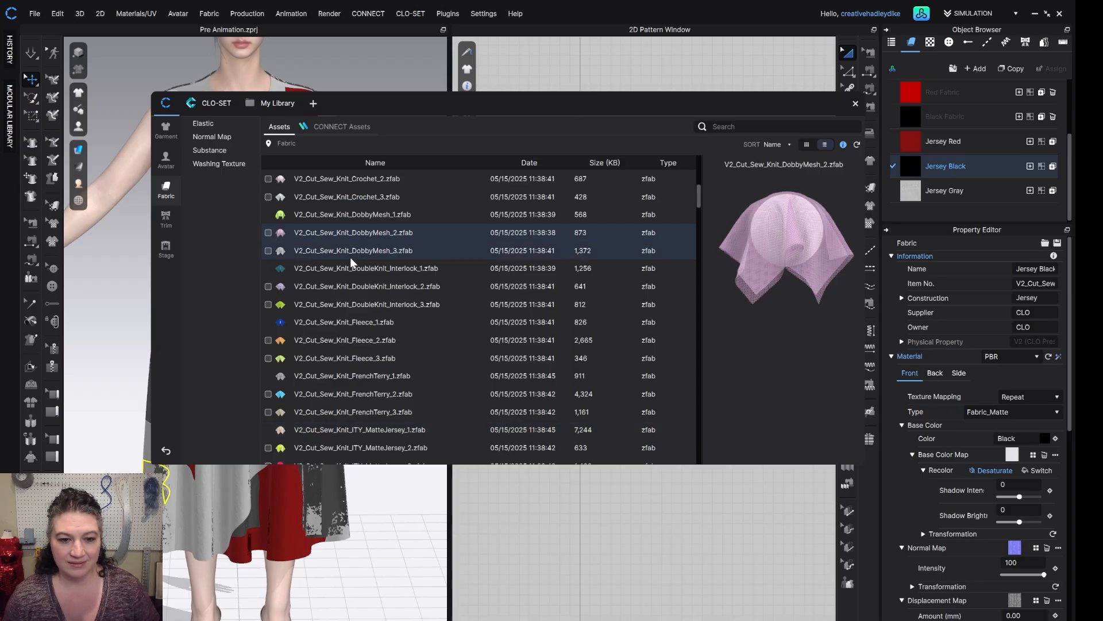
click(345, 268)
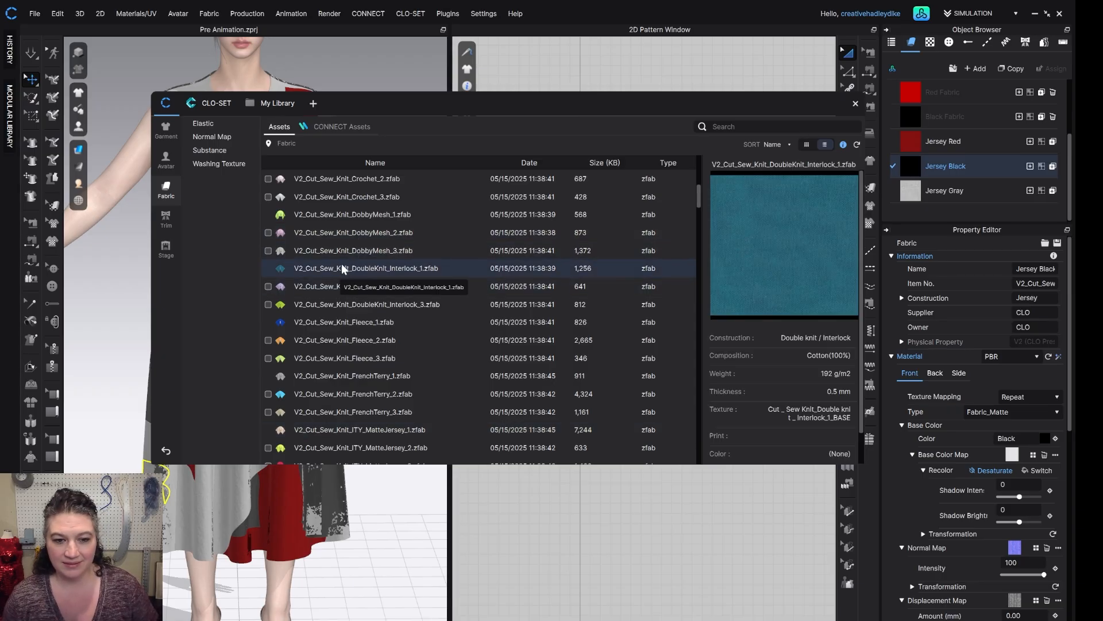
mouse_move(344, 249)
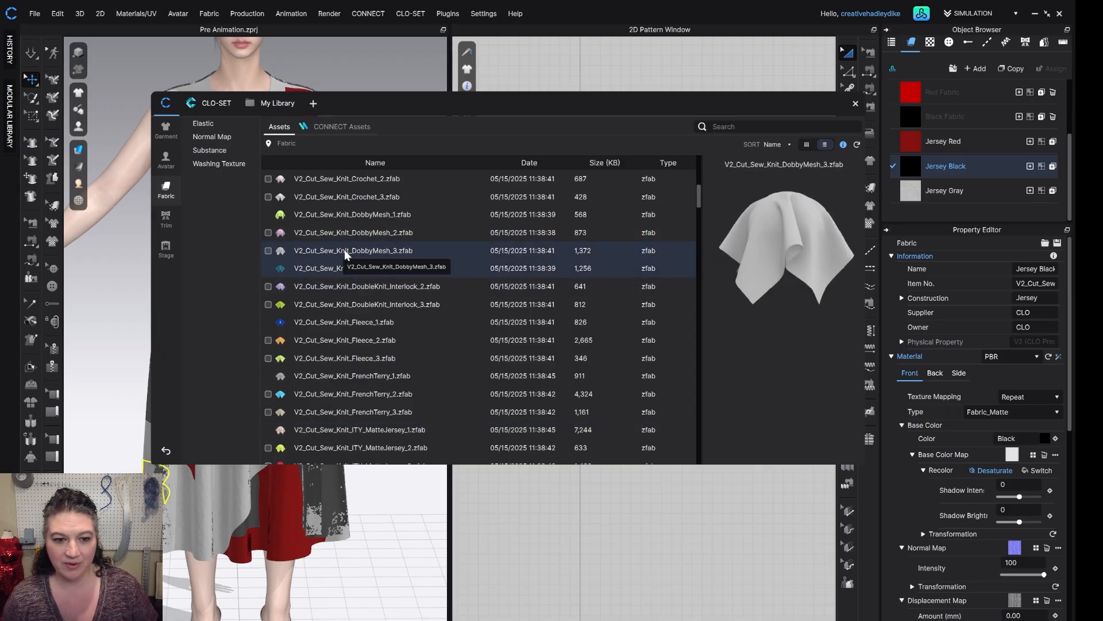
click(343, 249)
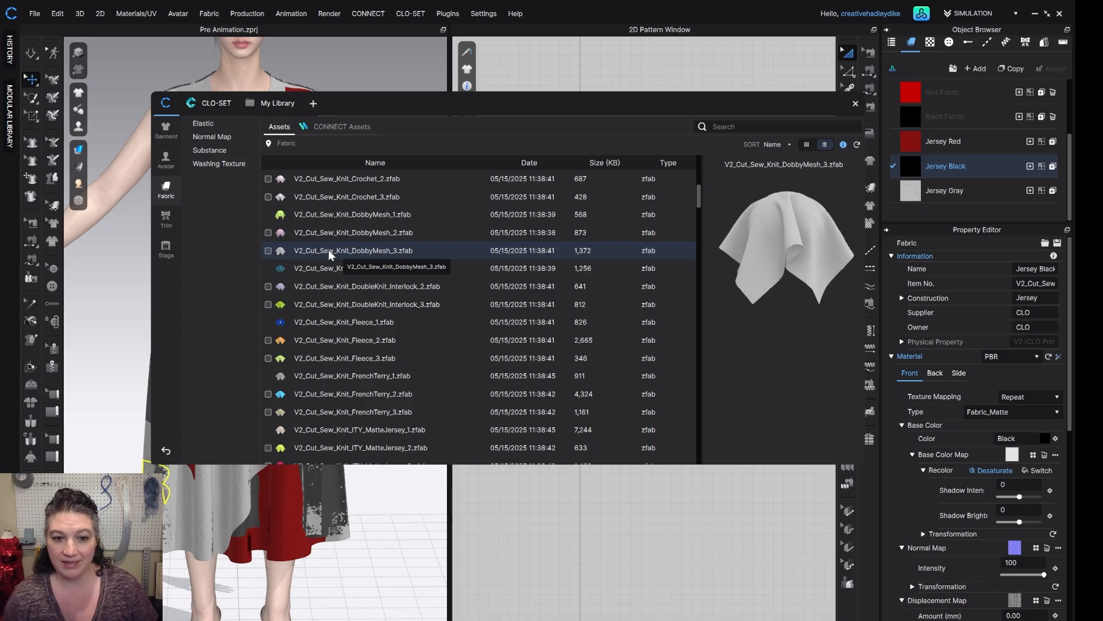
drag(328, 250, 985, 185)
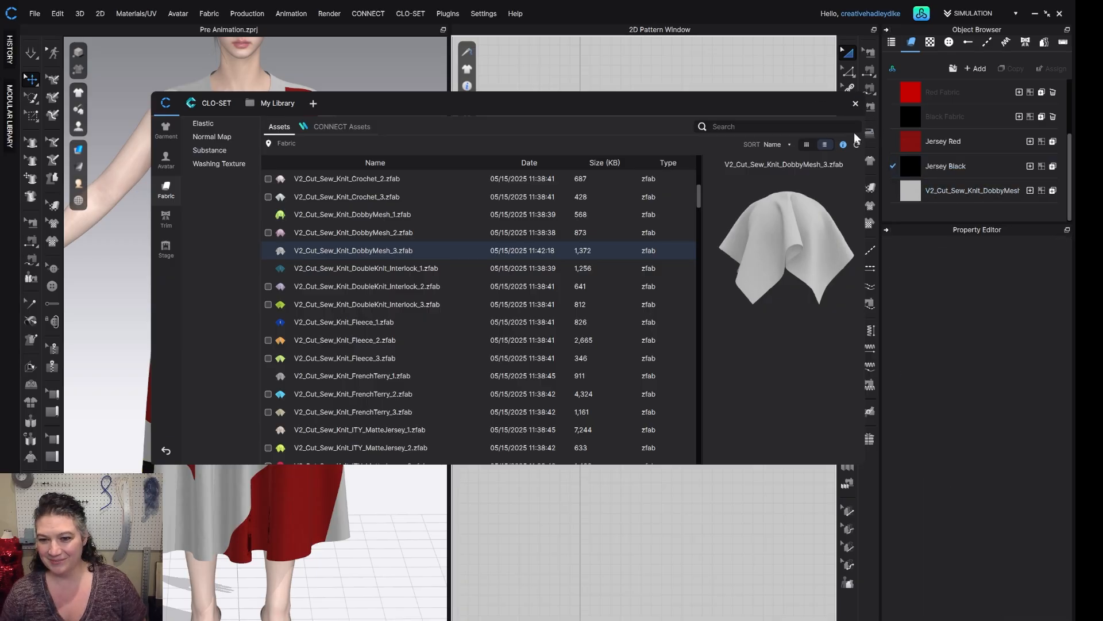
click(855, 104)
Step: Assign the DobbyMesh_3 fabric to all front and back pattern pieces of the dress
click(983, 196)
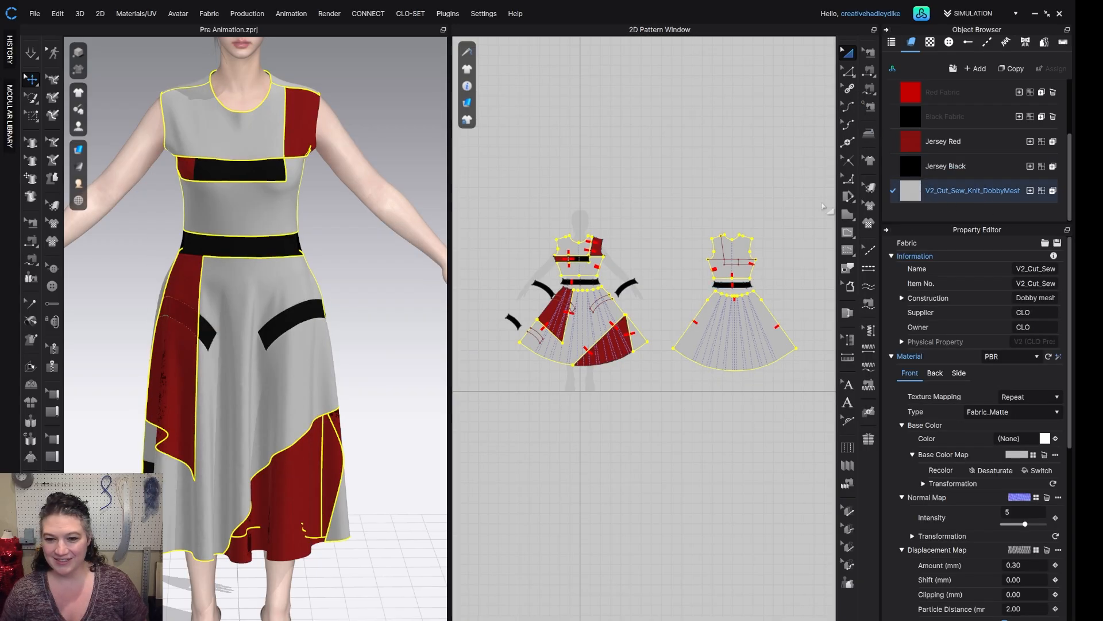
drag(822, 201, 454, 415)
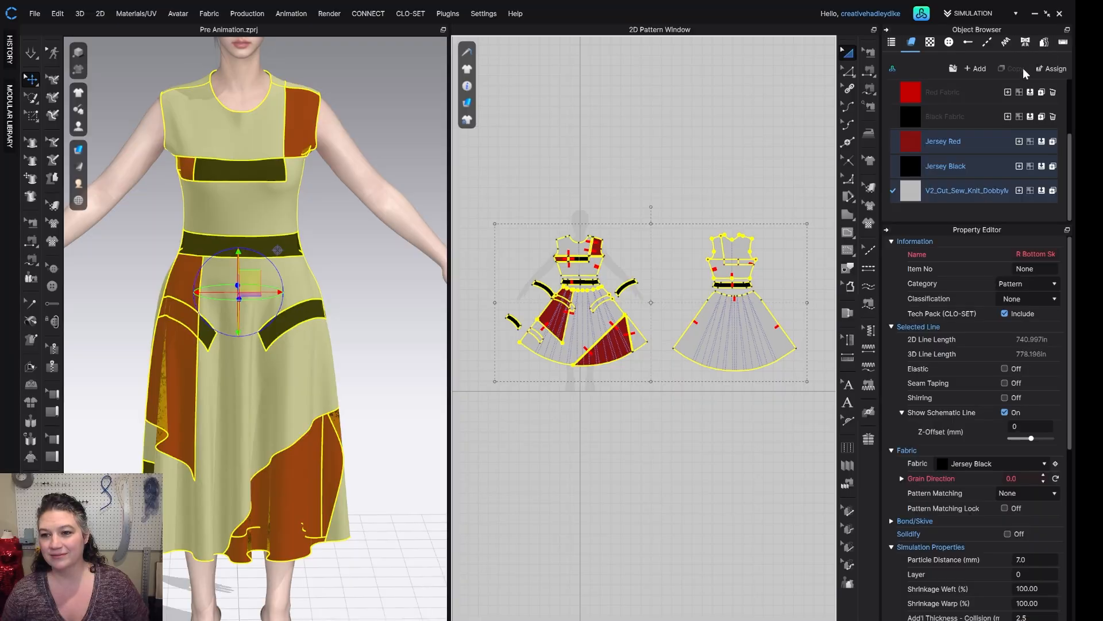
click(1040, 191)
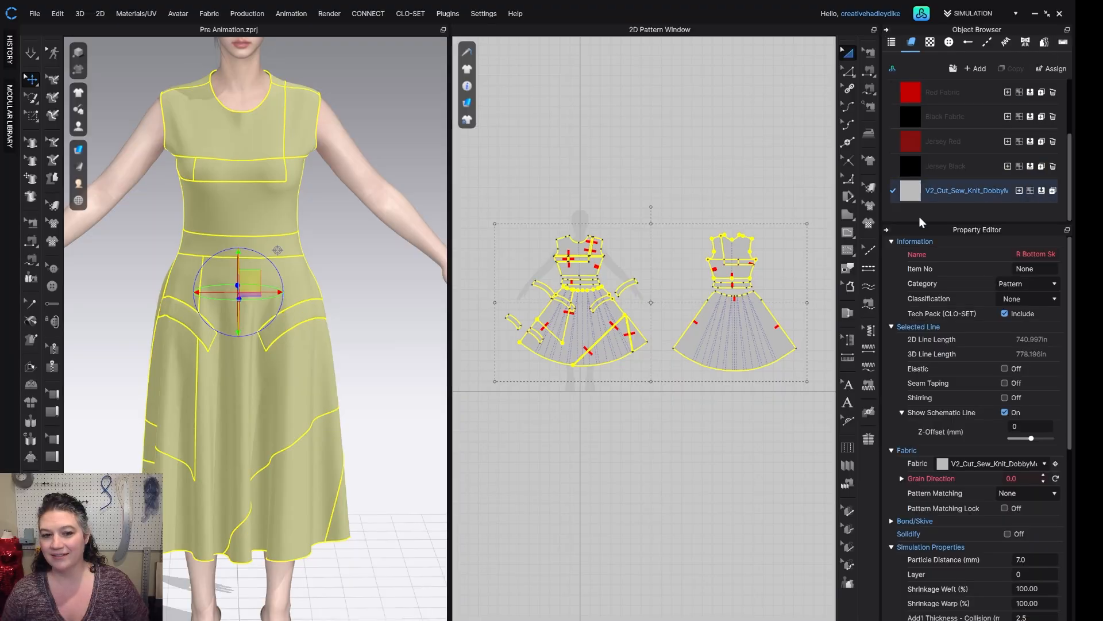
Step: Run the simulation and pull the lower diagonal skirt panel outward to test the new fabric's drape
click(369, 435)
key(space)
right_drag(383, 404, 380, 391)
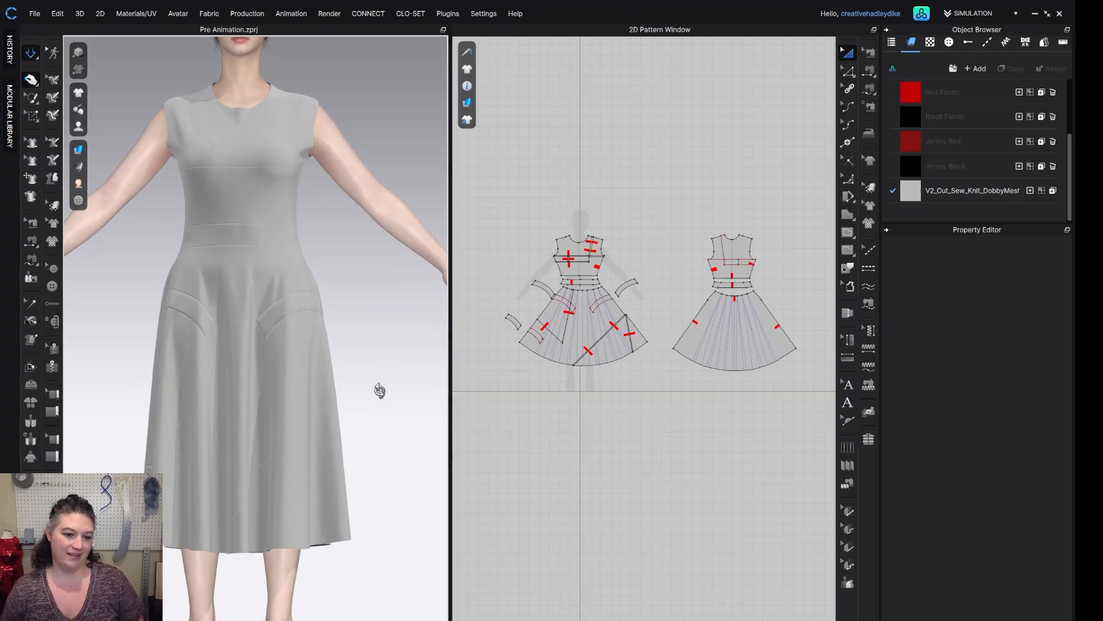
click(339, 446)
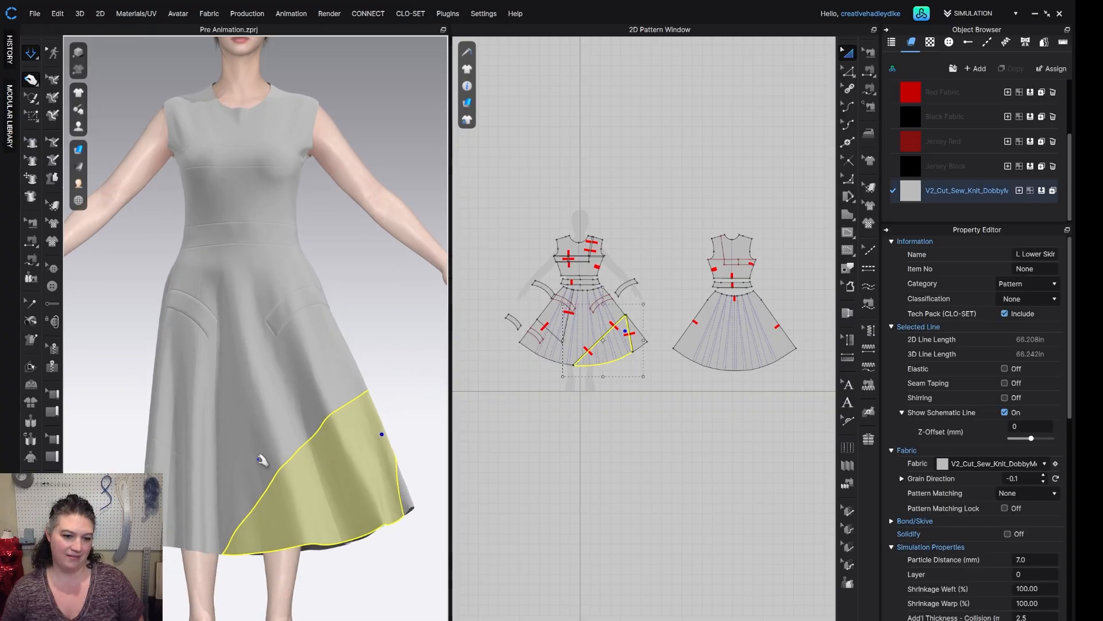
right_drag(262, 460, 328, 454)
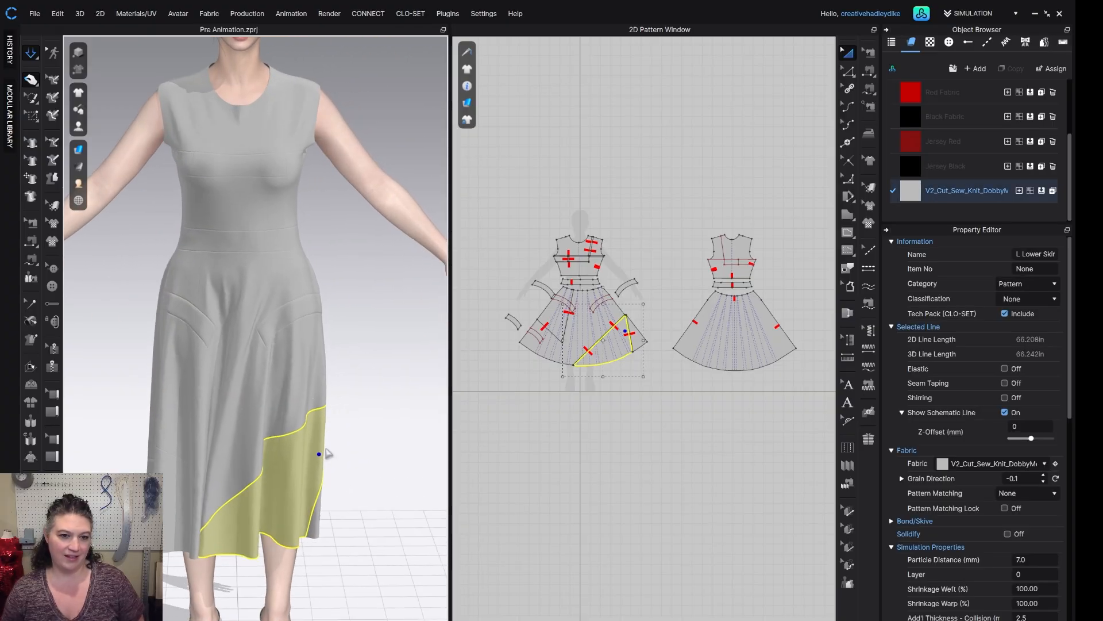
Step: Pull the CF Top piece from the neckline toward the shoulder to adjust the bodice, and stop the simulation
scroll(305, 257, up, 5)
click(269, 183)
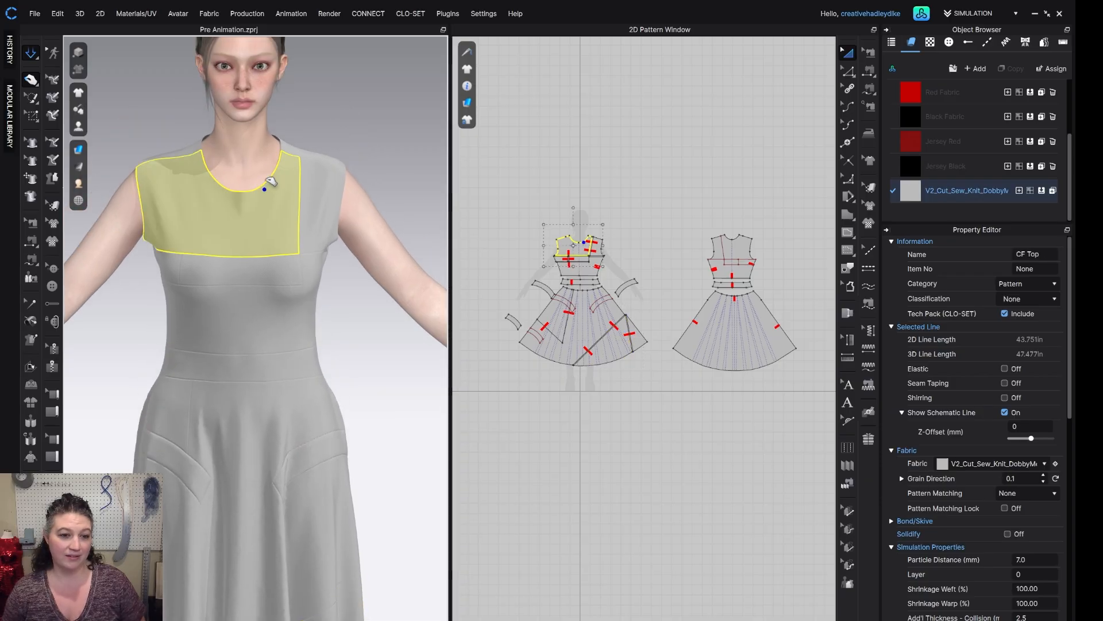
drag(272, 182, 183, 109)
key(space)
scroll(347, 351, up, 1)
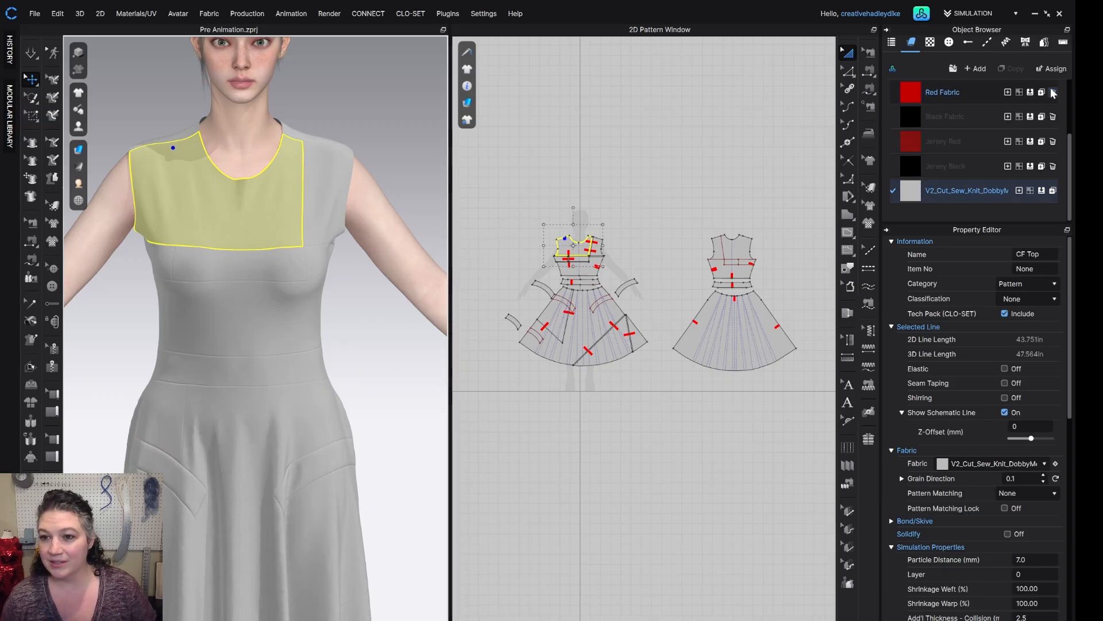
Step: Delete the unused Black Fabric, Jersey Red and Jersey Black fabrics, and duplicate the DobbyMesh_3 fabric
click(1054, 141)
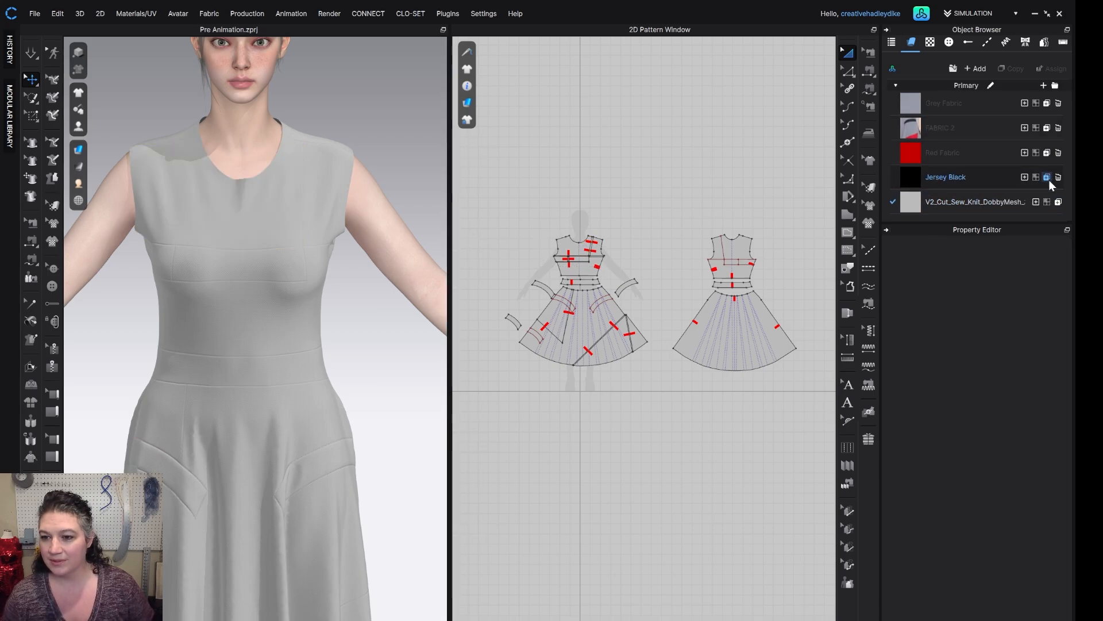
click(1053, 175)
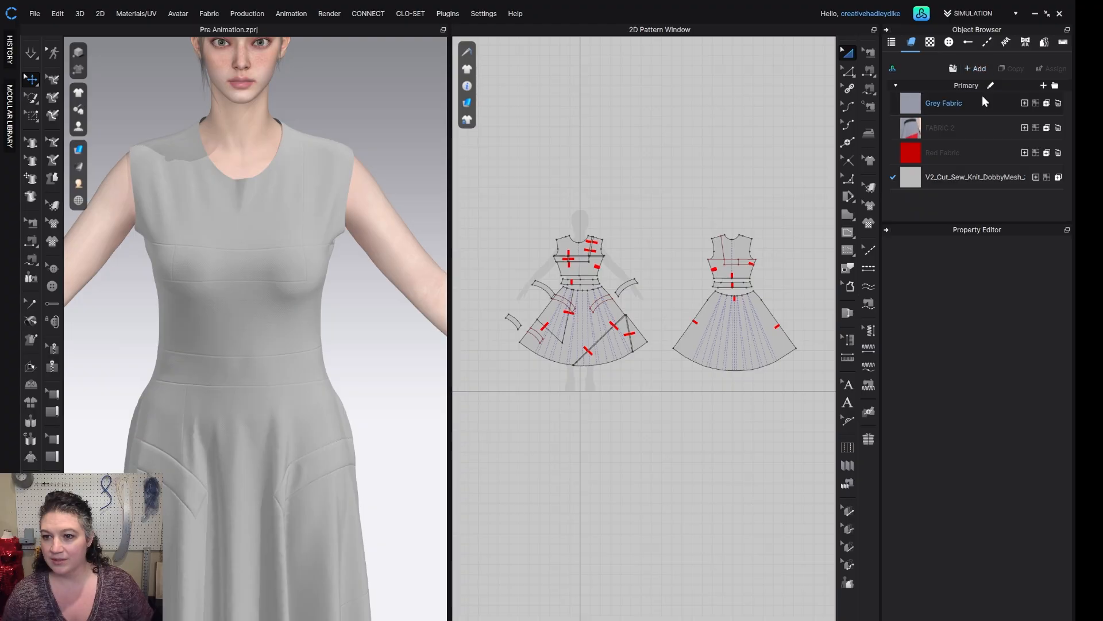
click(977, 175)
click(1003, 69)
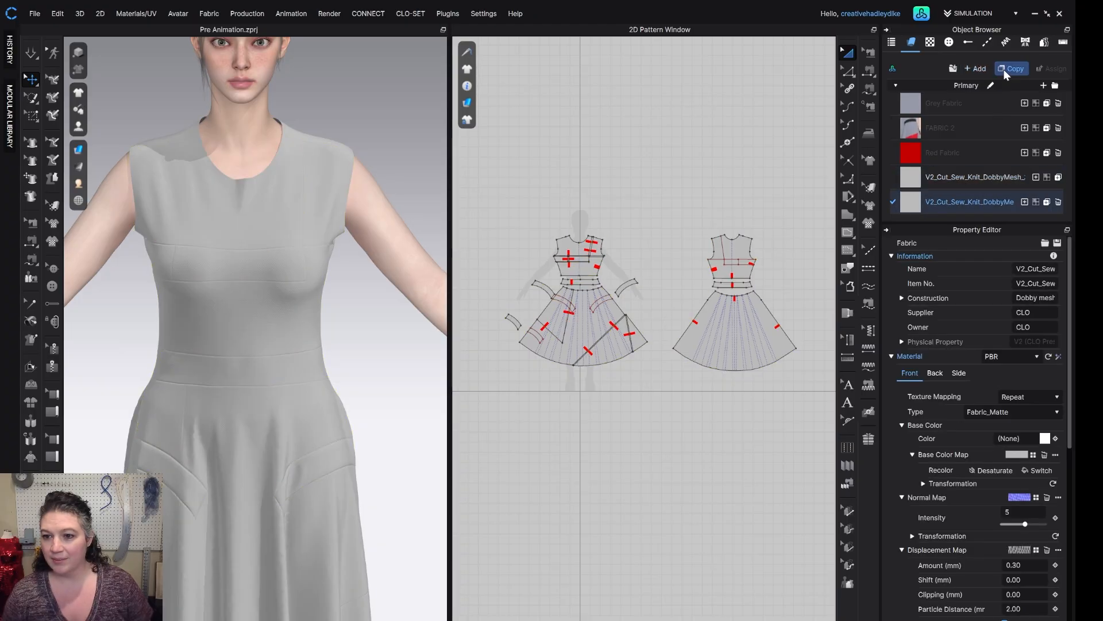
Step: Rename the assigned dobby mesh fabric as Jersey Gray and its first copy as Jersey Red
double_click(958, 177)
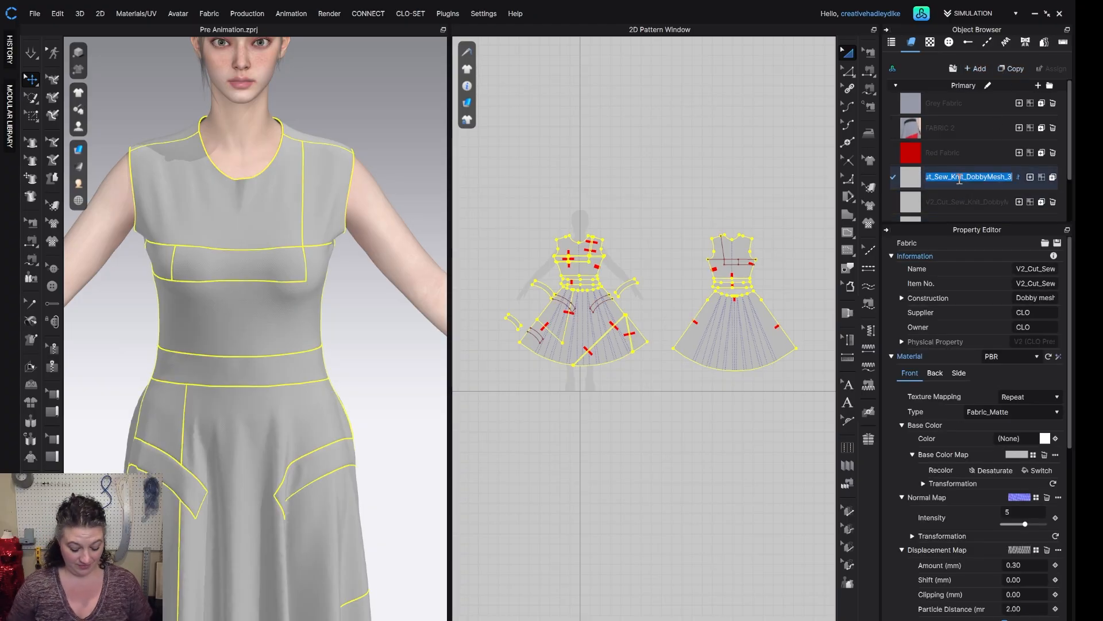
text(Jersey)
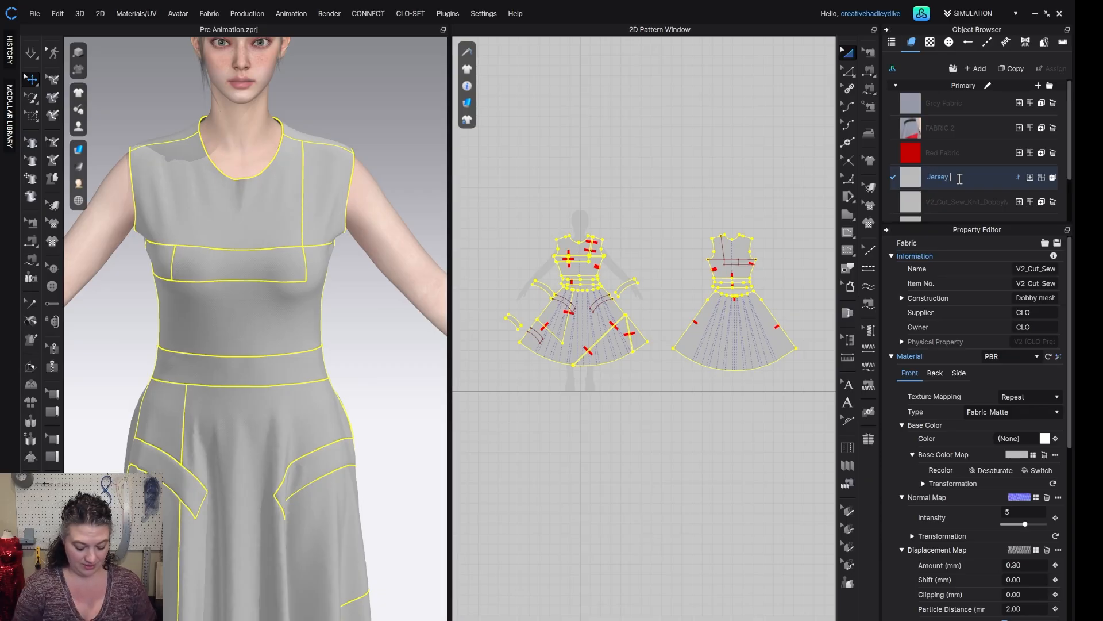
text( Gray)
key(Return)
click(971, 201)
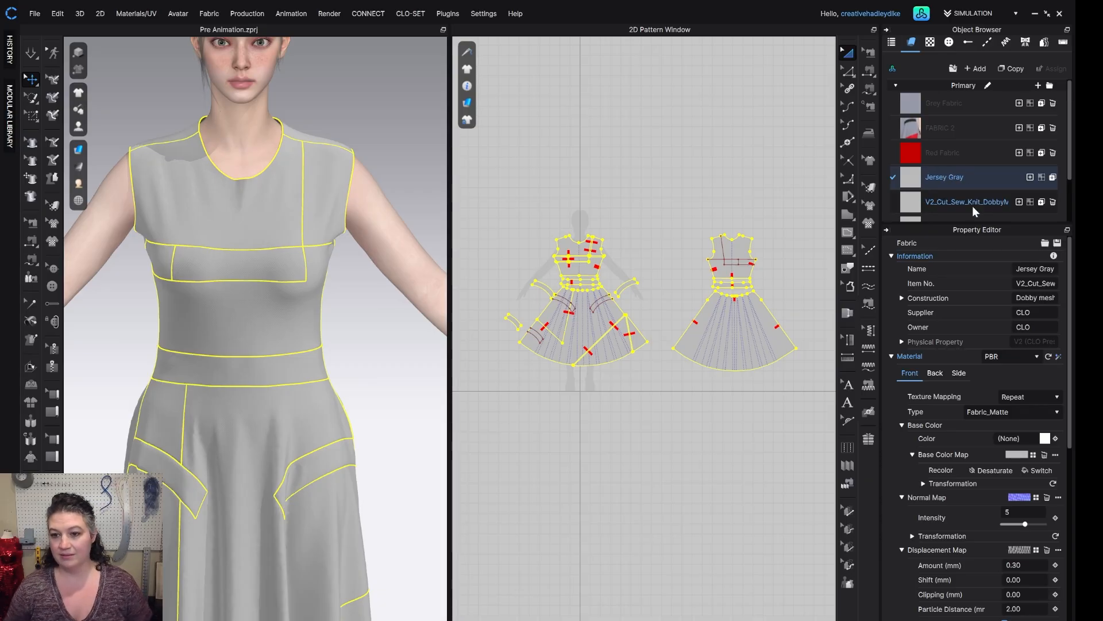
double_click(971, 201)
text(Jersey Red)
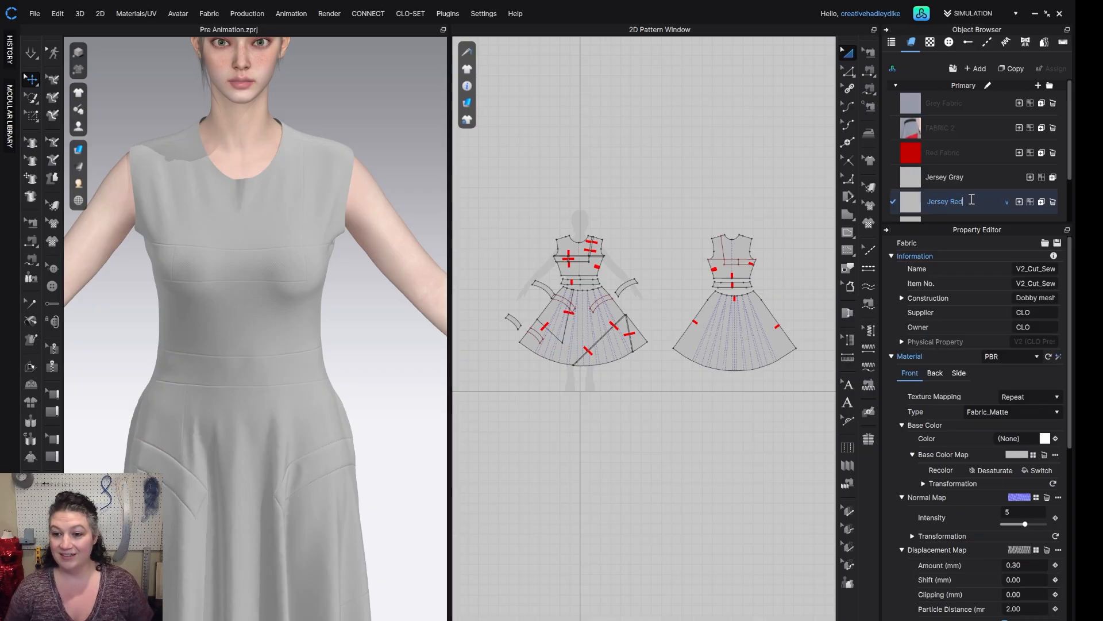
Step: Confirm the Jersey Red name and rename the remaining DobbyMesh_3 fabric copy as Jersey Black
key(Return)
scroll(971, 200, down, 2)
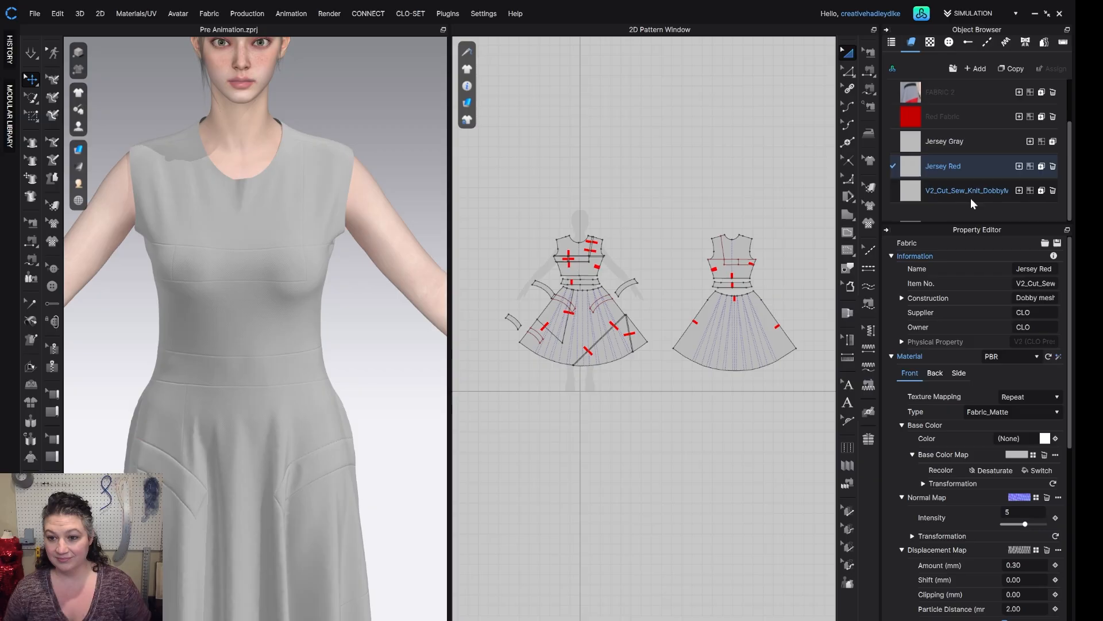
double_click(962, 187)
text(Jersey Black)
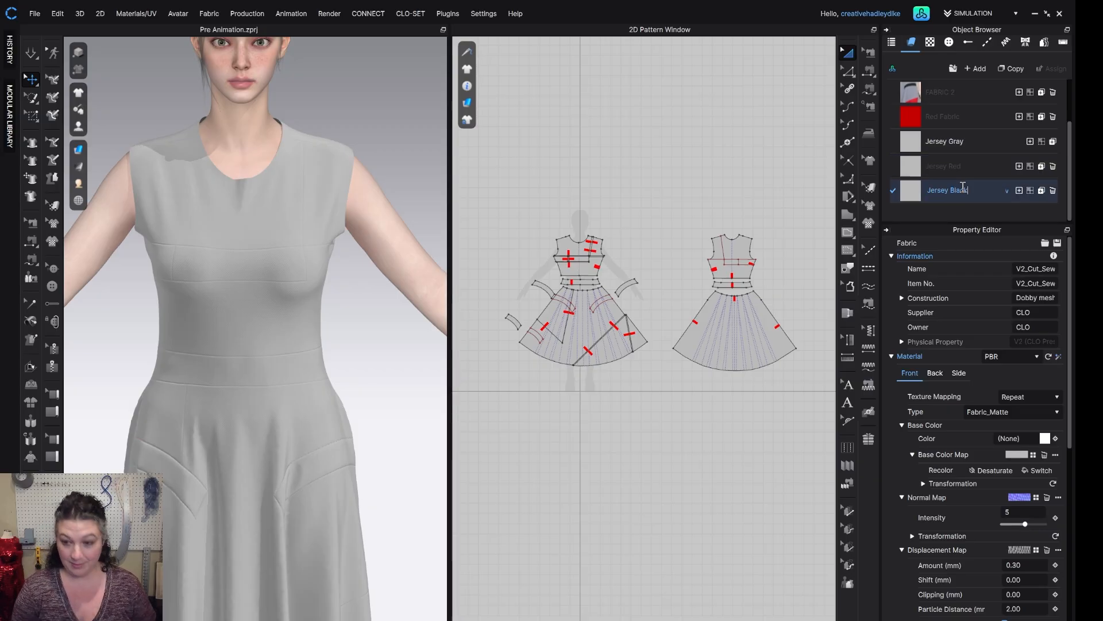
key(Return)
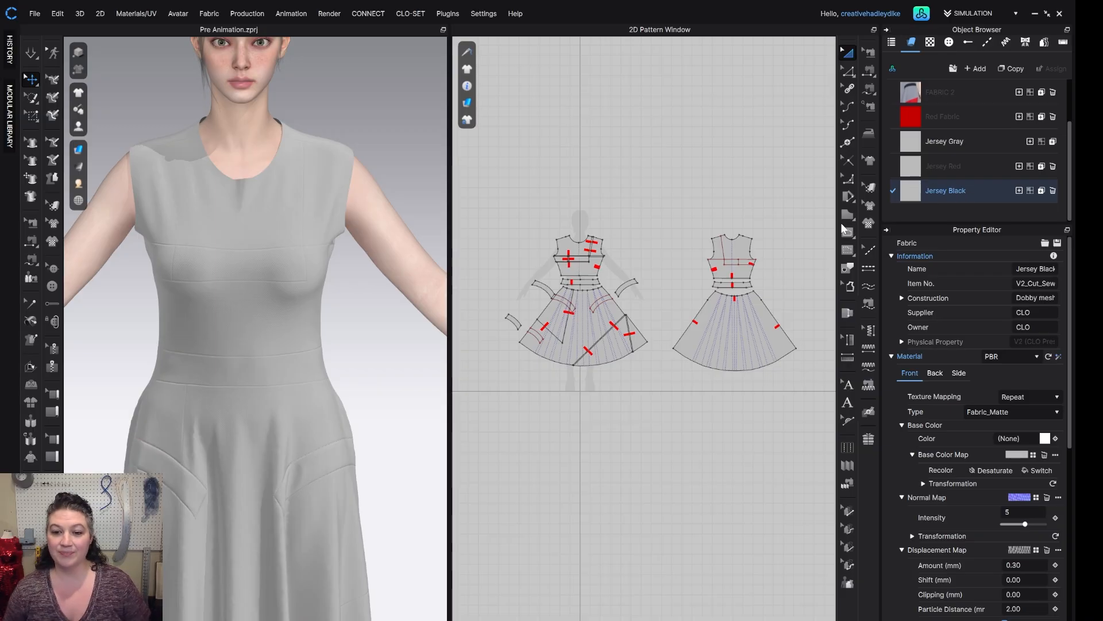
Step: Assign the Jersey Red fabric to the diagonal lower skirt panel, the side skirt panel, the small side bust band and the shoulder panel
scroll(573, 401, up, 4)
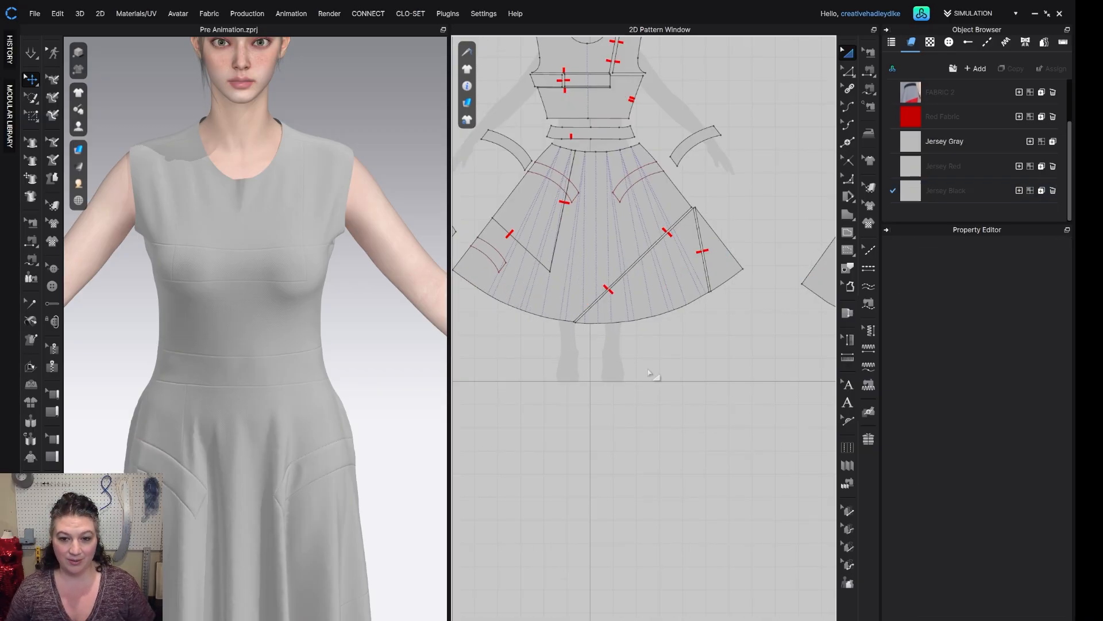
click(645, 290)
shift+click(536, 221)
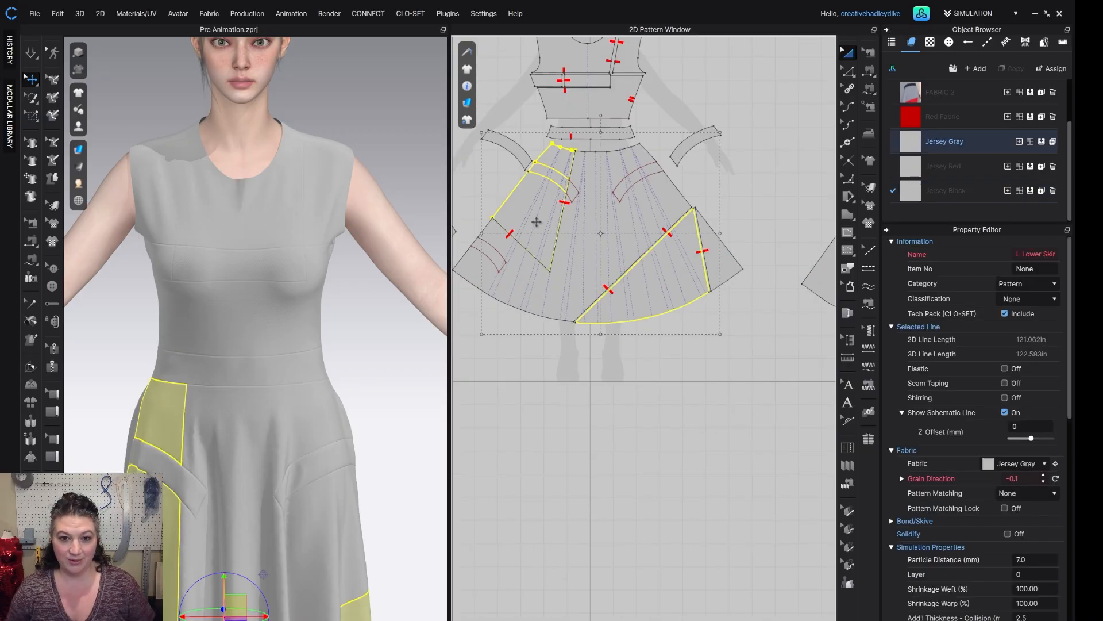
right_drag(536, 222, 542, 321)
shift+click(553, 179)
shift+click(628, 161)
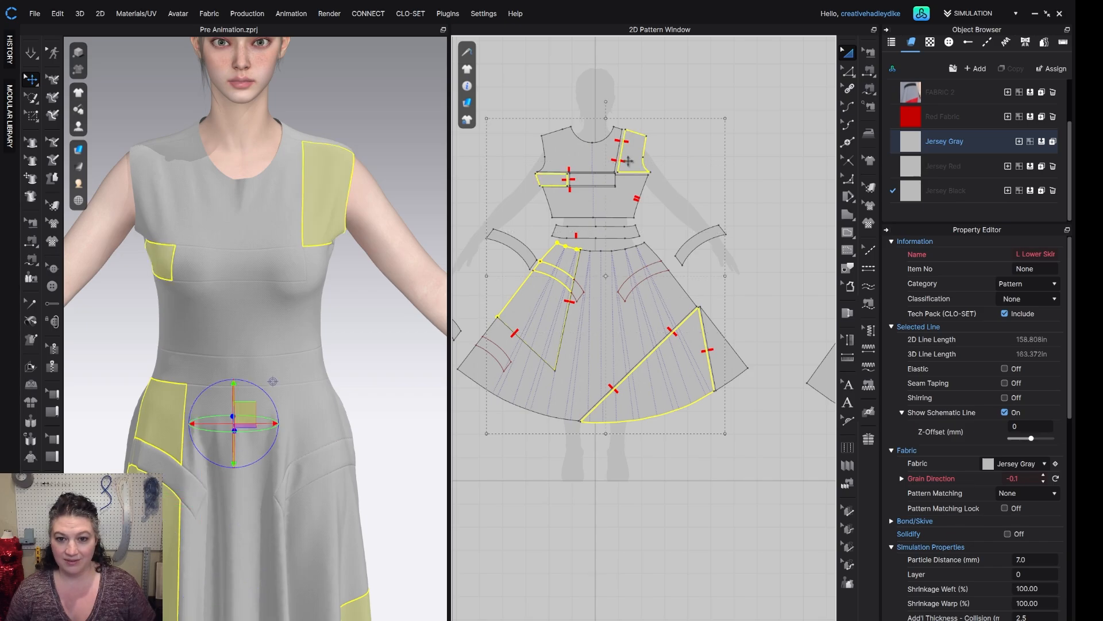
click(1030, 166)
Step: Set the base color of the Jersey Red fabric to Red 2 (C40000) and apply it
click(947, 165)
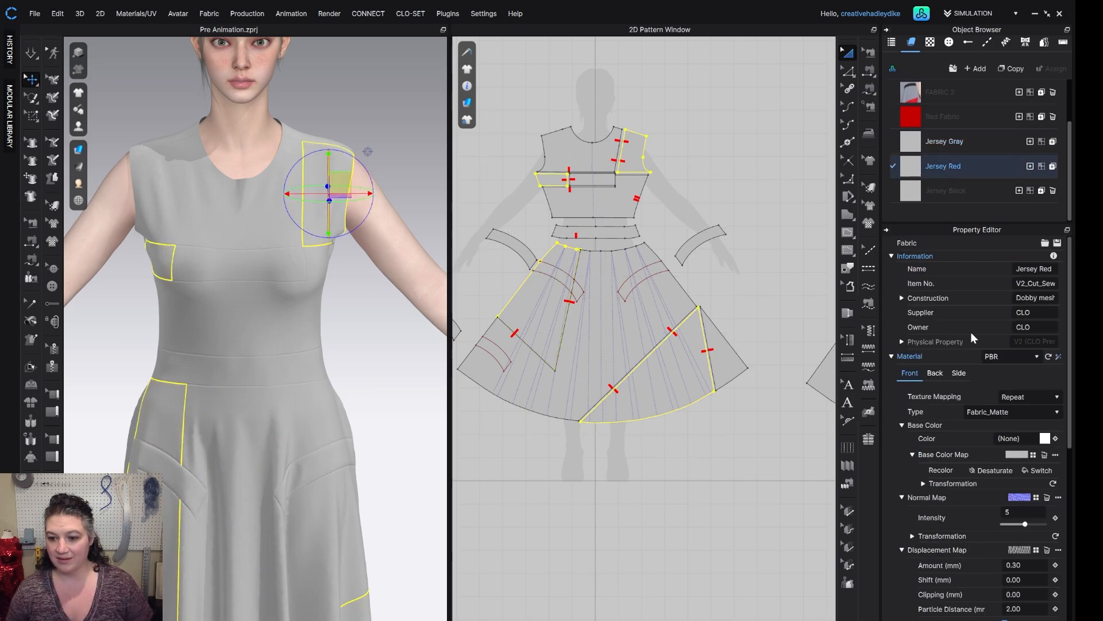
click(1044, 438)
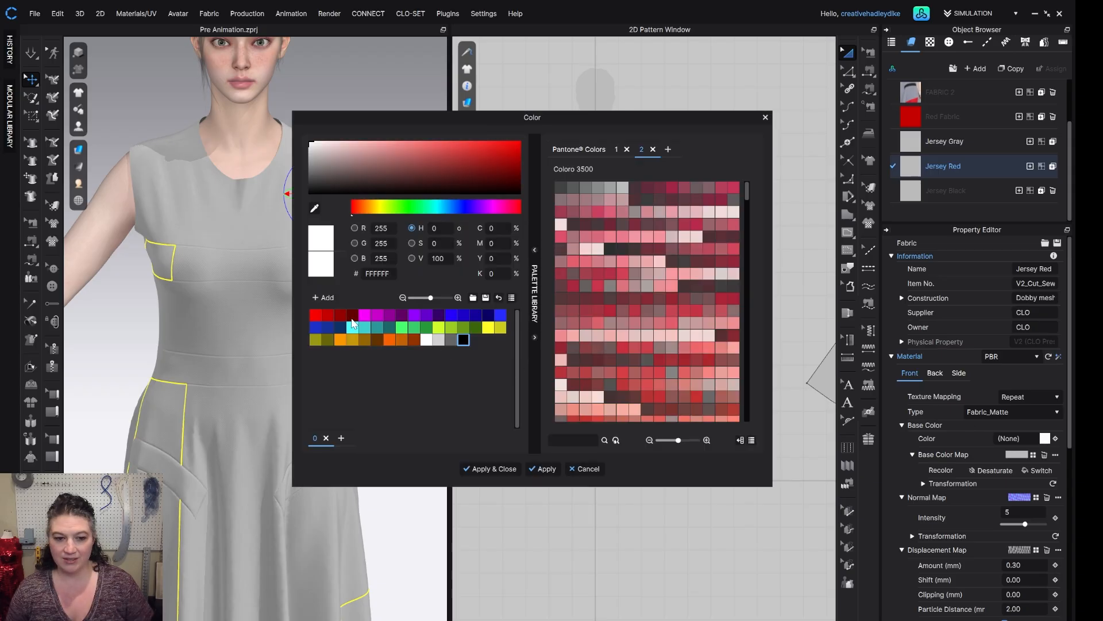
click(327, 315)
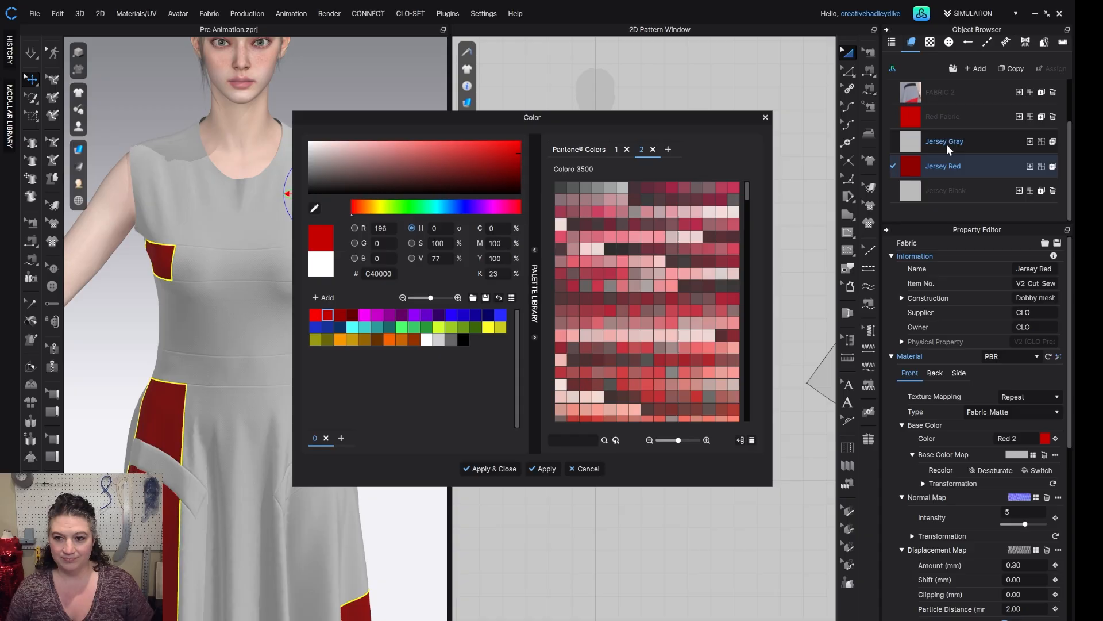
click(936, 189)
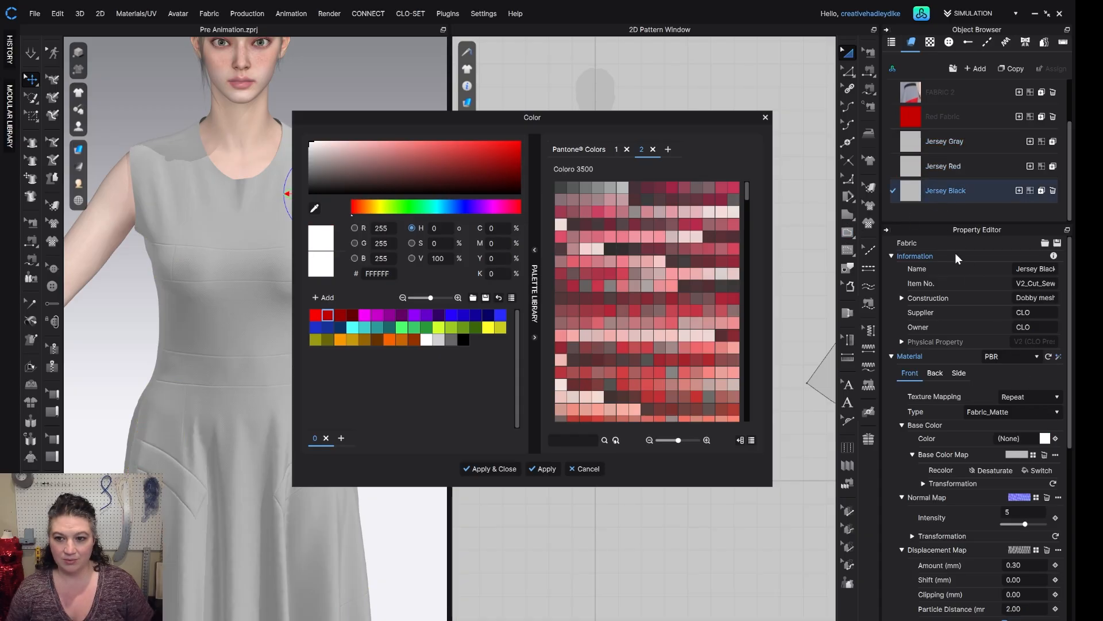
click(945, 166)
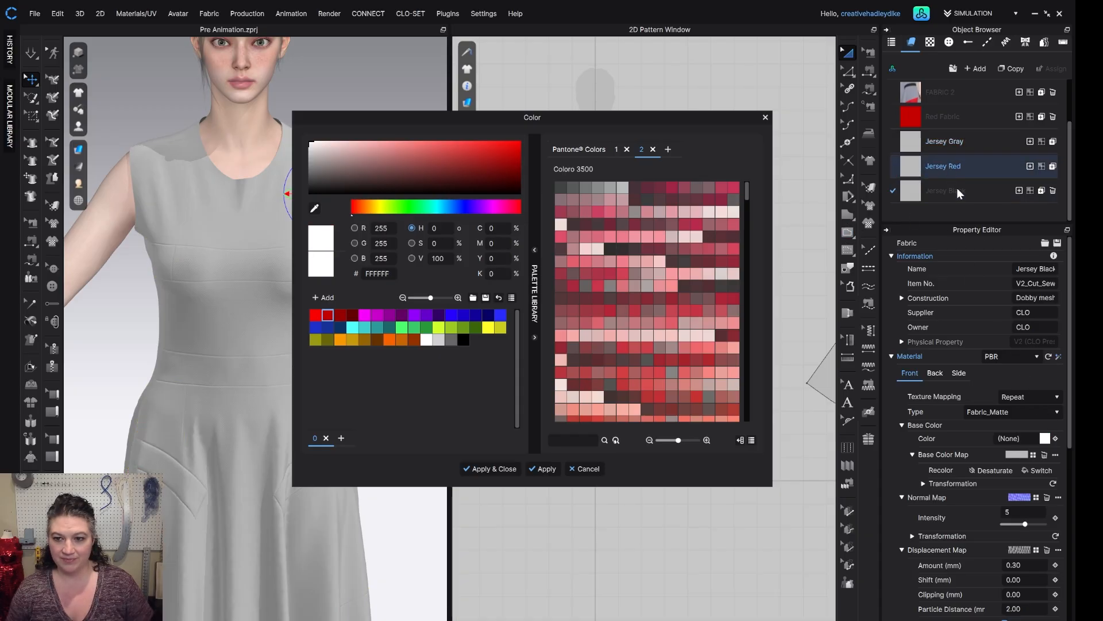
click(328, 314)
click(552, 468)
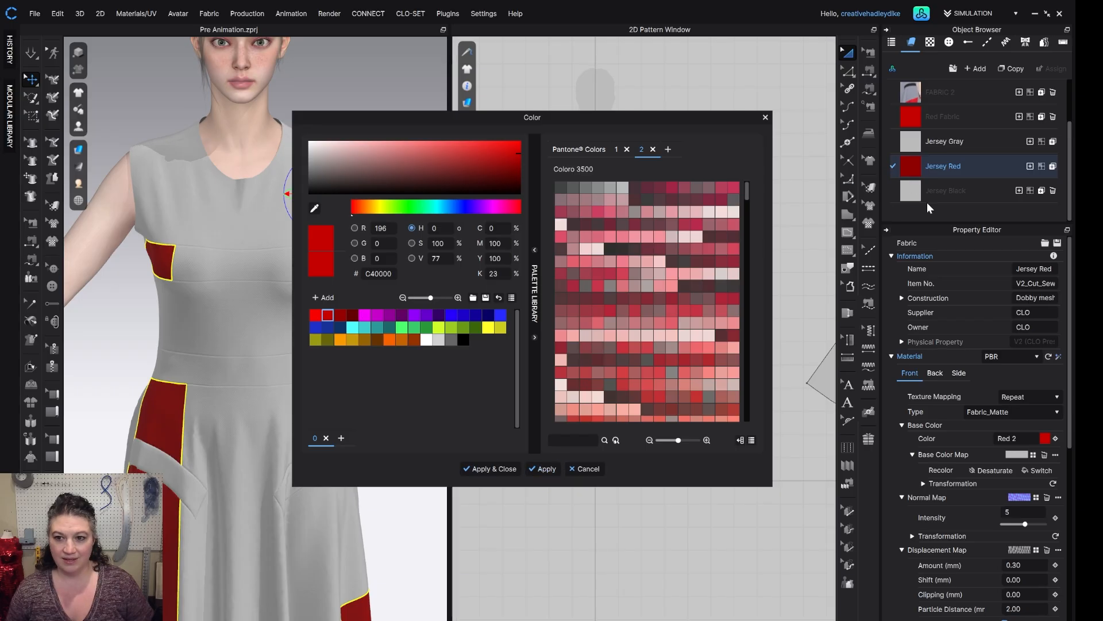
Step: Set the base color of the Jersey Black fabric to Black (000000) and close the color settings
click(942, 190)
click(464, 339)
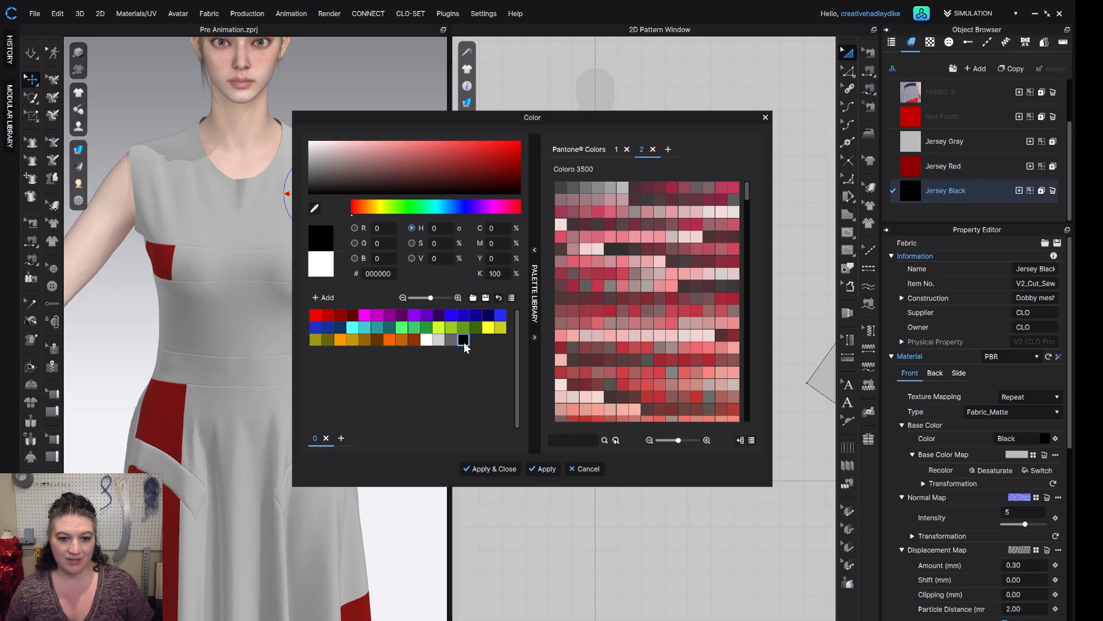
click(511, 471)
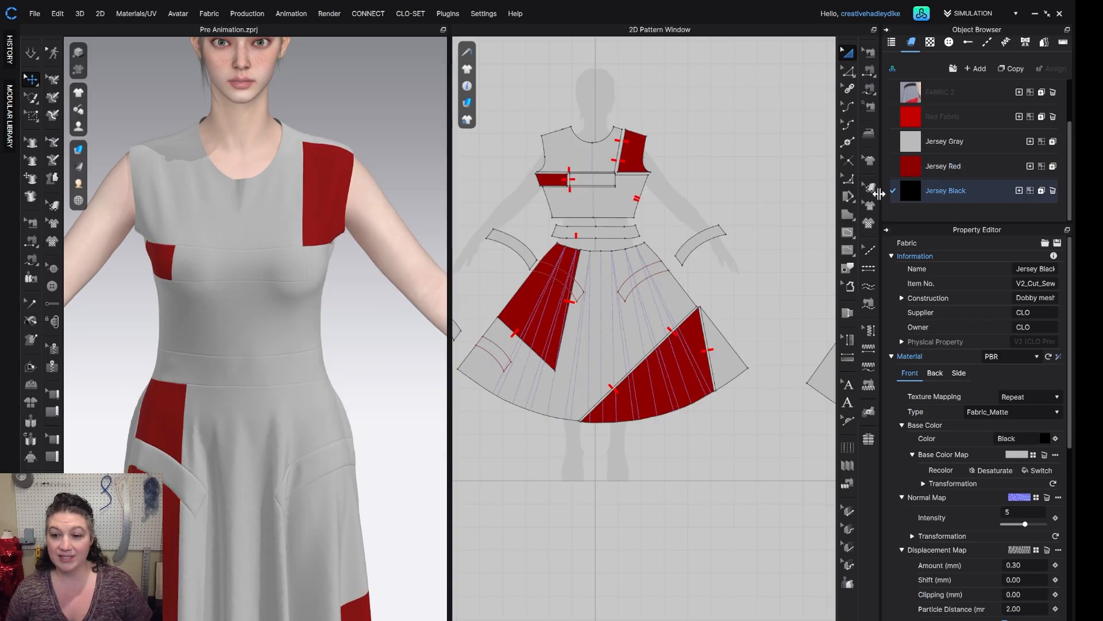
Step: Assign the Jersey Black fabric to the skirt overlay bands, the front and back waistbands and the center front bust band
click(702, 237)
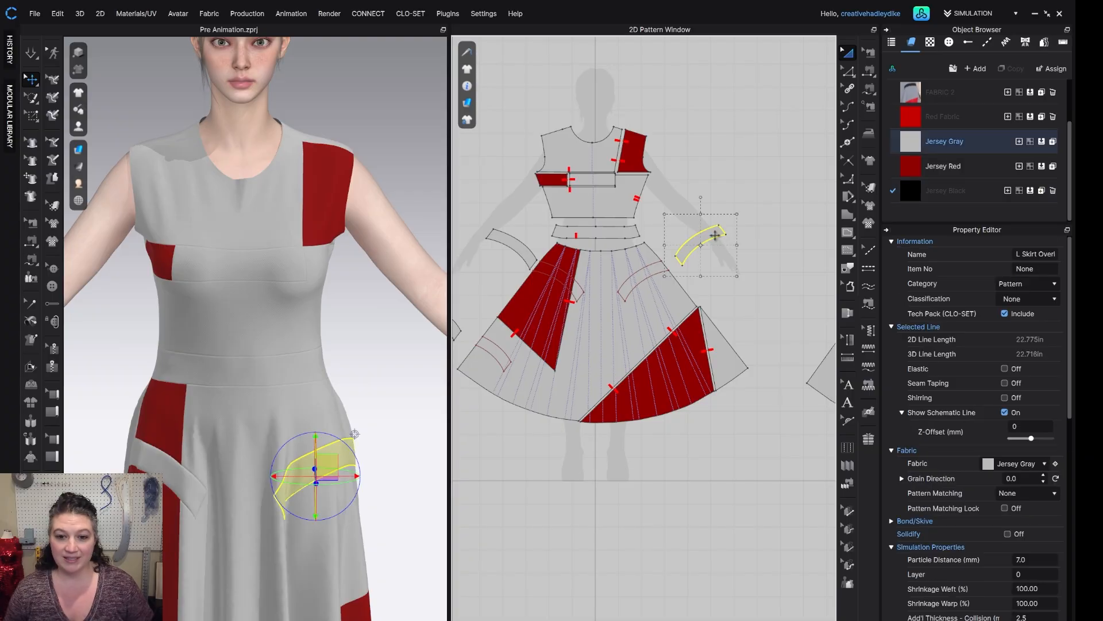
shift+click(517, 242)
shift+click(579, 231)
shift+click(593, 180)
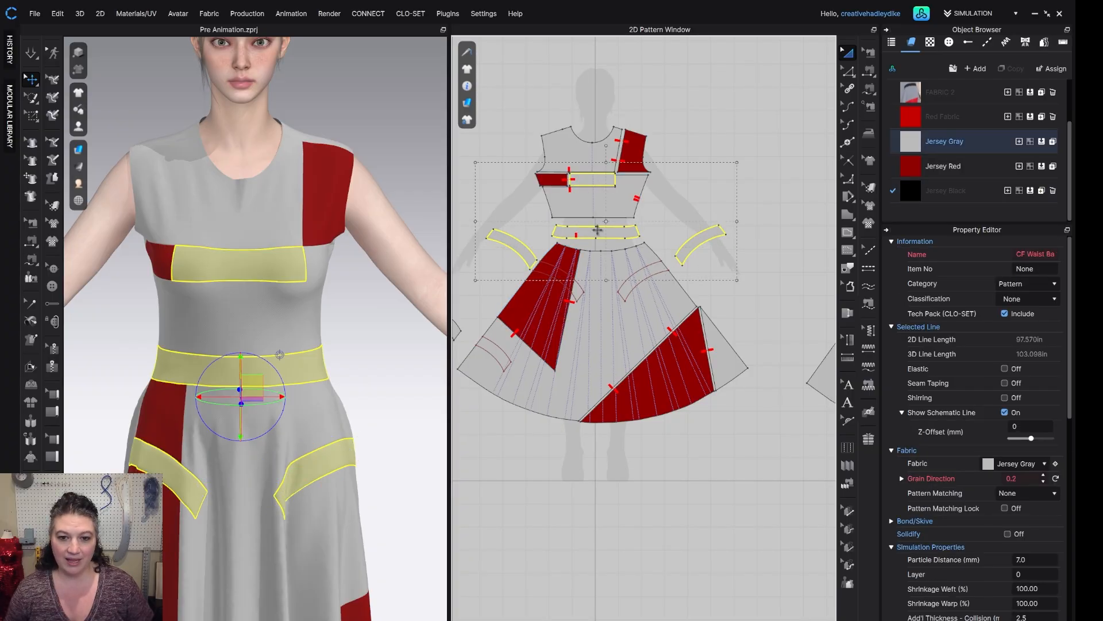
middle_drag(509, 285, 639, 252)
shift+click(574, 288)
middle_drag(822, 269, 466, 290)
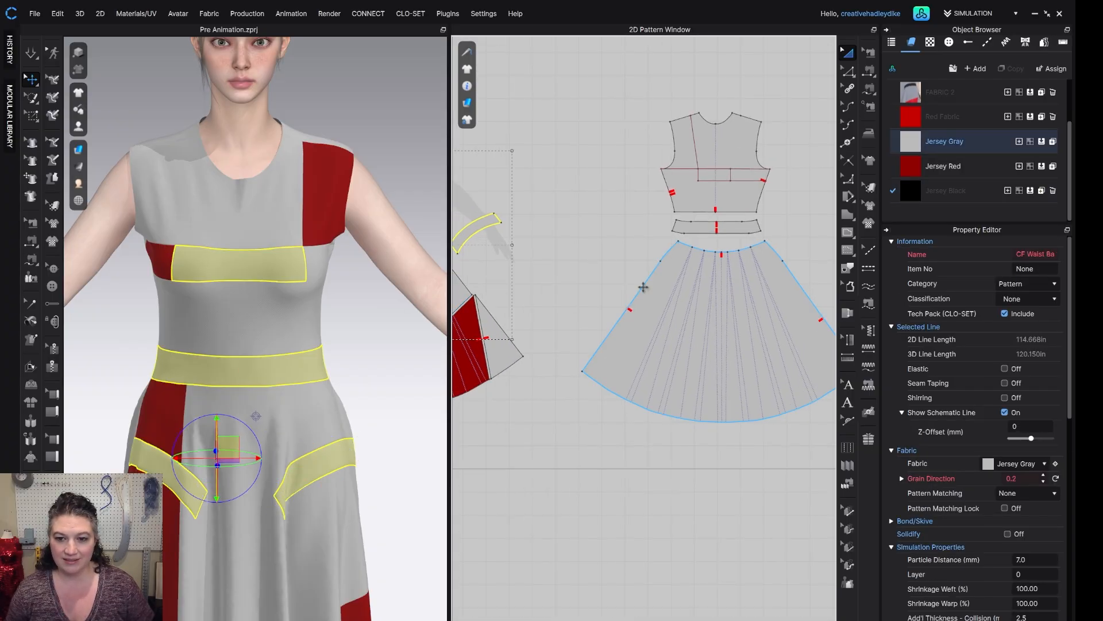
shift+click(711, 227)
click(1030, 190)
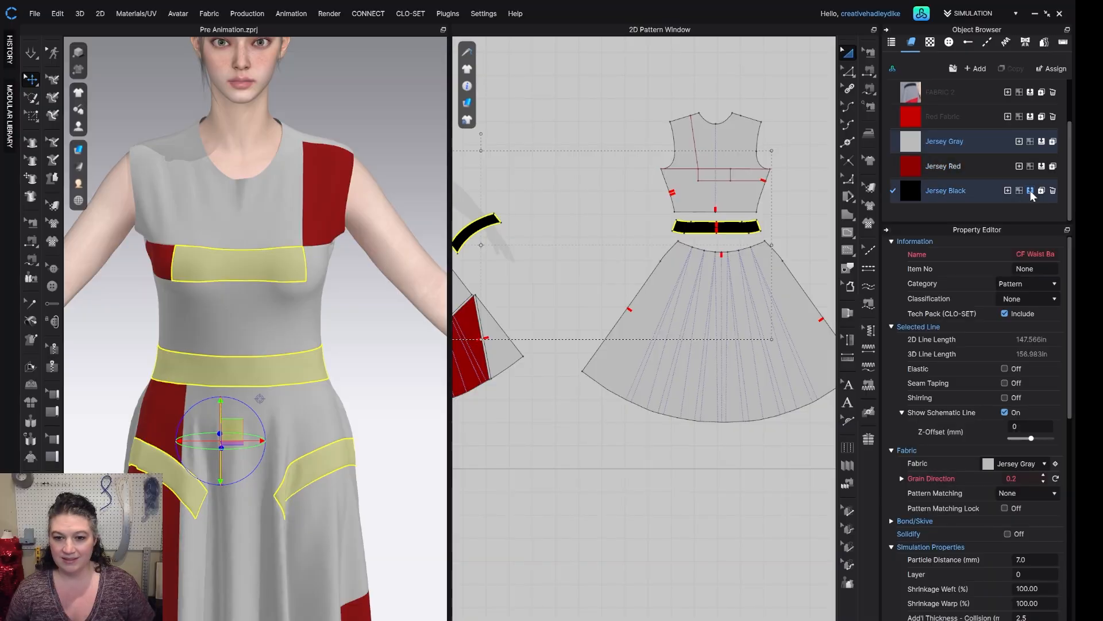
Step: Deselect the pattern pieces and run the simulation to settle the recolored dress on the avatar
scroll(371, 366, down, 5)
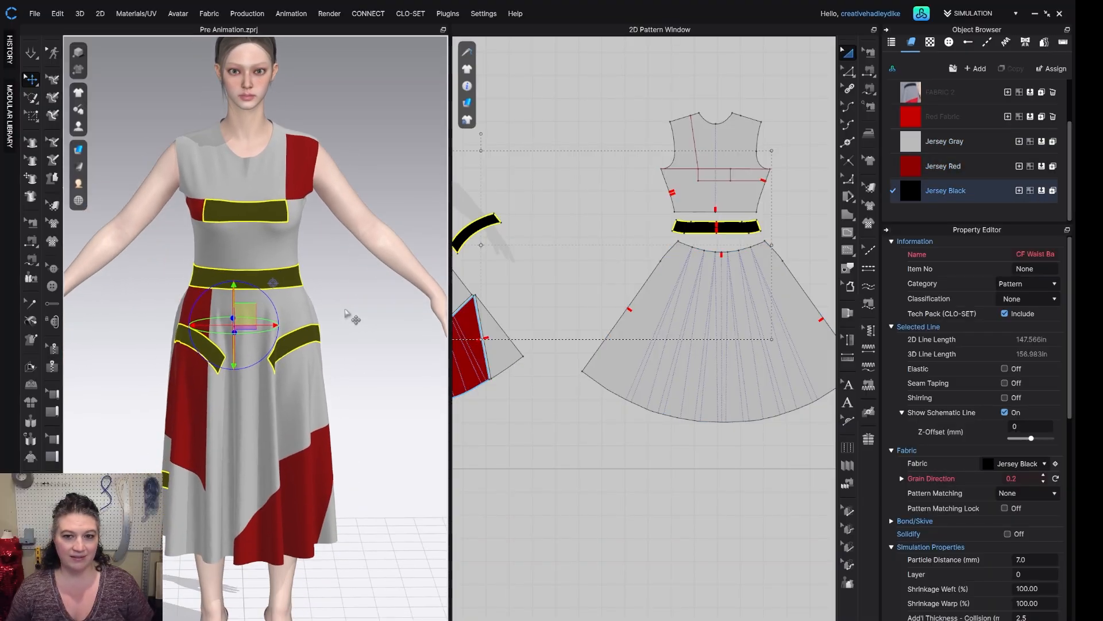
click(363, 321)
mouse_move(394, 362)
right_down()
mouse_move(163, 359)
mouse_move(377, 356)
right_up()
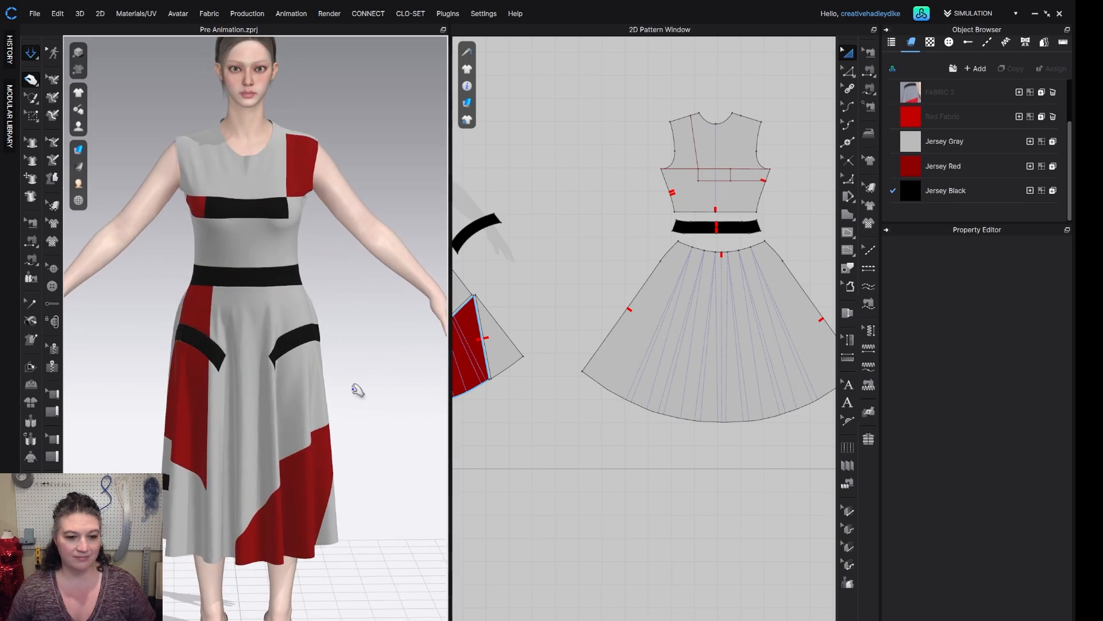
scroll(357, 387, up, 2)
middle_drag(358, 310, 357, 295)
scroll(356, 311, up, 2)
scroll(355, 313, down, 2)
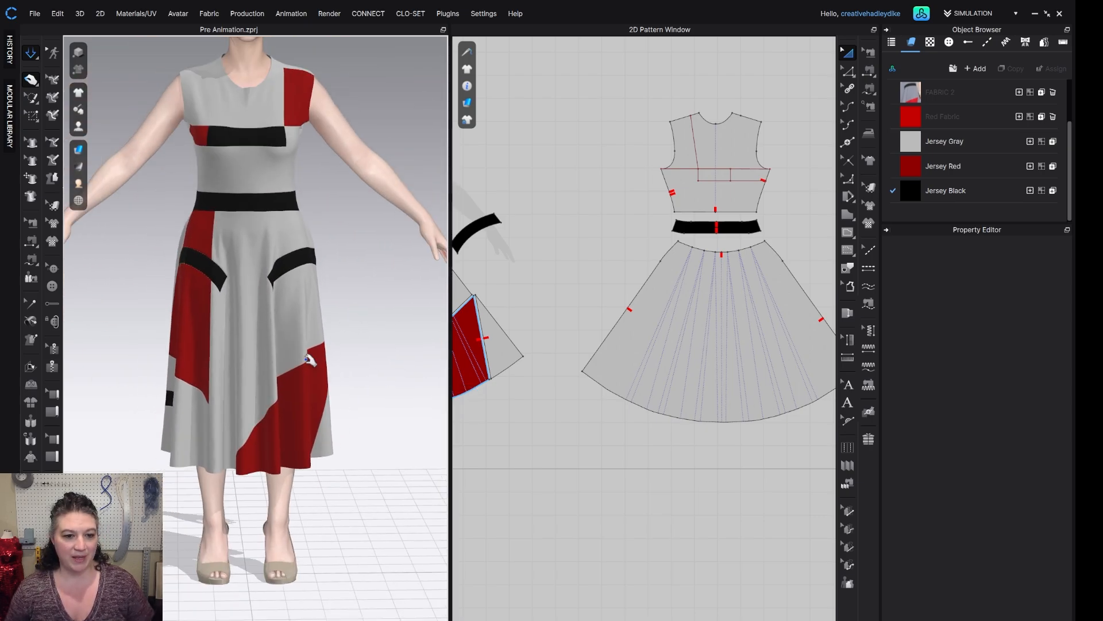
Step: Pull the CF Skirt piece outward near its lower diagonal seam to test the drape, and stop the simulation
drag(309, 358, 398, 329)
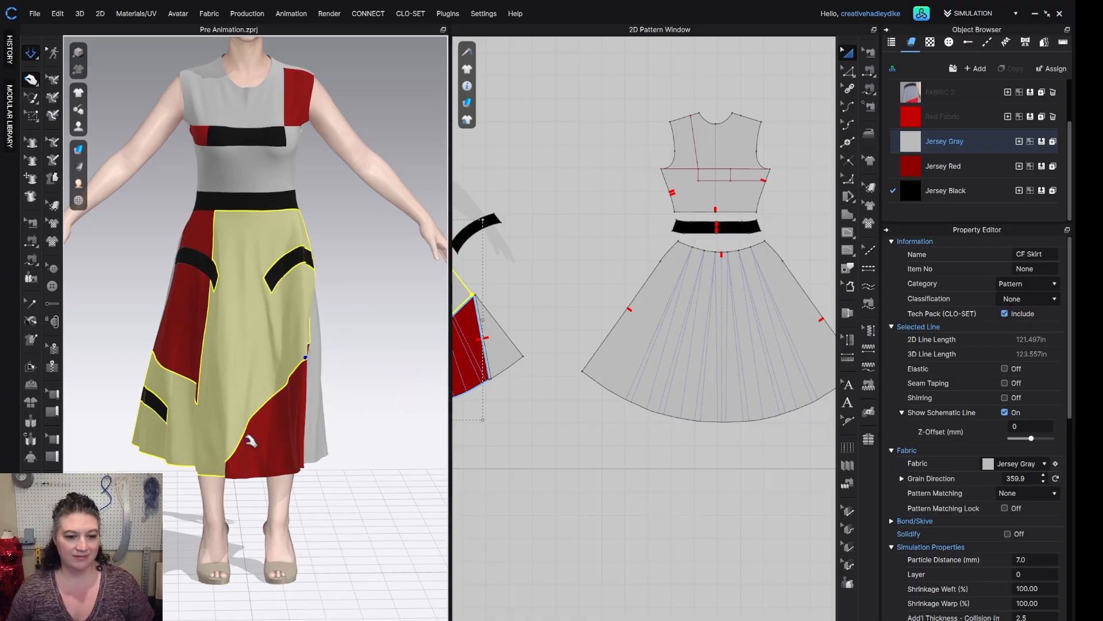
click(377, 366)
right_drag(377, 366, 343, 377)
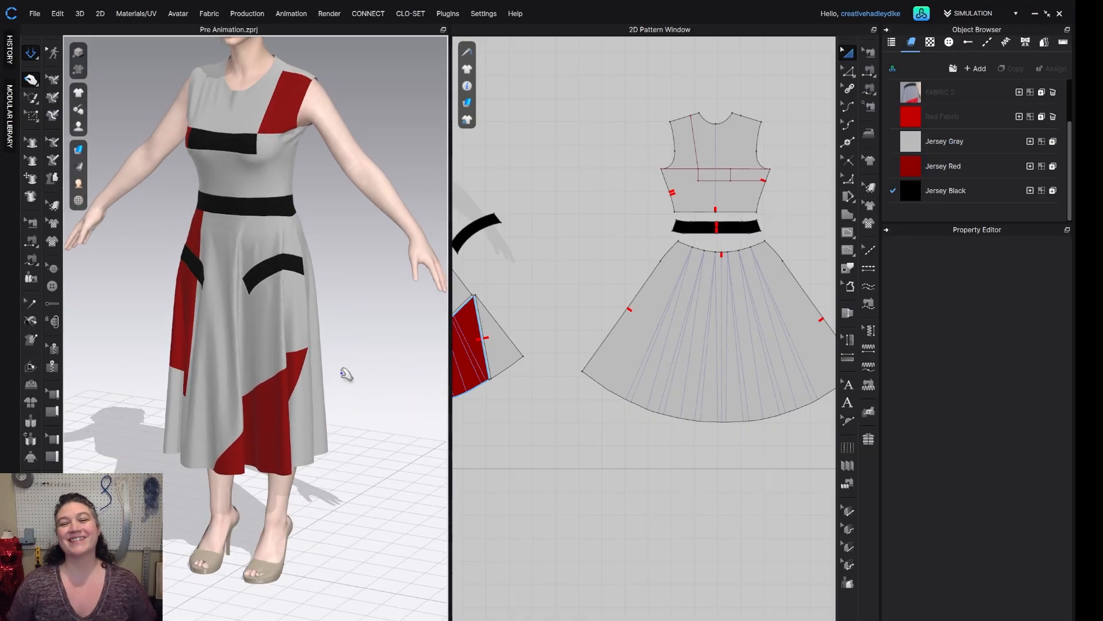
right_drag(274, 330, 304, 344)
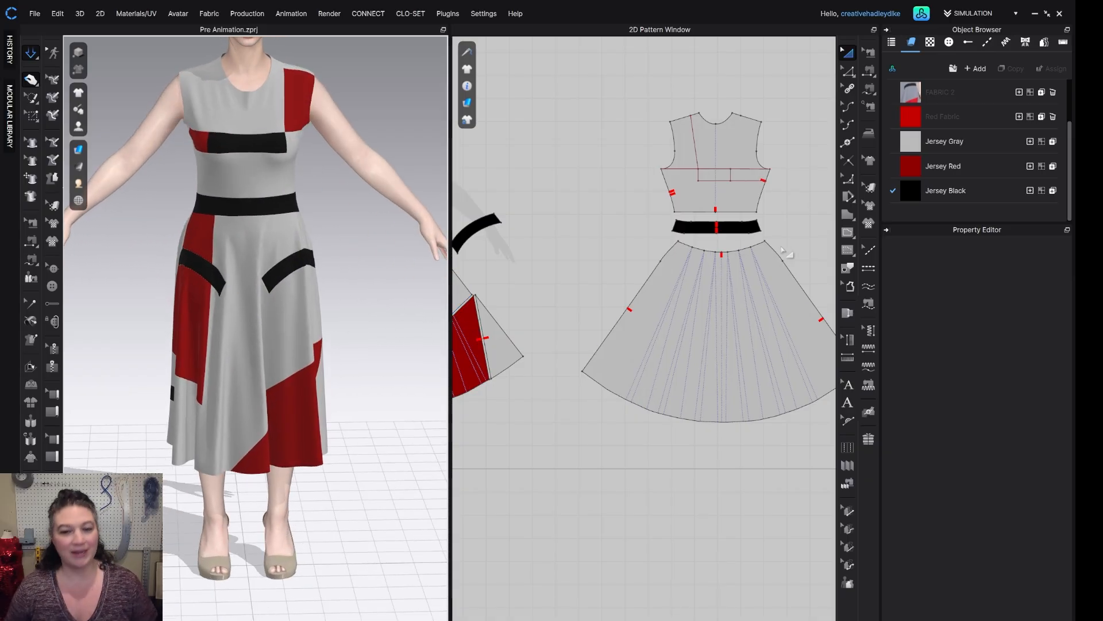
click(736, 288)
scroll(735, 288, down, 5)
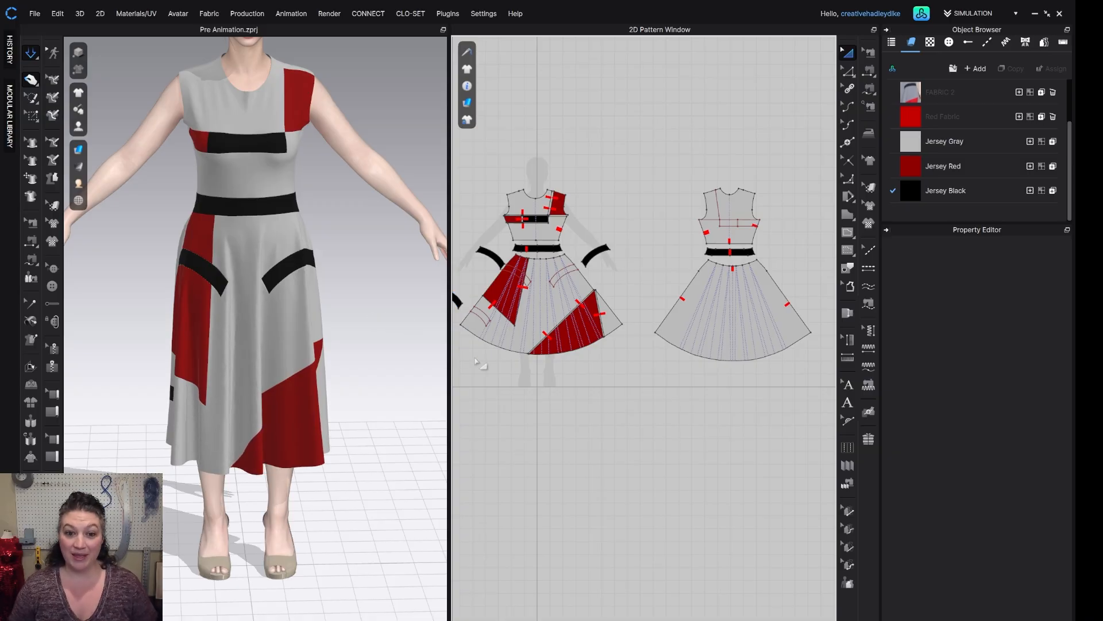
key(space)
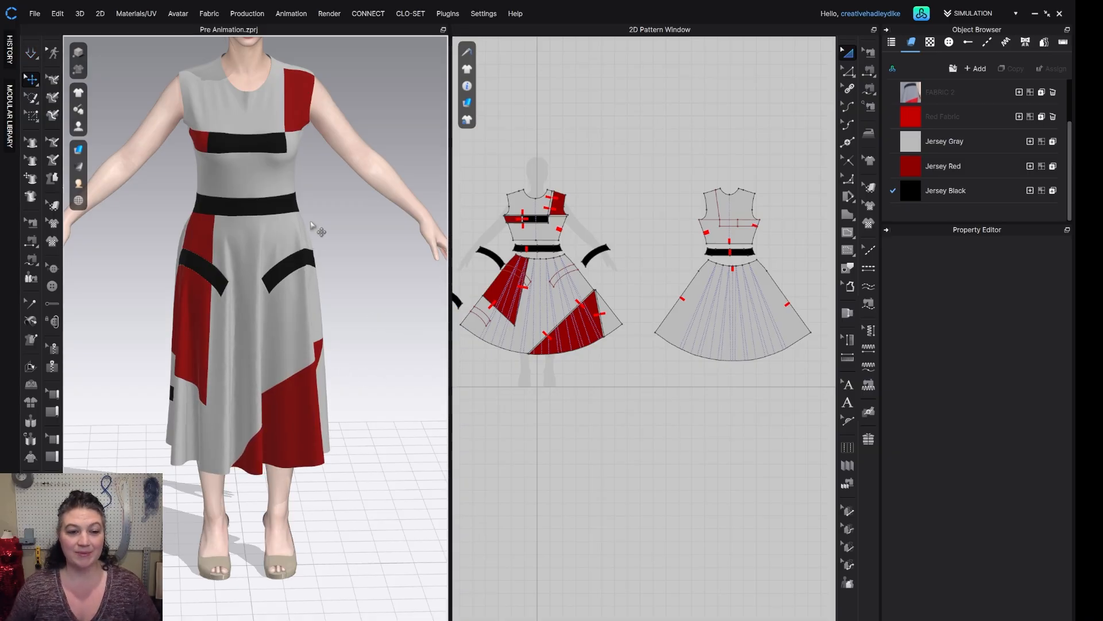
Step: Open the Animation Editor for the dressed avatar
middle_drag(319, 229, 325, 262)
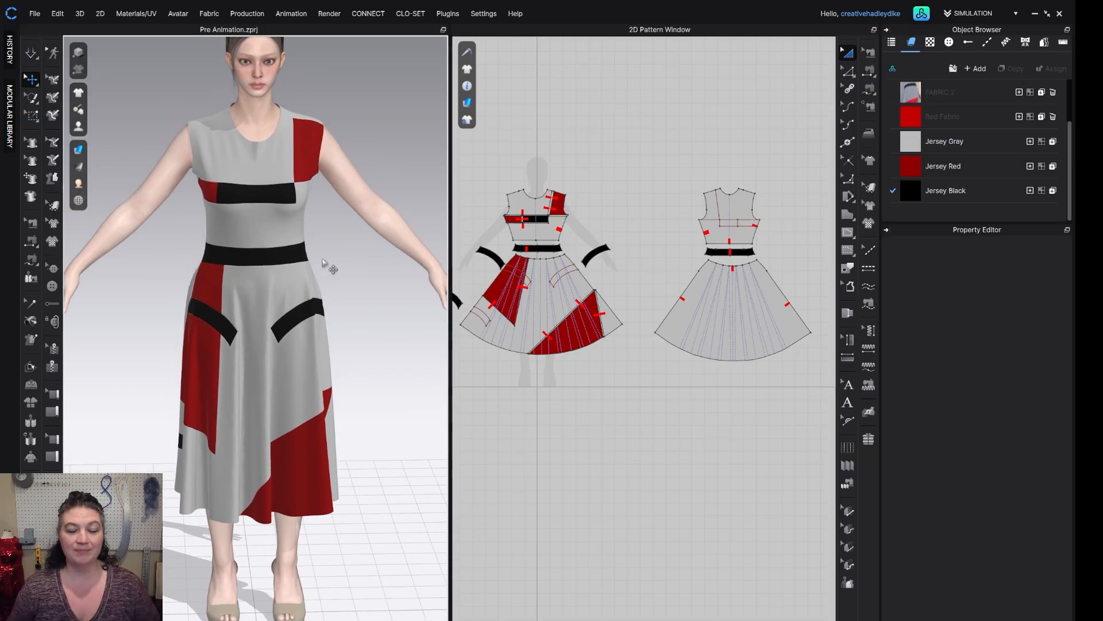
click(297, 15)
click(301, 26)
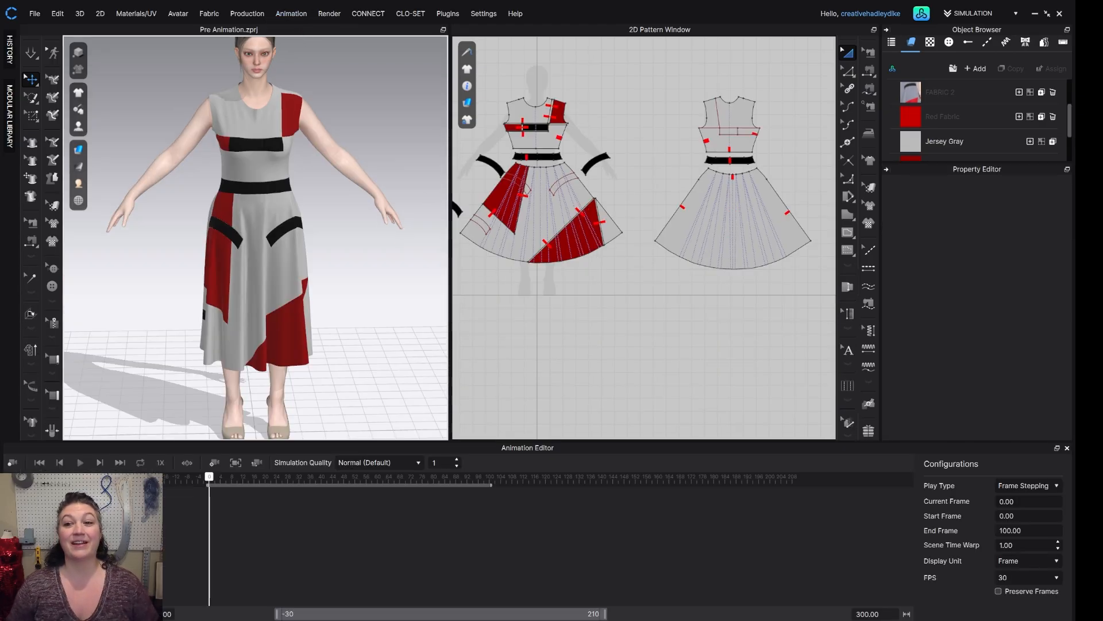
click(1015, 13)
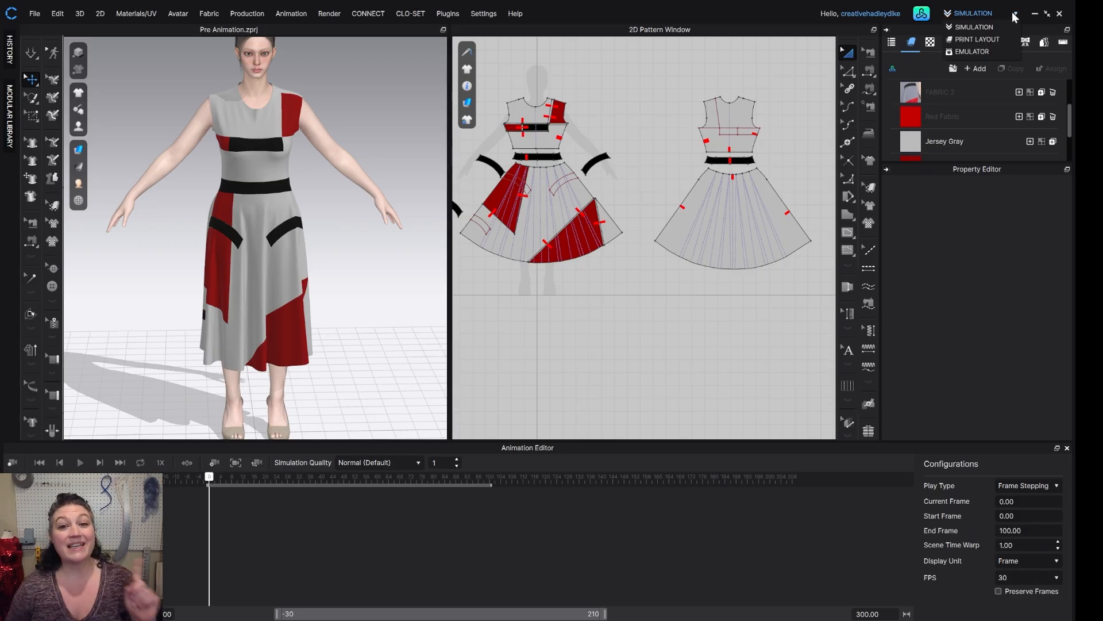
click(281, 15)
click(524, 348)
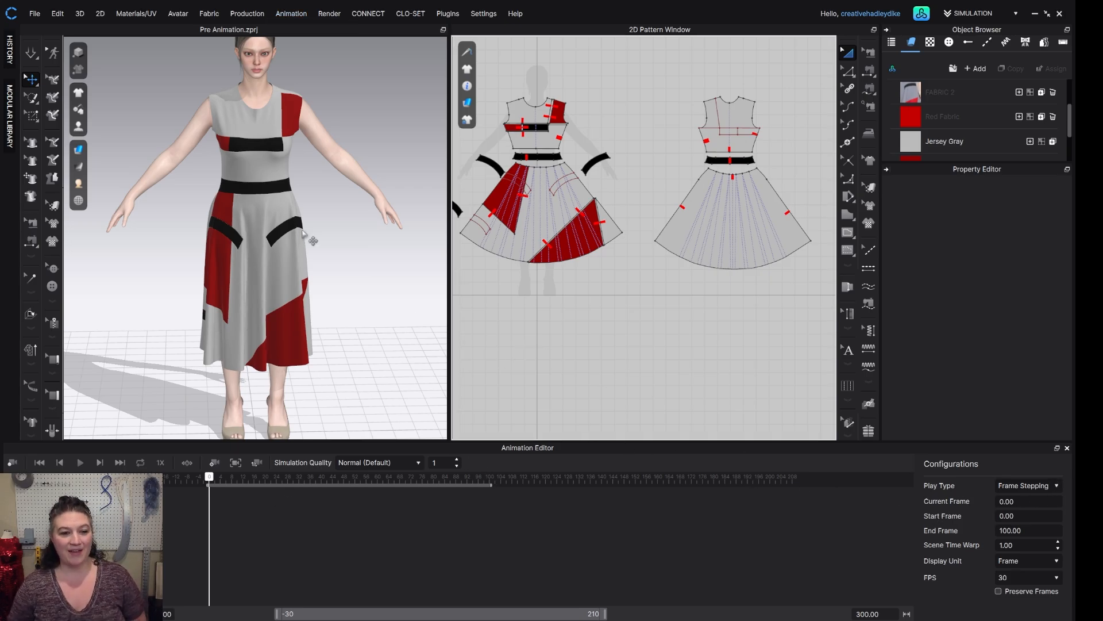
Step: Expand the 3D window across the whole workspace so the 2D Pattern Window is hidden, and frame the full avatar
scroll(395, 251, down, 2)
scroll(375, 238, down, 2)
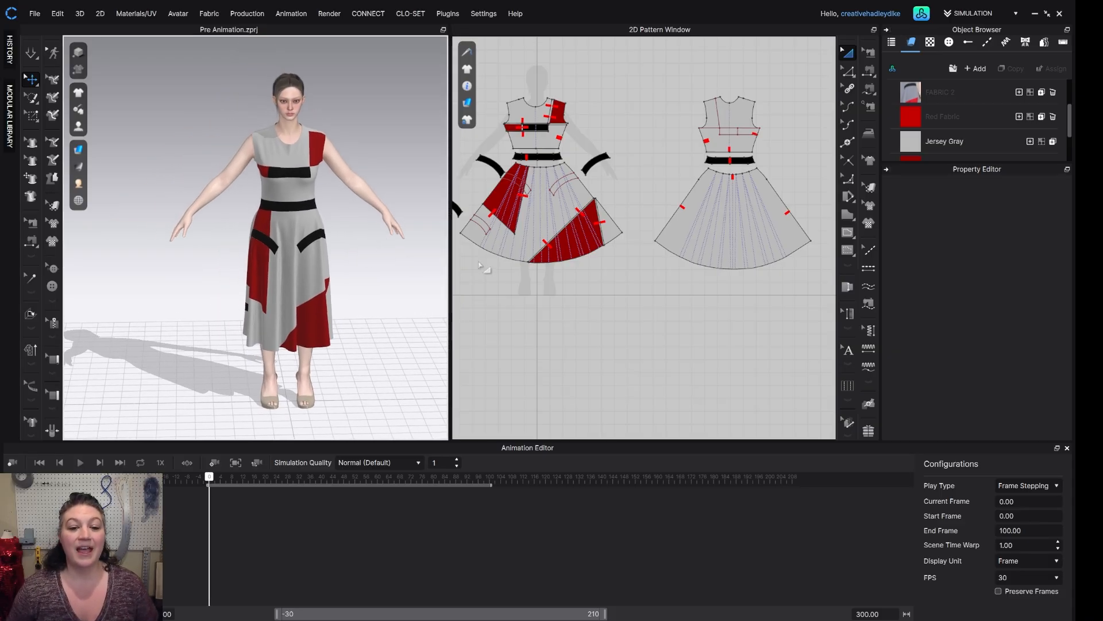
drag(448, 253, 692, 253)
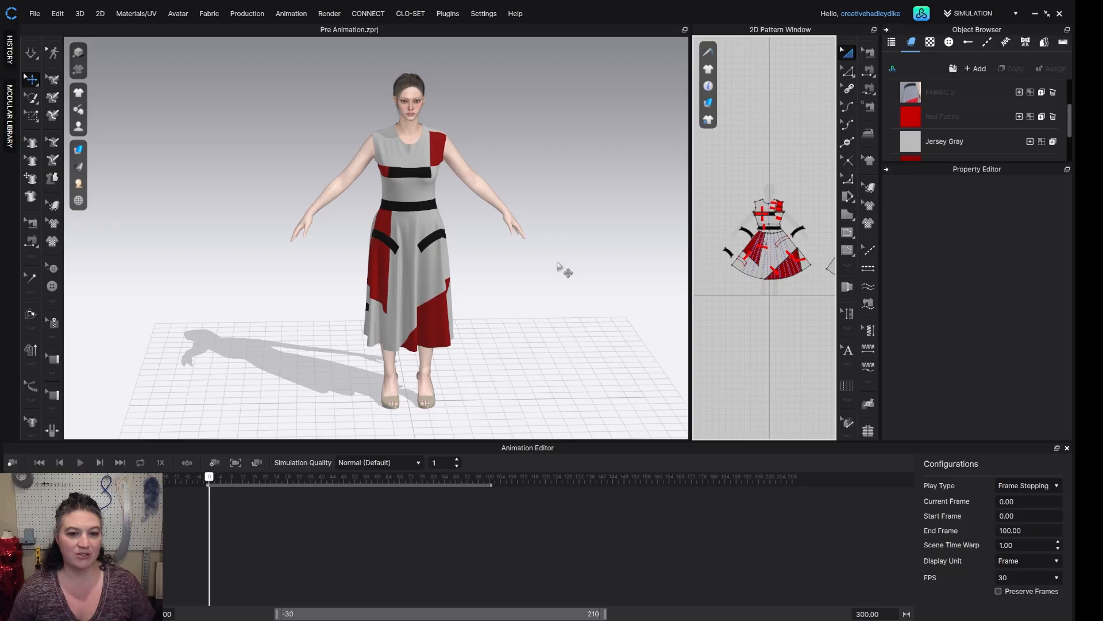
scroll(525, 266, up, 2)
scroll(525, 266, up, 2)
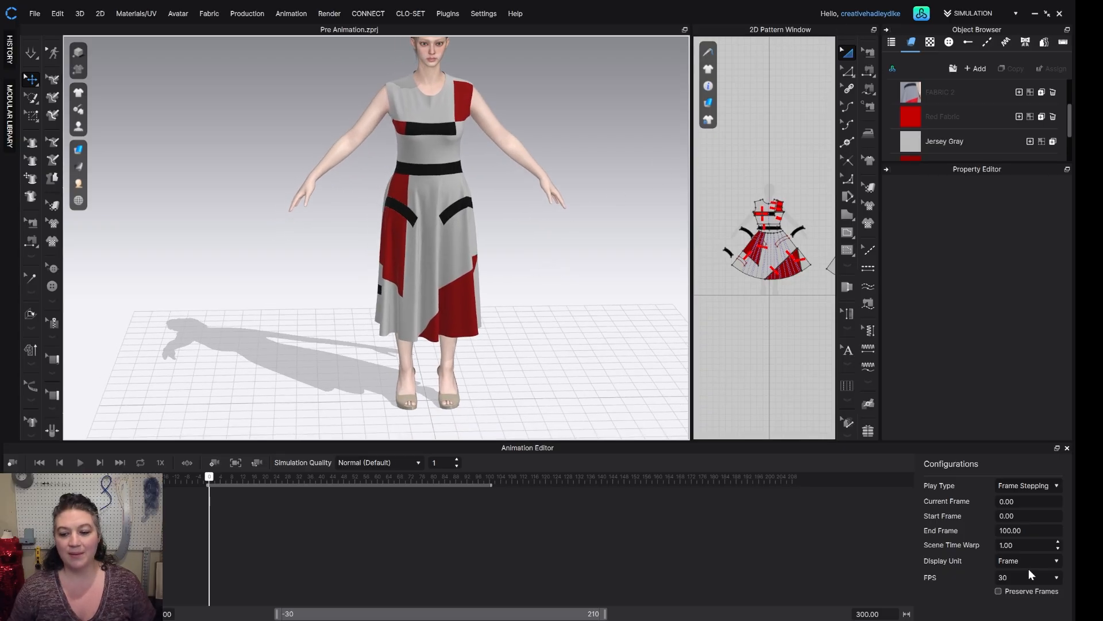
drag(691, 328, 810, 330)
scroll(744, 333, down, 2)
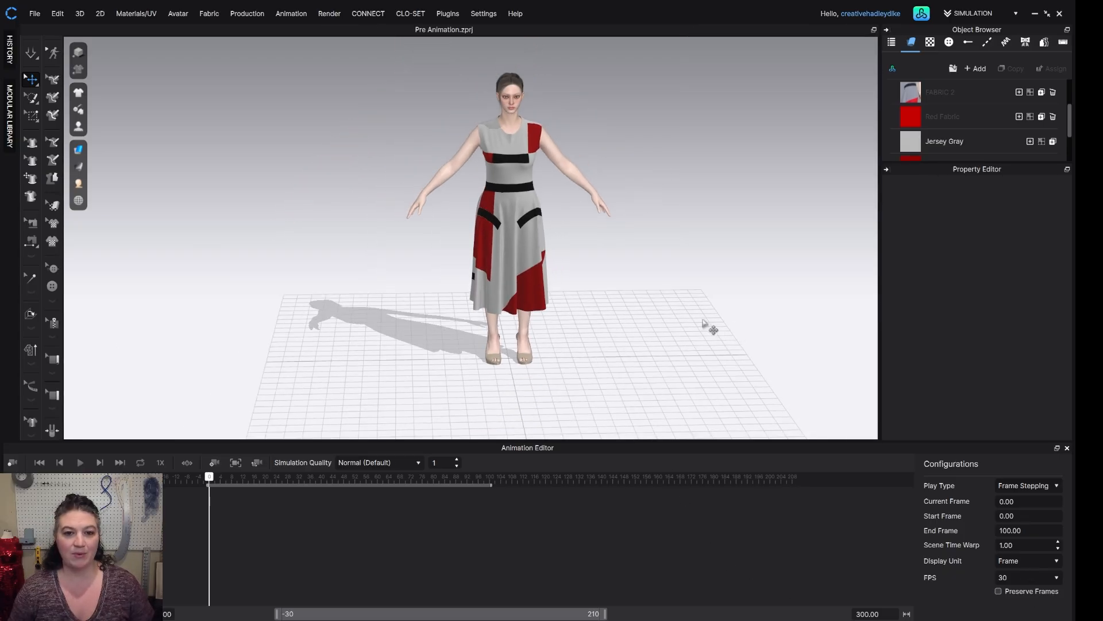
right_drag(710, 327, 726, 301)
scroll(652, 302, up, 1)
Step: Load the FV2_Walking in place.mtn motion from the library's female avatar motions and close the library
click(922, 13)
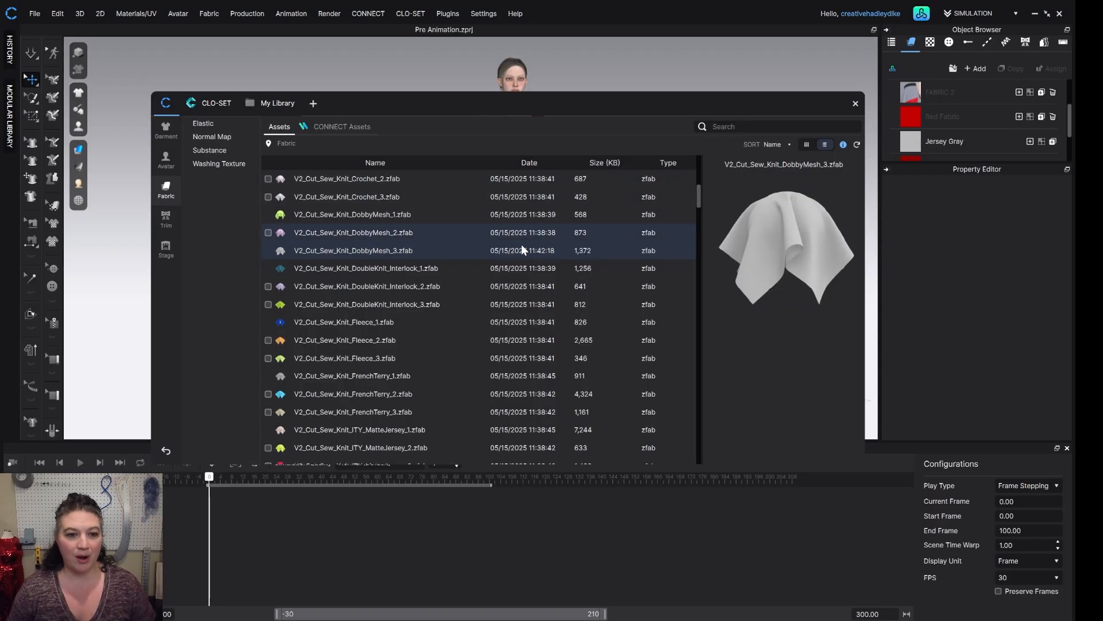
click(166, 158)
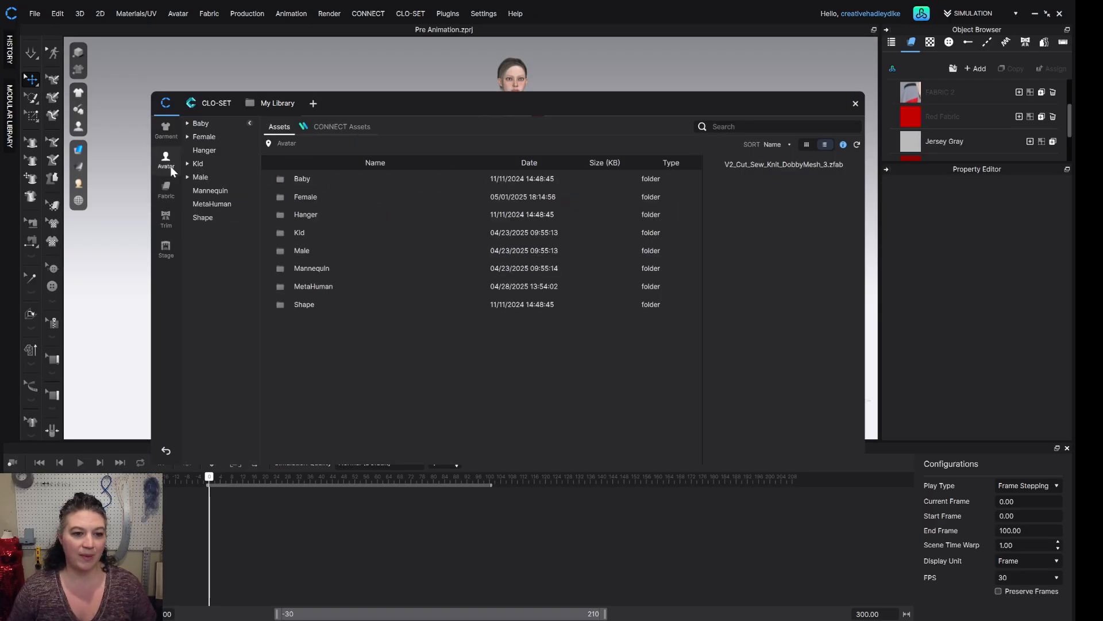
double_click(319, 196)
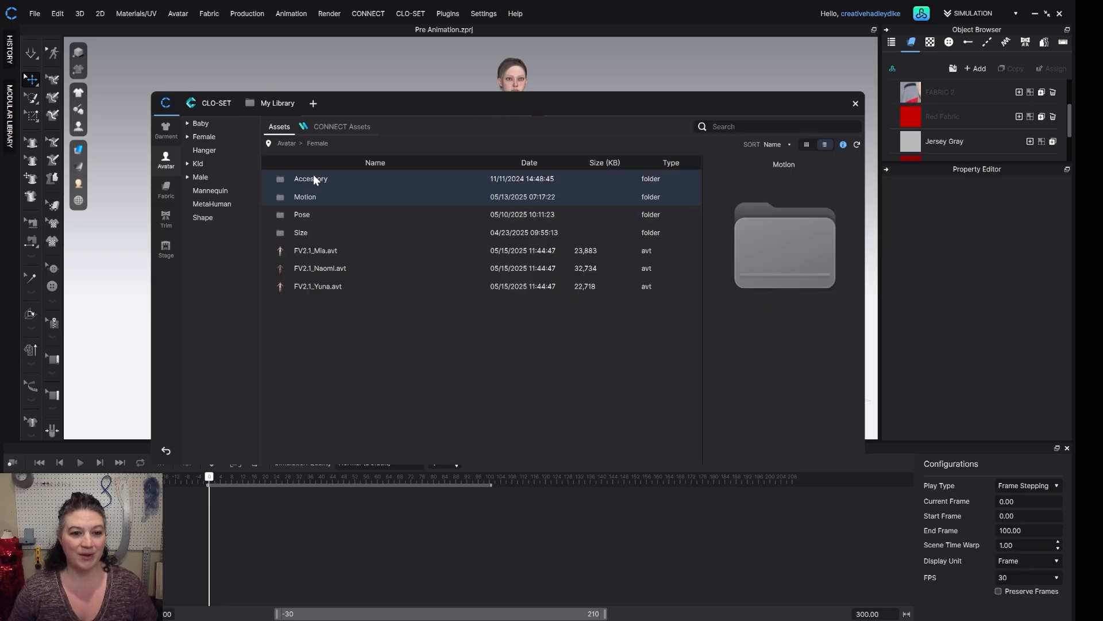
double_click(310, 198)
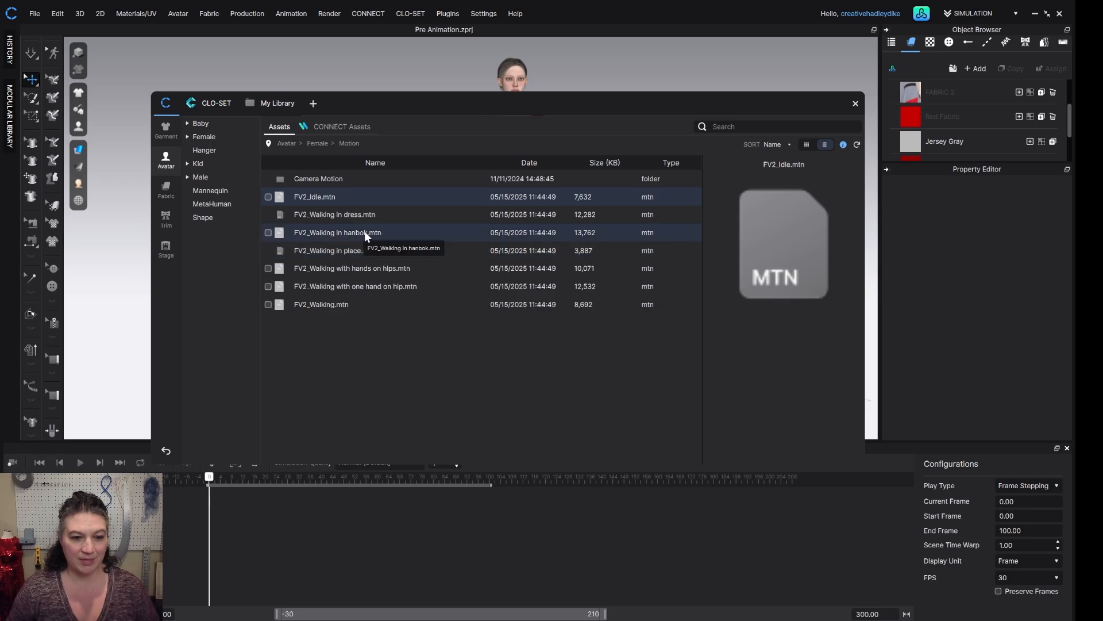
double_click(334, 251)
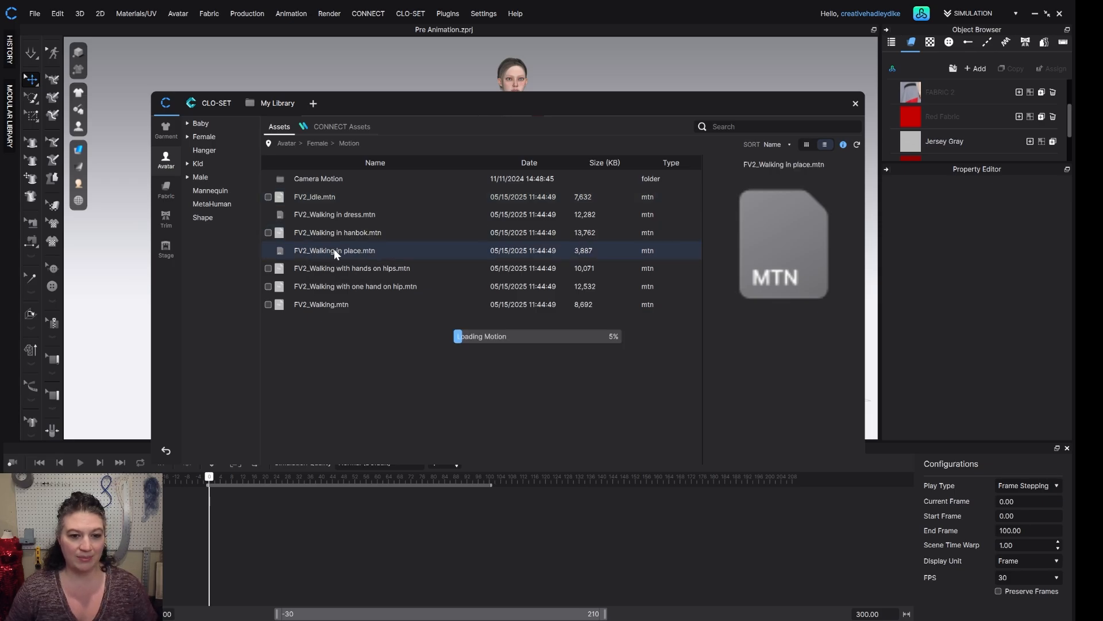
click(581, 346)
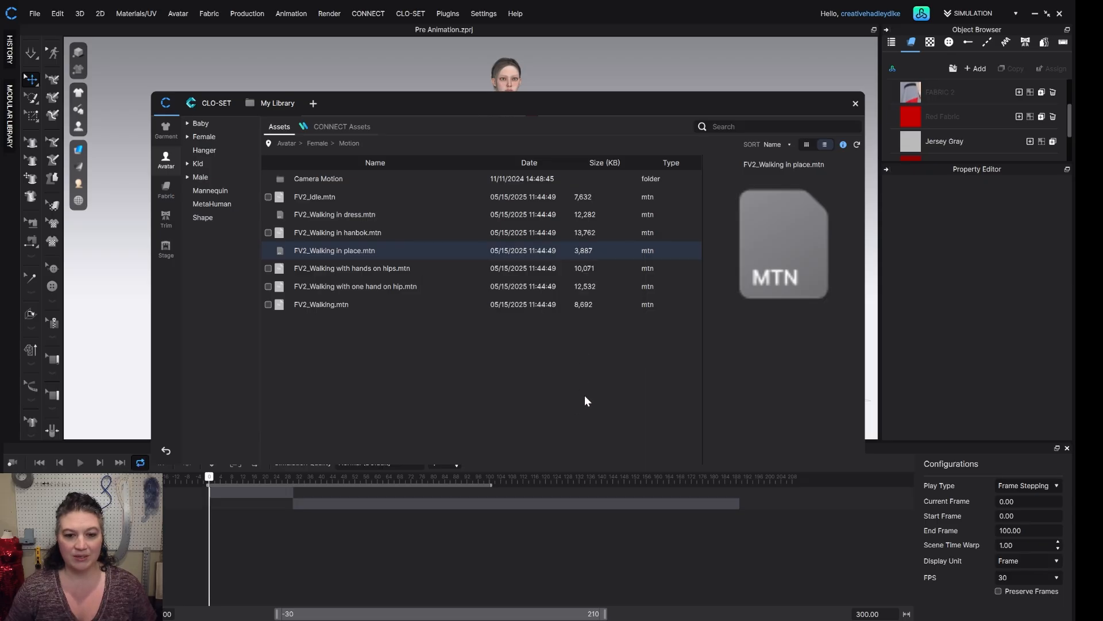
click(855, 103)
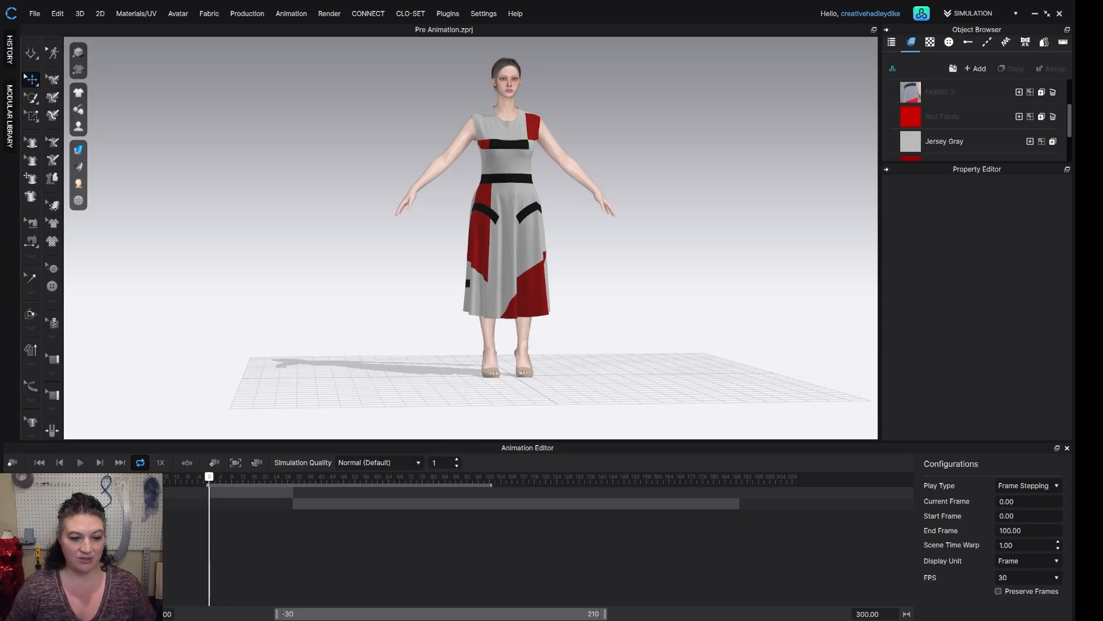
Step: Return the playhead to frame 0 and extend the animation range over the whole walking motion, ending at frame 189
click(213, 478)
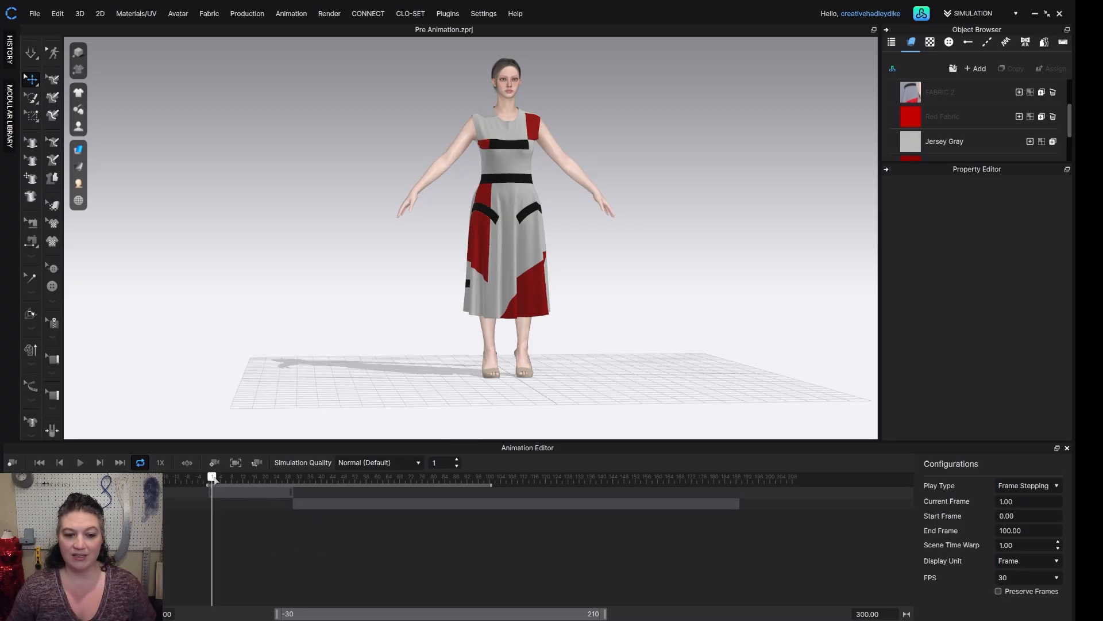
drag(213, 480, 210, 505)
right_drag(672, 254, 616, 295)
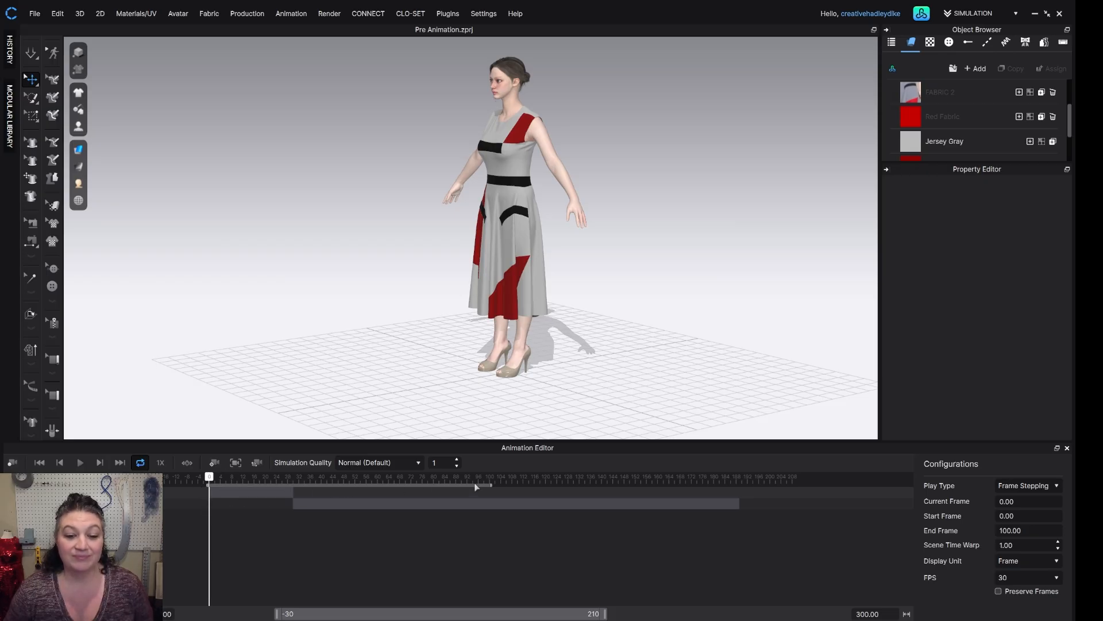
drag(489, 487, 749, 486)
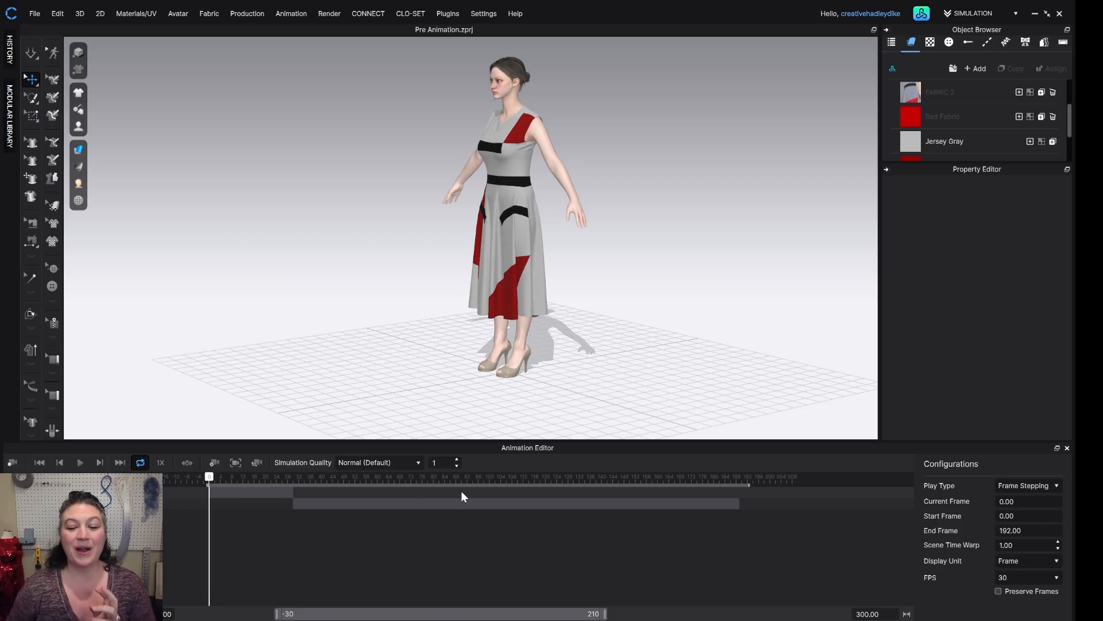
drag(750, 489, 431, 501)
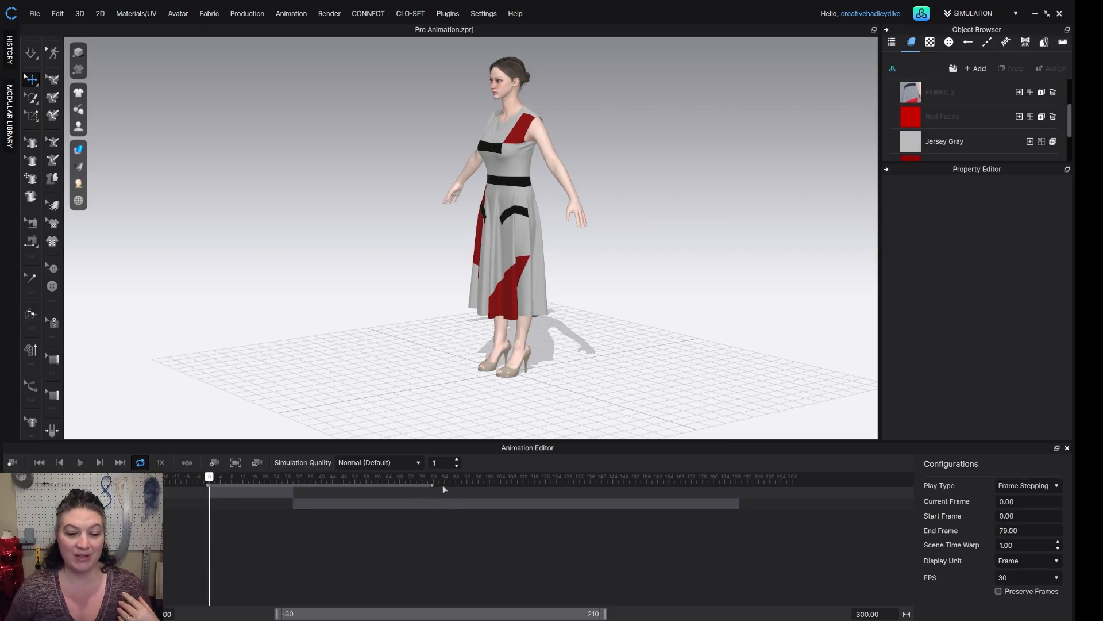
drag(433, 484, 742, 483)
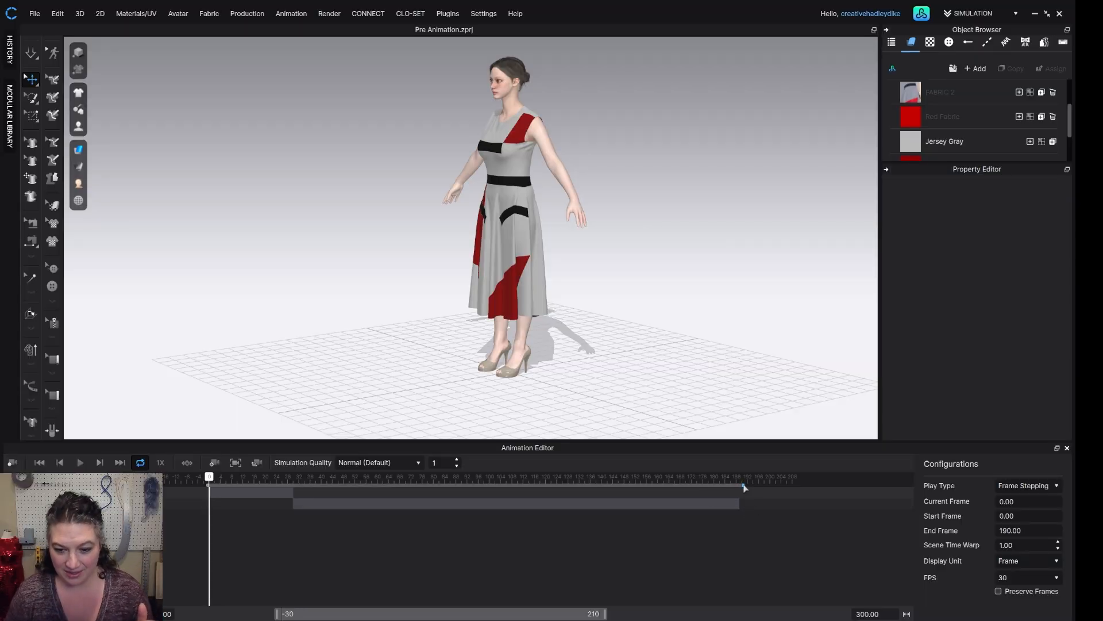
drag(740, 487, 741, 486)
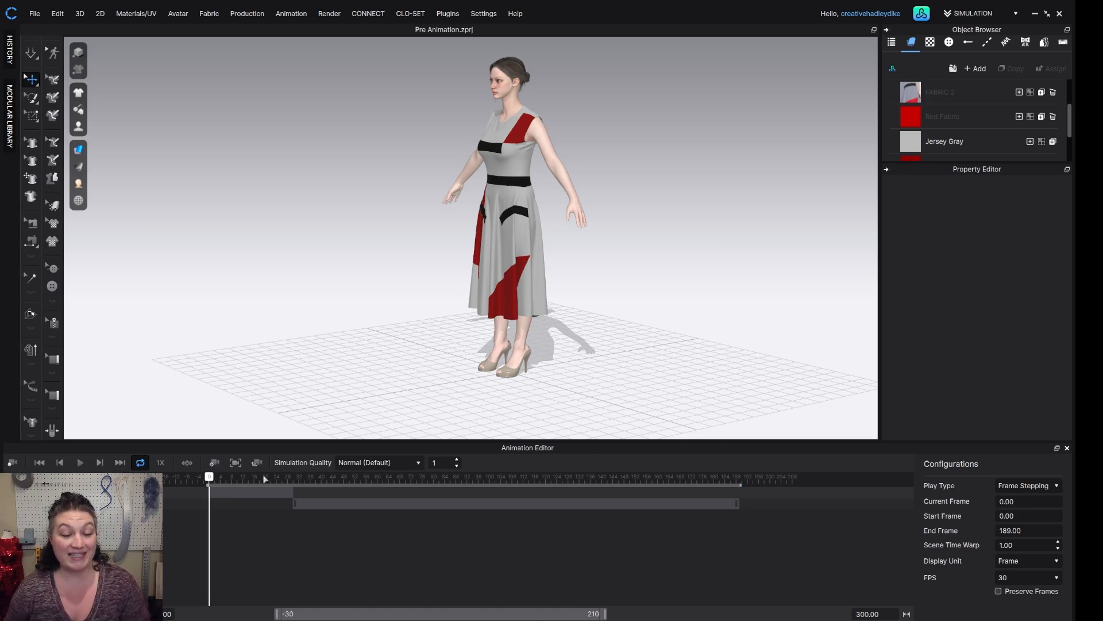
Step: Set the timeline's maximum length to 2000 frames and adjust its visible range to run from -23 to 243
click(893, 614)
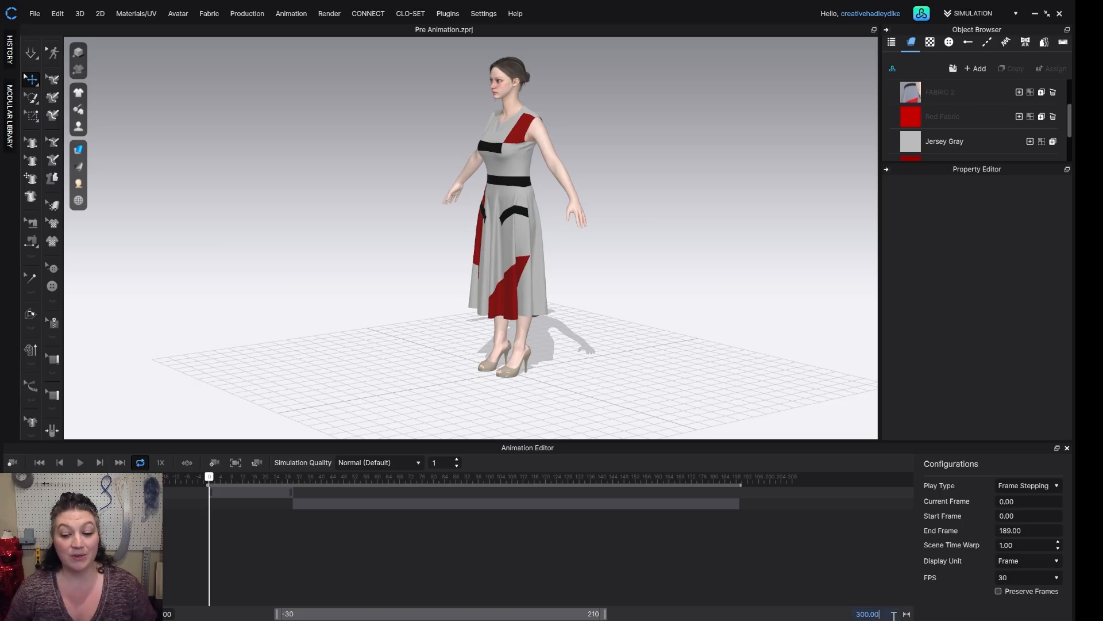
drag(894, 614, 848, 614)
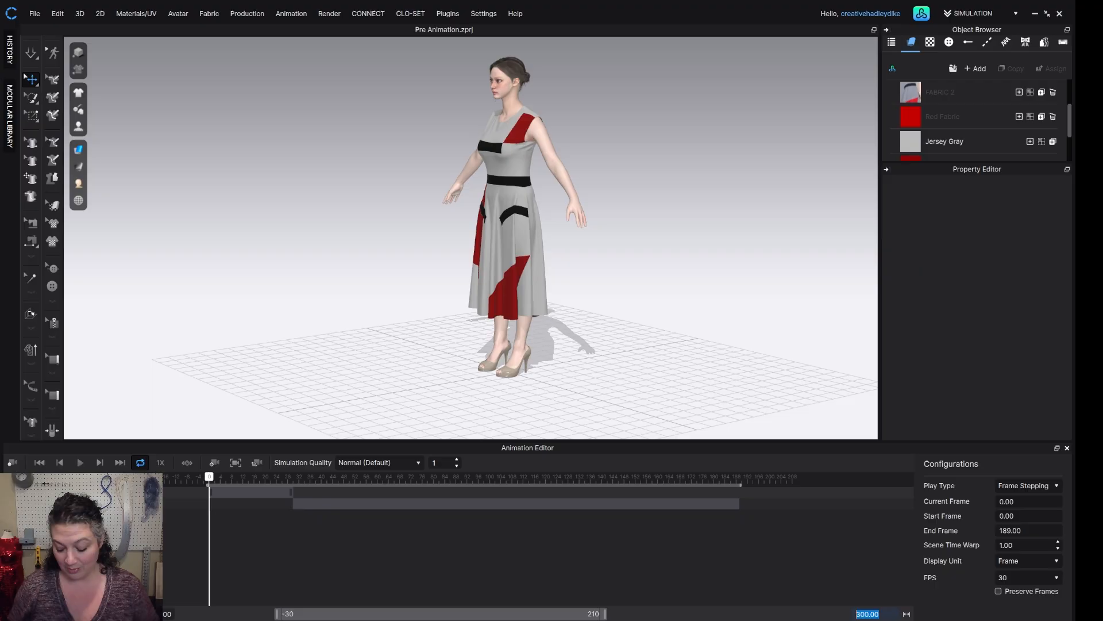
text(2000)
key(Return)
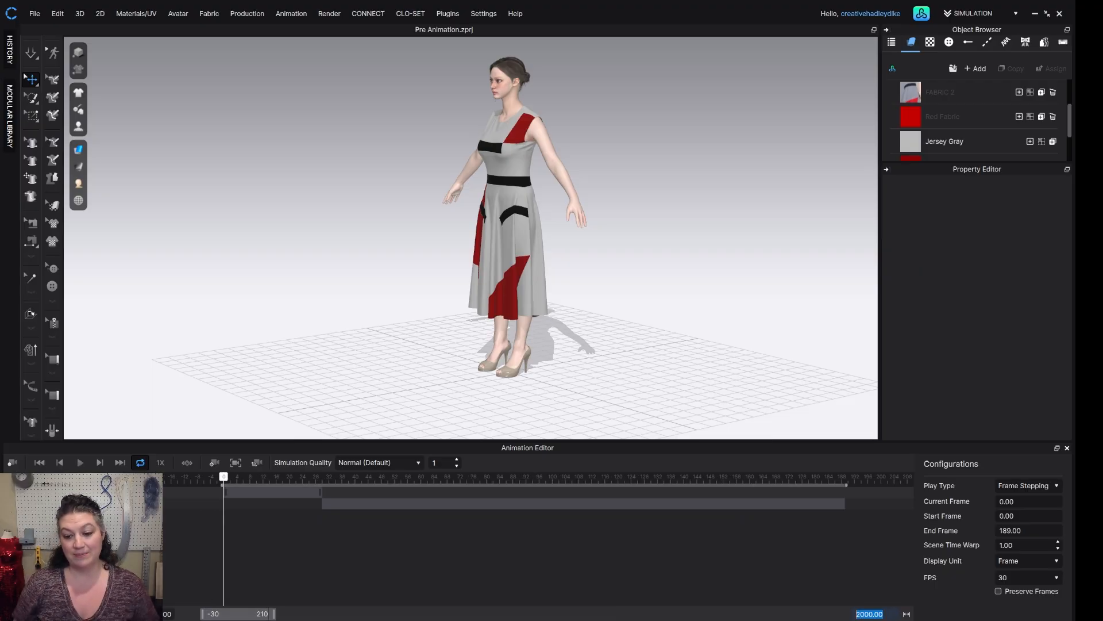
drag(241, 614, 286, 614)
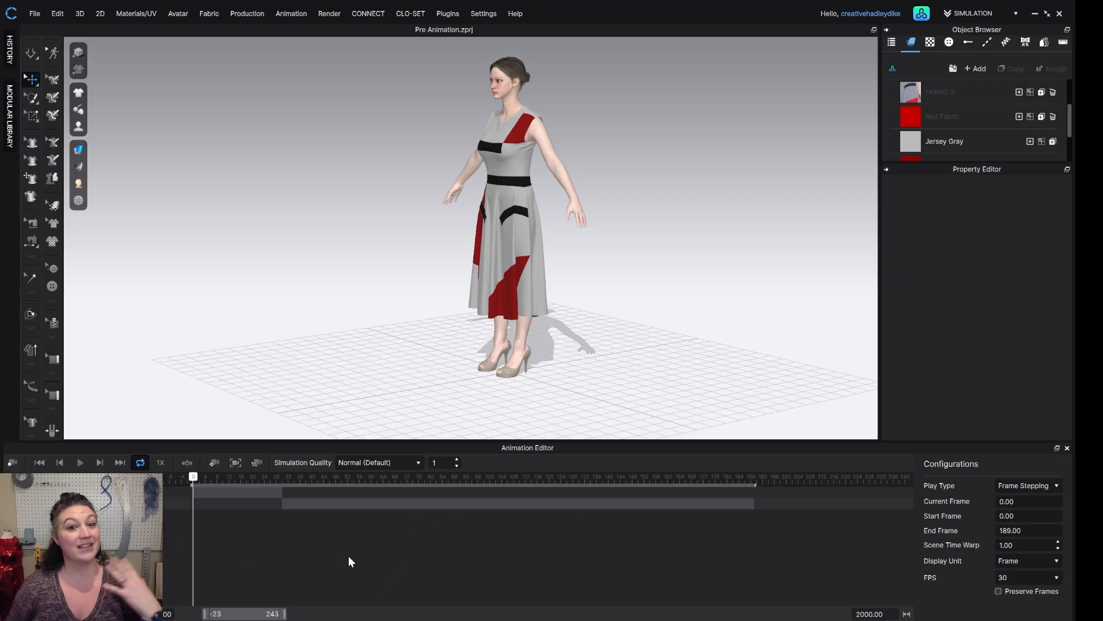
Step: Record the dress simulation over the walking motion up to frame 189, and play it back while viewing the avatar from both sides
click(13, 462)
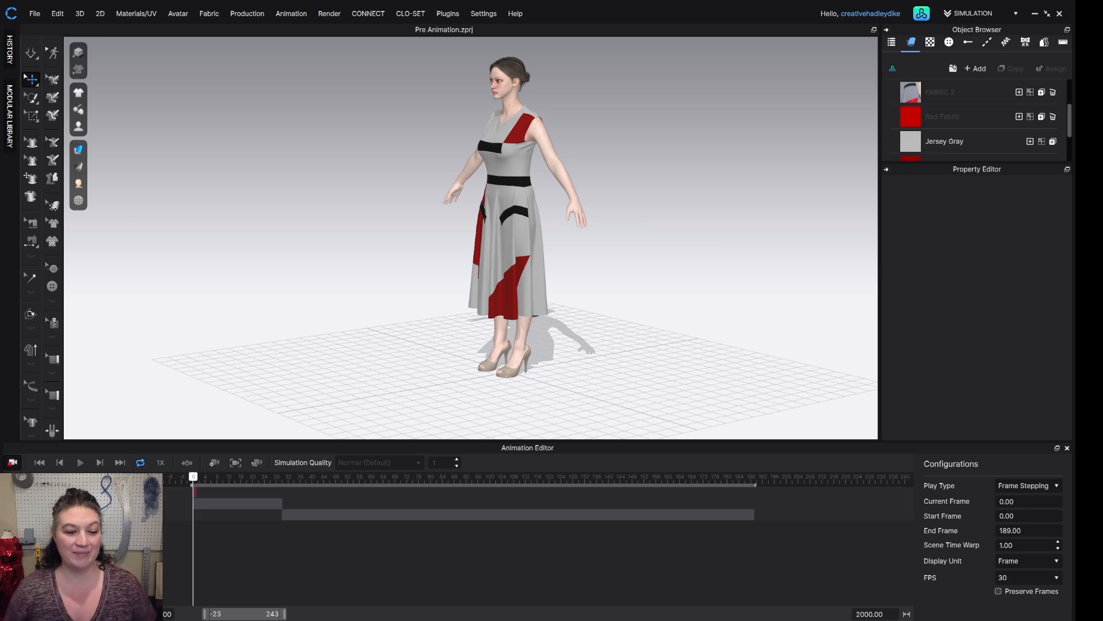
key(space)
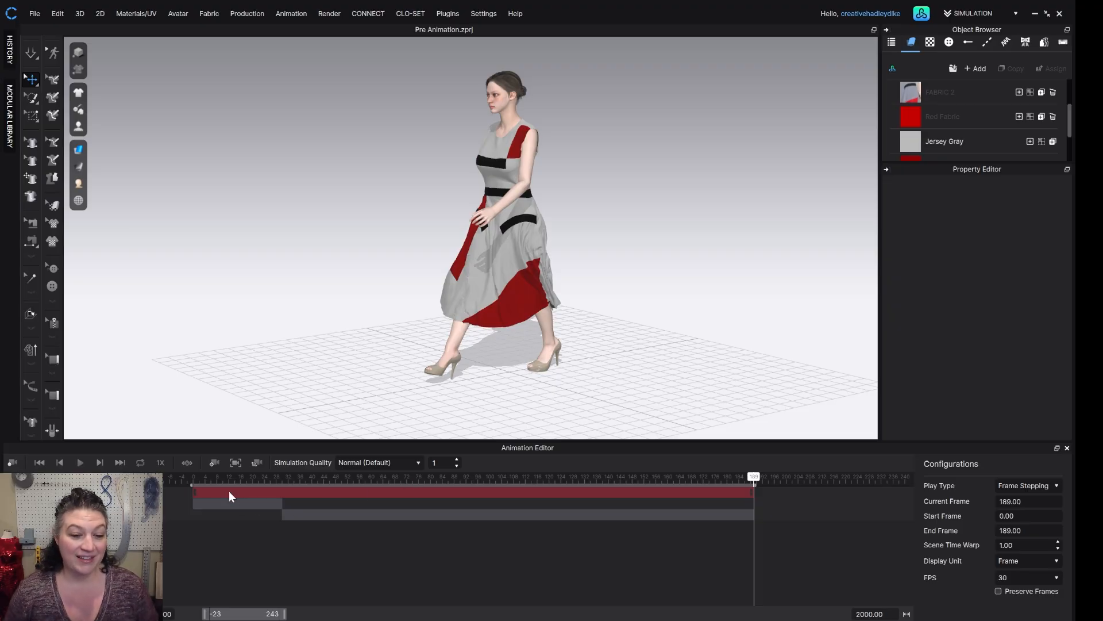
click(215, 478)
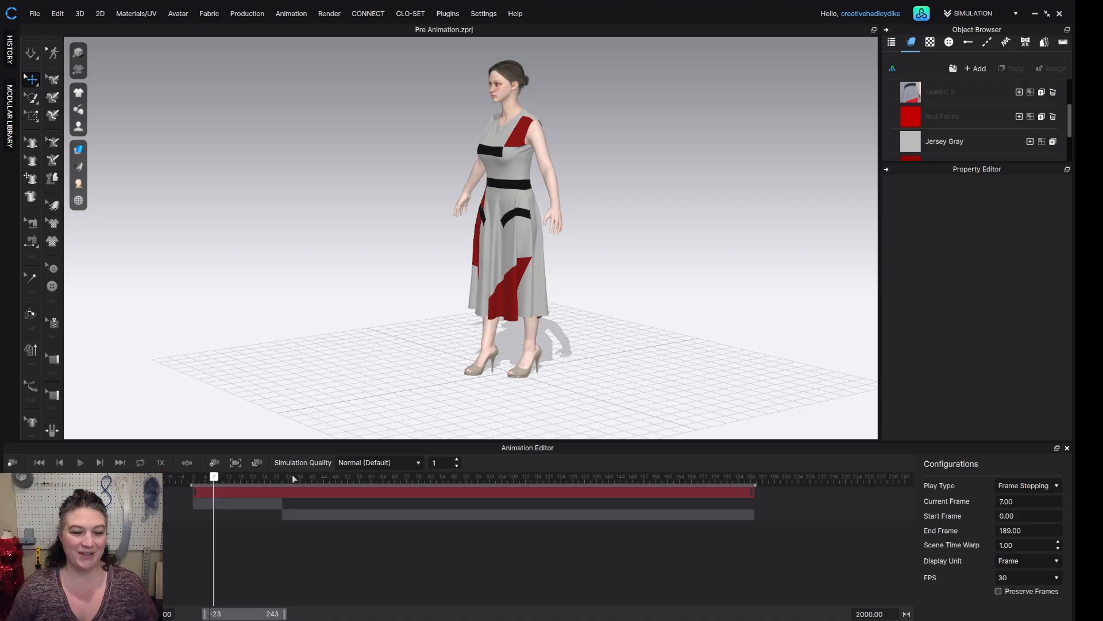
click(81, 462)
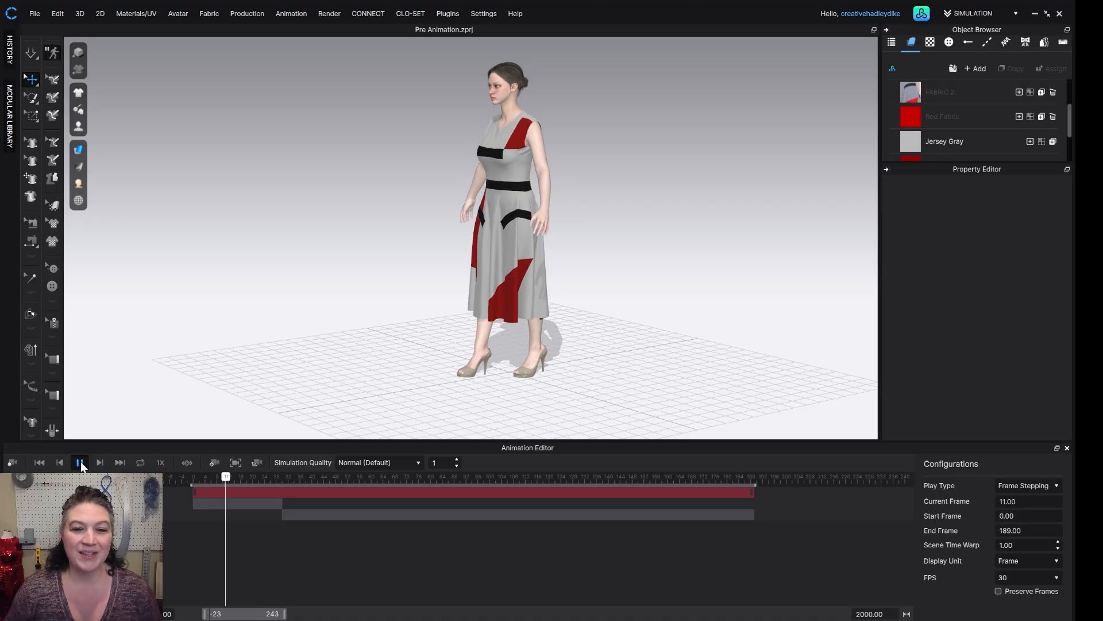
right_drag(296, 356, 604, 330)
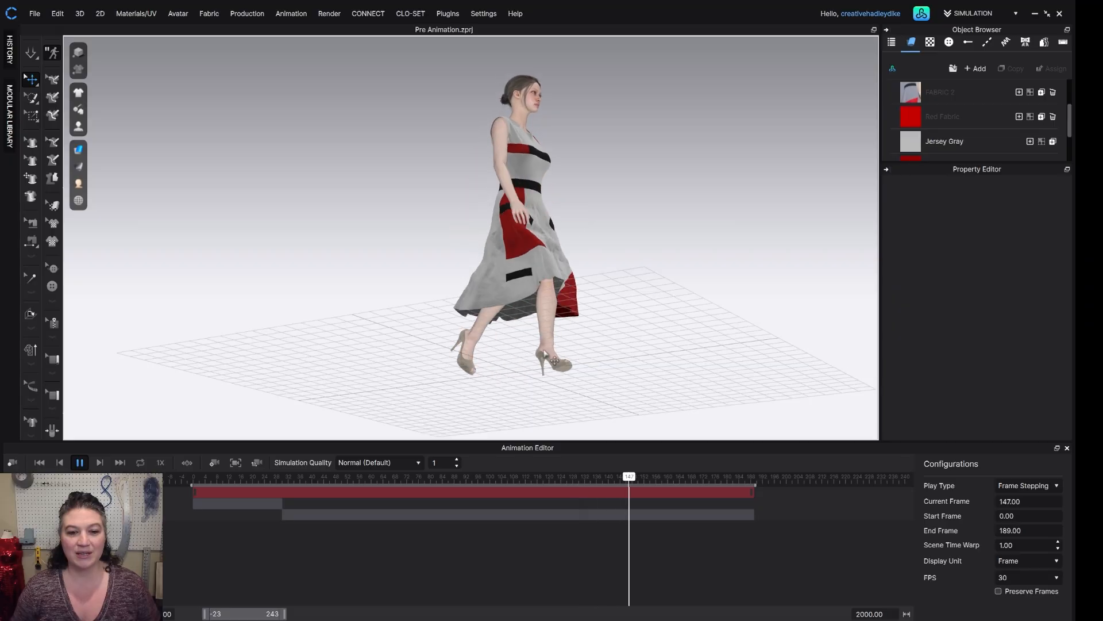
right_drag(497, 347, 289, 342)
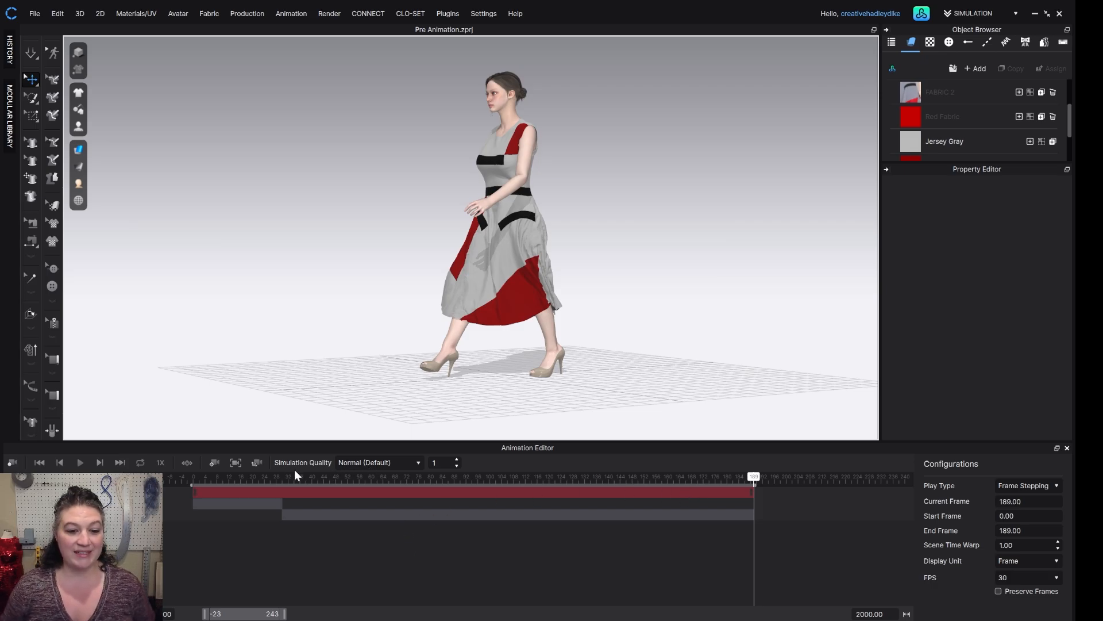
Step: Set the animation's simulation quality to Fitting (Accurate Fabric)
click(386, 465)
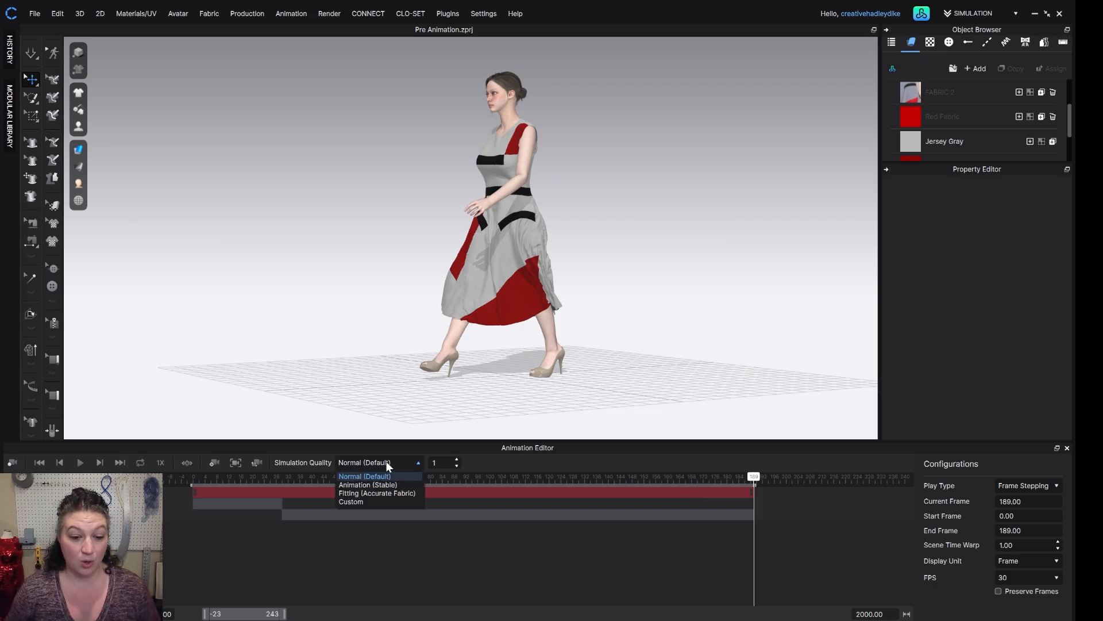
click(389, 492)
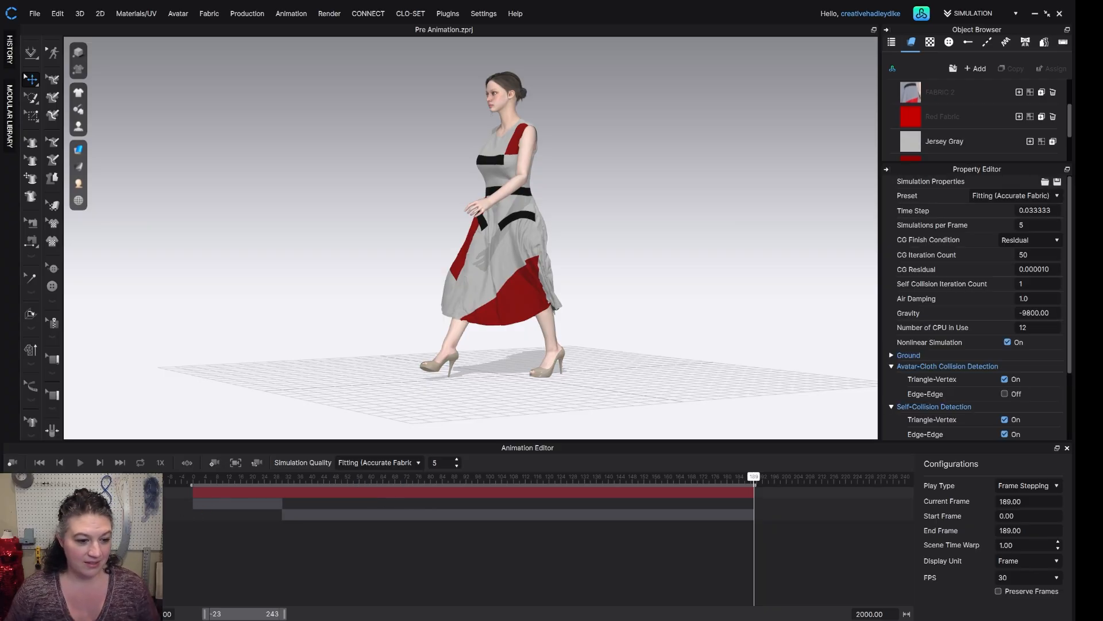
Step: Try to delete the recorded dress animation and return to frame 0, and undo the deletion
click(396, 492)
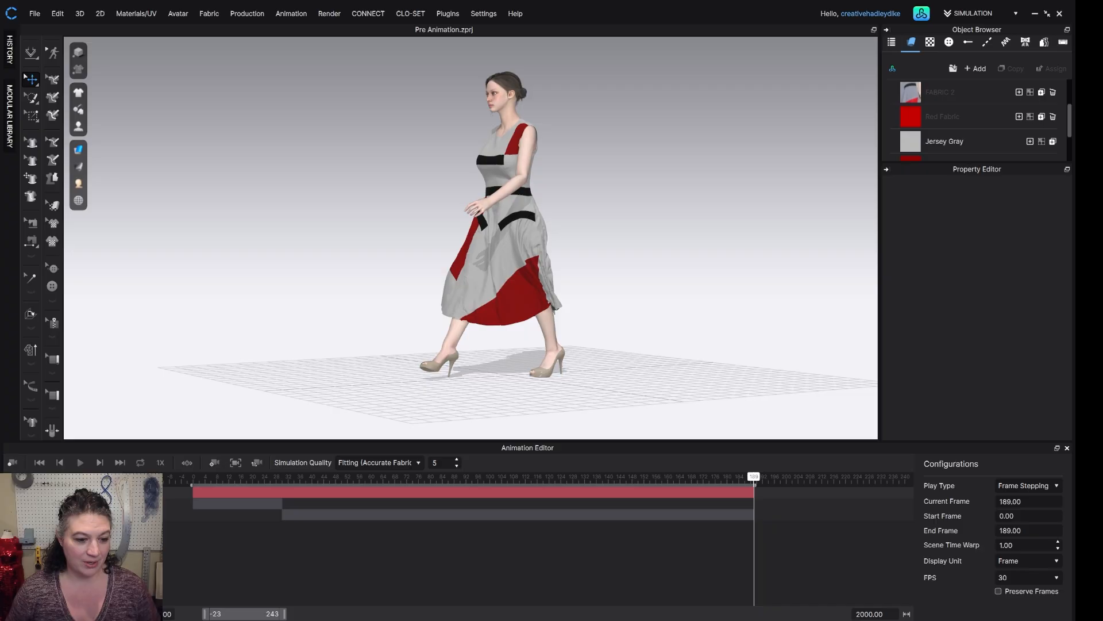
key(Delete)
click(195, 479)
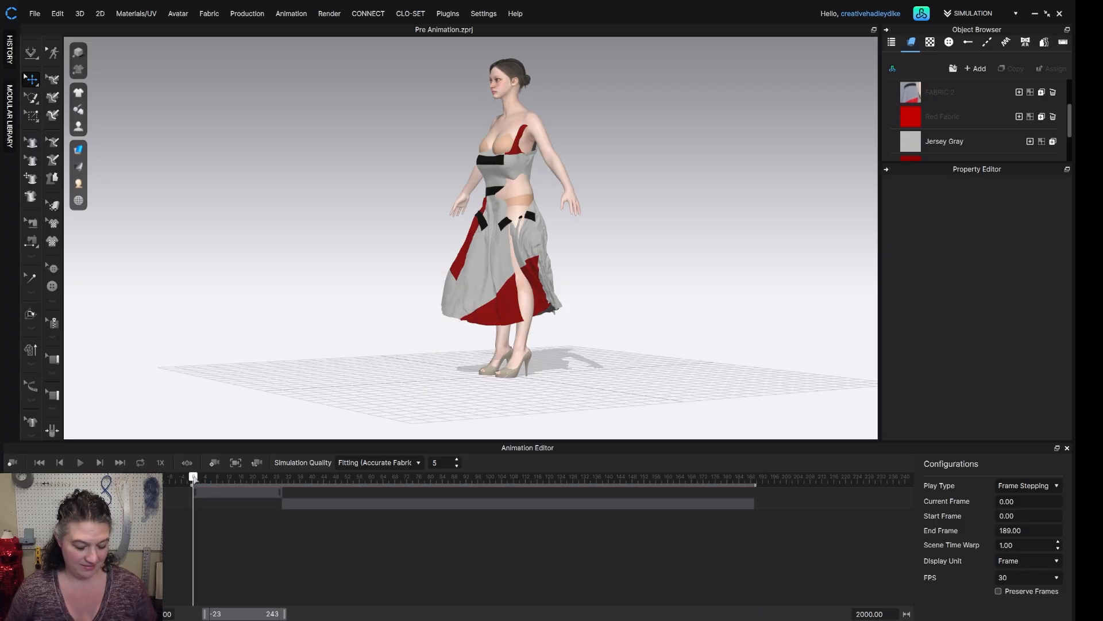
key(ctrl+z)
Step: At frame 0, show the 2D Pattern Window beside a front view of the avatar and re-simulate the dress
click(194, 480)
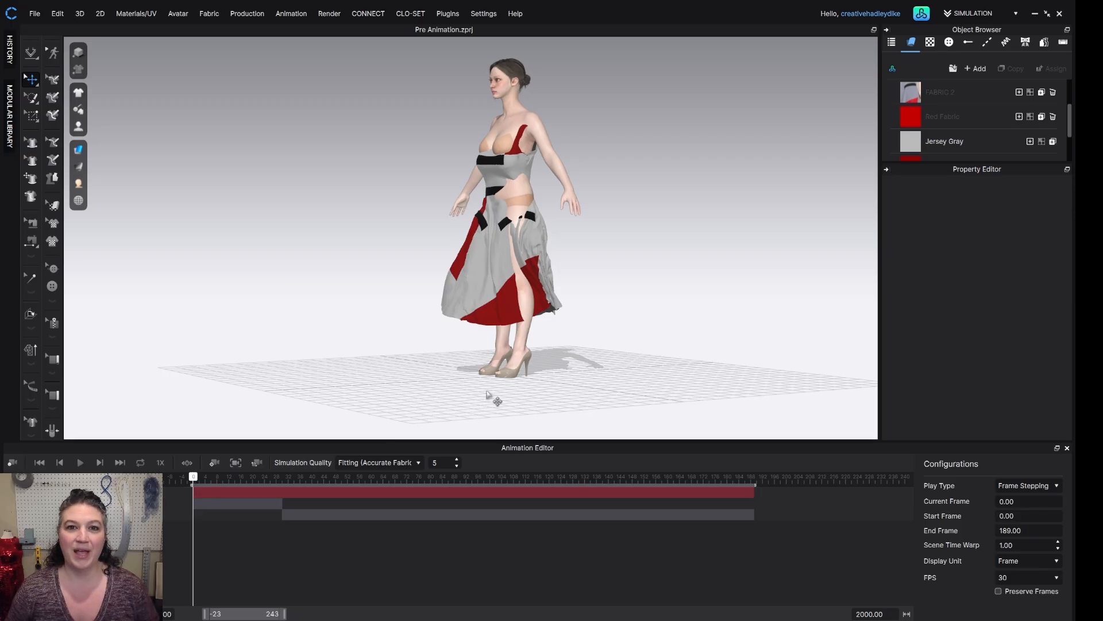
key(2)
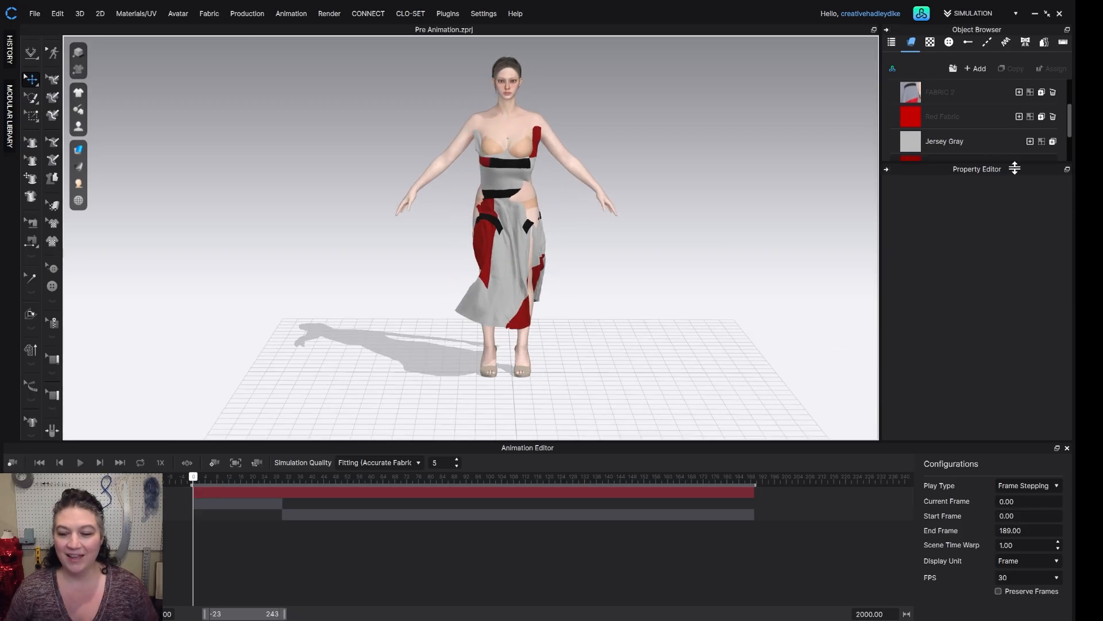
click(1029, 619)
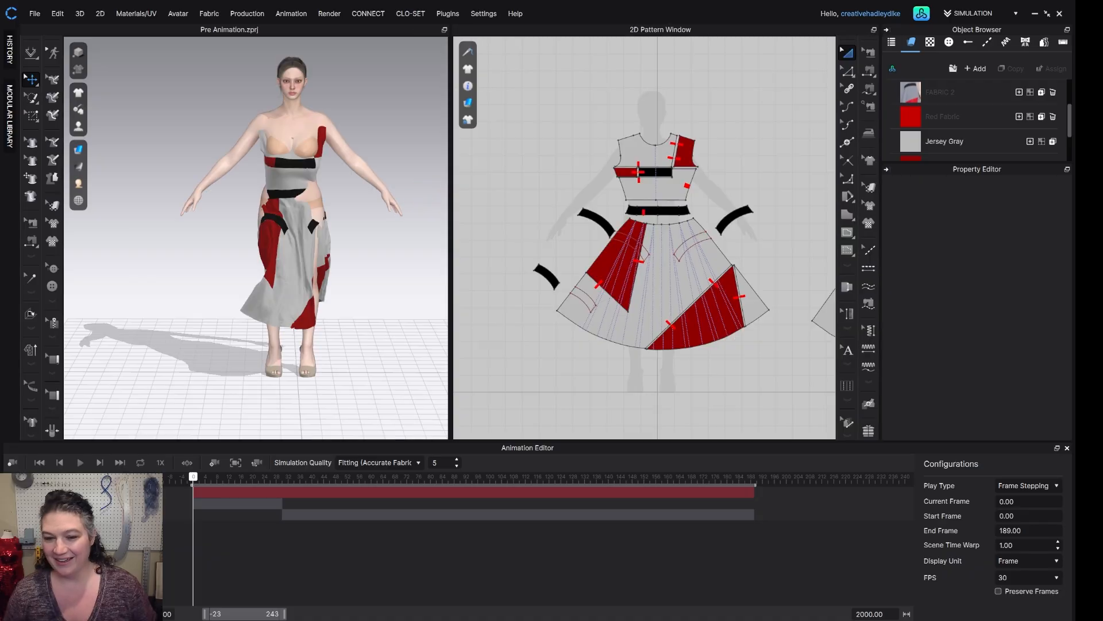
scroll(704, 311, down, 4)
right_drag(598, 325, 554, 320)
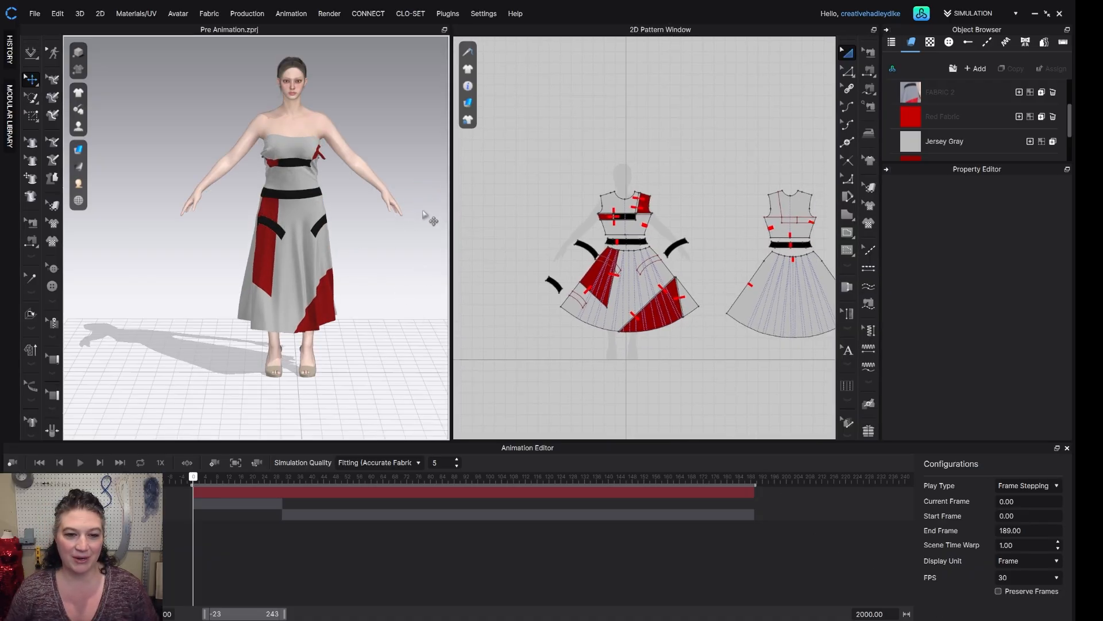
Step: Select all front and back pattern pieces of the dress and inspect the displaced bodice and skirt on the avatar
scroll(732, 193, down, 3)
drag(603, 174, 822, 310)
scroll(351, 161, up, 3)
drag(328, 195, 330, 169)
right_drag(330, 169, 404, 182)
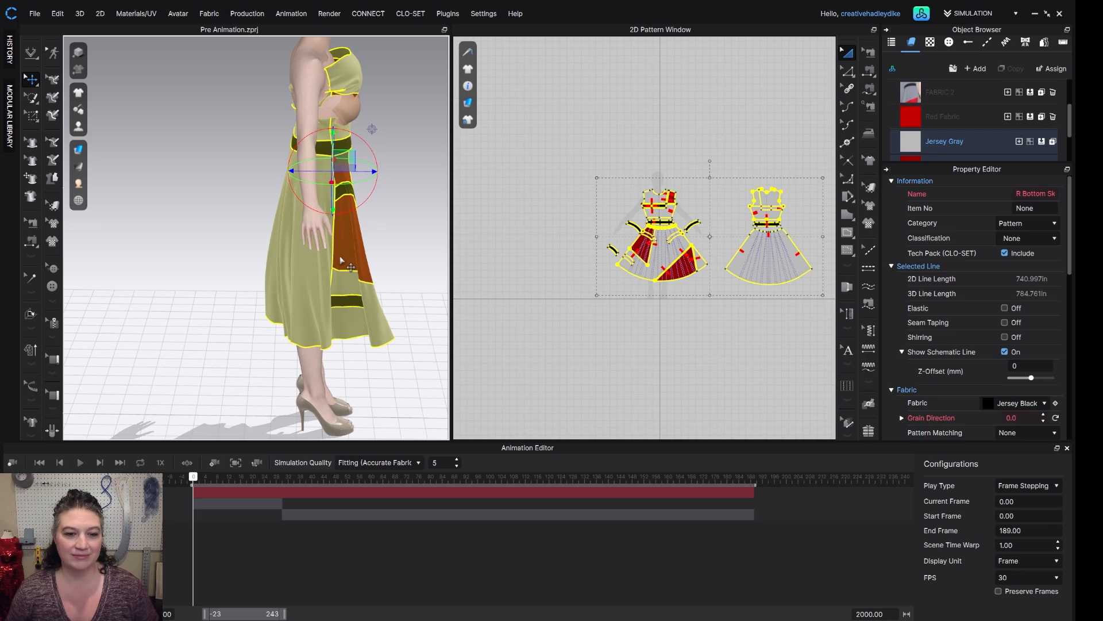
right_drag(342, 261, 269, 253)
Step: Try to reset the 3D arrangement of the selected pattern pieces, and undo the reset
right_click(331, 238)
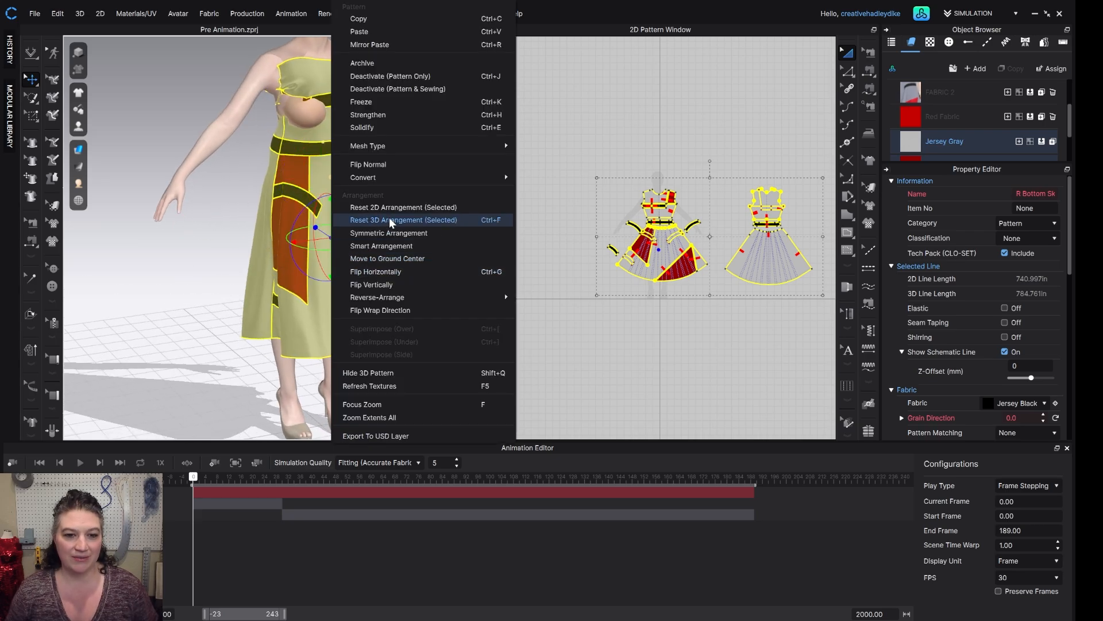
click(368, 220)
scroll(383, 243, down, 5)
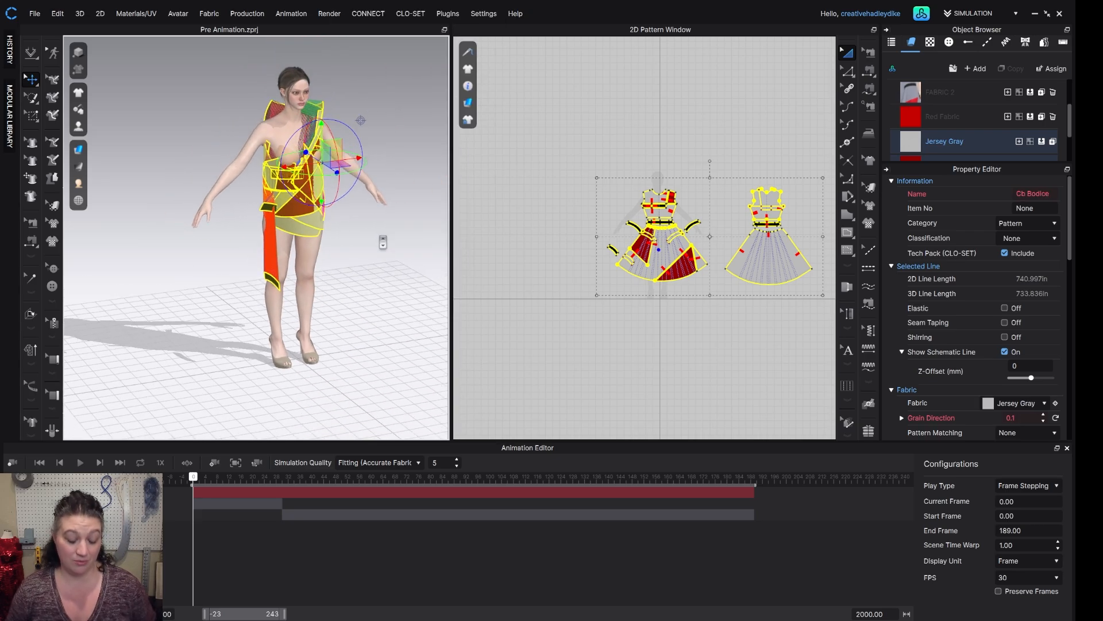
key(ctrl+z)
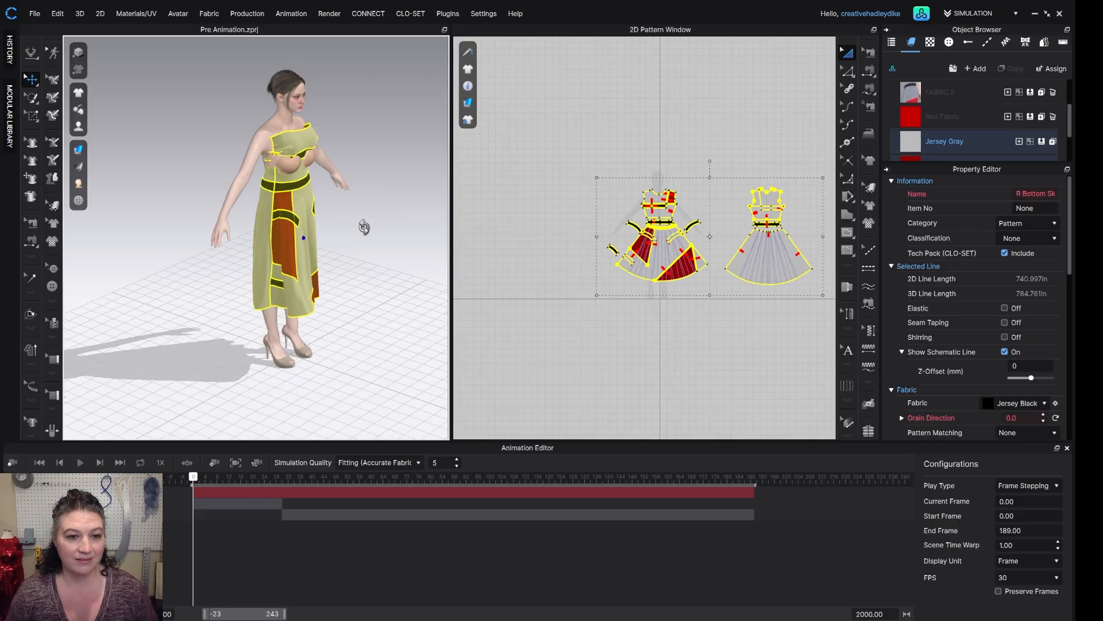
Step: Deselect the dress pattern pieces and briefly simulate the garment on the avatar from a front view
click(344, 209)
right_drag(345, 209, 303, 227)
key(space)
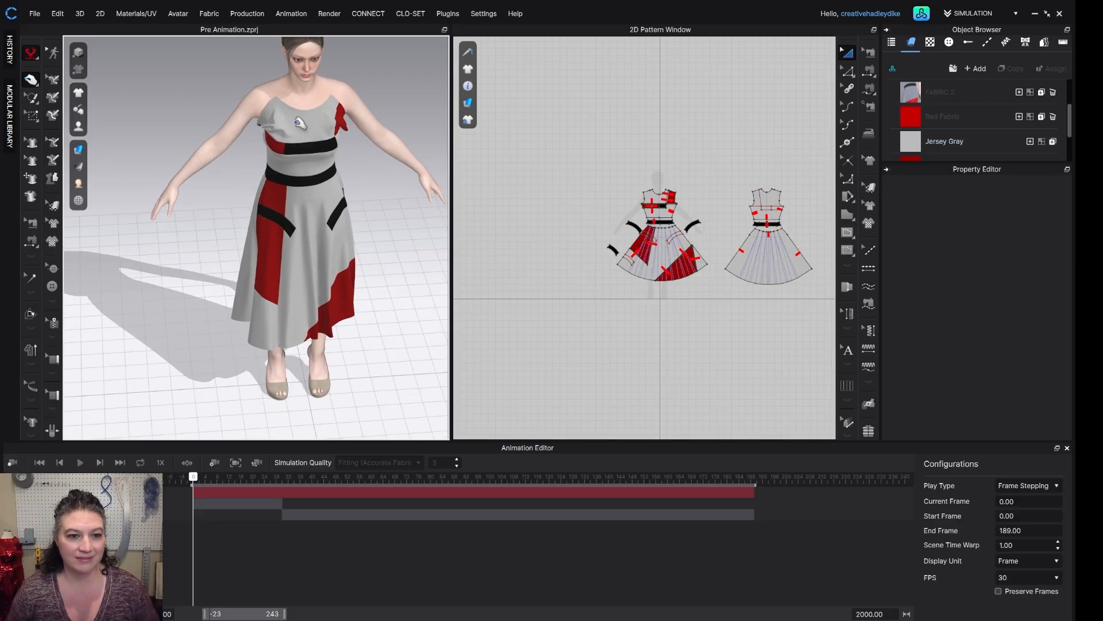
key(space)
Step: Try to reset the 3D arrangement of the CF Top bodice piece
scroll(284, 119, up, 4)
middle_drag(284, 120, 262, 280)
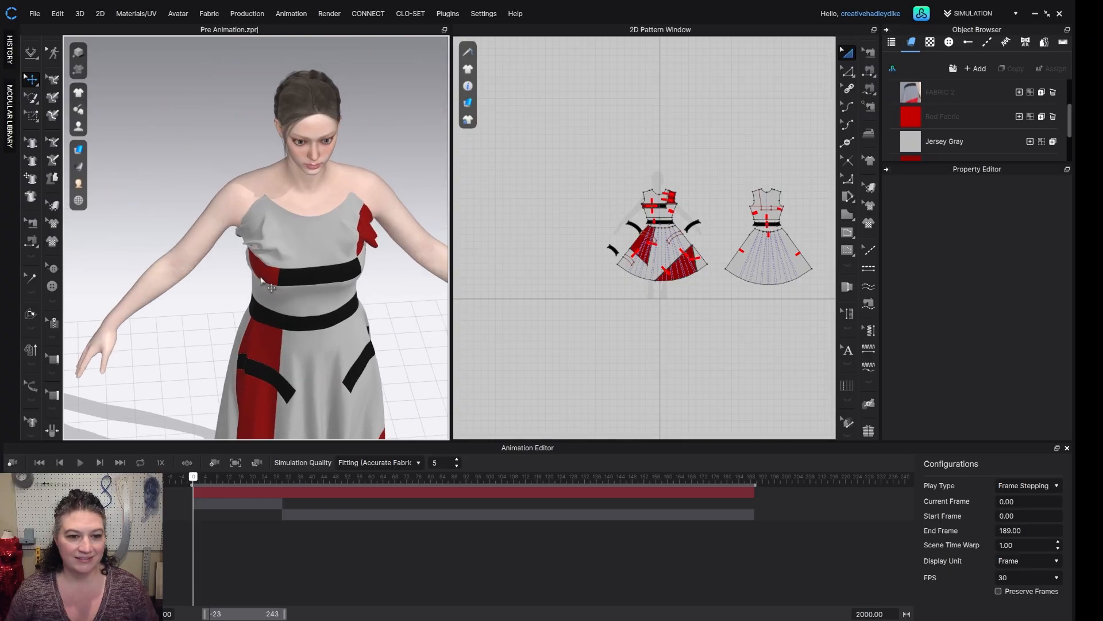
click(324, 218)
right_click(324, 219)
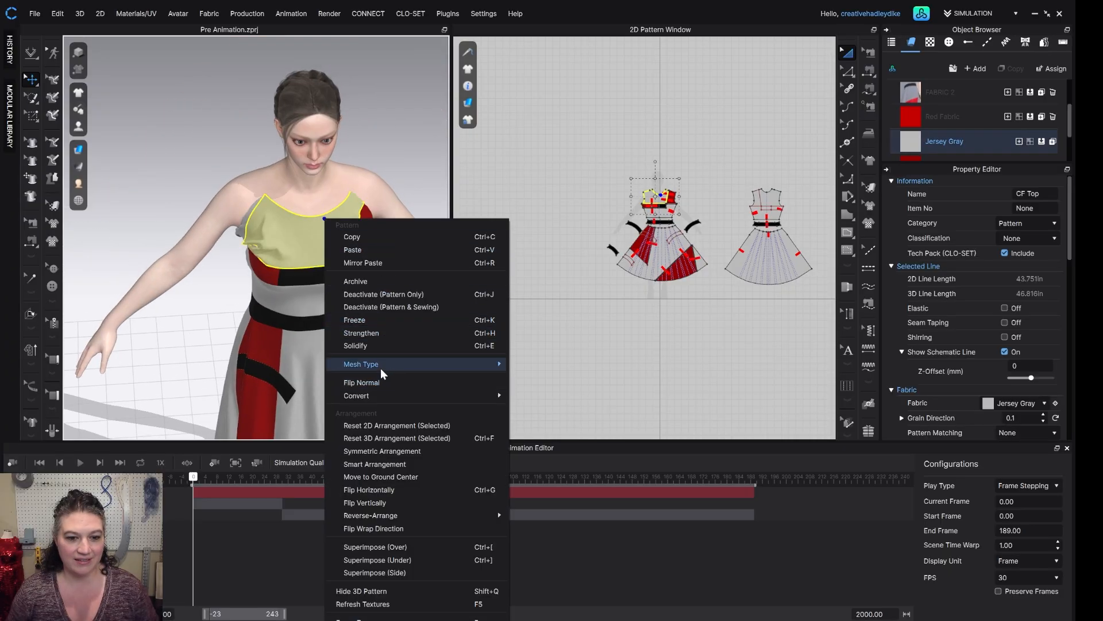
click(400, 439)
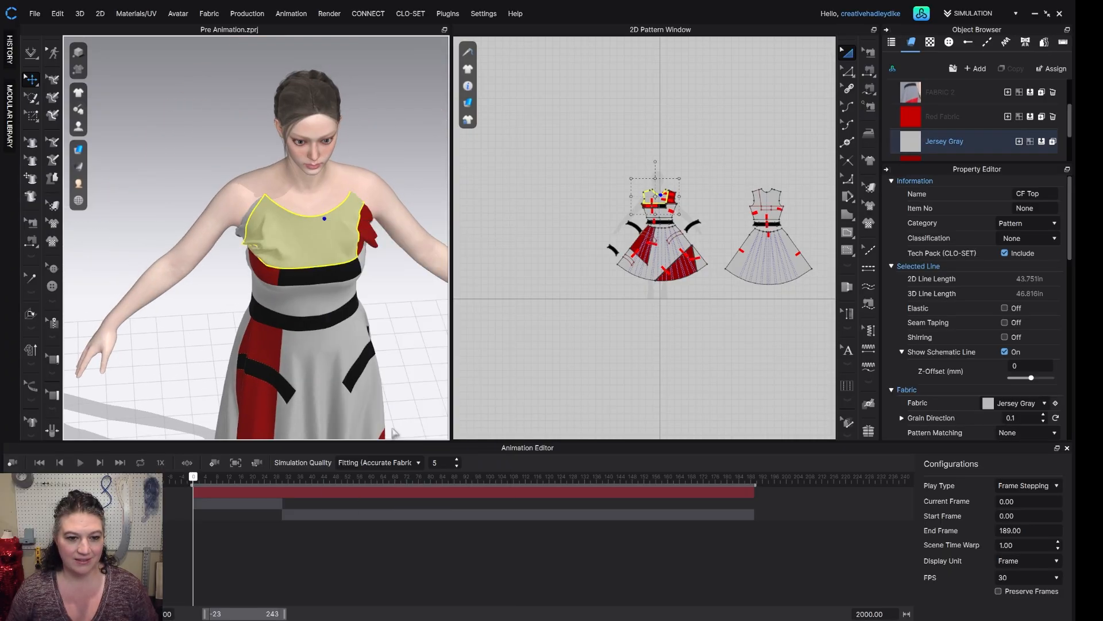
Step: Show the avatar's arrangement points and place the CF Top piece in front of the upper chest, shifted slightly toward the avatar's right shoulder
drag(303, 323, 325, 240)
right_drag(324, 237, 340, 178)
key(shift+f)
click(314, 260)
drag(326, 186, 322, 162)
mouse_move(341, 172)
right_down()
mouse_move(285, 189)
mouse_move(324, 180)
right_up()
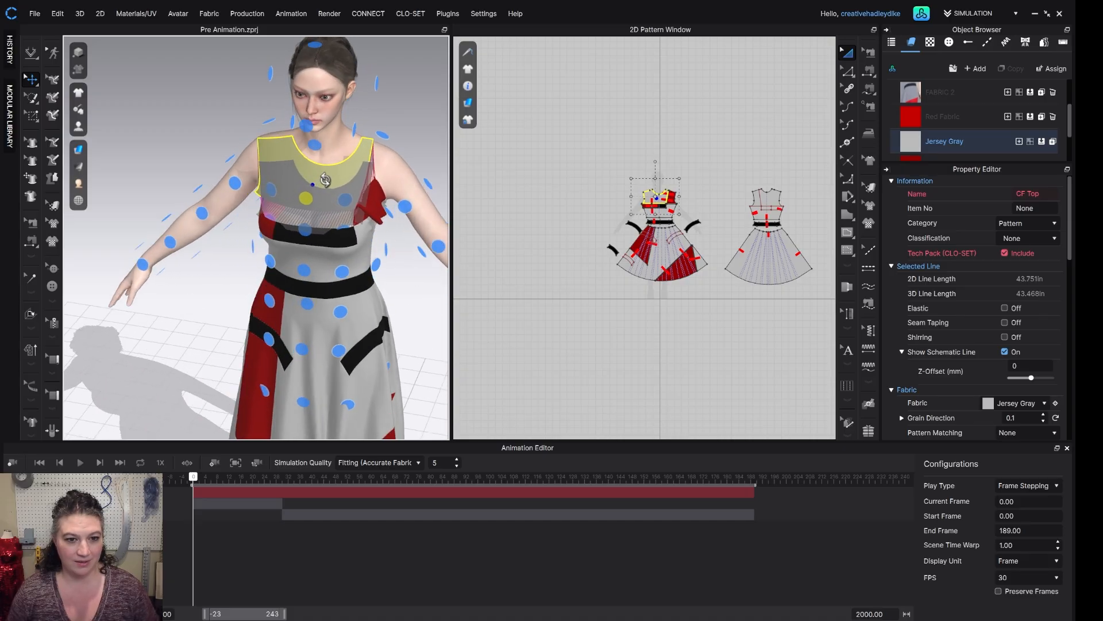
drag(325, 177, 309, 175)
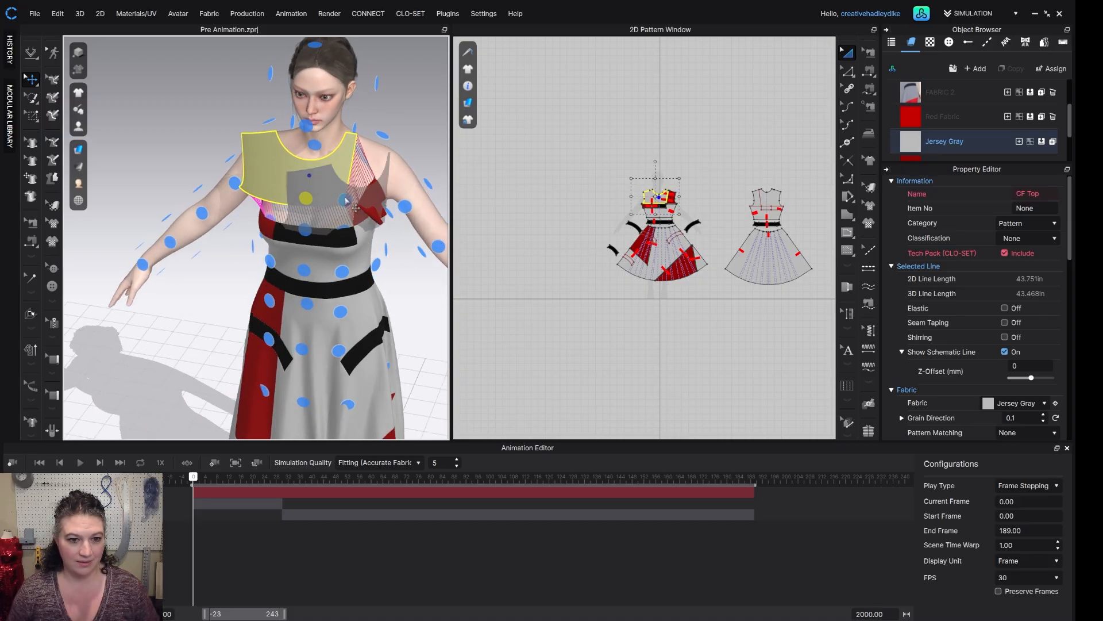
Step: Arrange the red CLeft Top piece at the arrangement point on the avatar's upper left chest
click(375, 207)
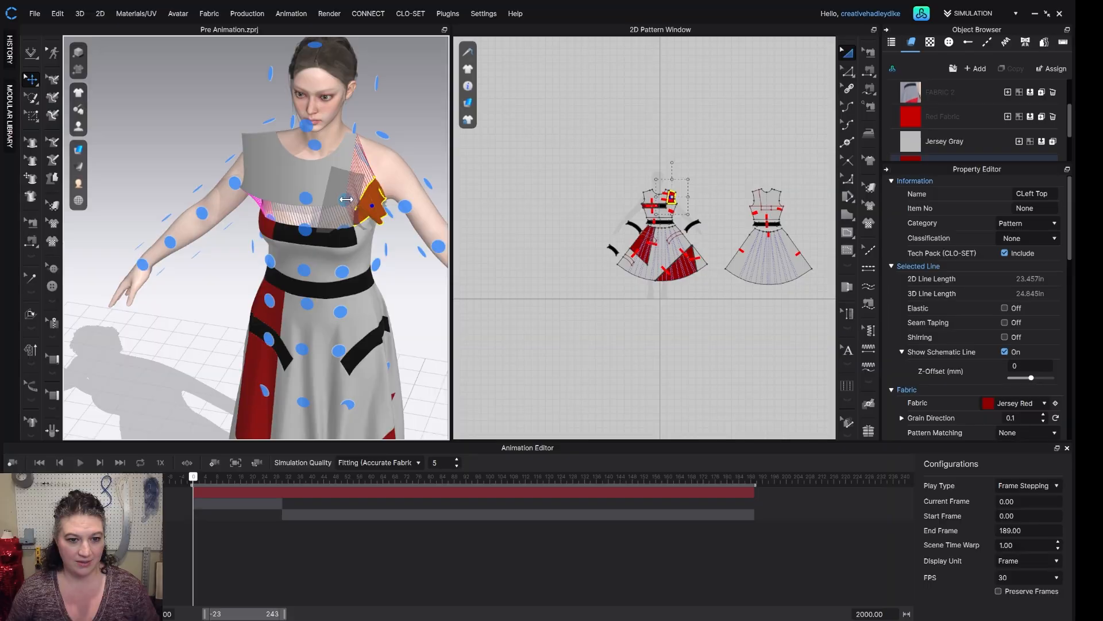
scroll(346, 200, up, 3)
click(442, 79)
click(424, 186)
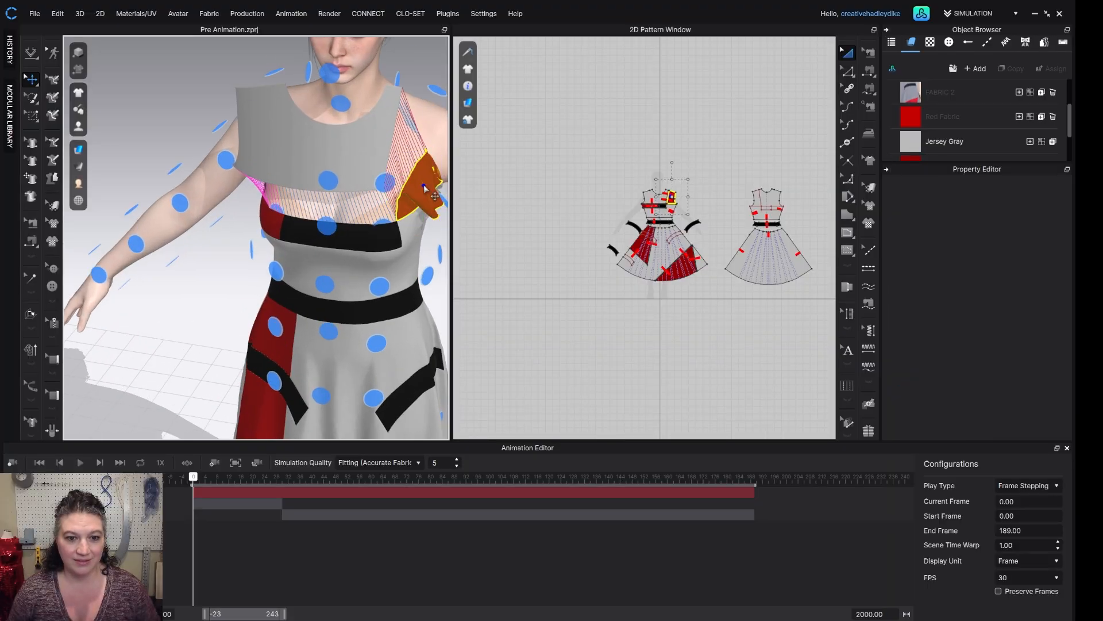
drag(425, 188, 387, 183)
Step: Arrange the back bodice piece at the center upper-back arrangement point of the avatar
right_drag(387, 183, 345, 185)
click(318, 159)
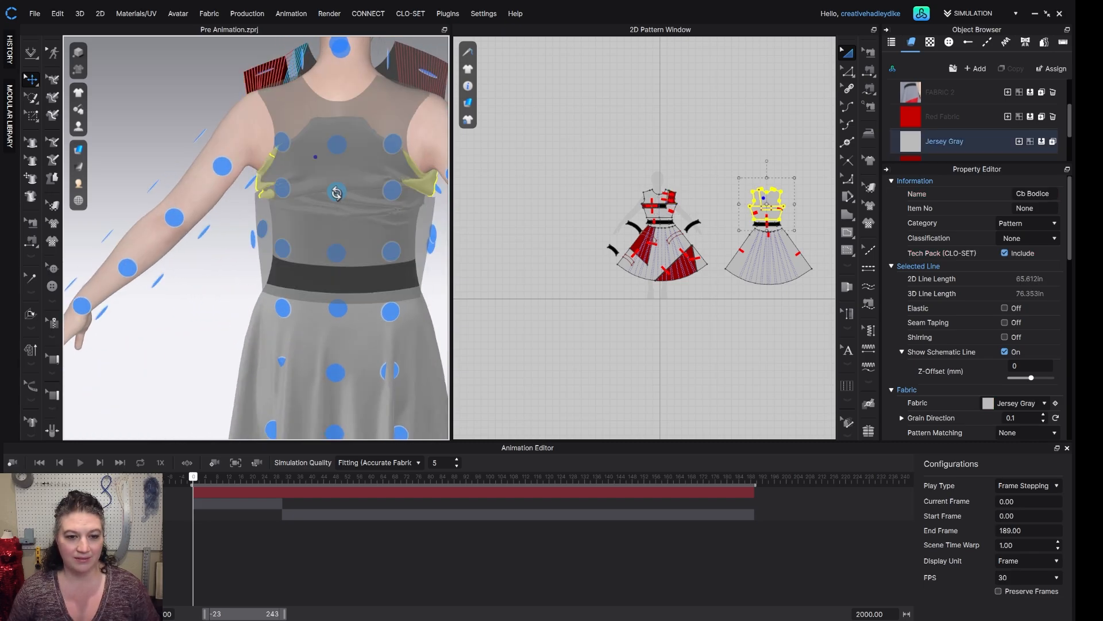
click(337, 193)
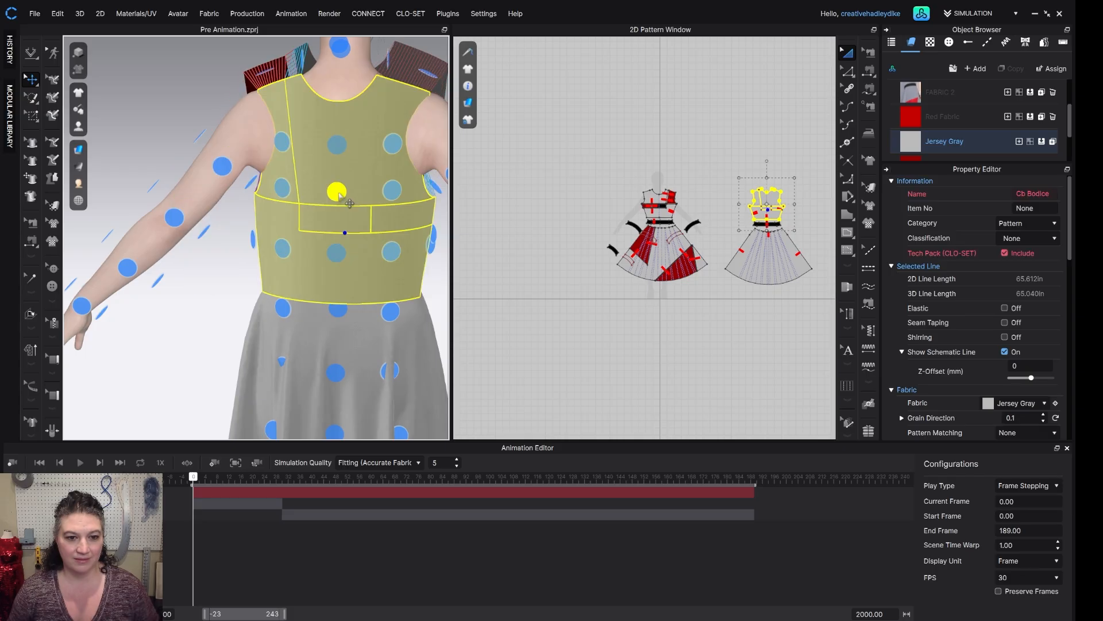
right_drag(347, 231, 520, 229)
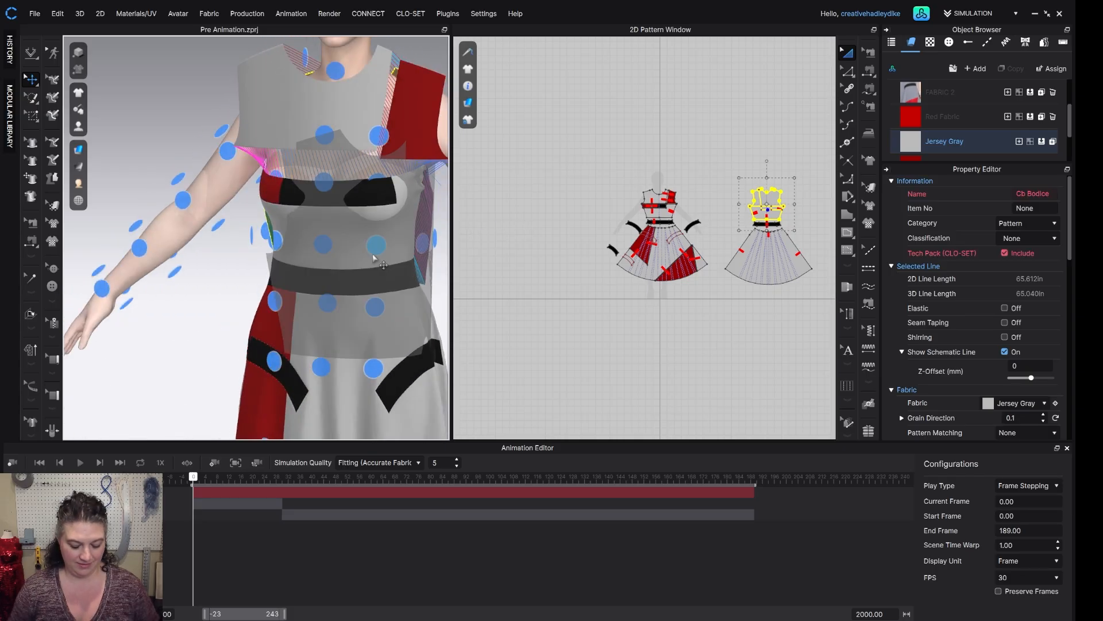
Step: Simulate the dress and pull the red left top, black chest band and lower front bodice into place on the torso
key(space)
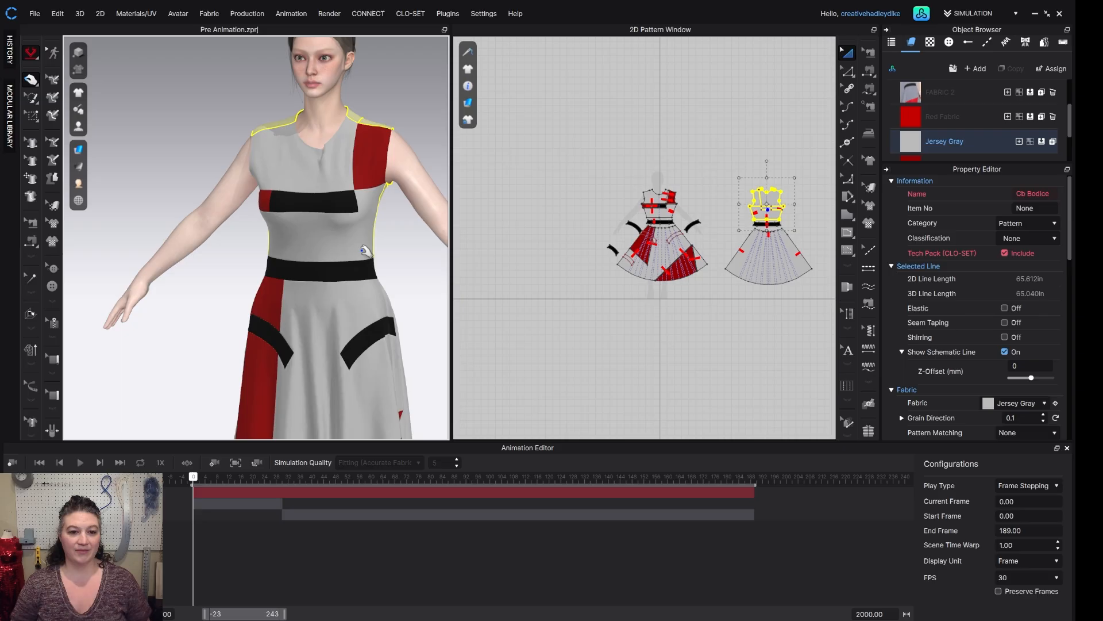
scroll(367, 252, down, 2)
drag(369, 147, 395, 128)
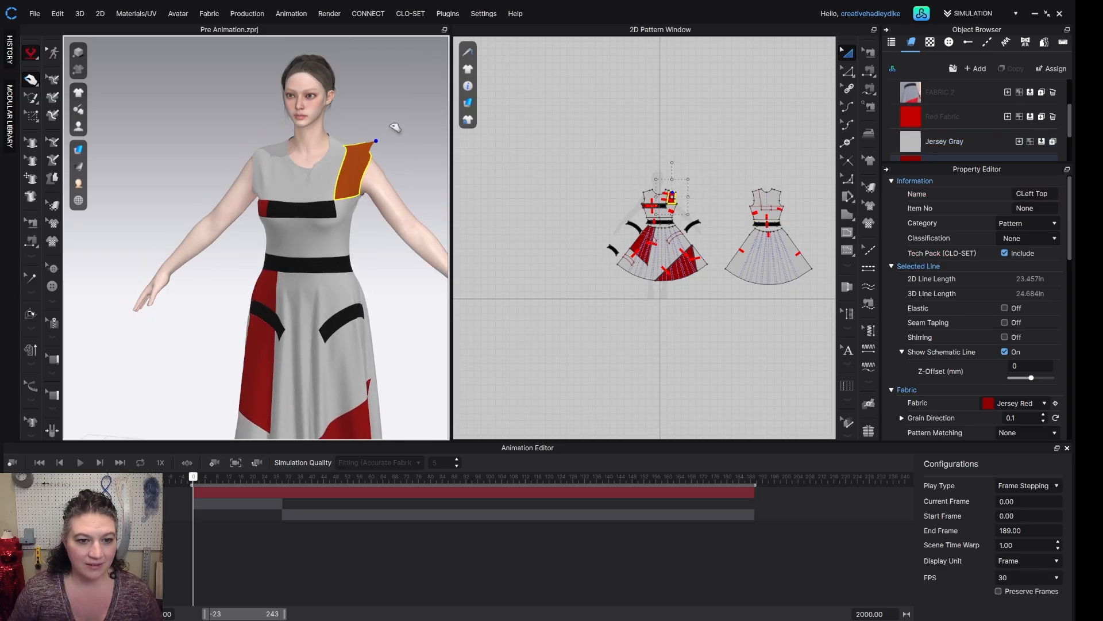
drag(283, 163, 273, 110)
drag(301, 234, 347, 151)
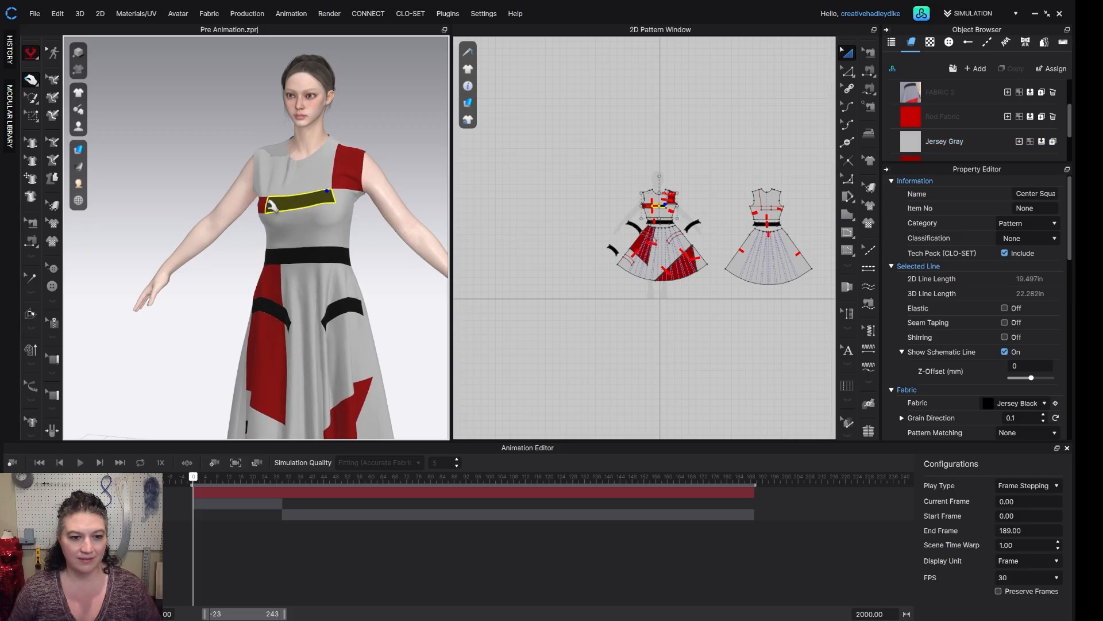
drag(271, 203, 257, 165)
click(326, 237)
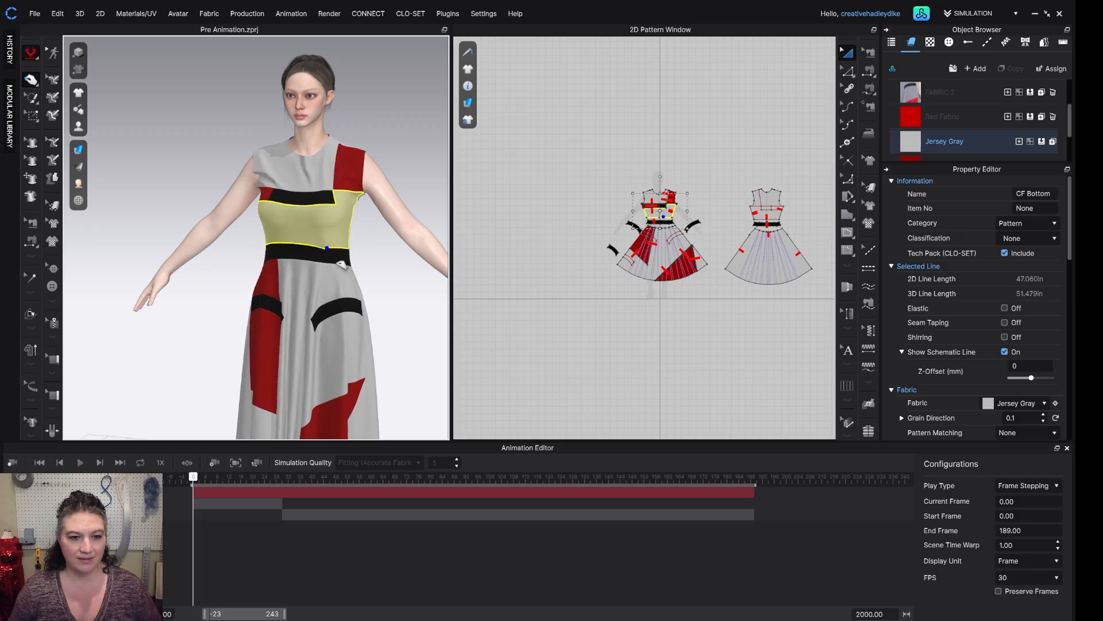
Step: With the simulation running, straighten the front waist band and adjust the bodice at the shoulders
scroll(268, 270, up, 4)
click(267, 270)
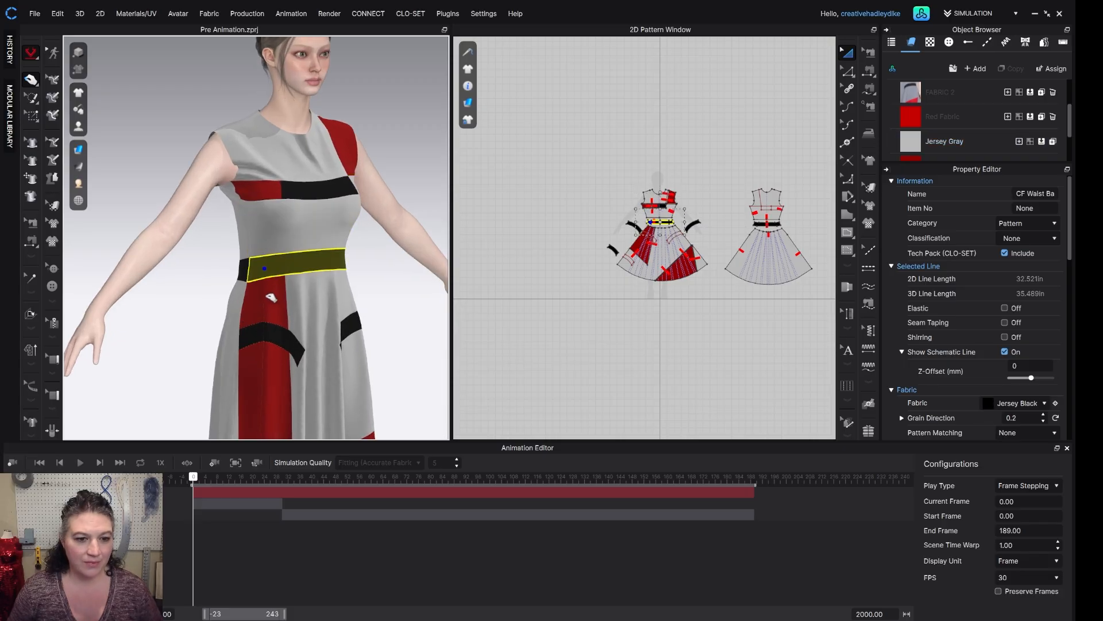
drag(347, 262, 316, 295)
right_drag(325, 288, 273, 282)
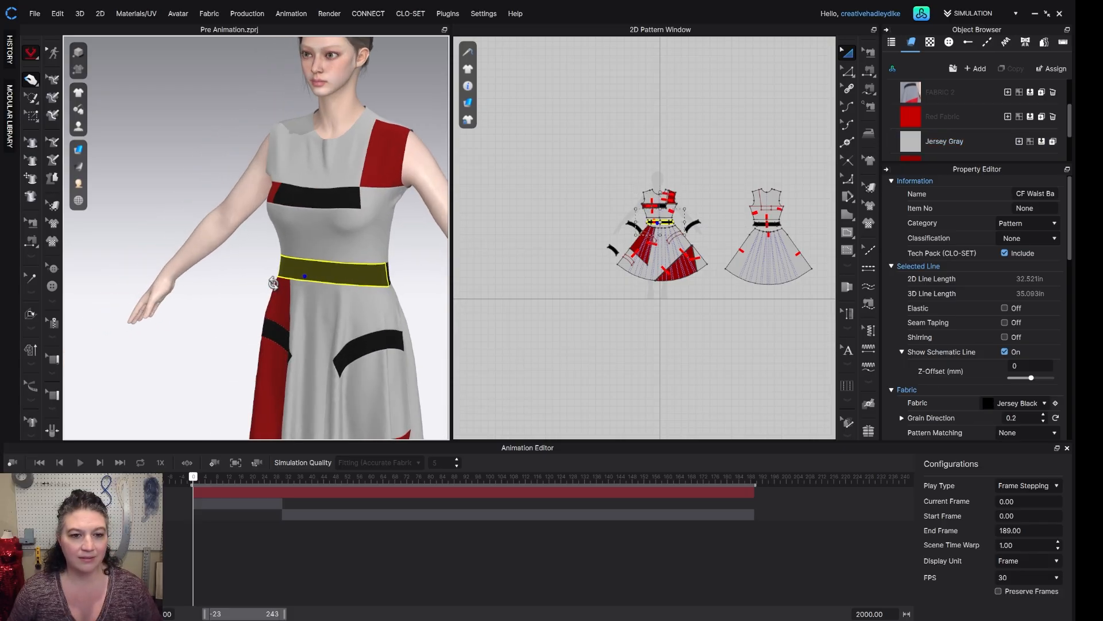
click(408, 136)
click(294, 127)
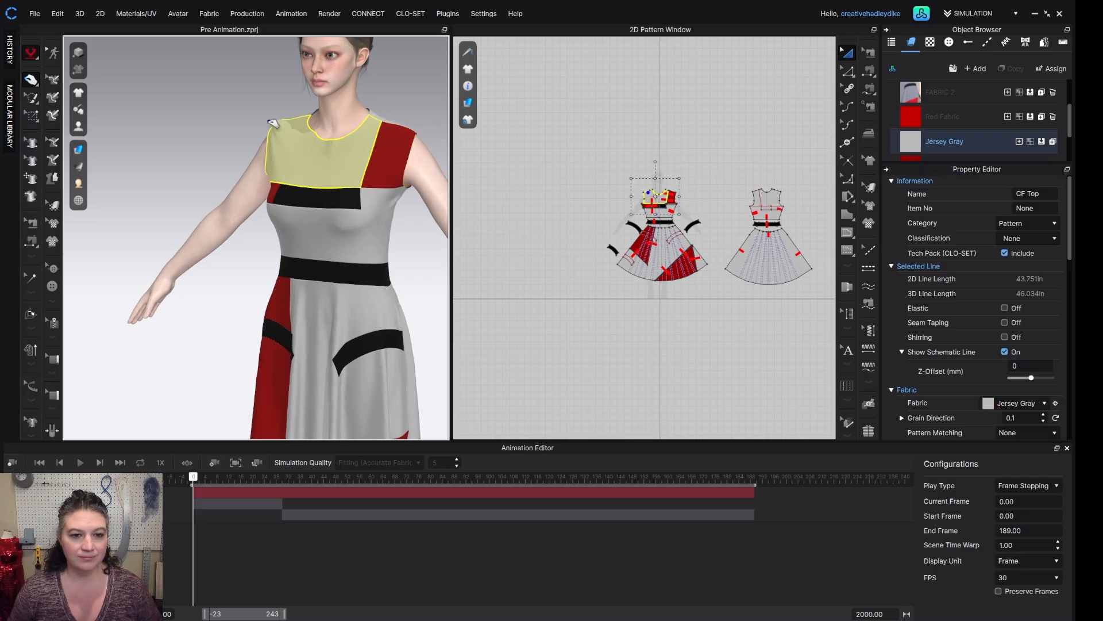
Step: Pull the back bodice into place around both armholes and shoulders while the dress simulates
right_drag(294, 127, 201, 174)
drag(200, 176, 178, 168)
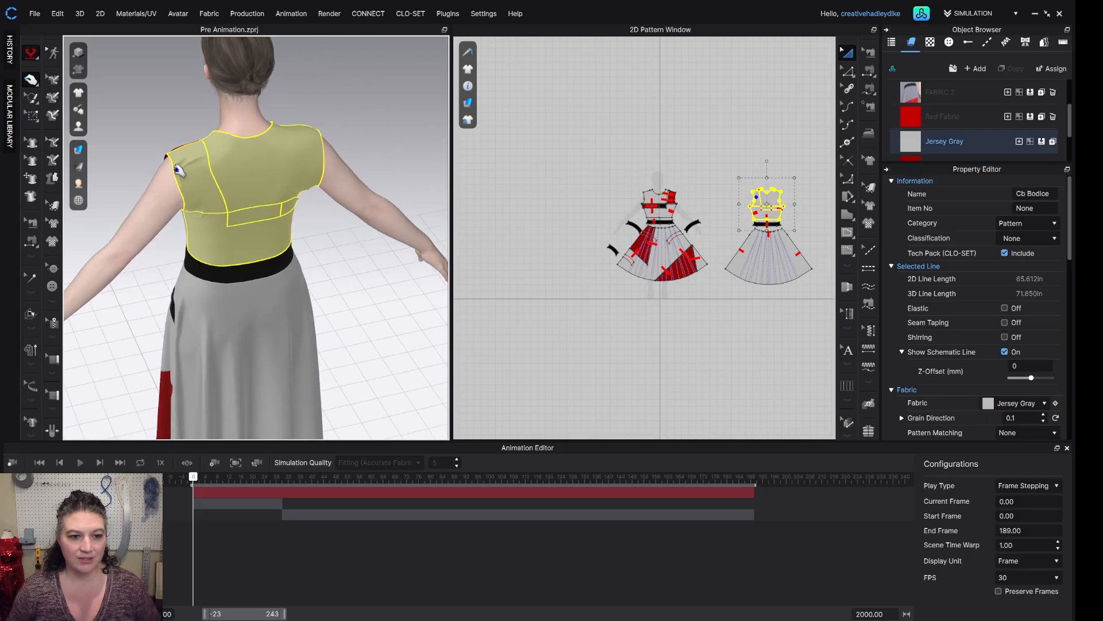
drag(199, 215, 167, 227)
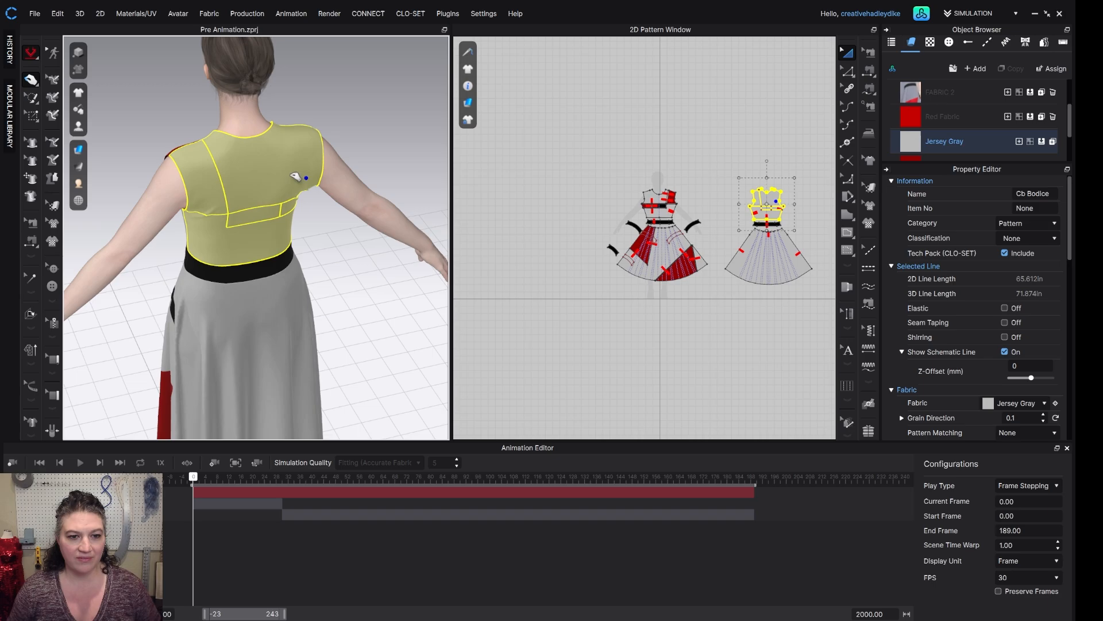
right_drag(296, 176, 337, 144)
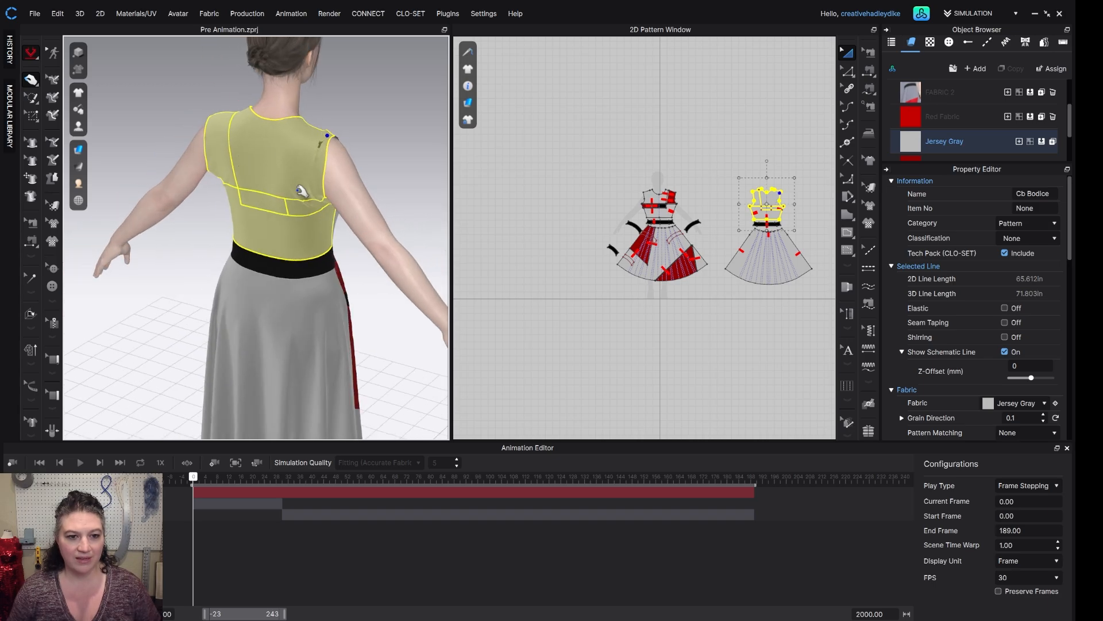
drag(269, 213, 271, 220)
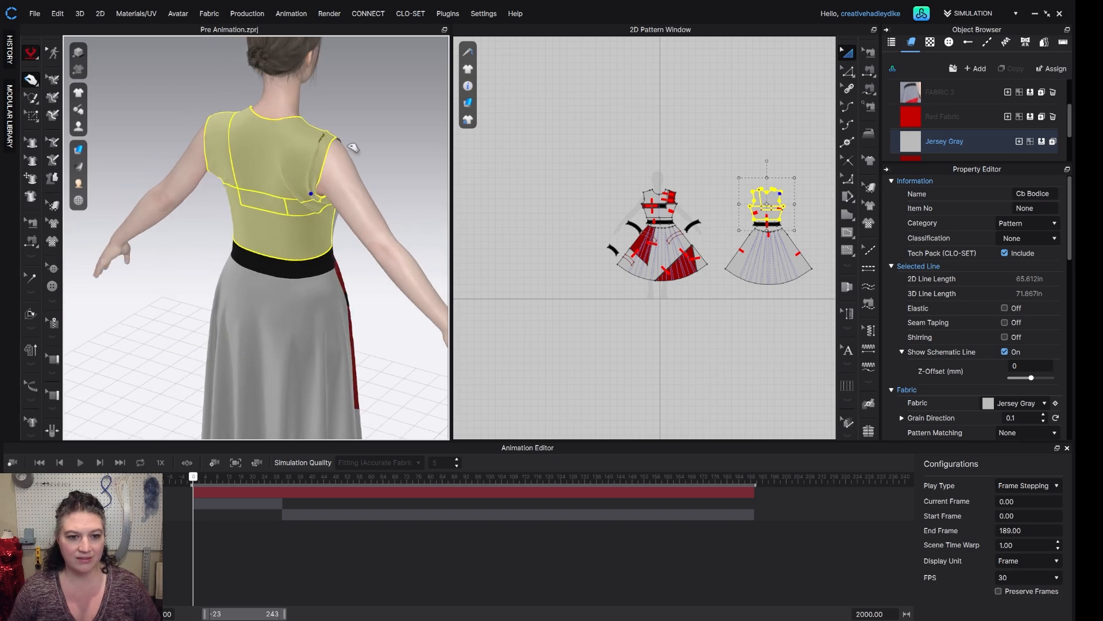
right_drag(356, 185, 176, 213)
Step: Adjust the CF Top piece from the front and stop the simulation
right_drag(362, 230, 373, 208)
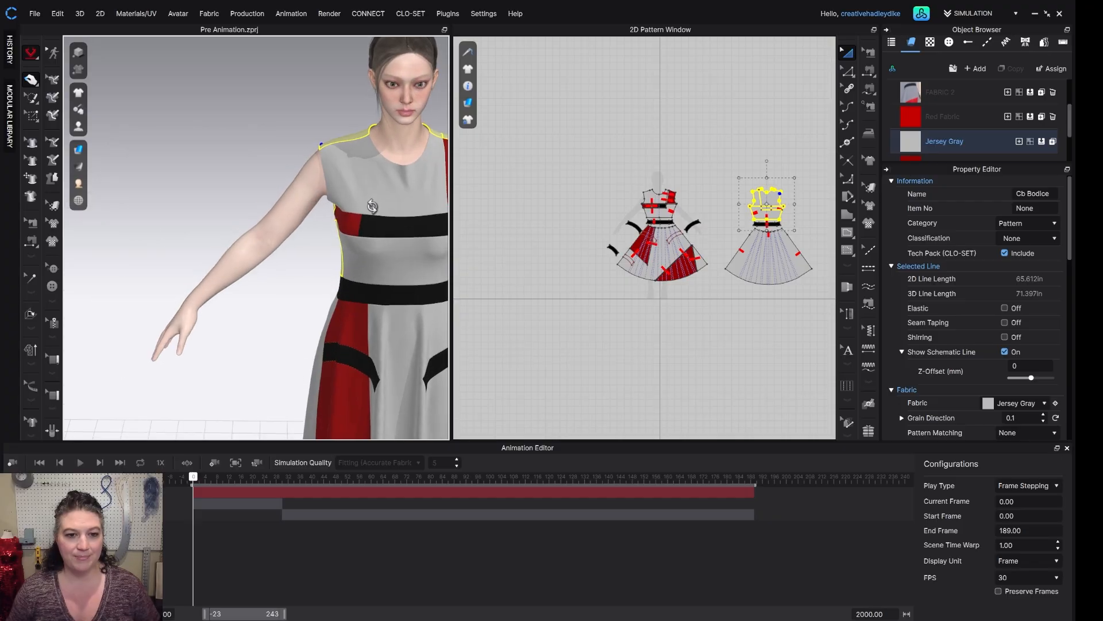
middle_drag(373, 207, 209, 177)
click(240, 143)
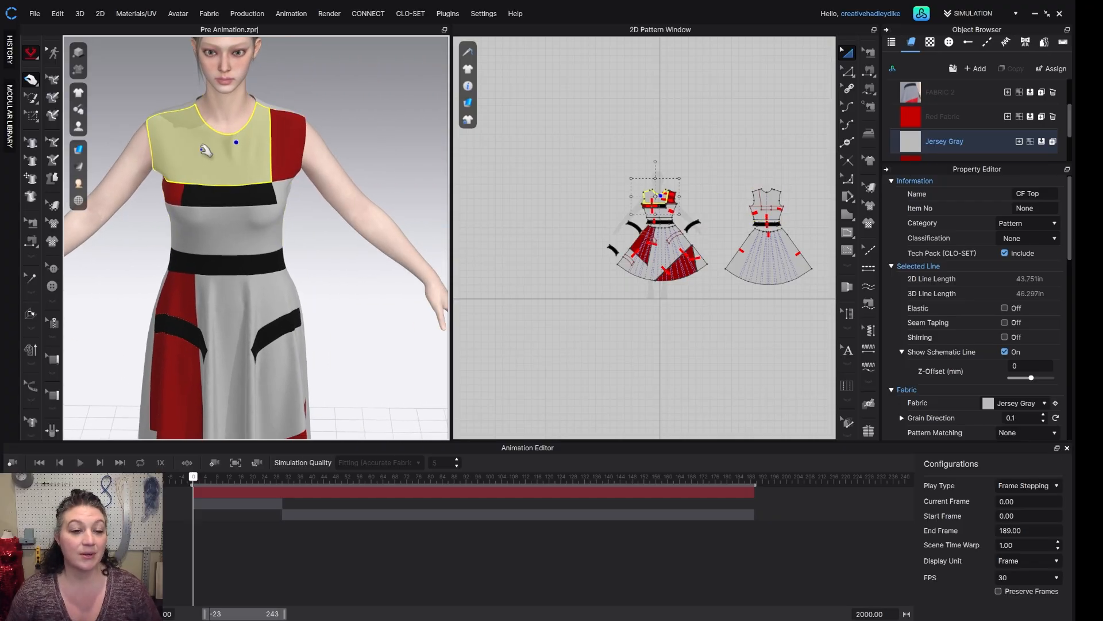
scroll(262, 249, up, 2)
scroll(261, 248, down, 4)
key(space)
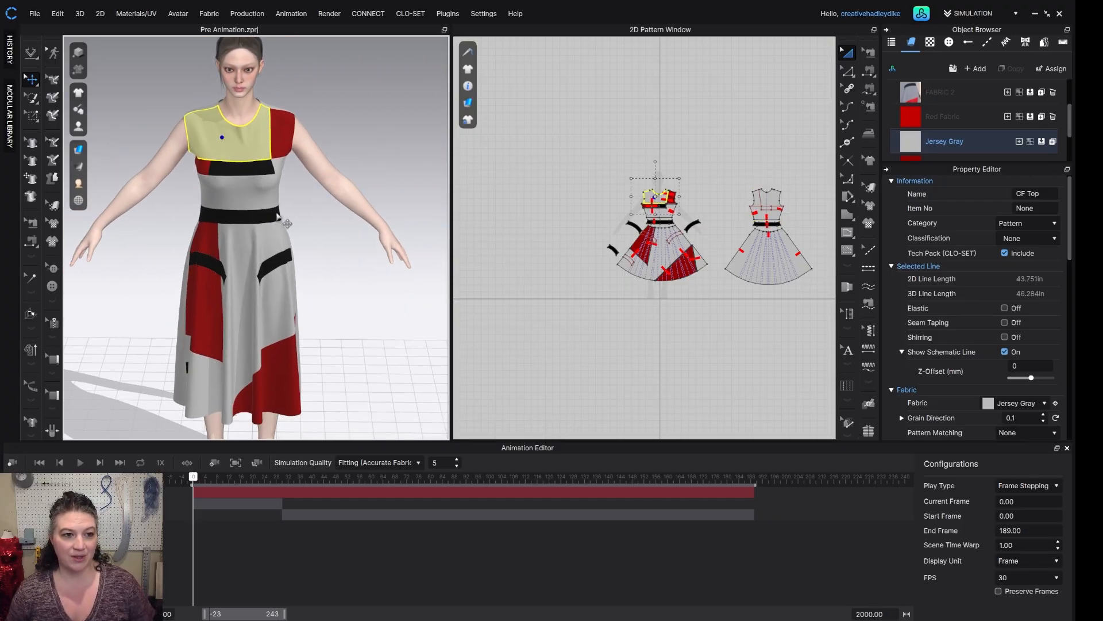
Step: Delete the recorded garment animation from the timeline and keep the playhead at frame 0
middle_drag(306, 303, 344, 287)
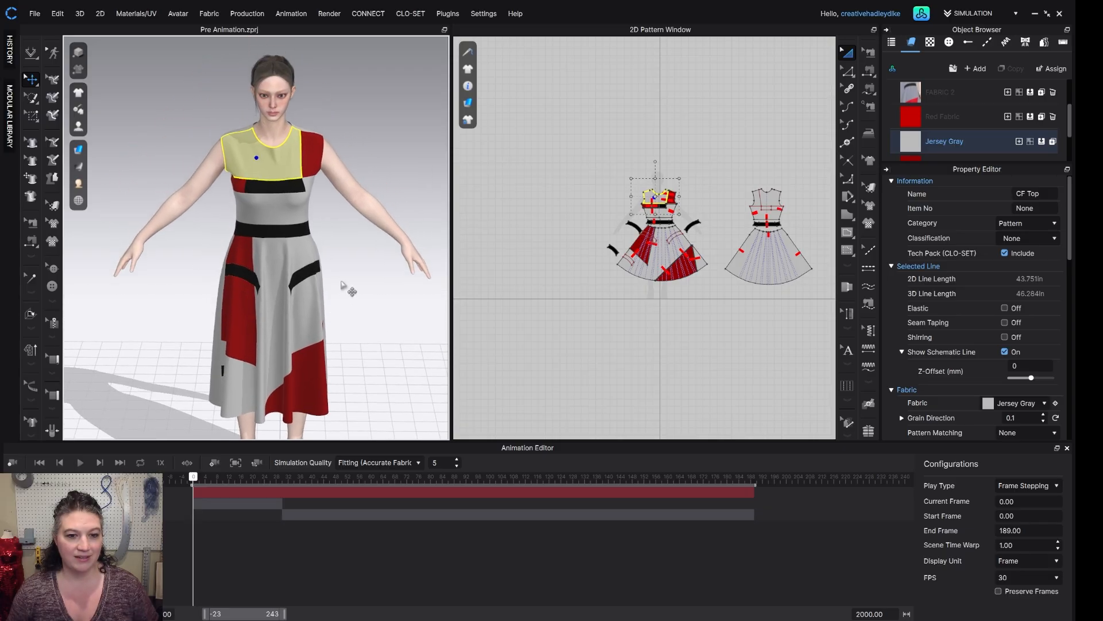
click(368, 492)
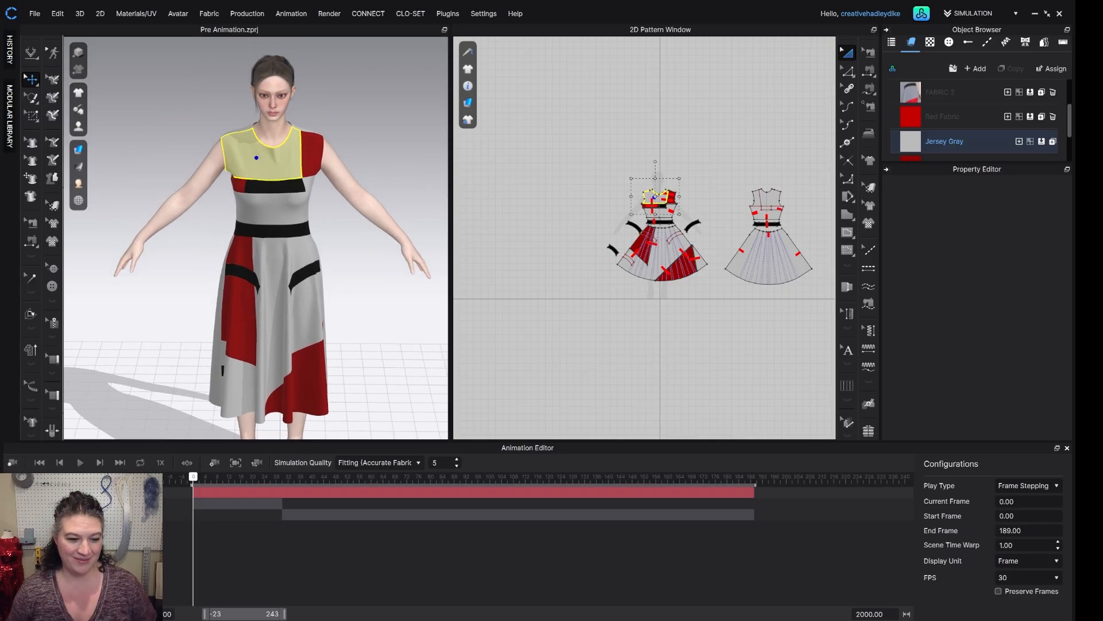
key(Delete)
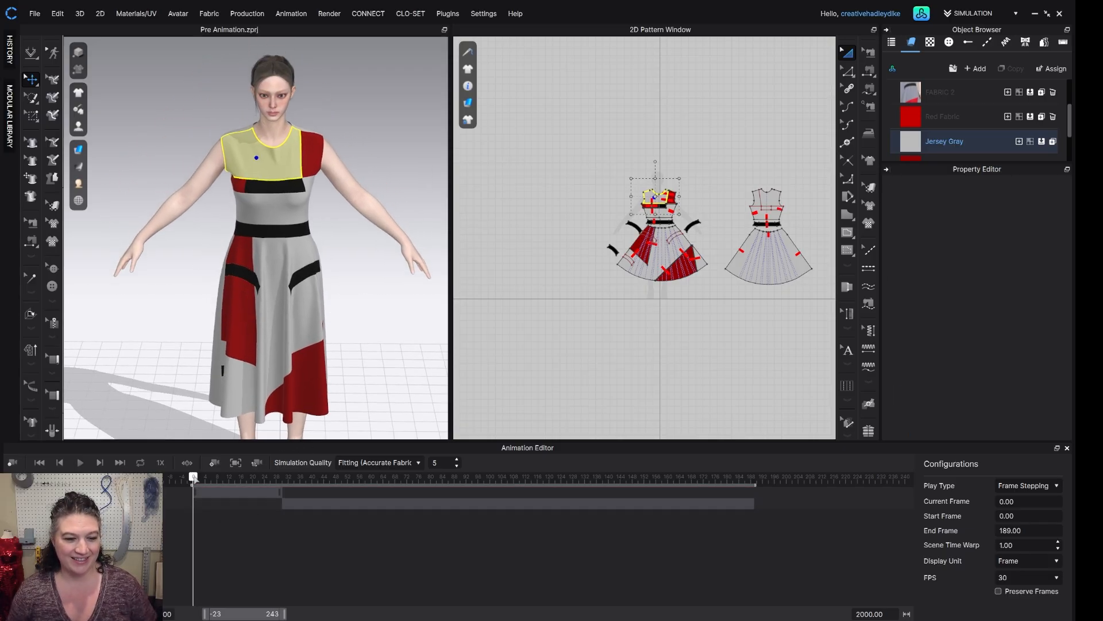
mouse_move(193, 480)
mouse_down()
mouse_move(406, 479)
mouse_move(195, 476)
mouse_up()
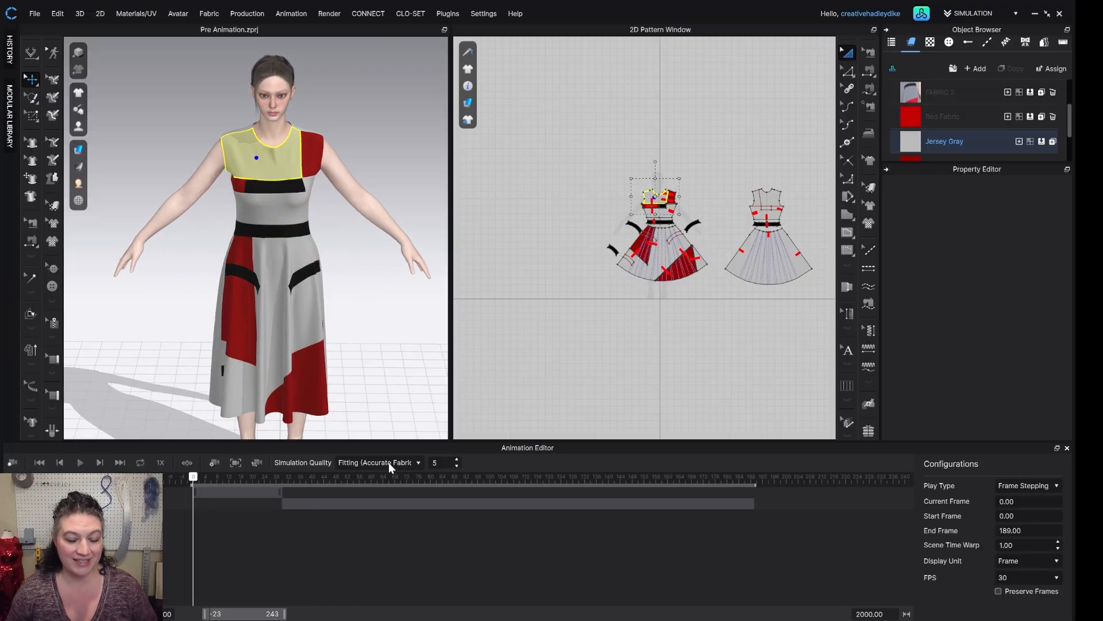
Step: Expand the 3D window over the 2D Pattern Window and frame the whole avatar from a three-quarter angle
scroll(357, 379, down, 3)
mouse_move(352, 372)
right_down()
mouse_move(314, 334)
mouse_move(345, 391)
right_up()
drag(451, 374, 862, 377)
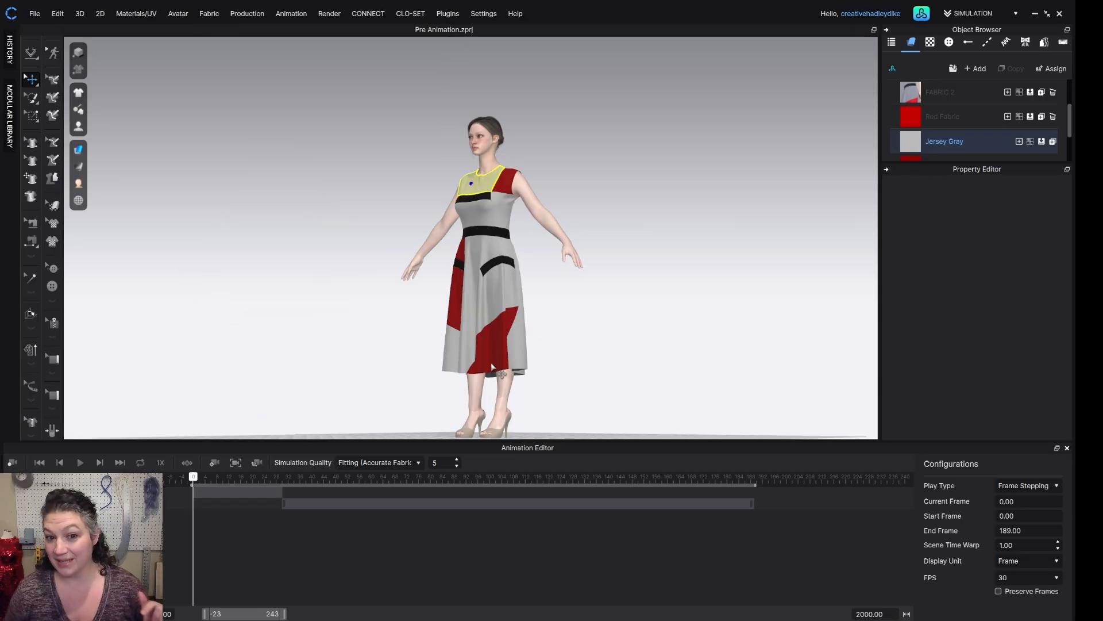
mouse_move(510, 362)
right_down()
mouse_move(499, 364)
mouse_move(513, 371)
right_up()
scroll(513, 371, down, 2)
scroll(513, 372, down, 2)
middle_drag(513, 372, 495, 333)
scroll(495, 332, up, 2)
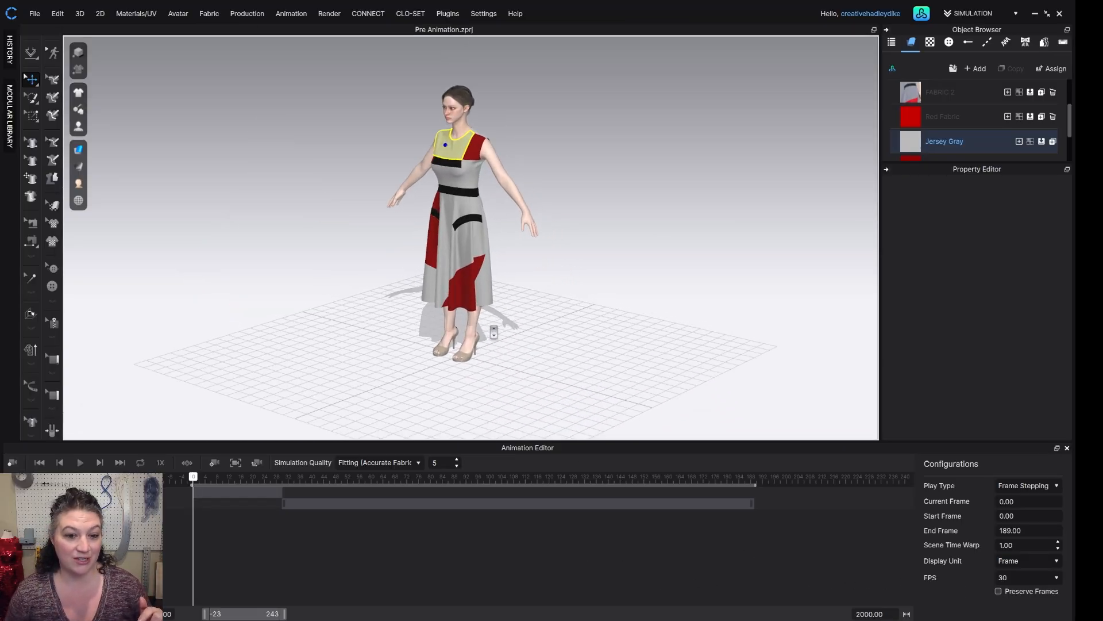
Step: Record the dress animation at Fitting (Accurate Fabric) simulation quality through frame 189 and view the result from the side
click(415, 463)
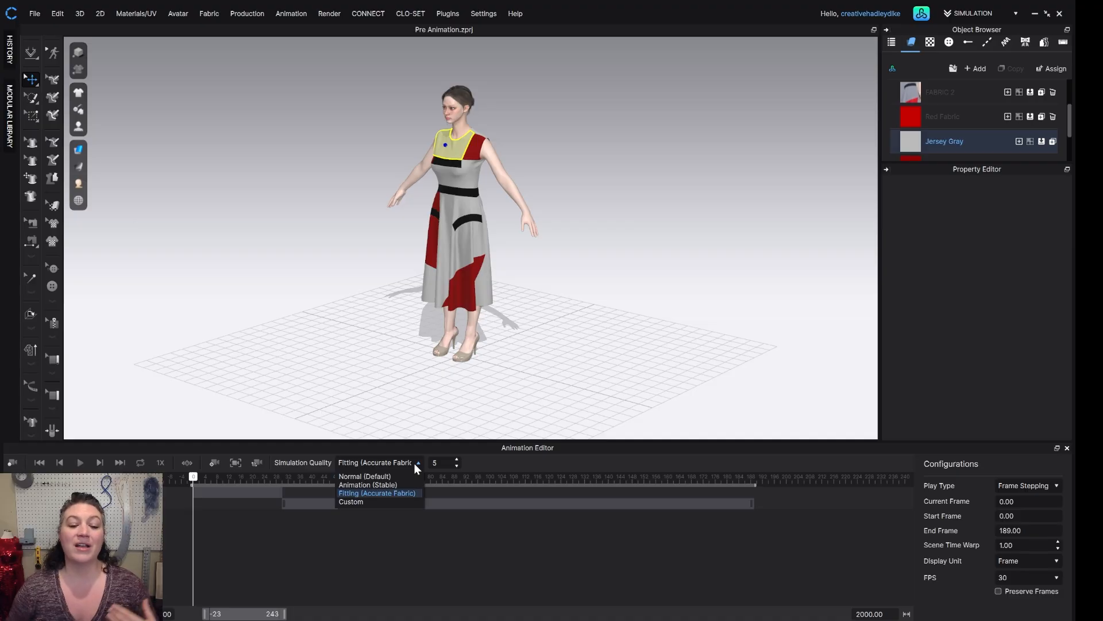
click(364, 492)
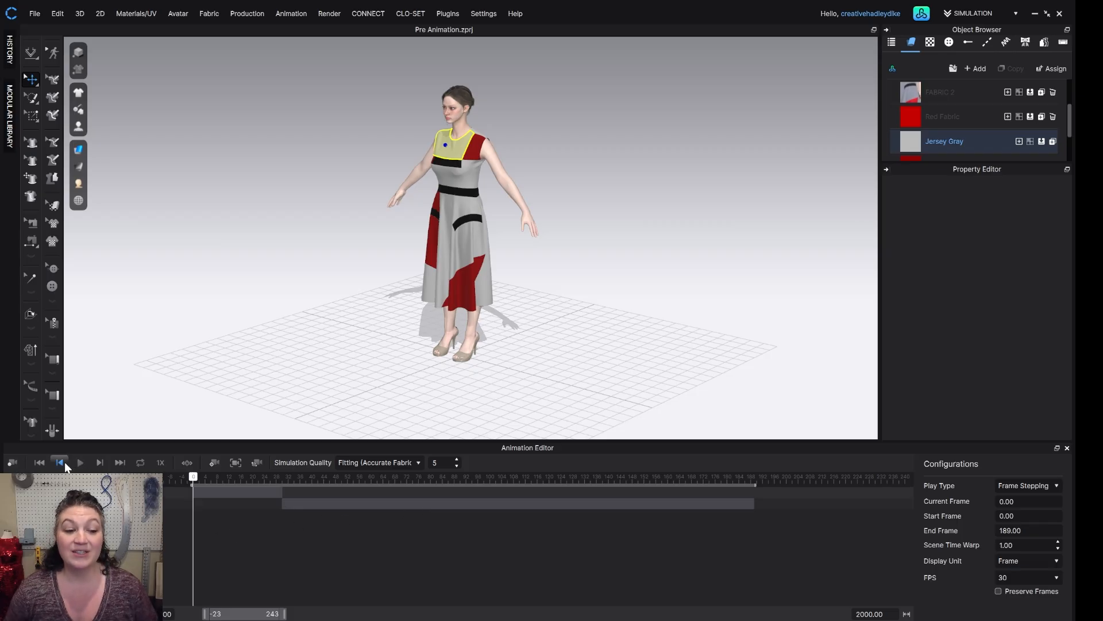
click(12, 462)
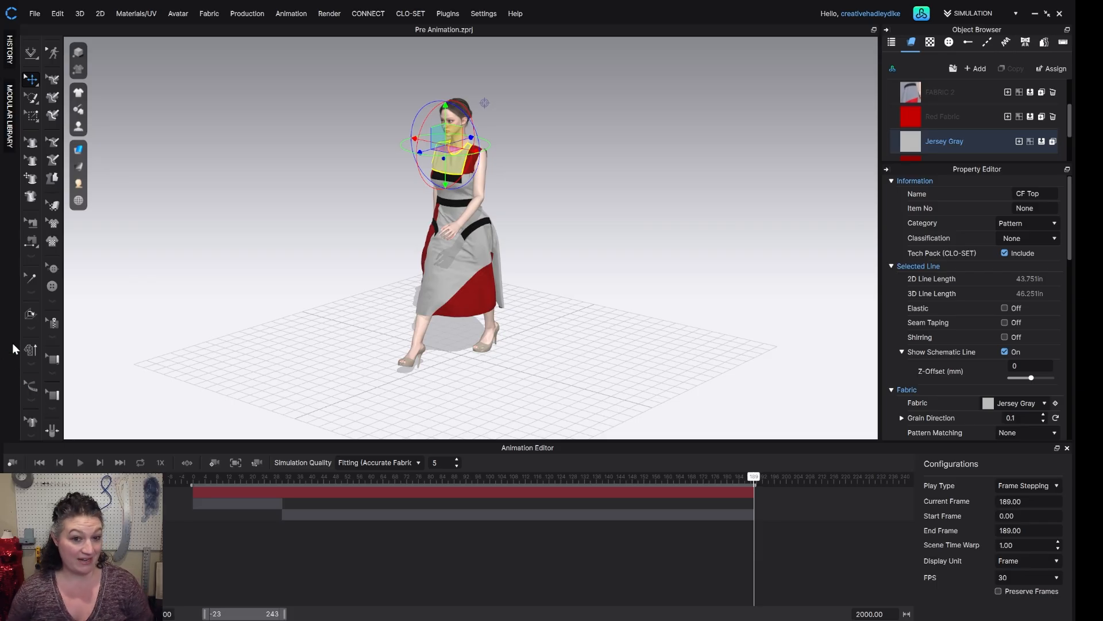
right_drag(561, 340, 409, 337)
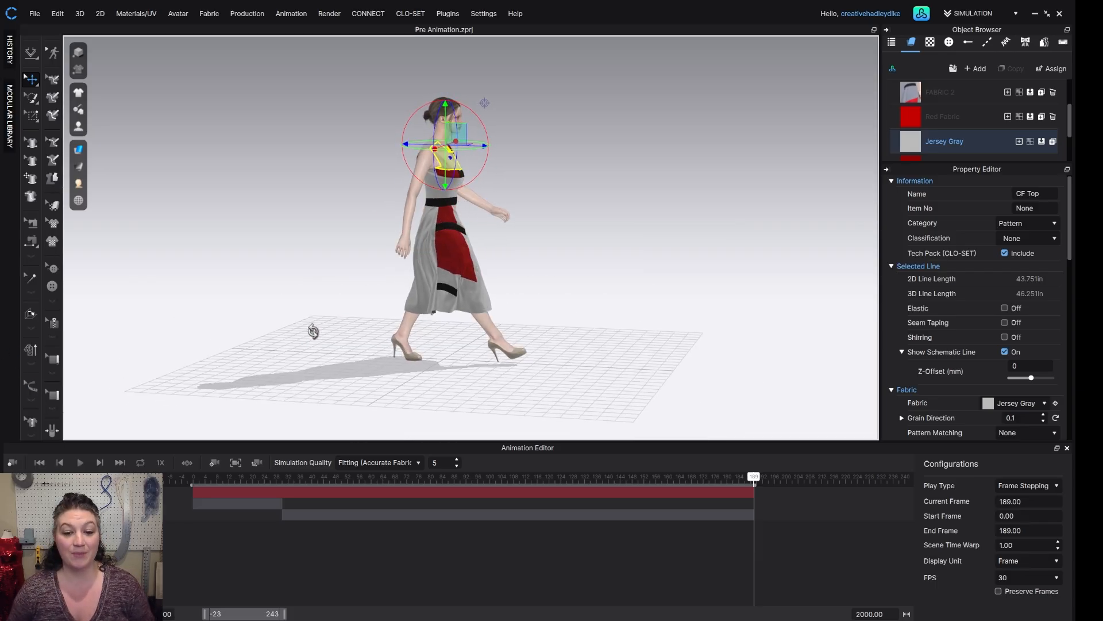
Step: Frame the avatar from a front three-quarter view and add a camera keyframe at frame 30
right_drag(314, 331, 518, 338)
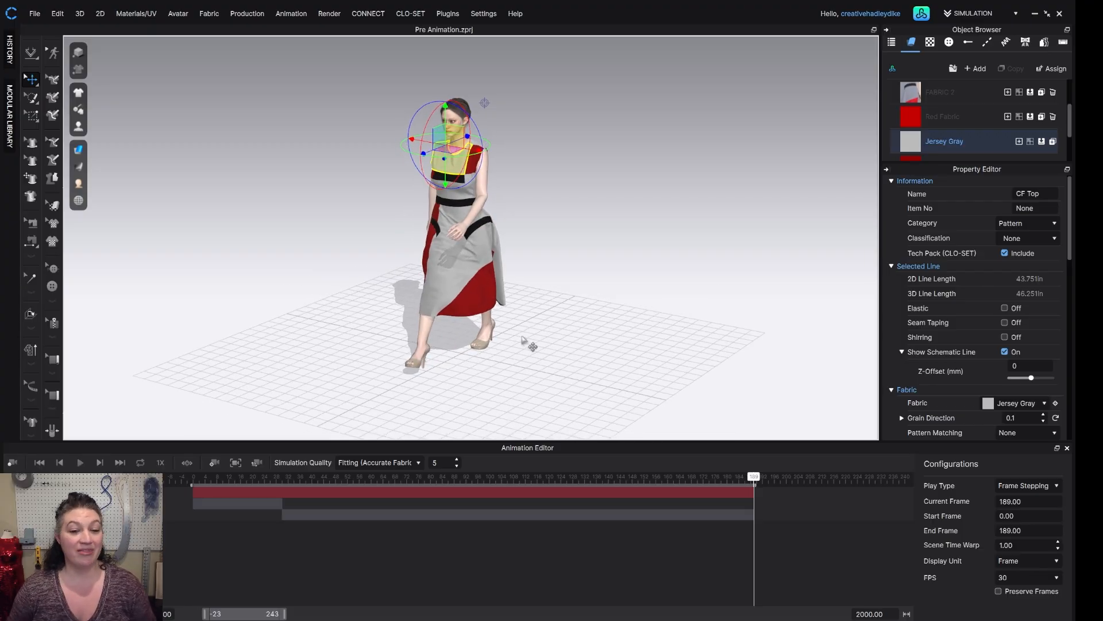
scroll(525, 342, up, 2)
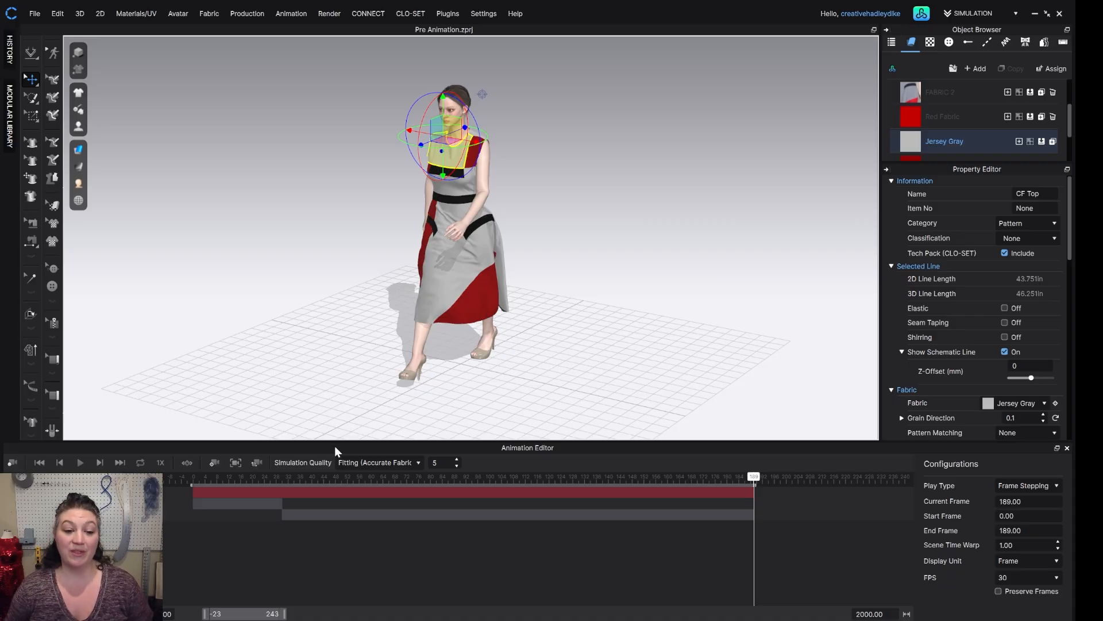
click(283, 478)
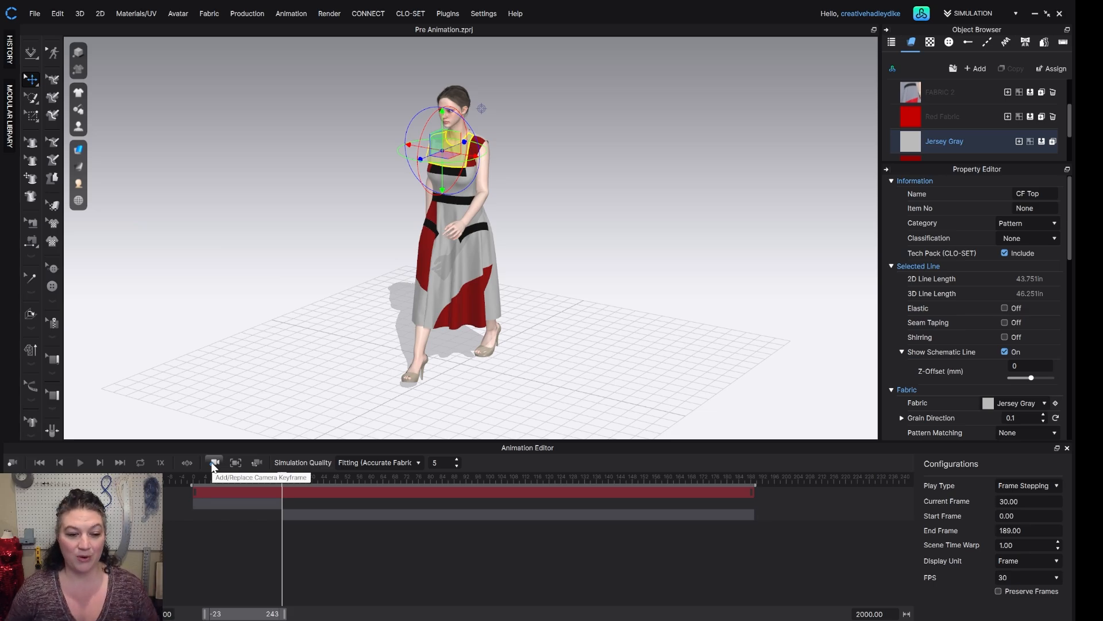
click(214, 464)
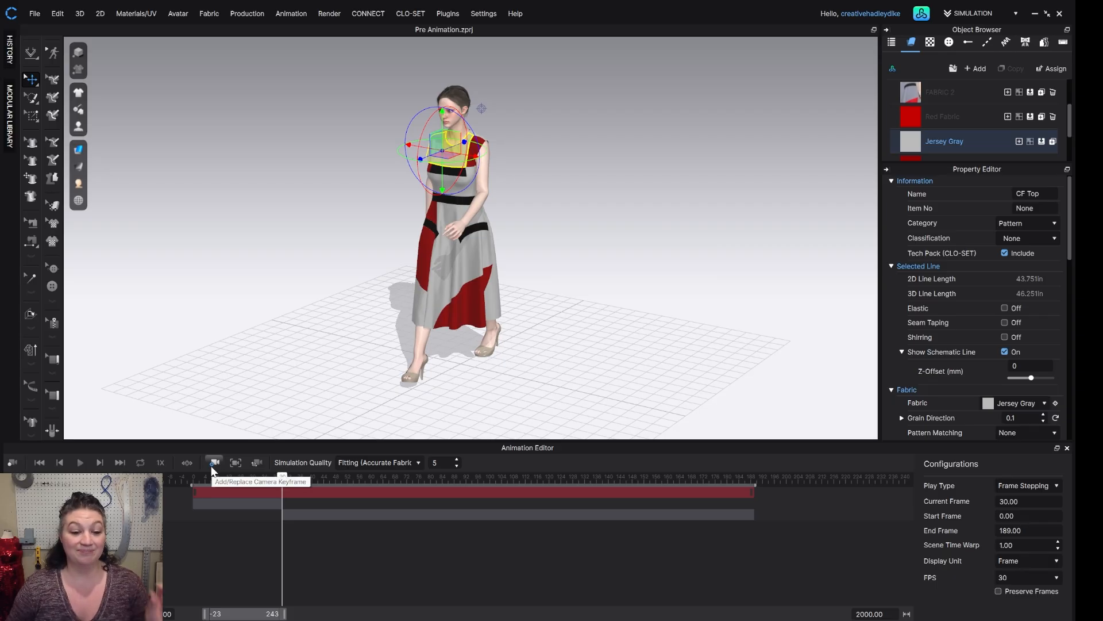
click(212, 465)
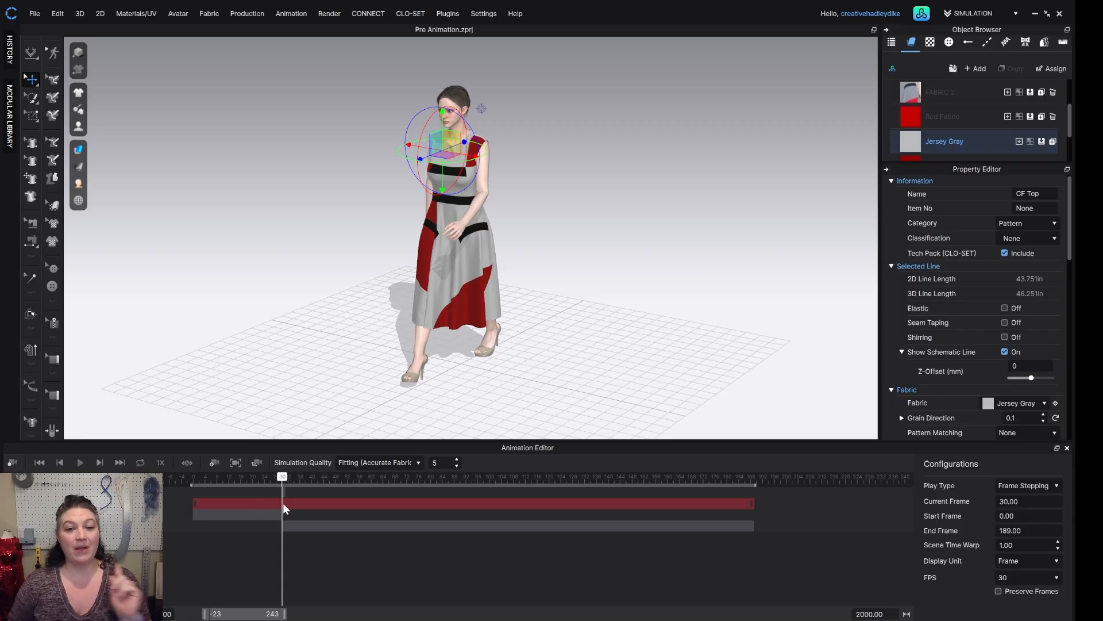
Step: Open the Camera Preview beside the avatar and zoom the 3D view out until the keyframed camera can be inspected
click(233, 466)
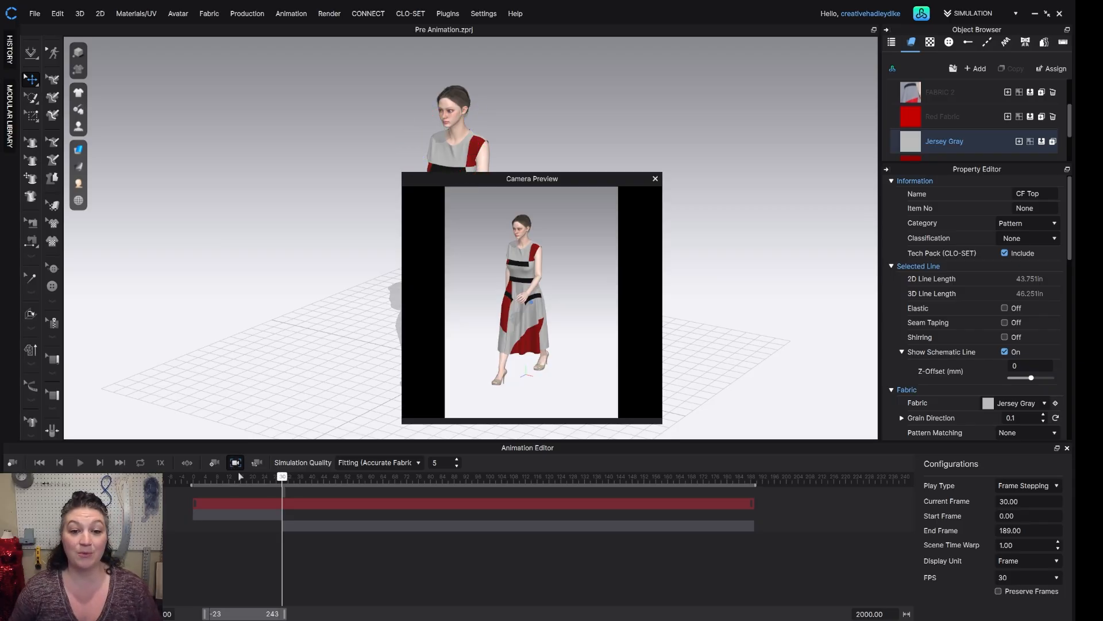
drag(578, 177, 820, 88)
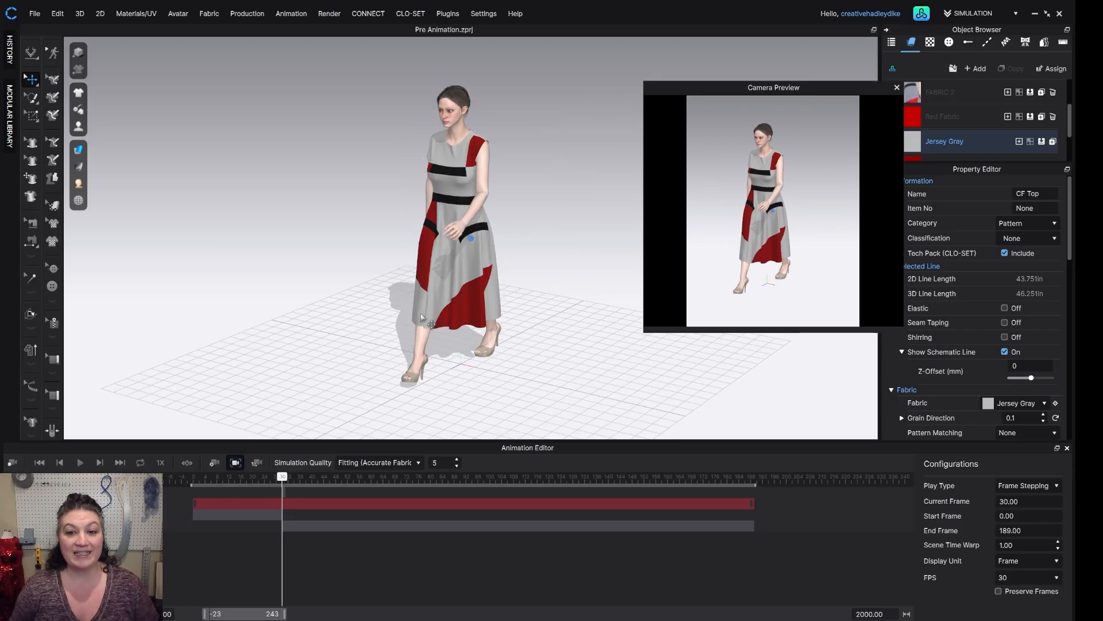
scroll(377, 329, down, 1)
scroll(374, 328, up, 3)
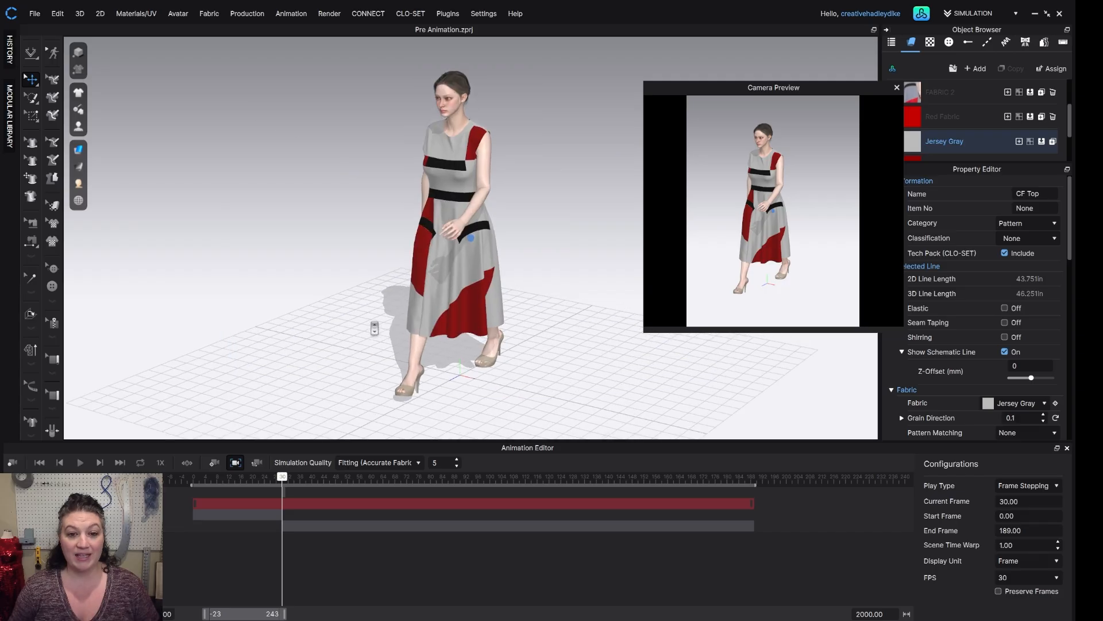
scroll(376, 322, down, 4)
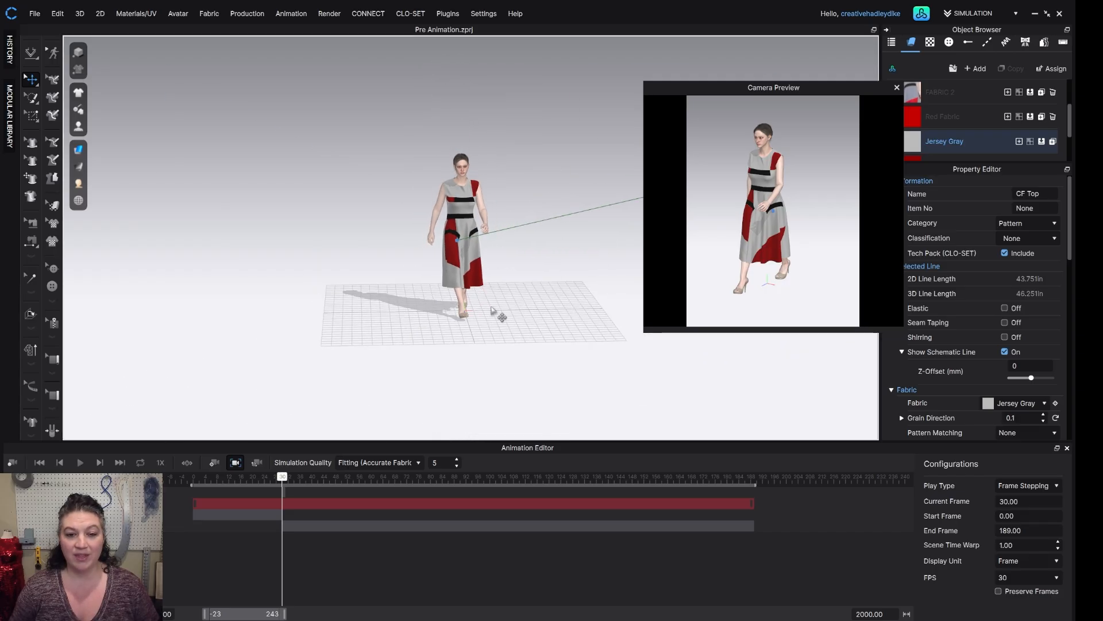
middle_drag(491, 310, 271, 313)
scroll(271, 313, down, 2)
middle_drag(401, 316, 278, 314)
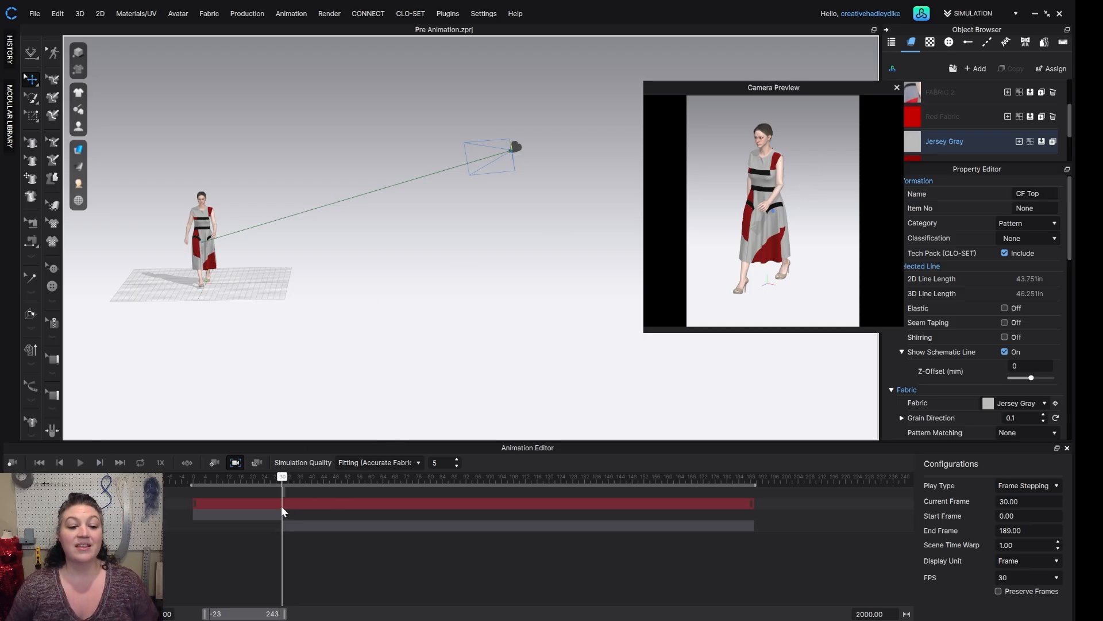
Step: Move the playhead to frame 189 and open the camera track's transform properties, keeping the Camera Preview clear of them
drag(283, 478, 753, 511)
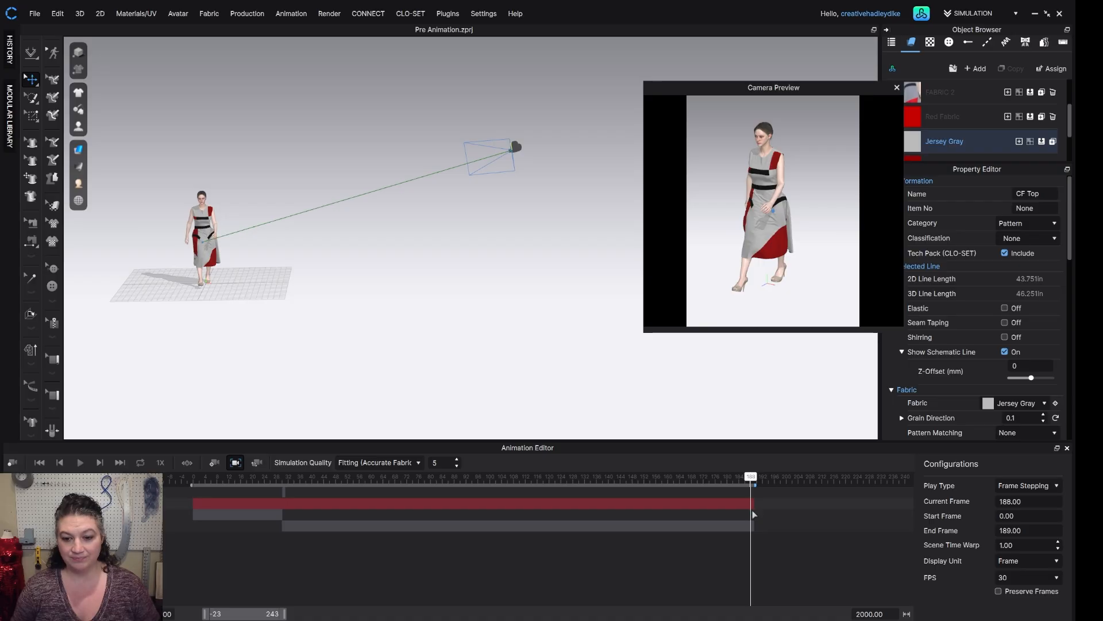
drag(753, 514, 755, 518)
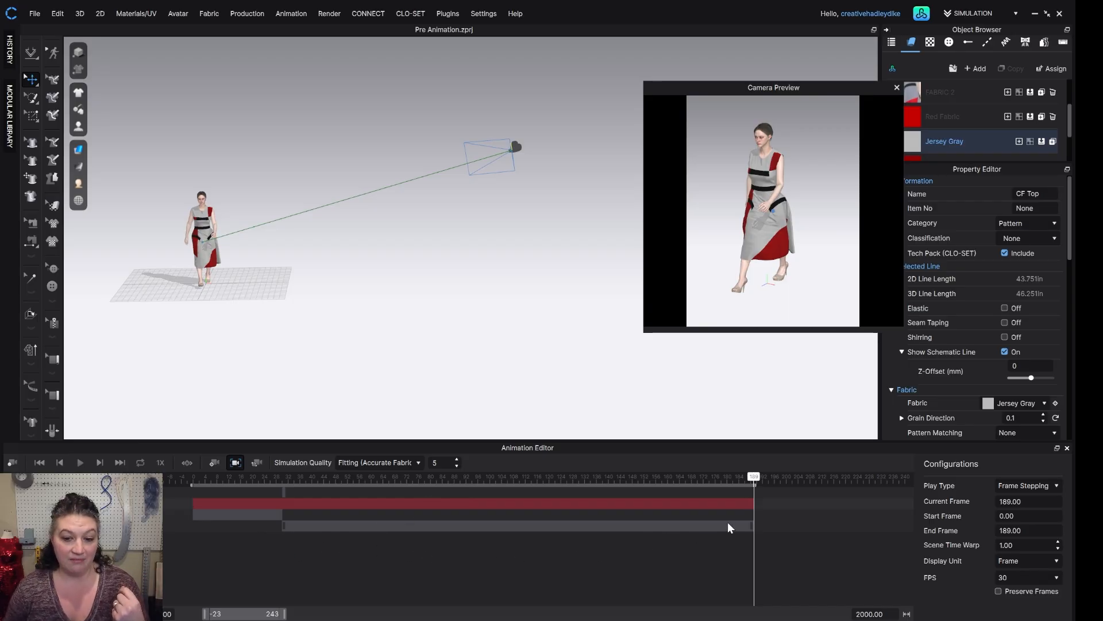
click(752, 492)
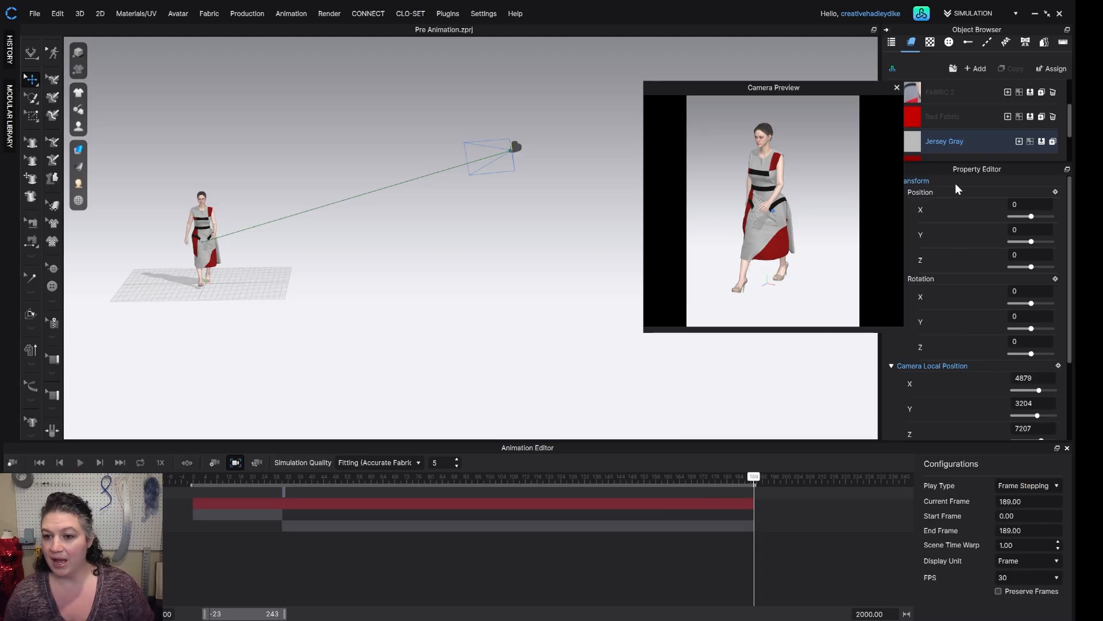
drag(818, 92, 770, 100)
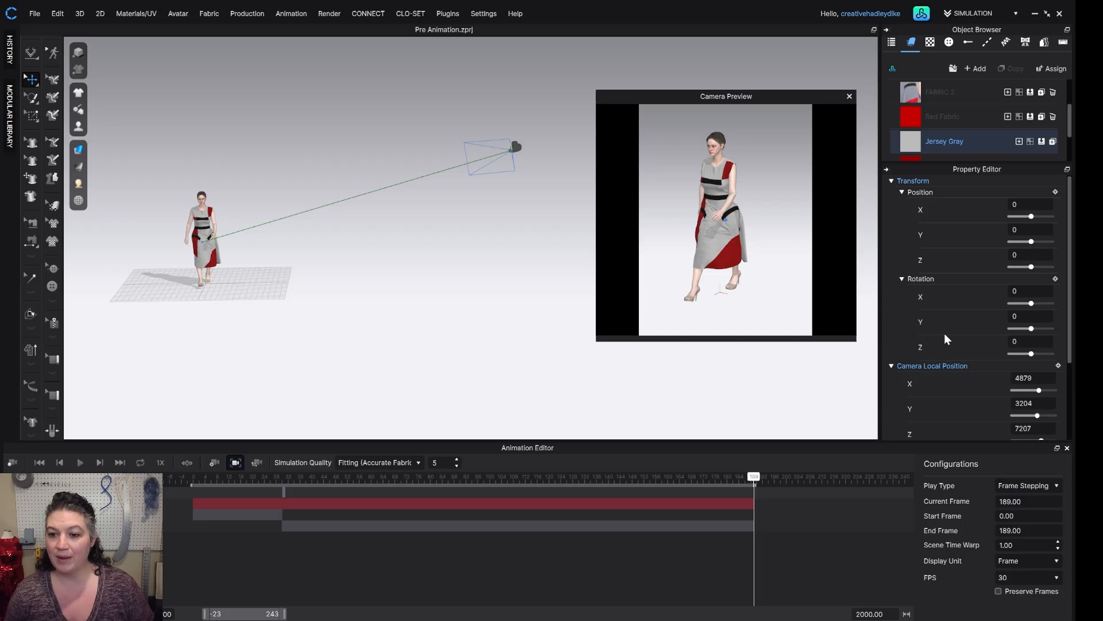
scroll(984, 334, down, 3)
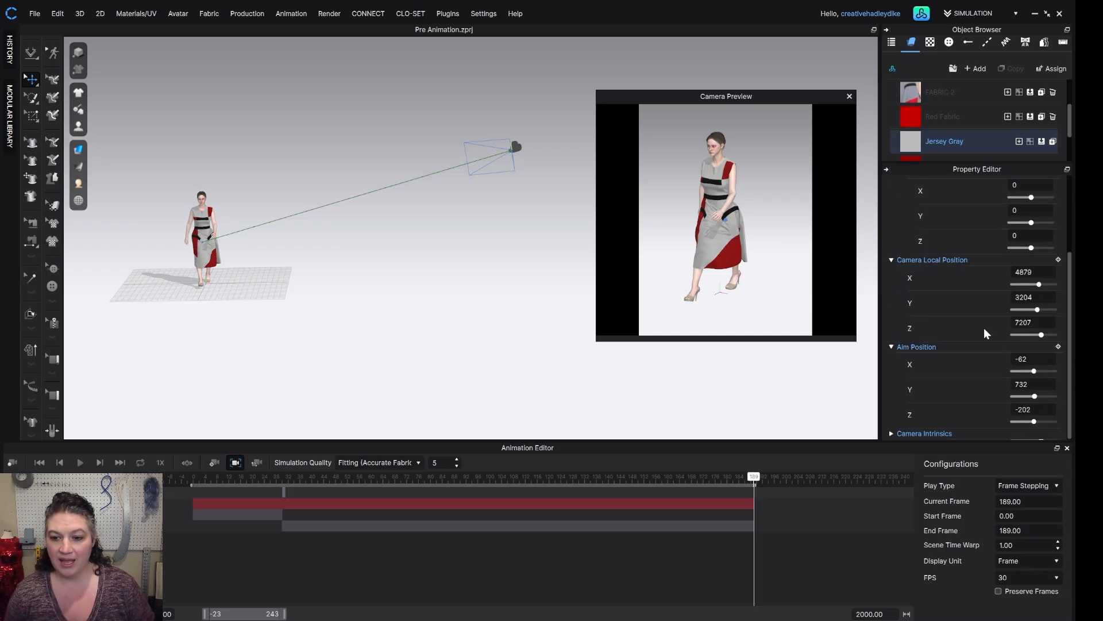
scroll(984, 334, up, 3)
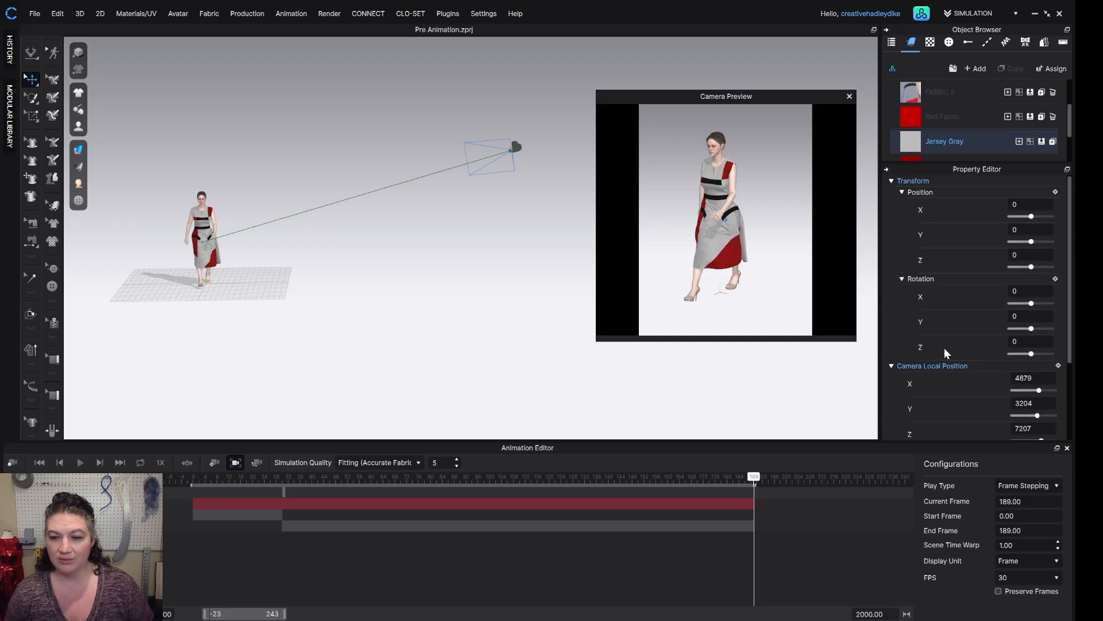
Step: Set the camera's Y rotation to 360, add a camera keyframe at frame 189, and scrub the timeline to review the orbit
click(1033, 317)
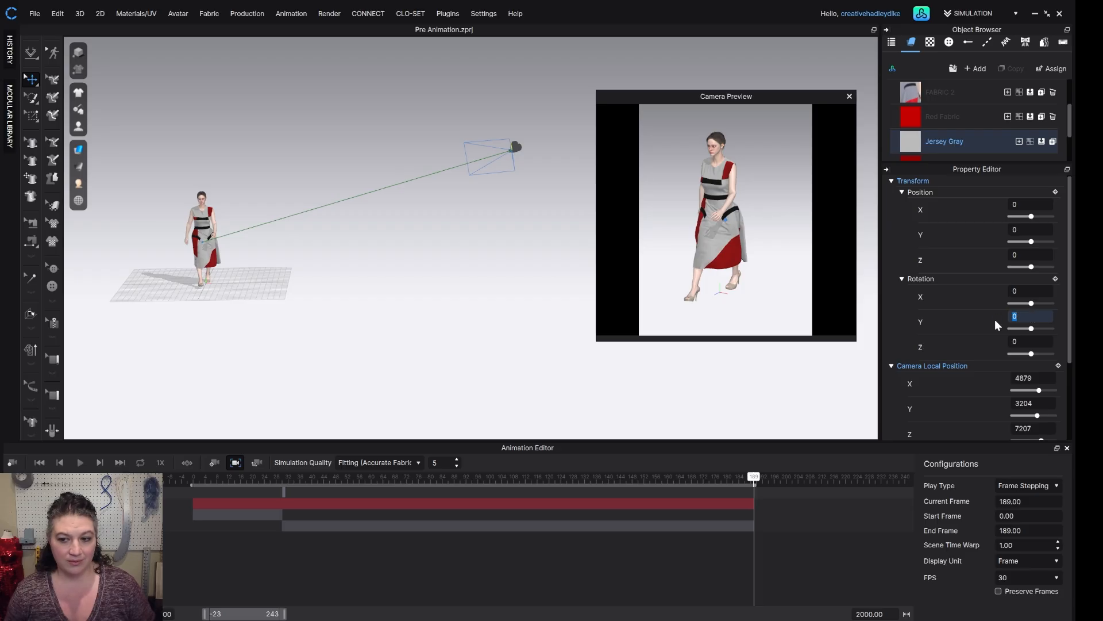
drag(1032, 328, 1038, 328)
click(1035, 317)
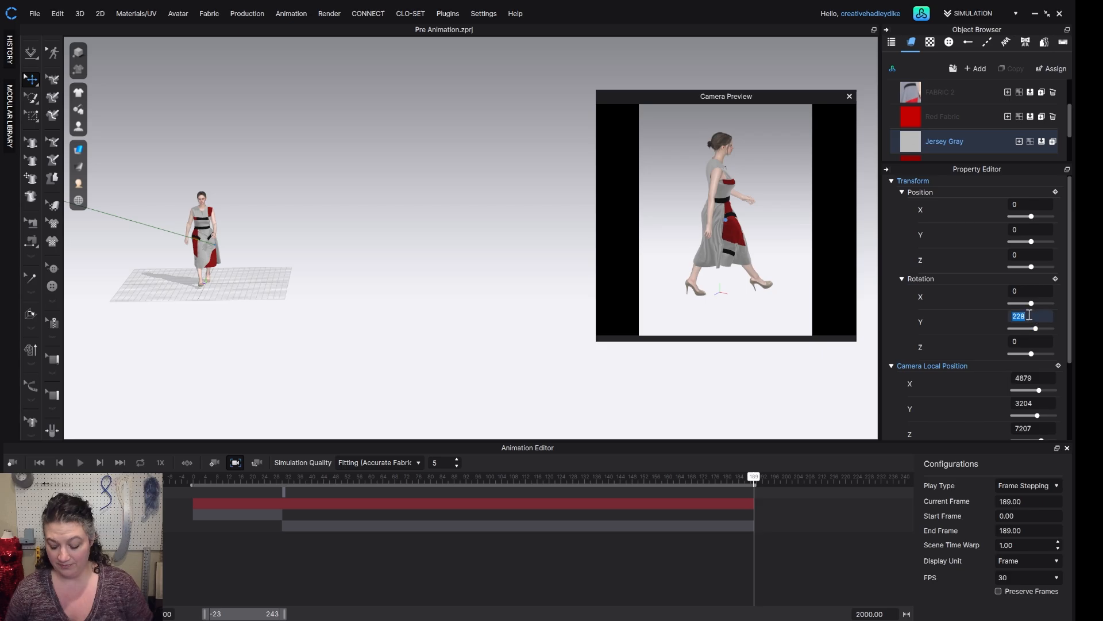
text(36)
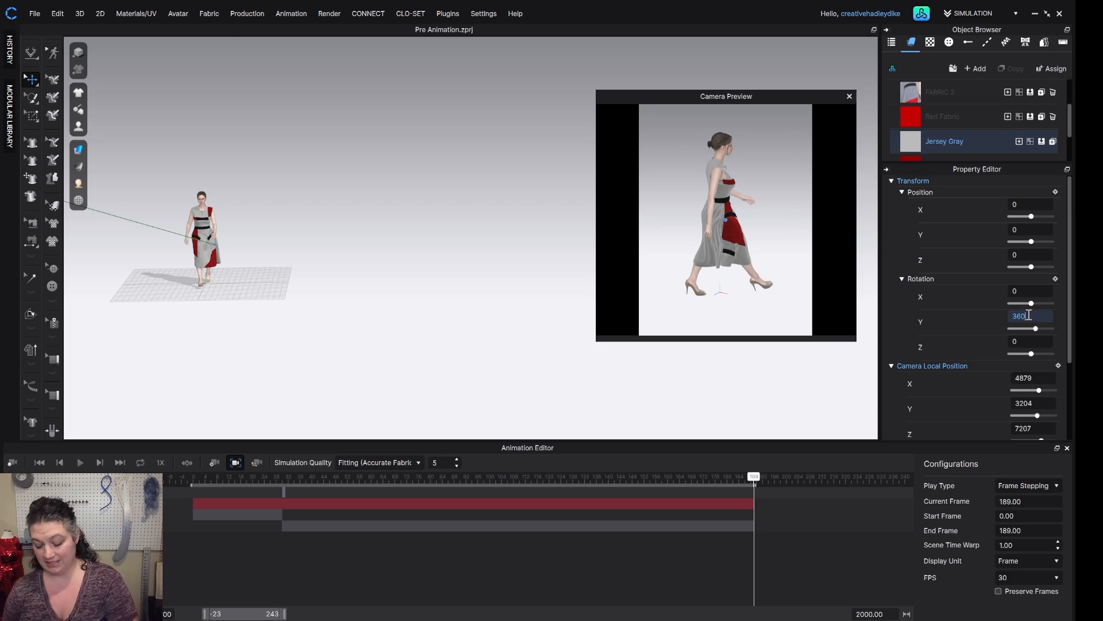
text(0)
key(Return)
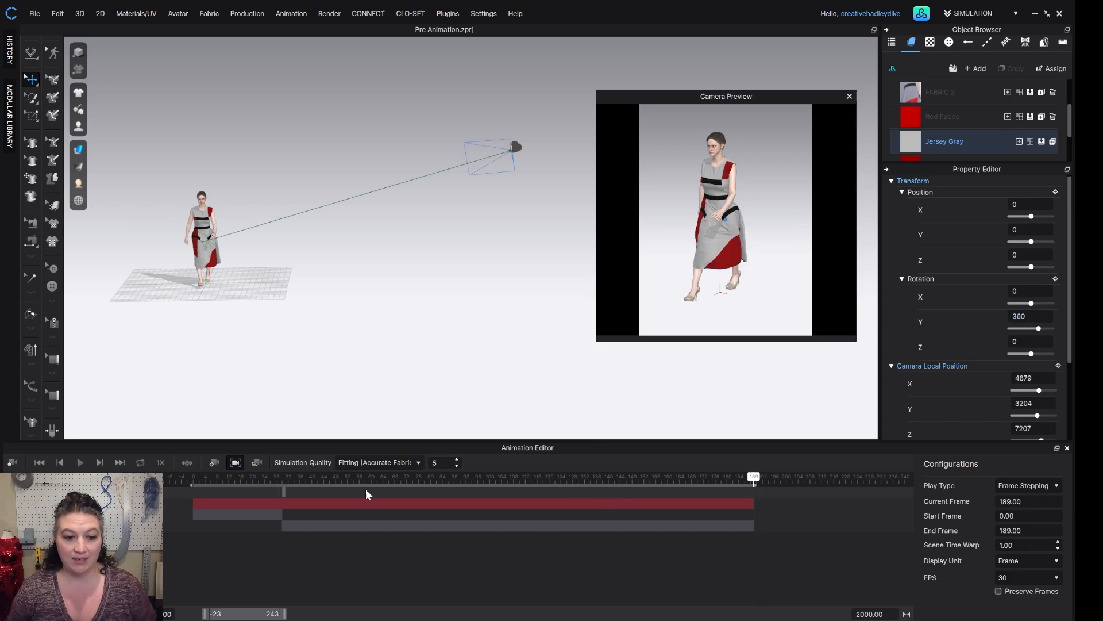
click(214, 463)
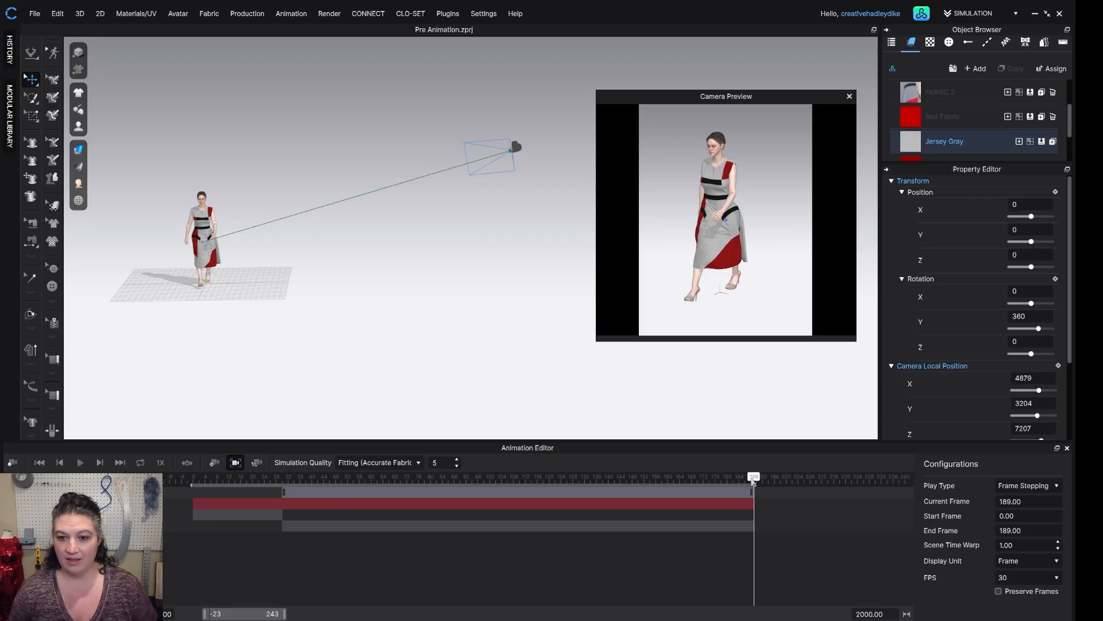
drag(753, 482, 283, 519)
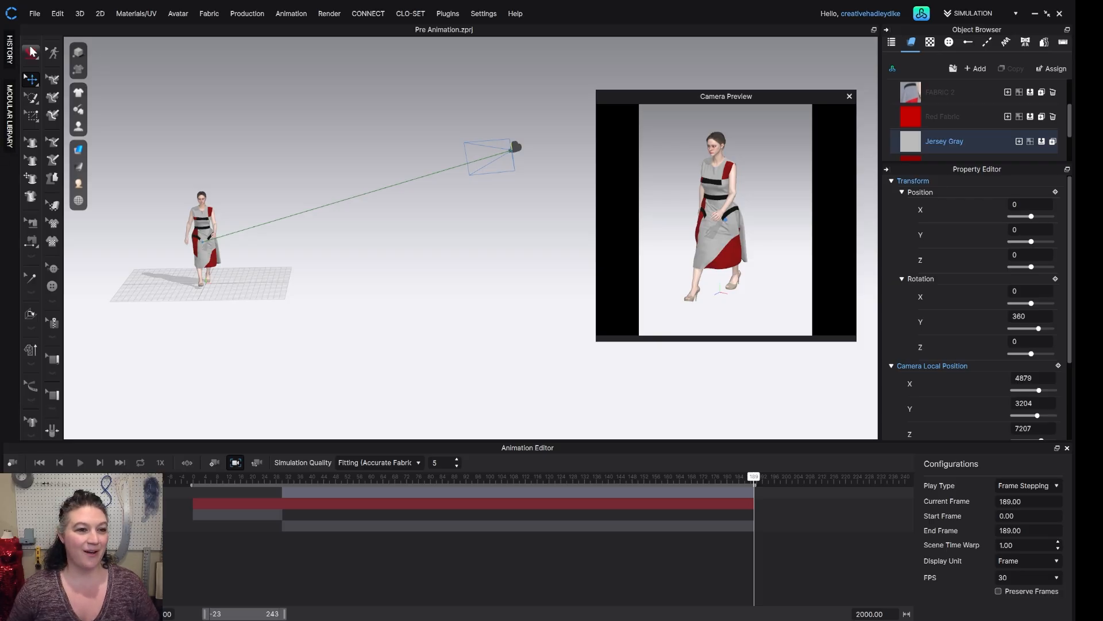
Step: Start an Animation video capture and move the Camera Preview away from the capture frame
click(35, 14)
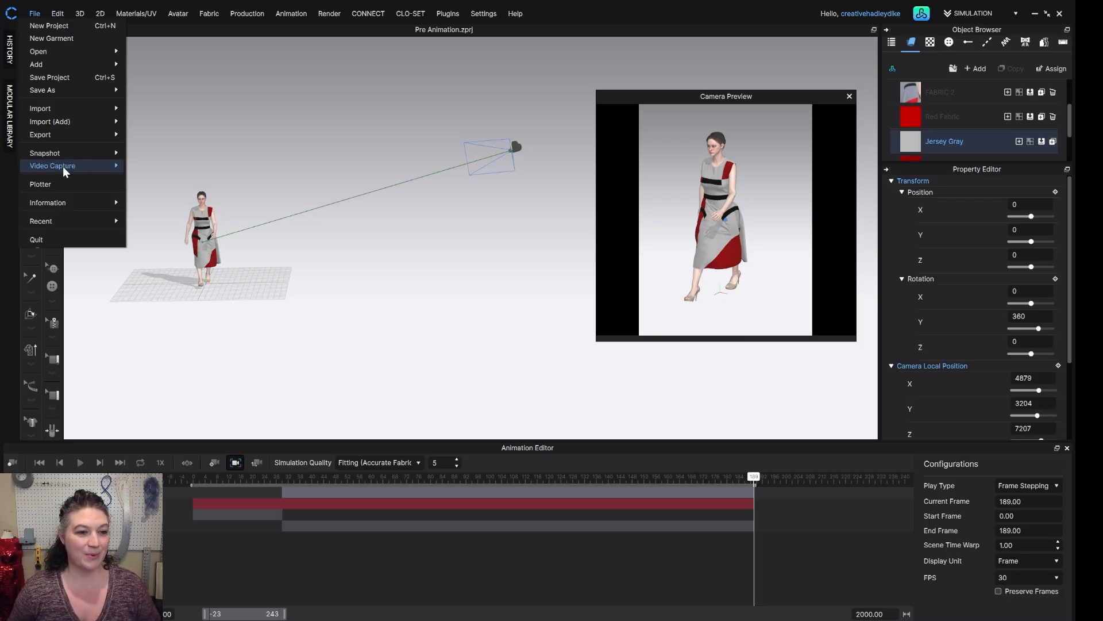
mouse_move(67, 168)
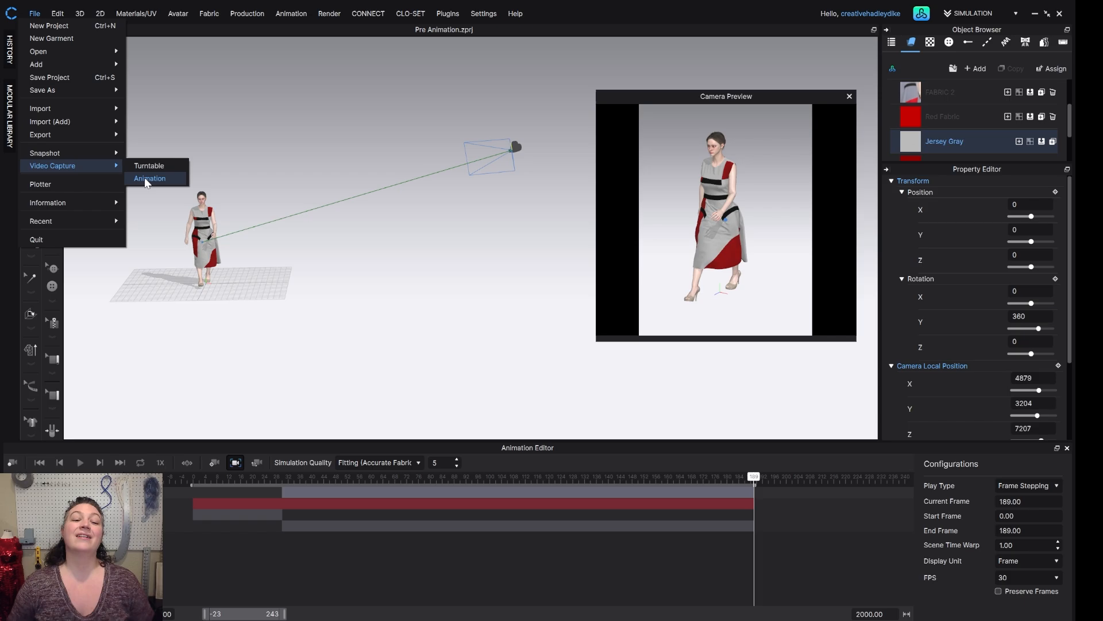
click(148, 178)
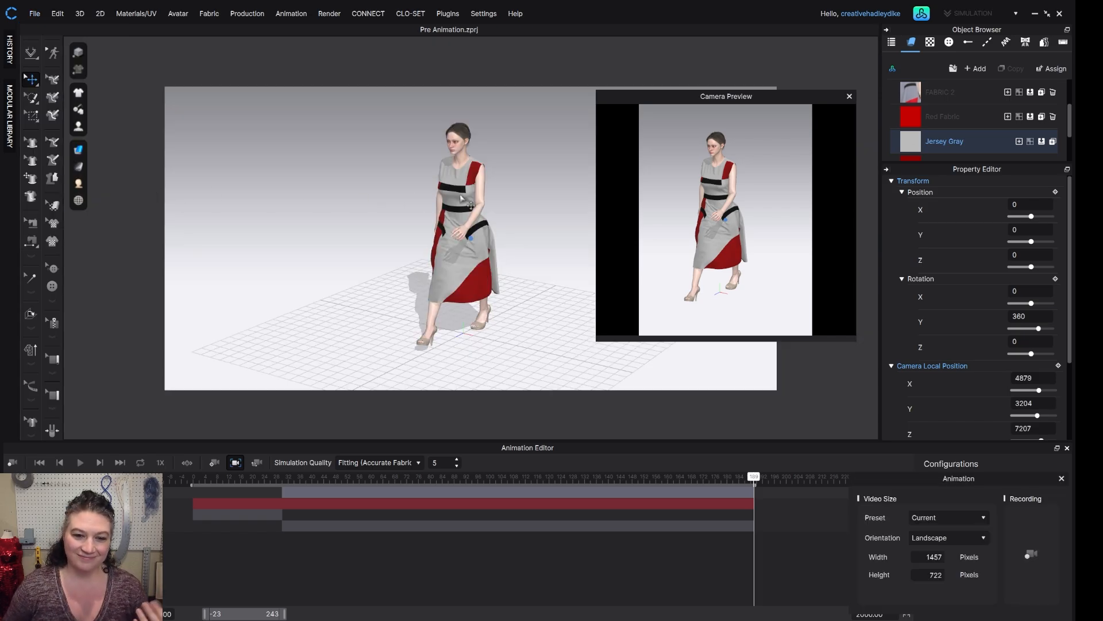
drag(800, 100, 918, 96)
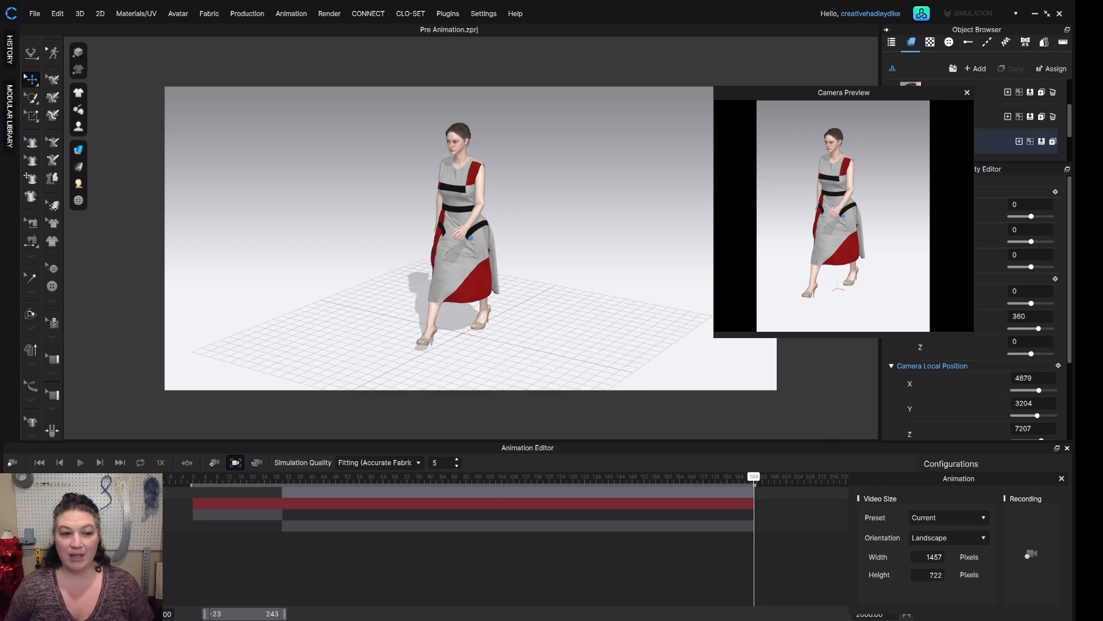
click(35, 13)
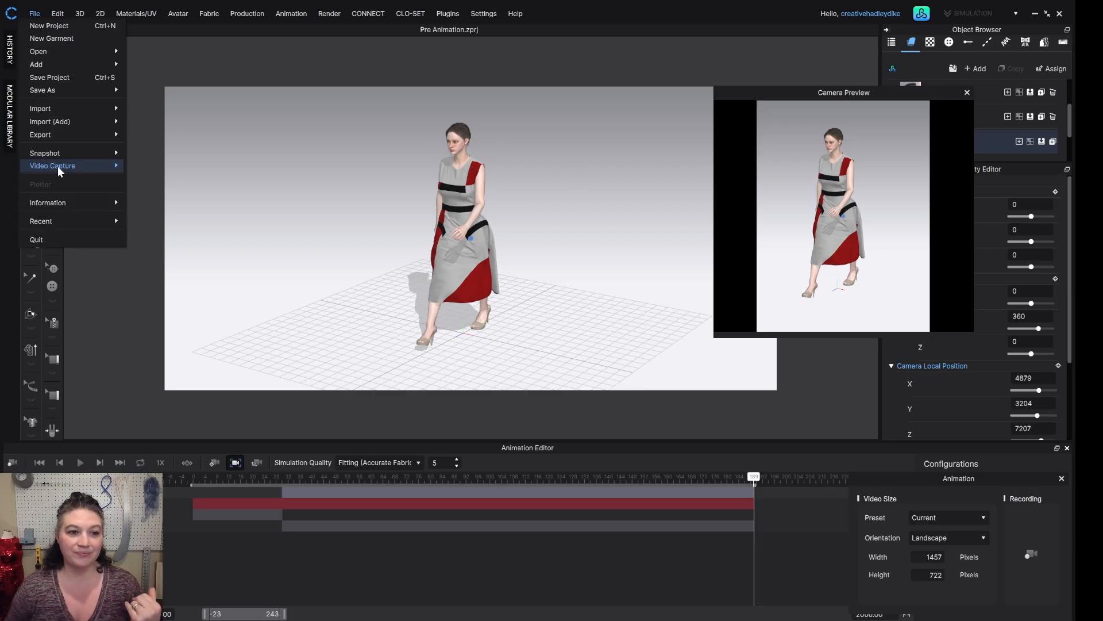
mouse_move(74, 169)
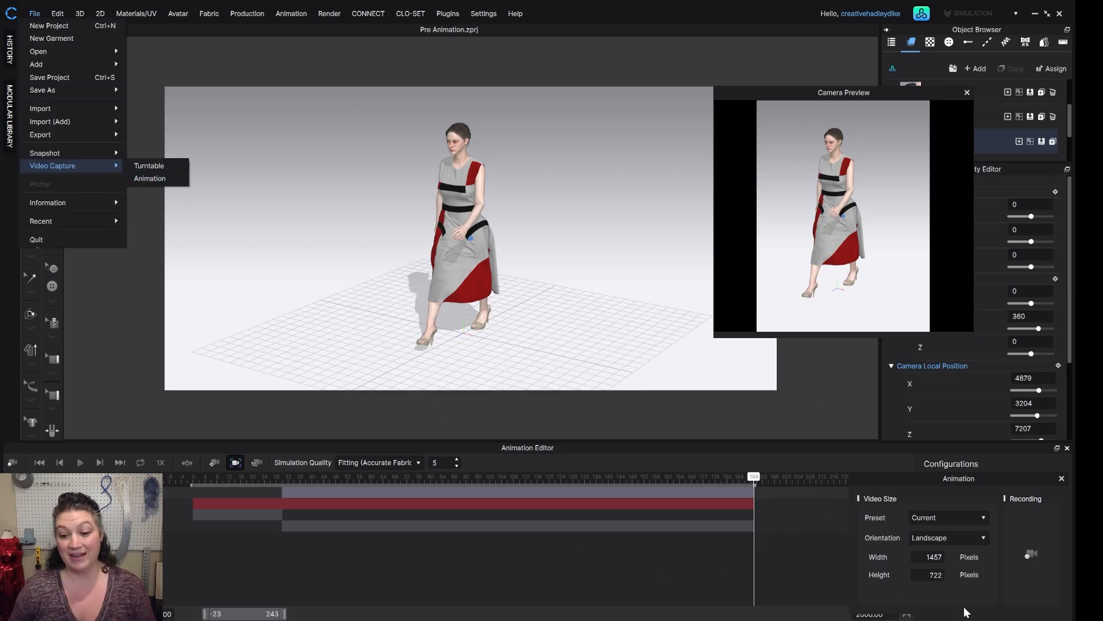
Step: Reposition the video capture settings and set the video orientation to Portrait
click(960, 481)
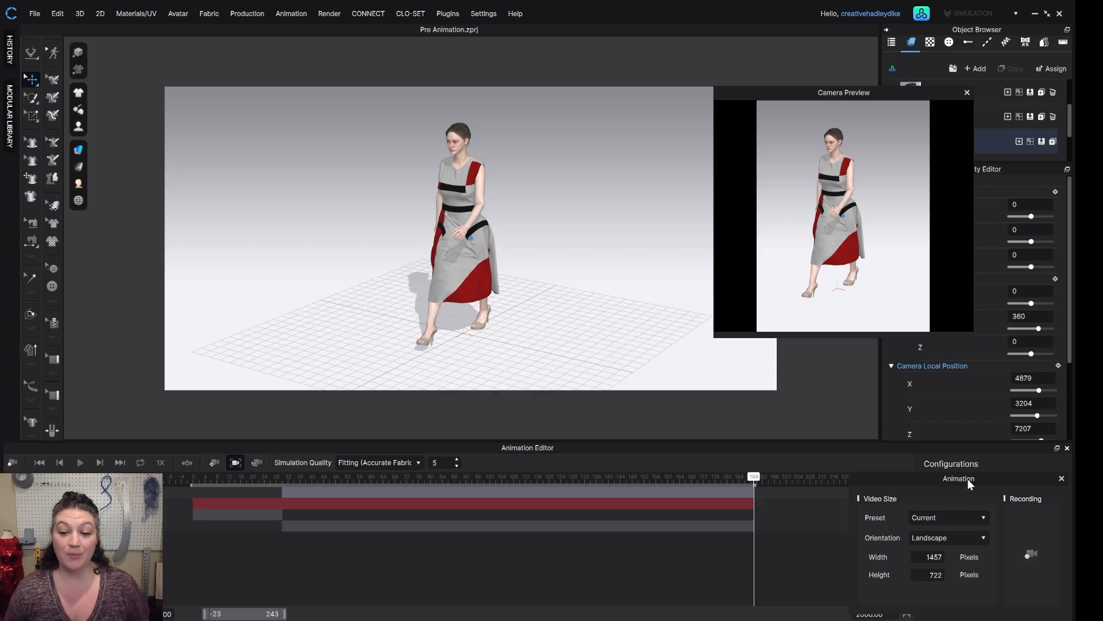
drag(968, 478, 942, 465)
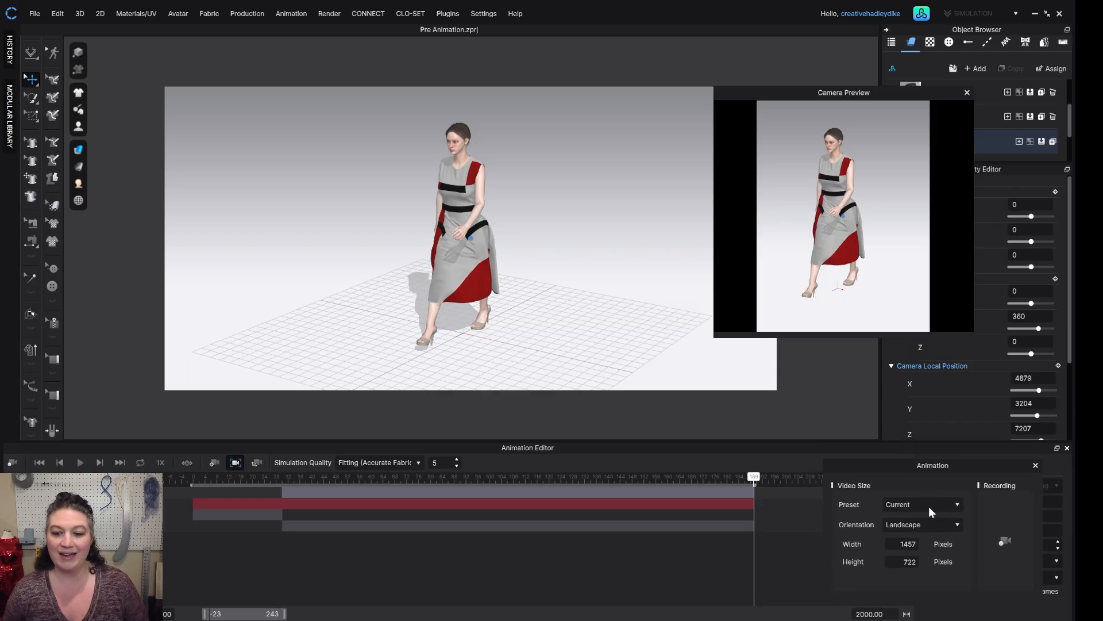
click(916, 524)
click(904, 536)
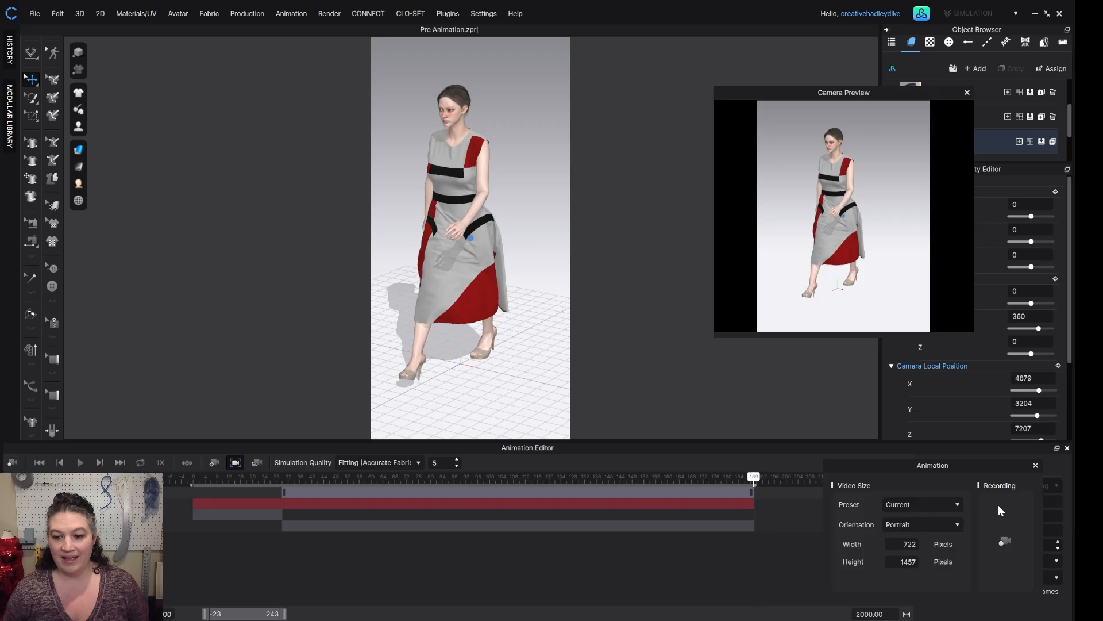
Step: Record the animation as a video, end the recording, and save the previewed result as an MP4 file
click(1003, 543)
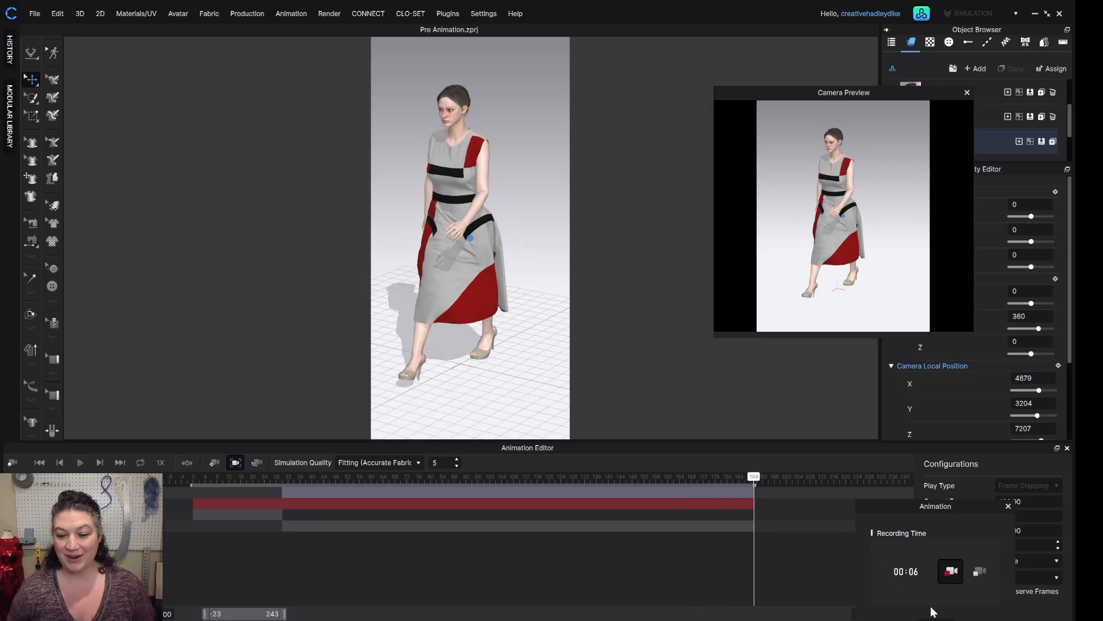
click(983, 571)
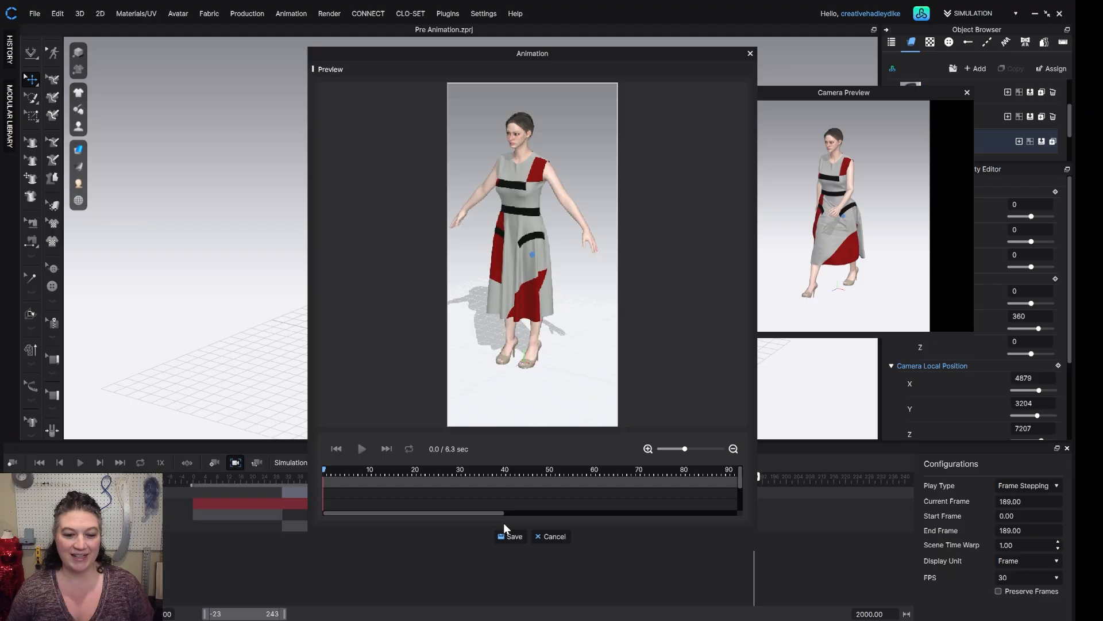
click(509, 535)
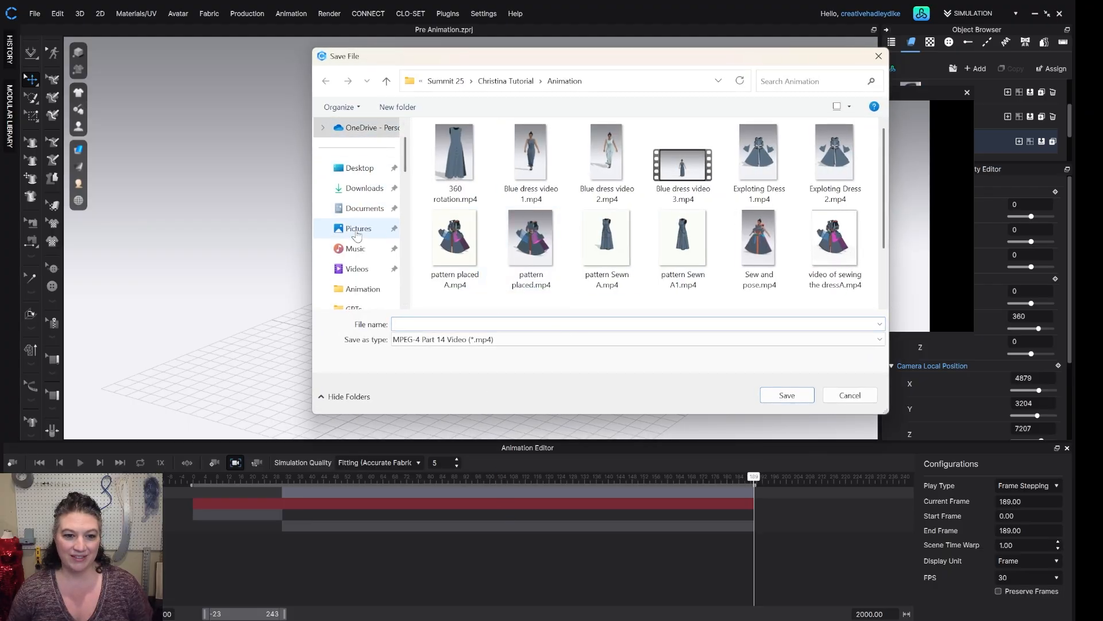
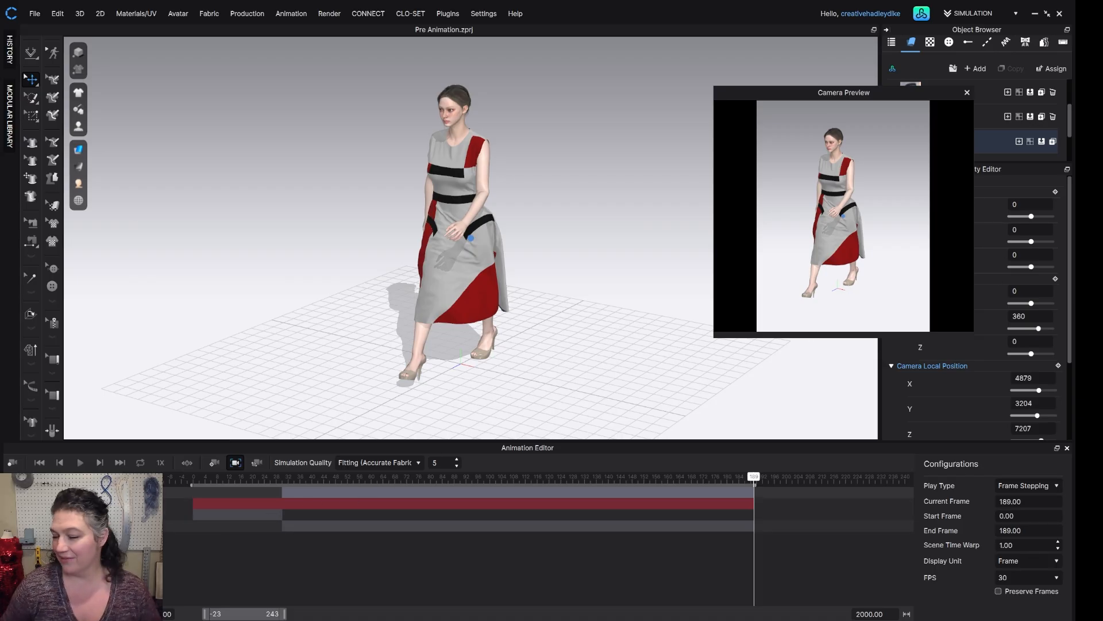
Step: Close the Camera Preview, remove the 360-degree orbit's camera track from the timeline, and clear the selection
click(967, 93)
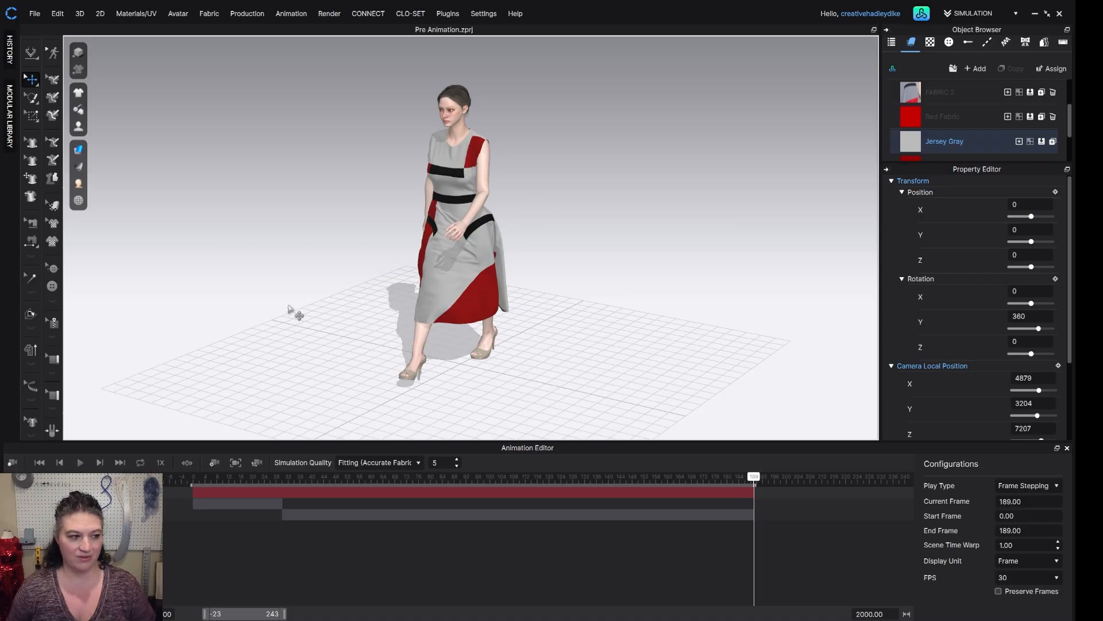
click(951, 120)
click(613, 255)
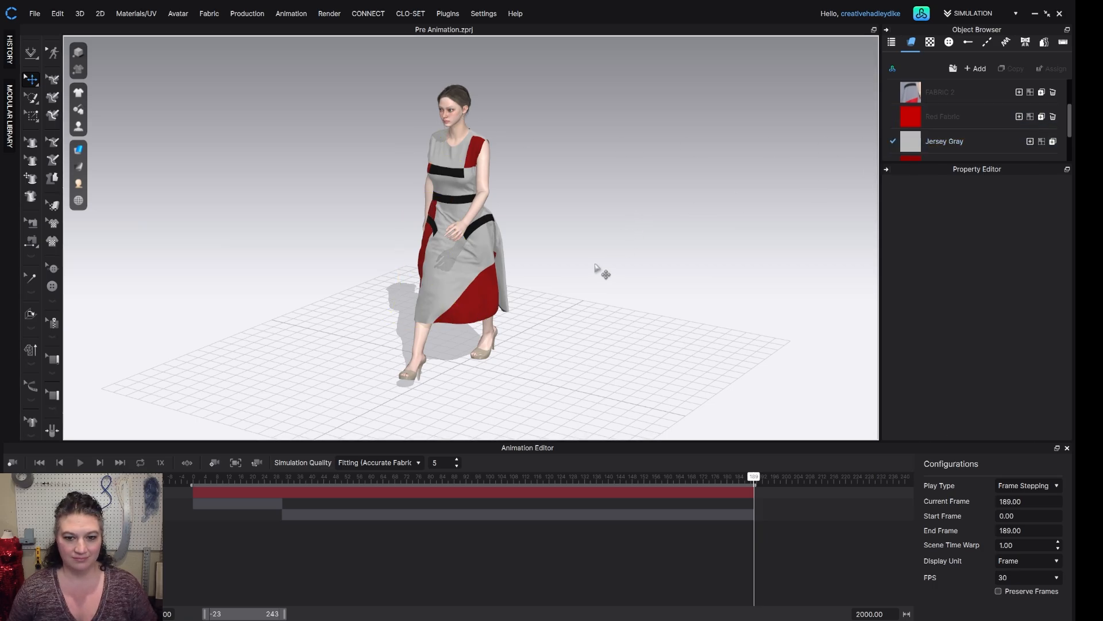
Step: Display the 2D Pattern Window beside the 3D view, shift the patterns within it, and turn off the camera preview mode
drag(745, 484, 713, 486)
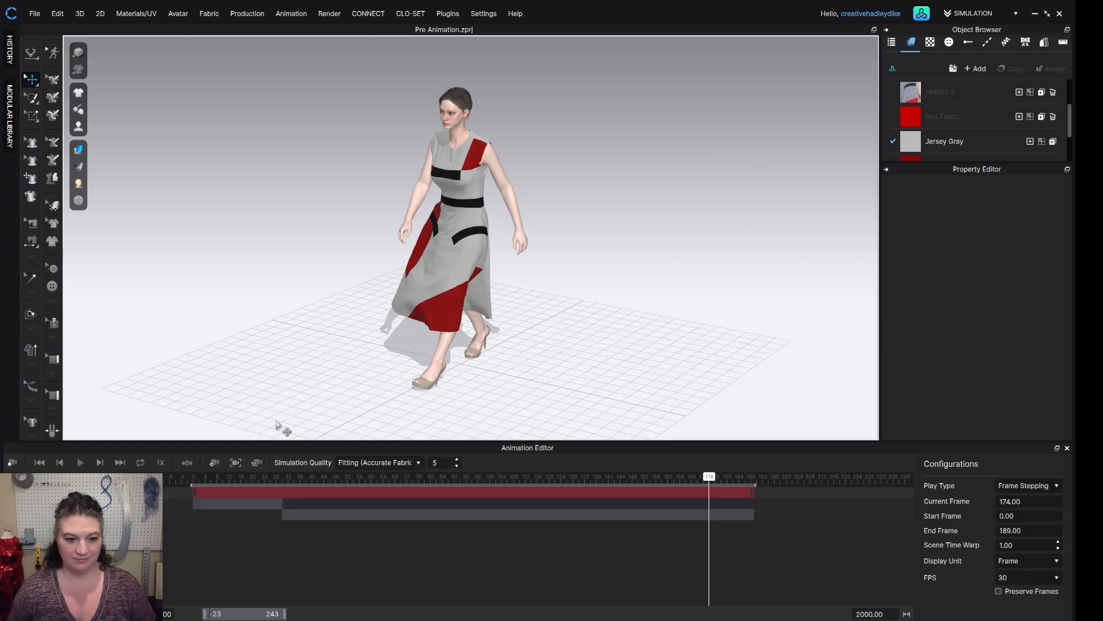
click(235, 463)
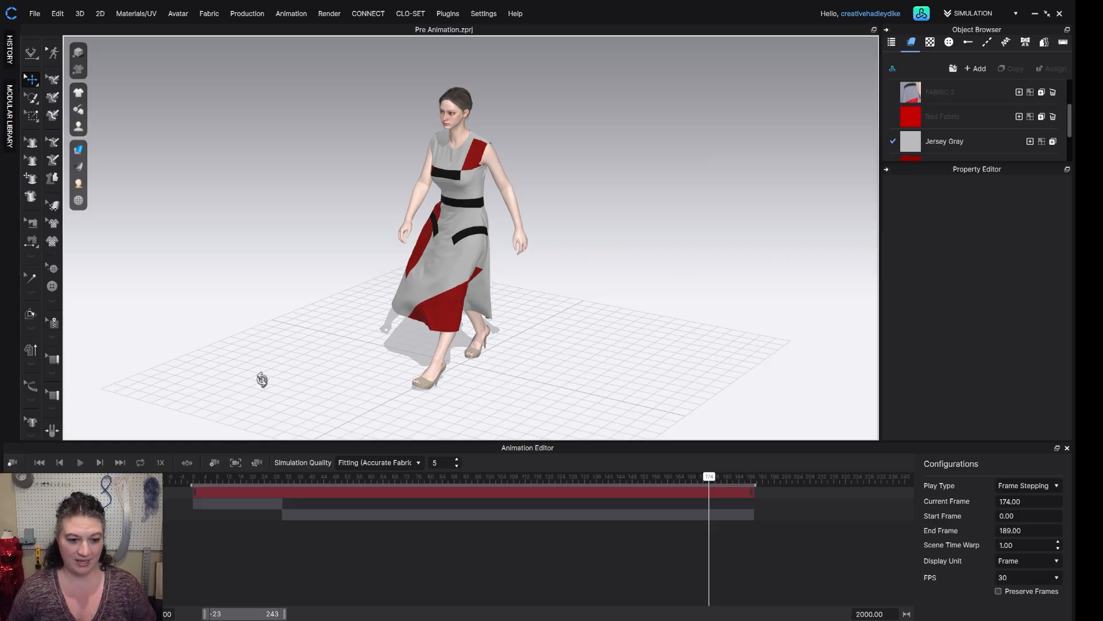
click(235, 463)
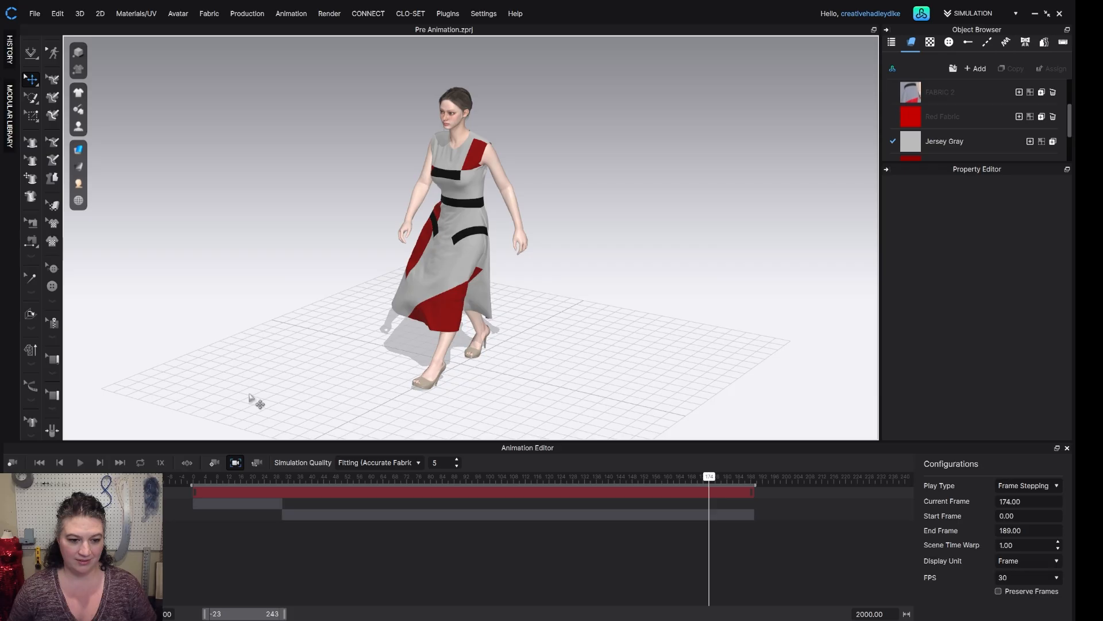
click(1034, 619)
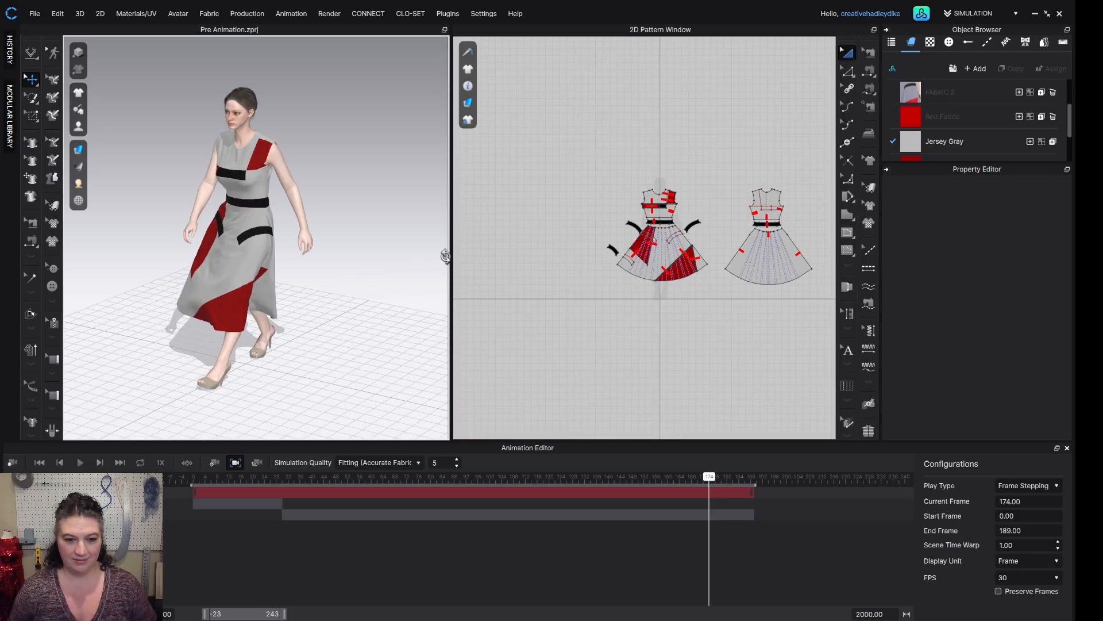
right_drag(522, 305, 372, 342)
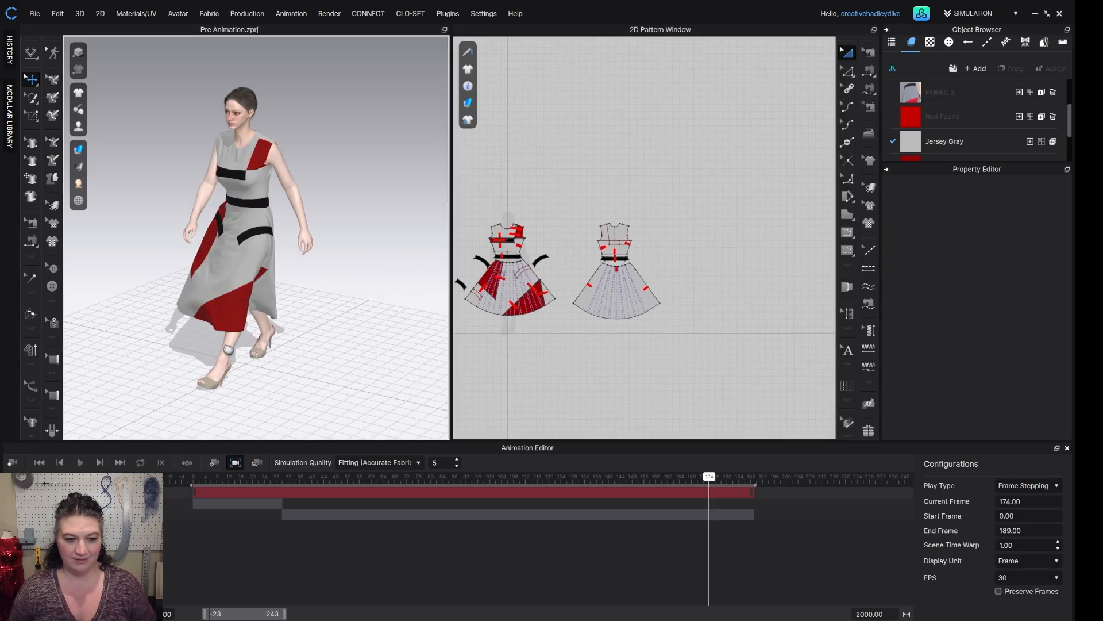
click(233, 463)
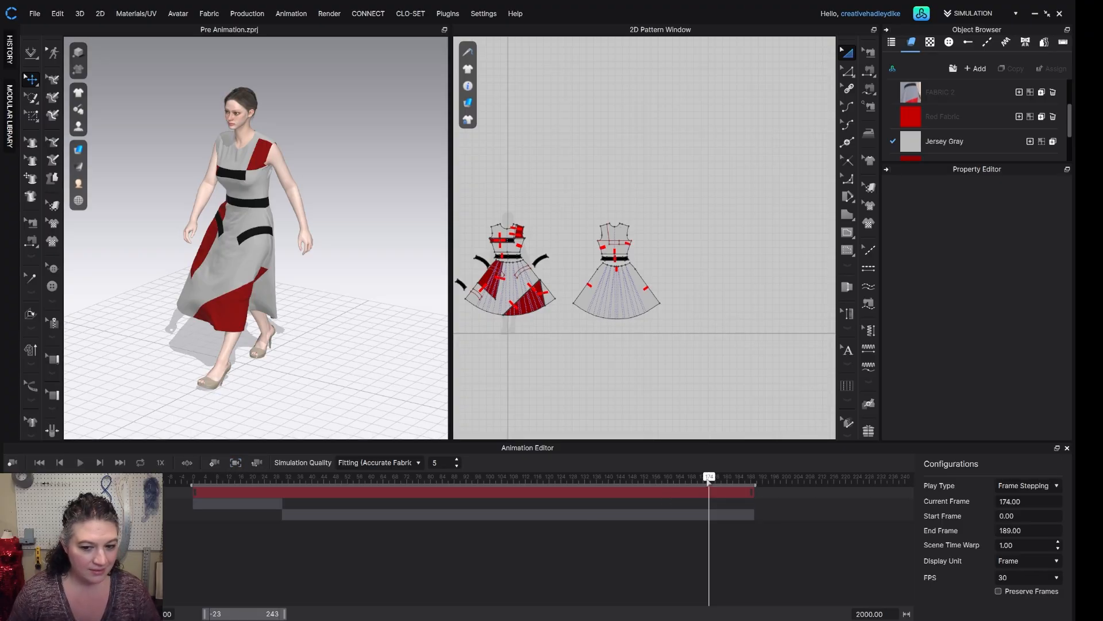
drag(710, 479, 200, 478)
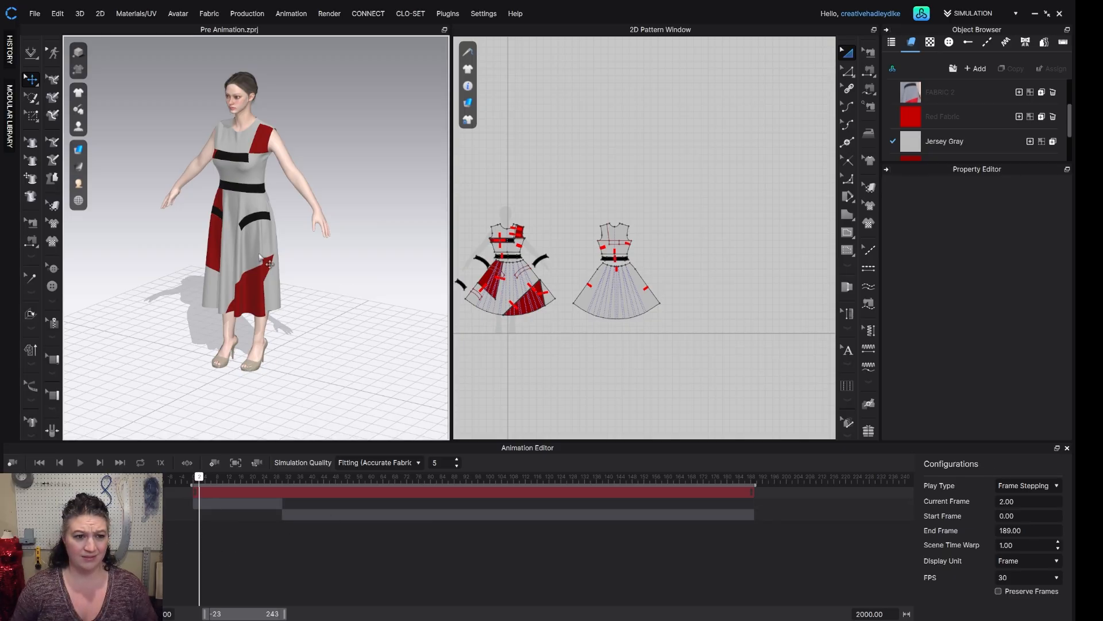
click(56, 14)
mouse_move(35, 13)
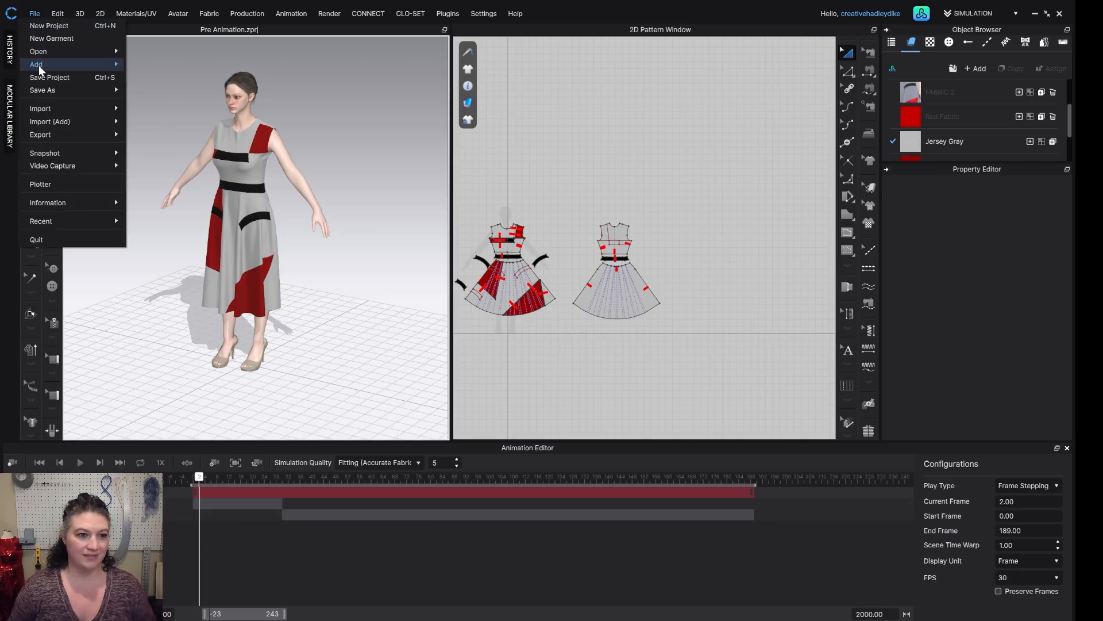
mouse_move(48, 166)
click(151, 165)
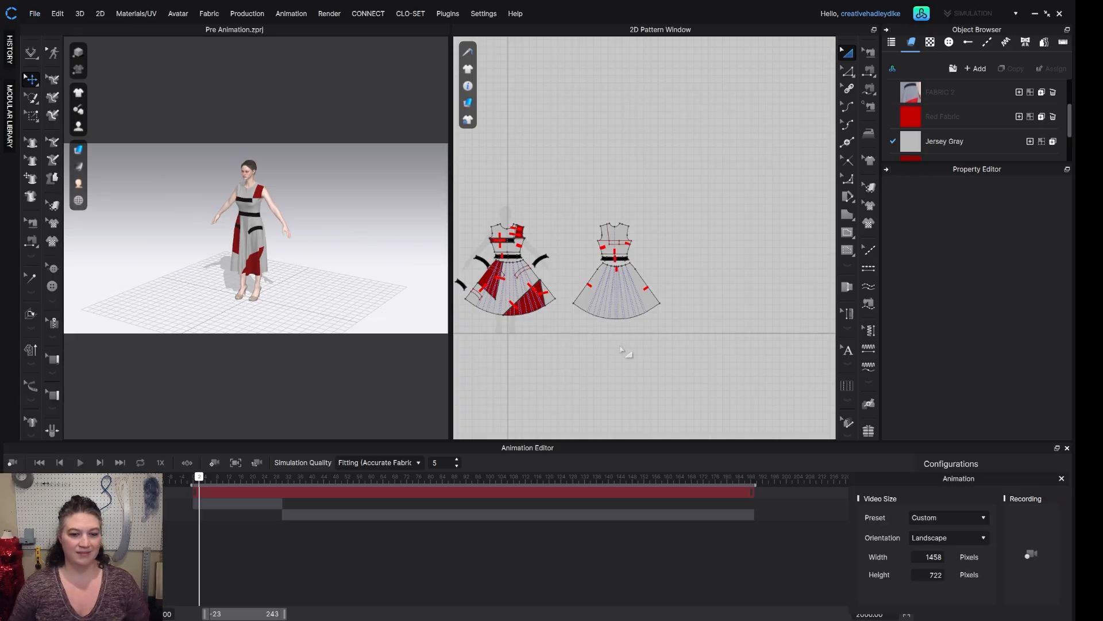
click(1061, 478)
Step: Turn the 3D view to face the avatar from the front and frame the dress more closely
right_drag(280, 335, 367, 428)
right_drag(258, 260, 268, 298)
scroll(268, 298, down, 4)
middle_drag(268, 298, 316, 209)
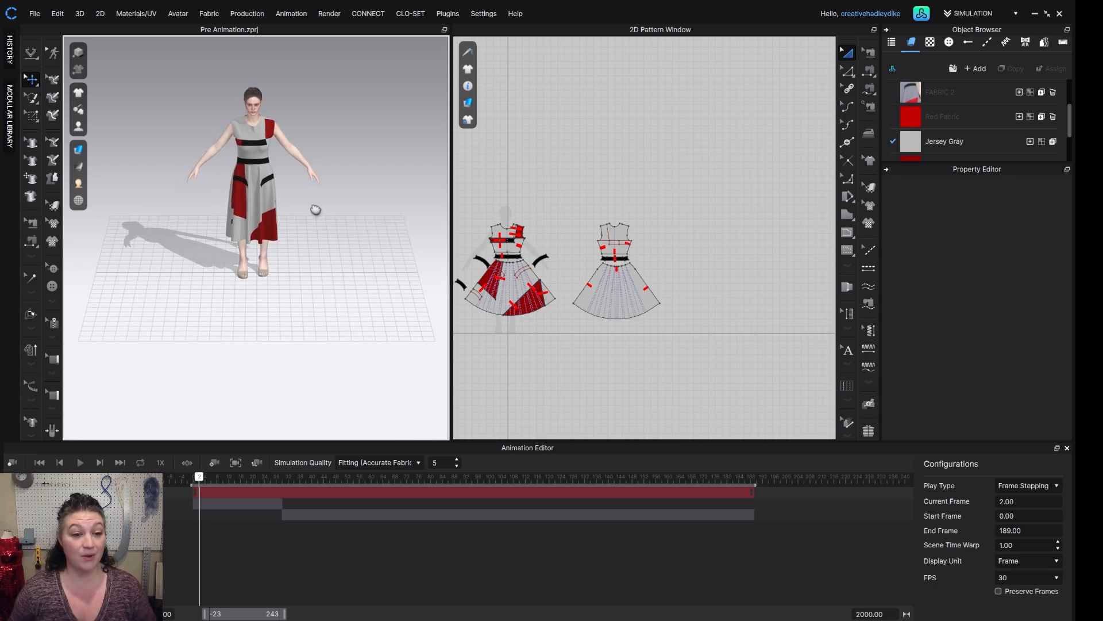
right_drag(315, 209, 323, 206)
scroll(322, 207, up, 5)
middle_drag(322, 207, 333, 308)
right_drag(333, 308, 318, 294)
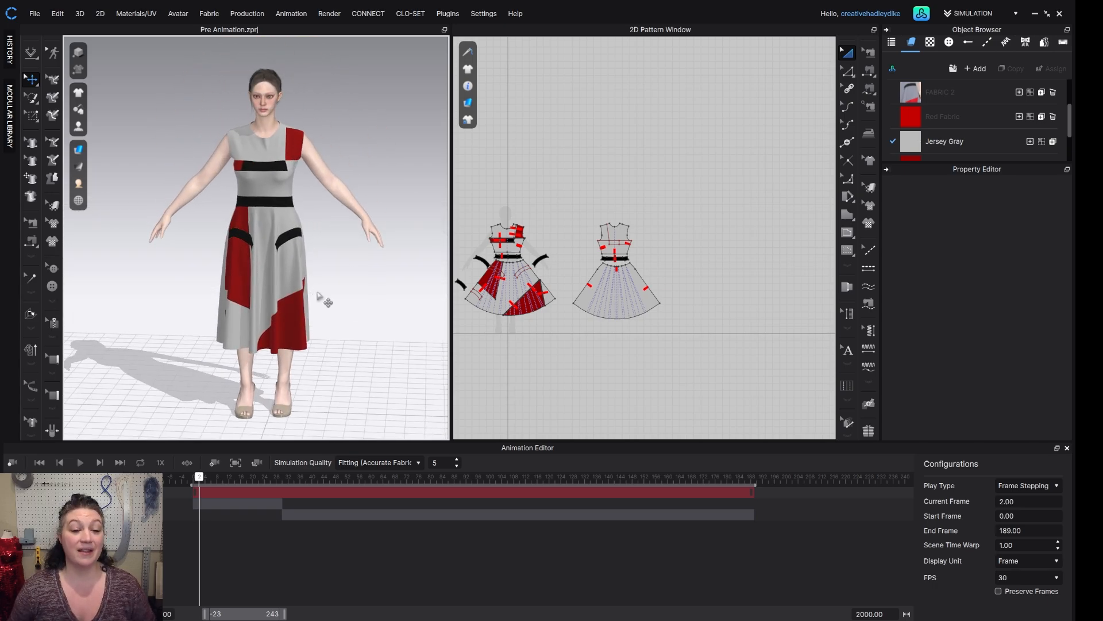
scroll(357, 288, up, 3)
scroll(359, 288, down, 3)
mouse_move(359, 288)
middle_down()
mouse_move(348, 272)
mouse_move(342, 281)
middle_up()
scroll(357, 274, up, 4)
scroll(343, 280, up, 6)
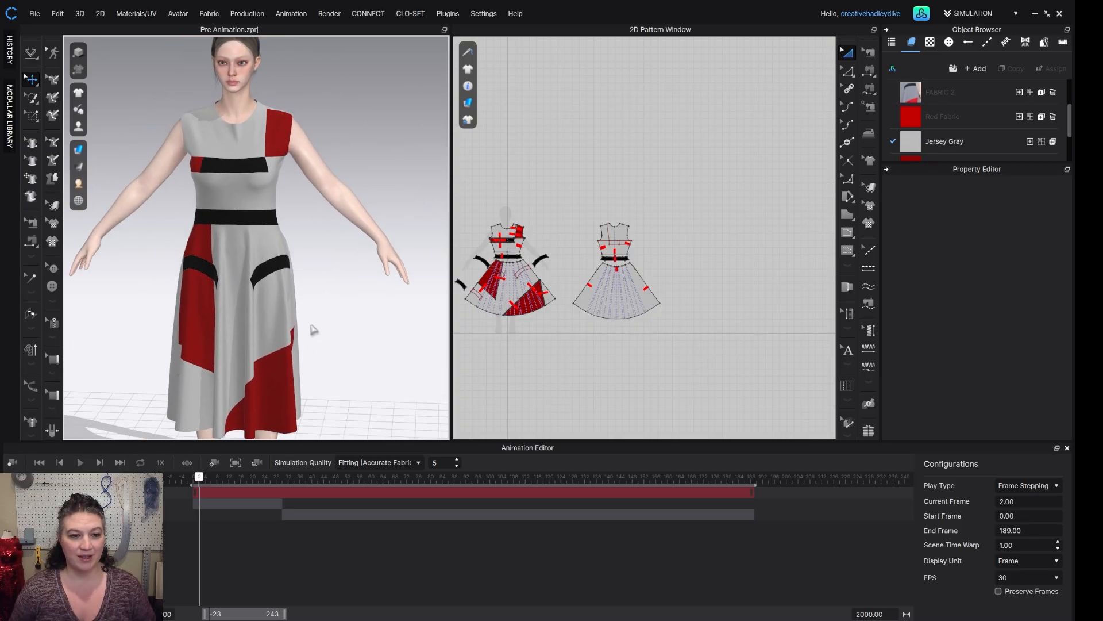
Step: Frame a close-up of the dress's bodice, go to frame 0, and add a camera keyframe
right_drag(335, 274, 325, 224)
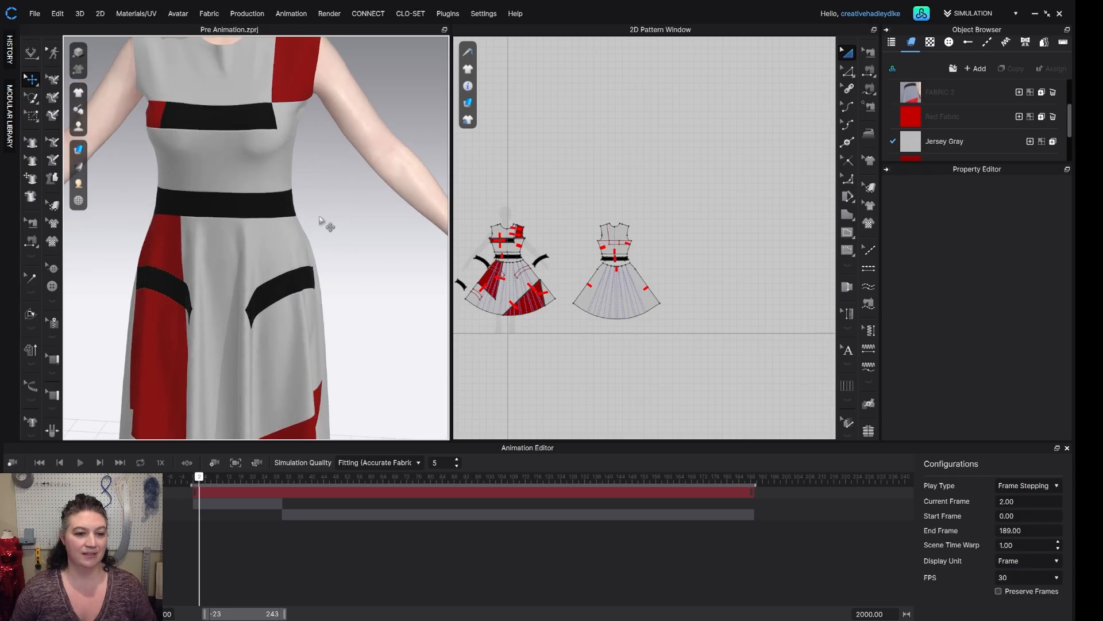
scroll(325, 224, up, 2)
middle_drag(345, 241, 411, 408)
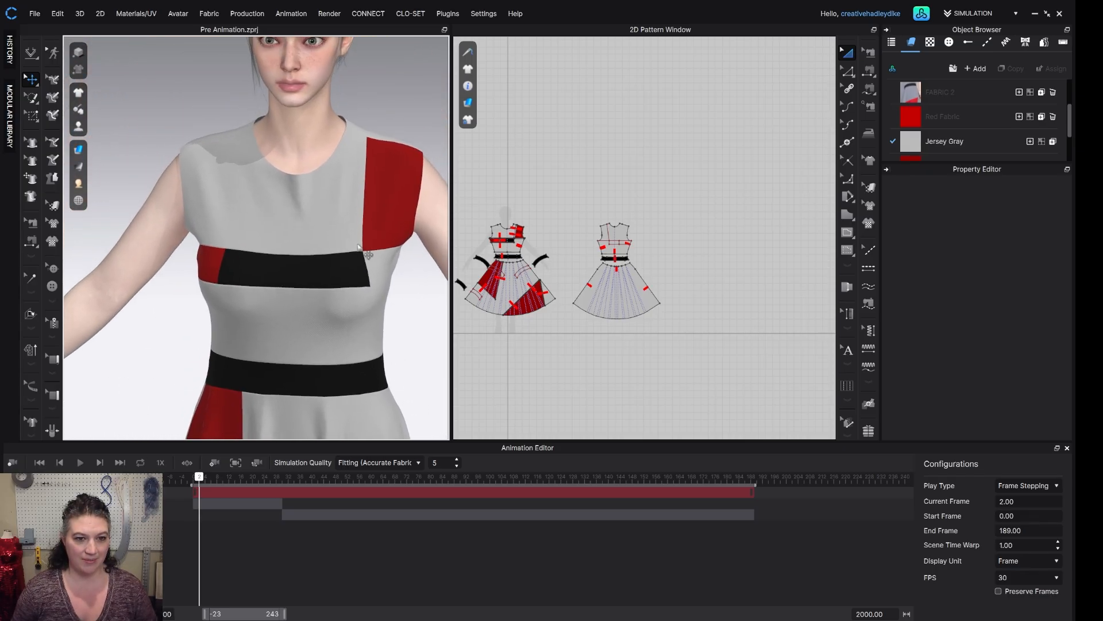
scroll(355, 264, down, 5)
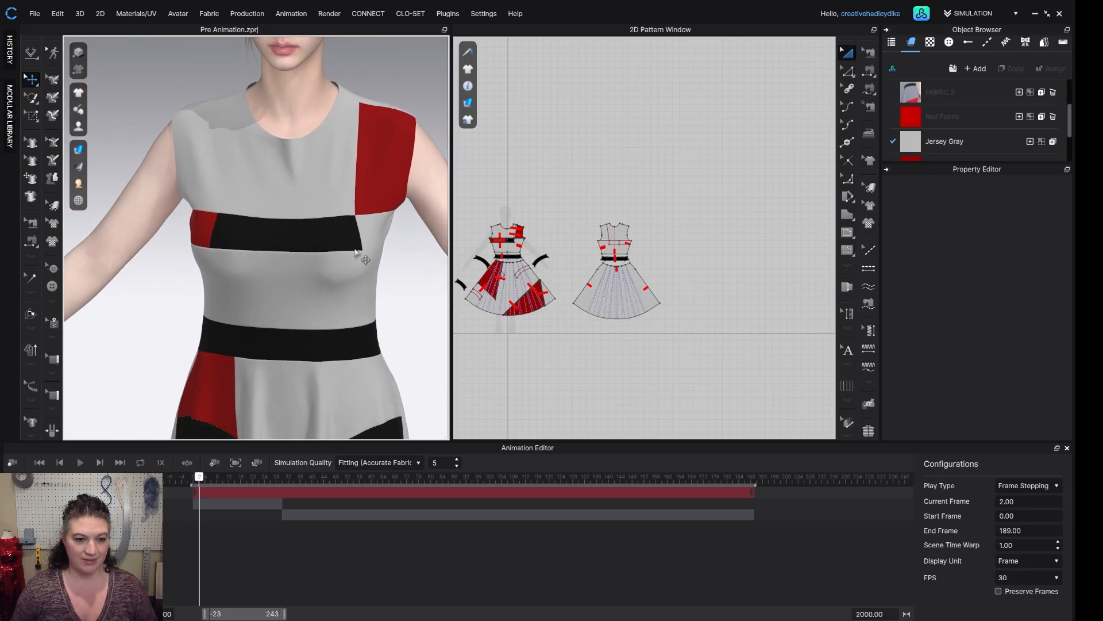
scroll(356, 258, up, 3)
middle_drag(338, 239, 276, 431)
scroll(278, 374, up, 3)
middle_drag(283, 348, 342, 184)
middle_drag(320, 315, 338, 256)
right_drag(390, 319, 352, 308)
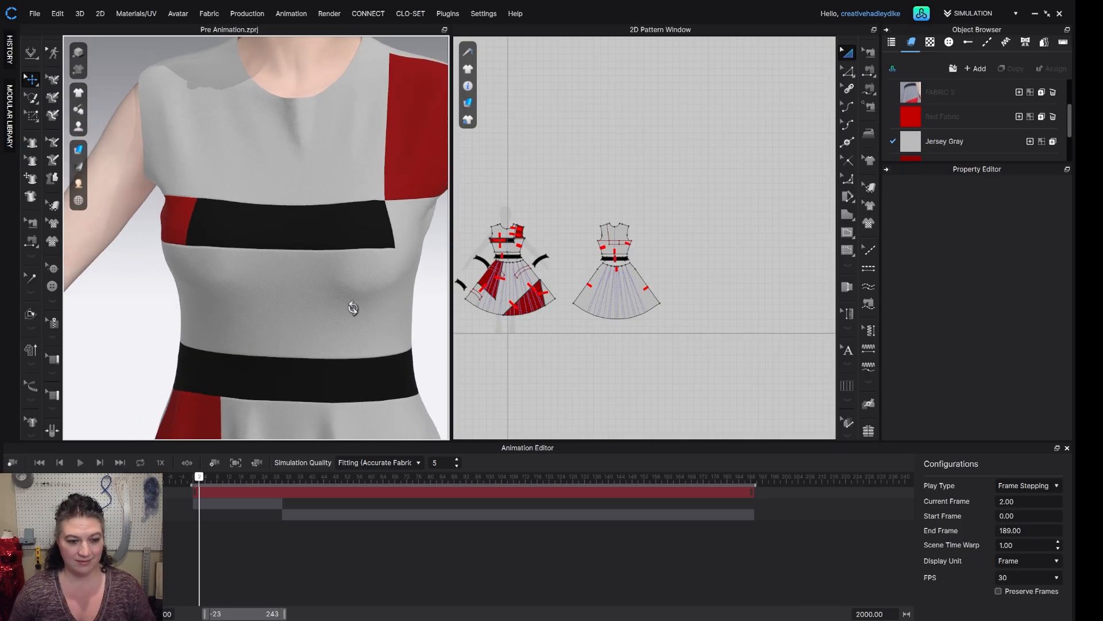
drag(204, 479, 194, 479)
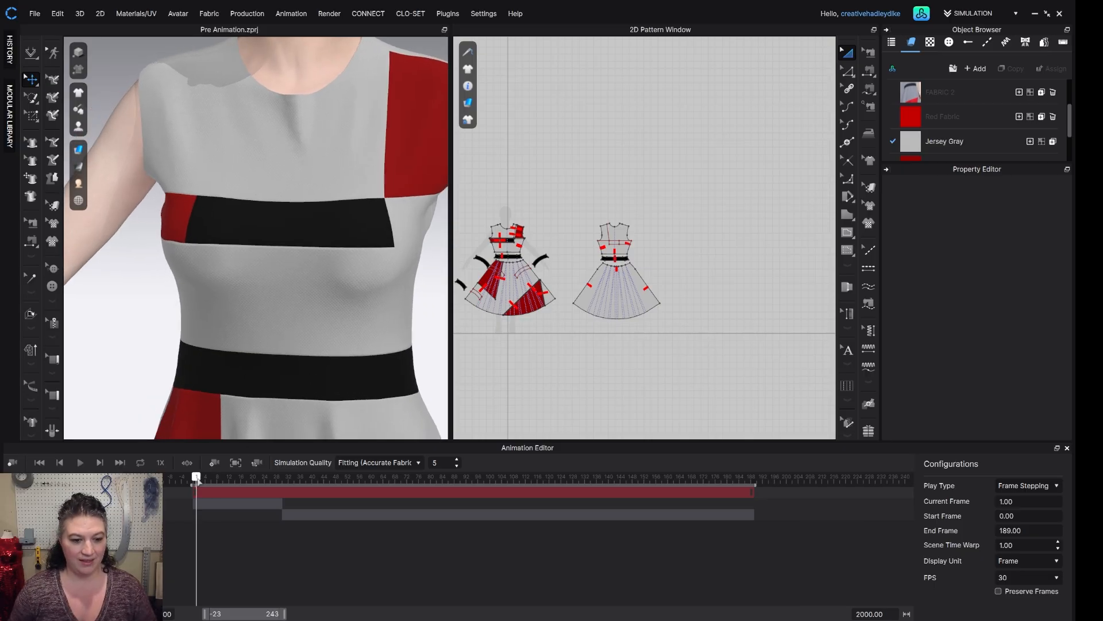
middle_drag(231, 413, 243, 411)
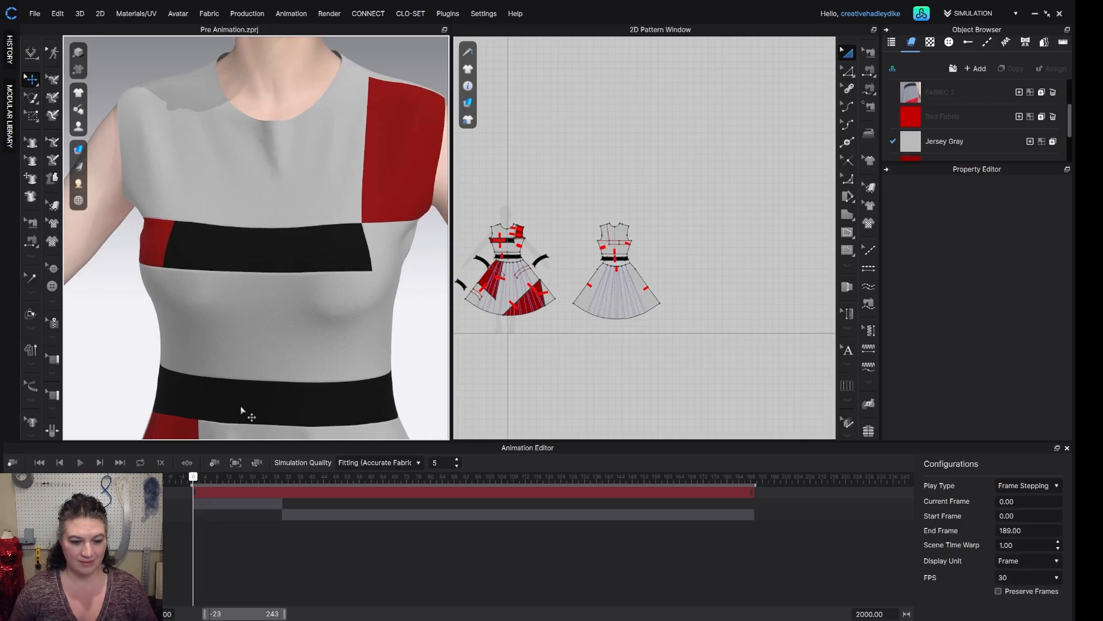
click(213, 463)
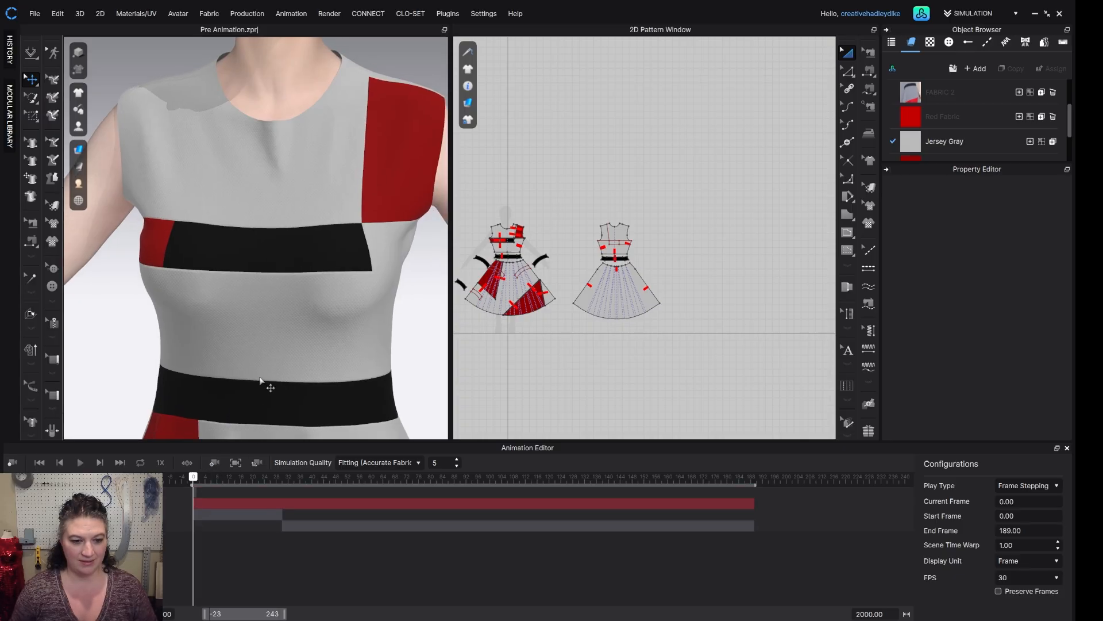
Step: Go to frame 33, pull the view back to show the full figure, and add a camera keyframe
drag(193, 498, 292, 508)
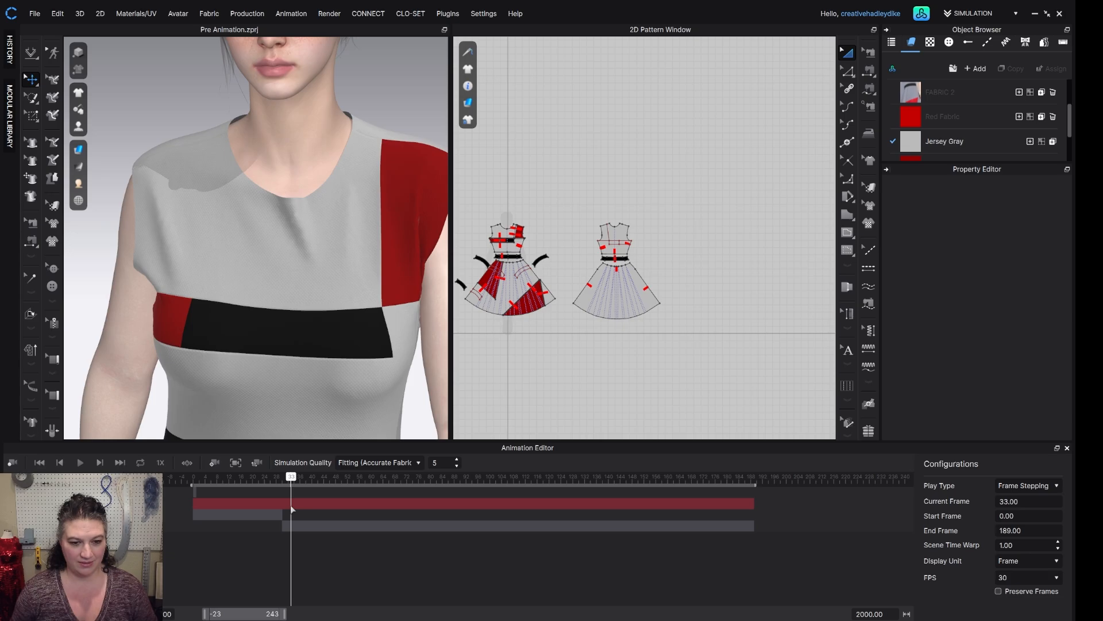
scroll(339, 382, down, 10)
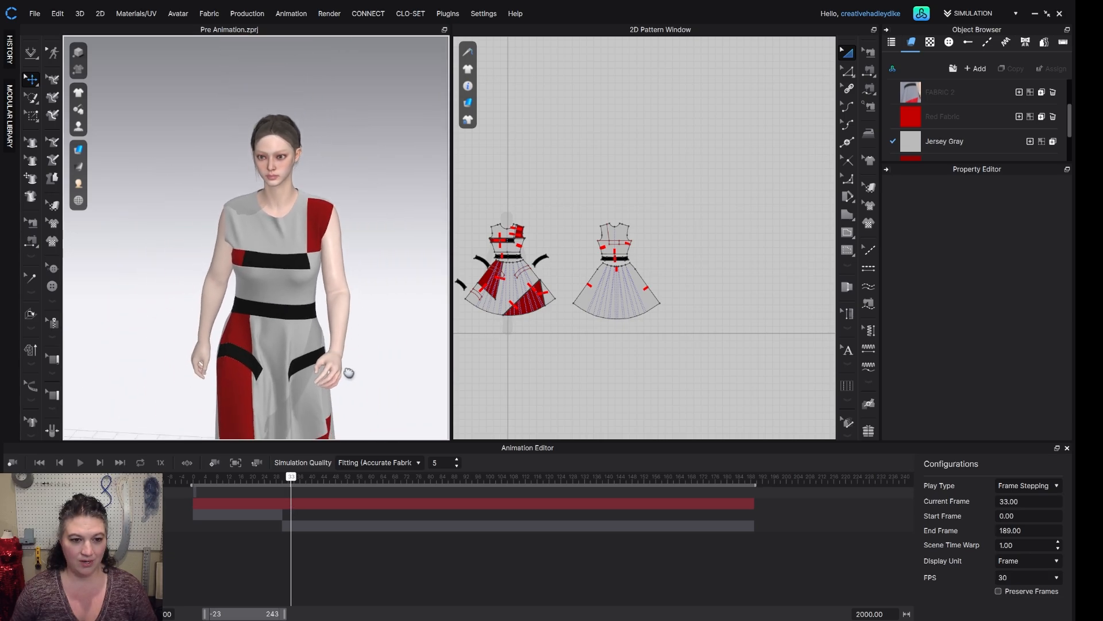
scroll(348, 373, down, 6)
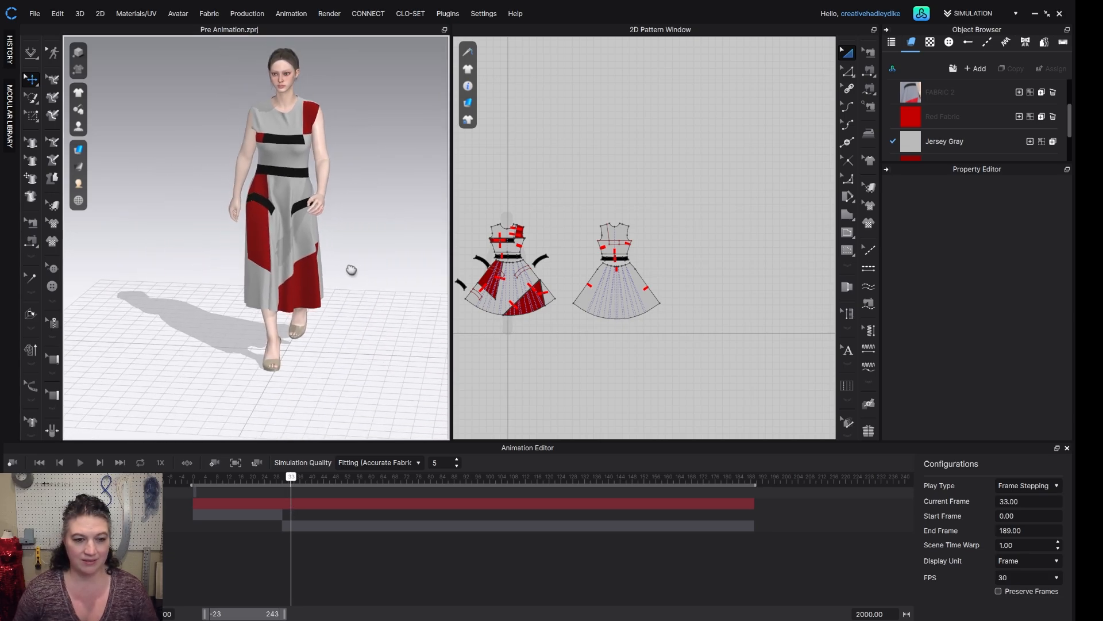
scroll(351, 269, down, 5)
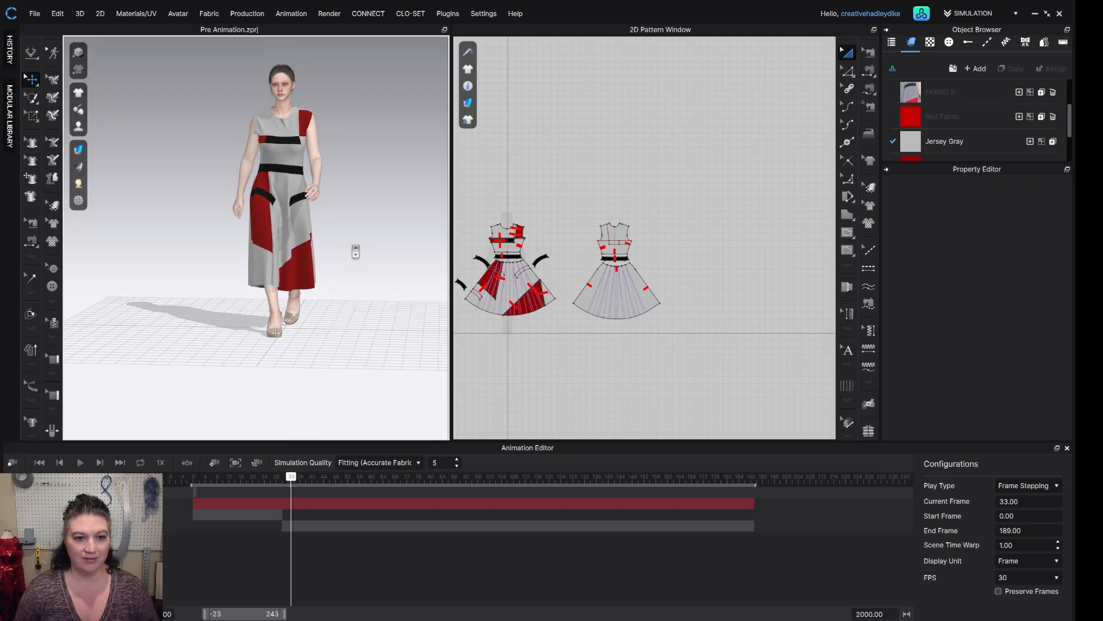
click(214, 466)
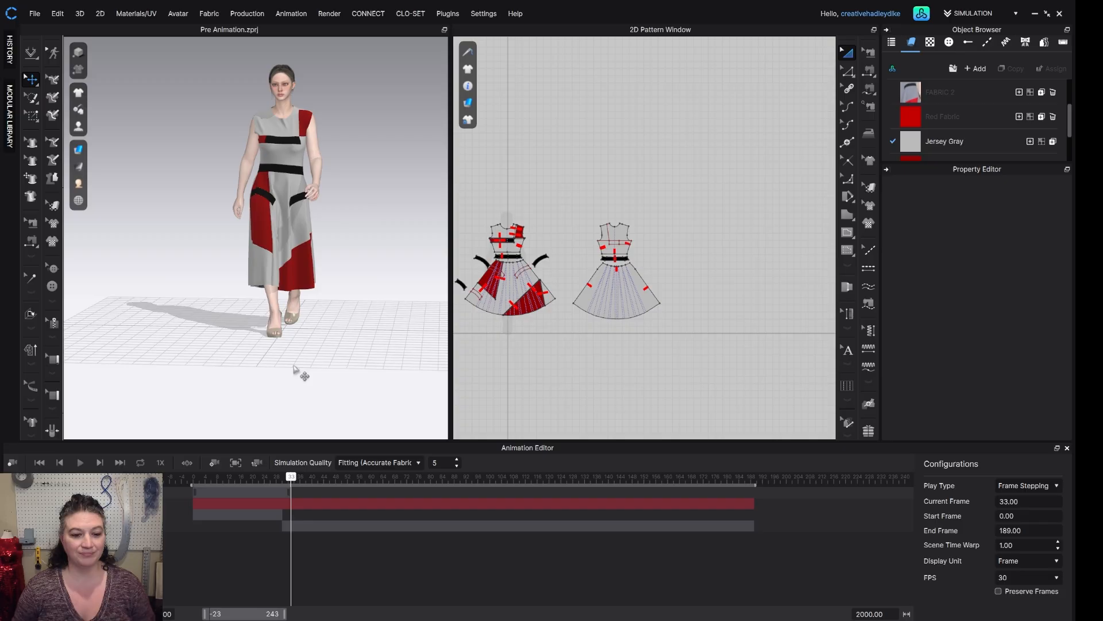
Step: Go to frame 88, orbit to an elevated side view of the avatar, and add a camera keyframe
drag(294, 474, 420, 492)
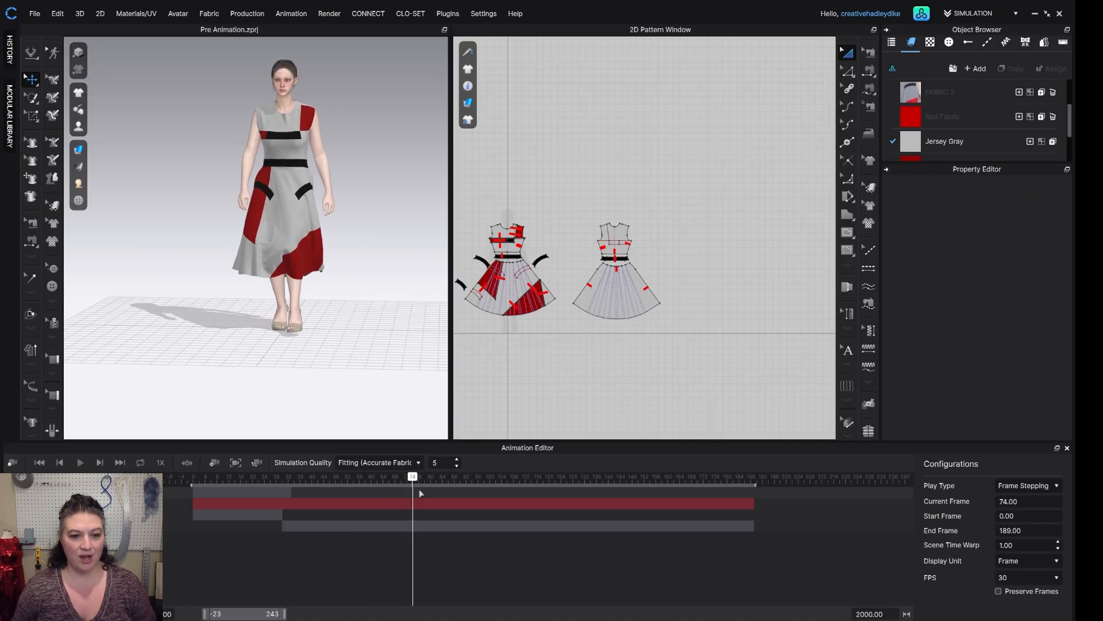
right_drag(363, 311, 308, 325)
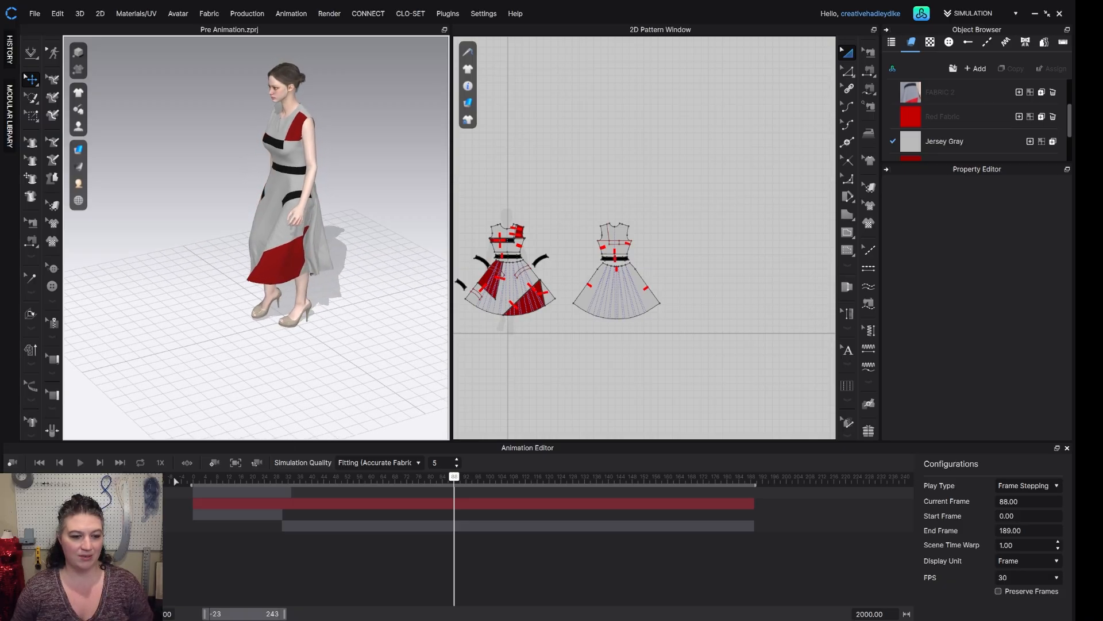
click(214, 463)
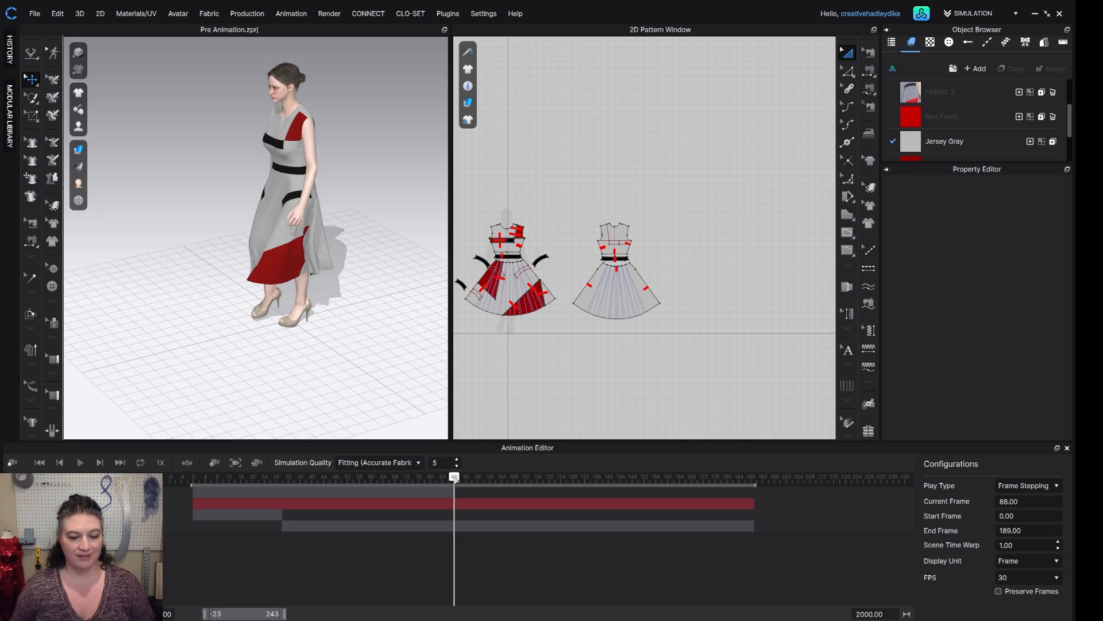
Step: Go to frame 137, orbit to an overhead view of the avatar, and add a camera keyframe
drag(454, 477, 600, 487)
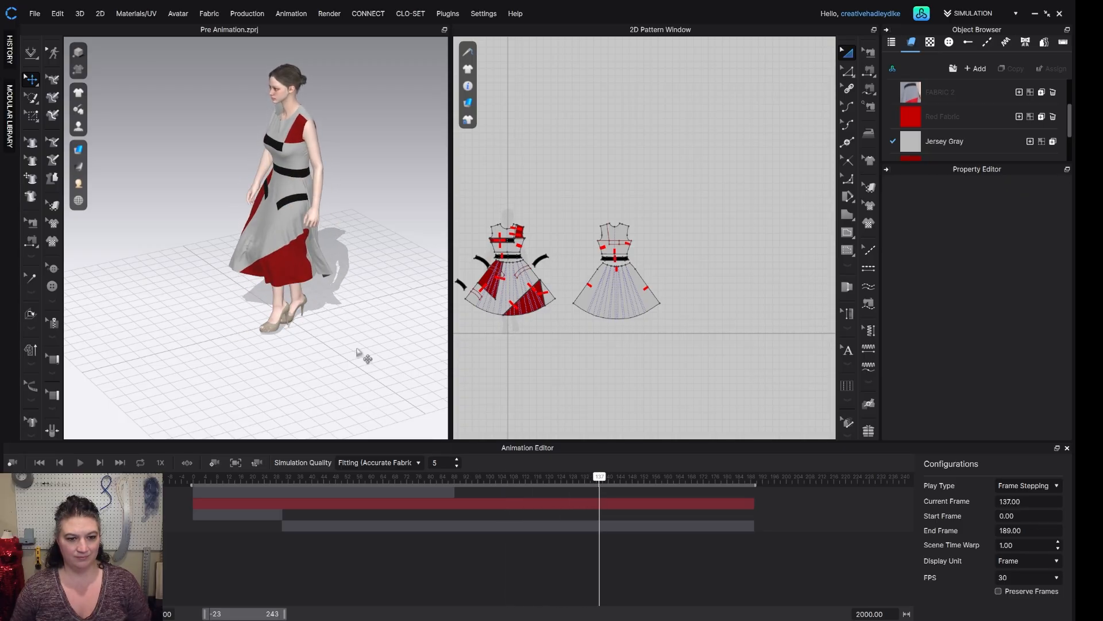
right_drag(357, 352, 319, 426)
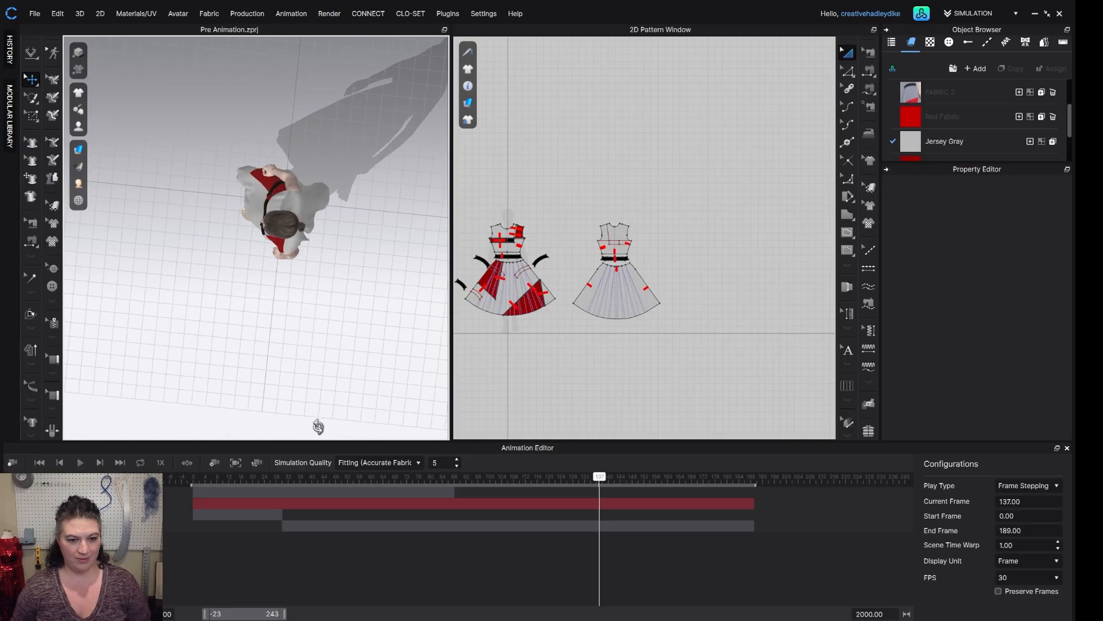
click(210, 465)
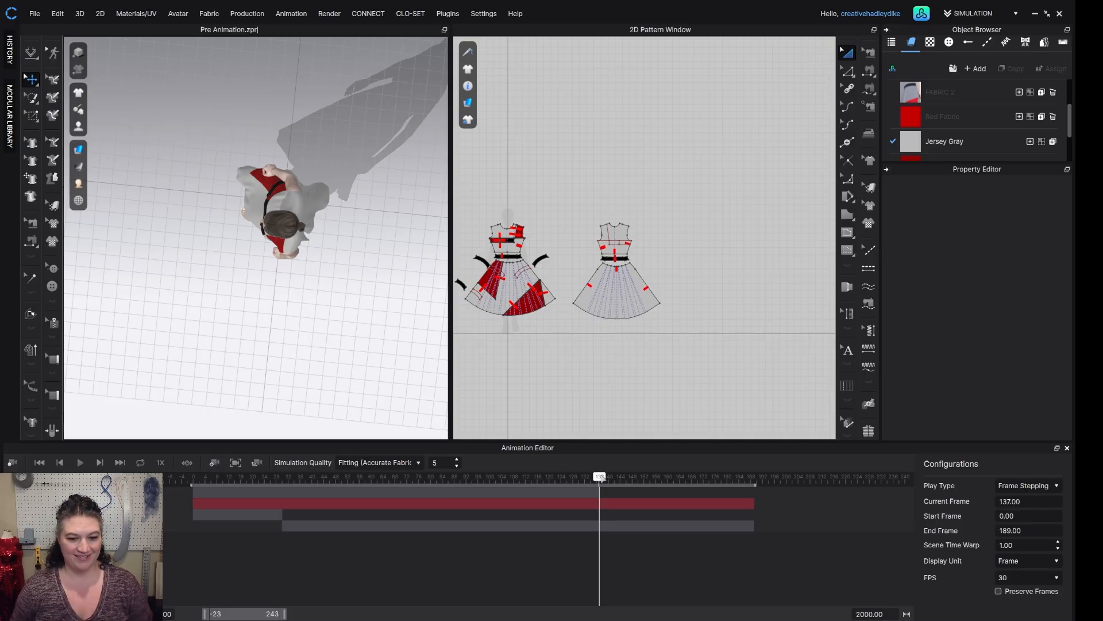
Step: Go to frame 174, orbit to a near ground-level front view of the avatar, and add a camera keyframe
drag(599, 476, 713, 490)
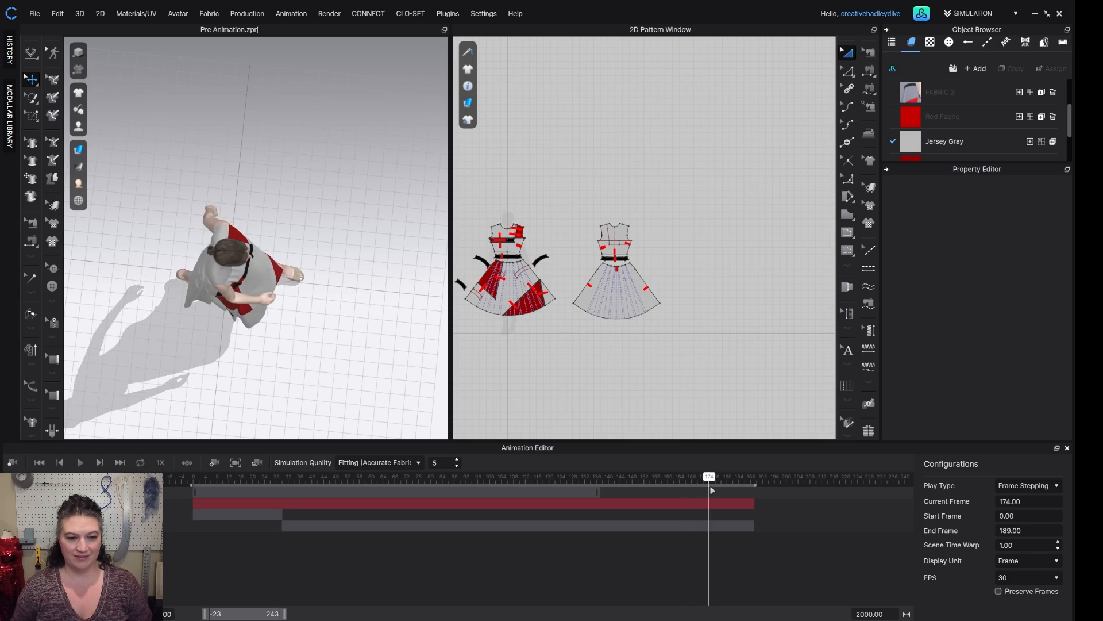
right_drag(285, 377, 215, 284)
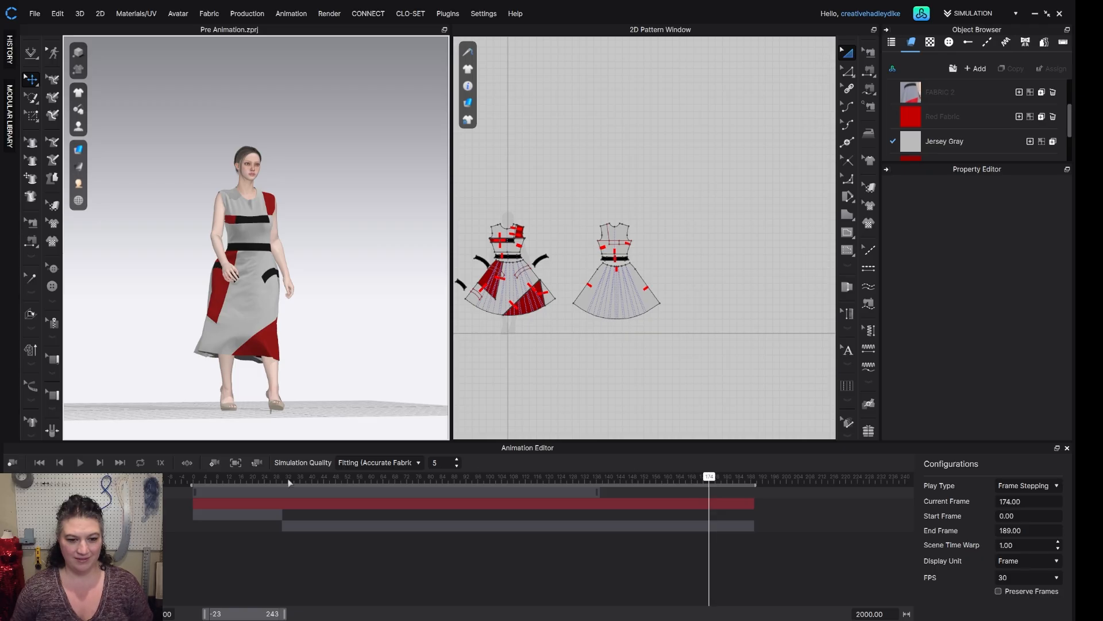
click(212, 462)
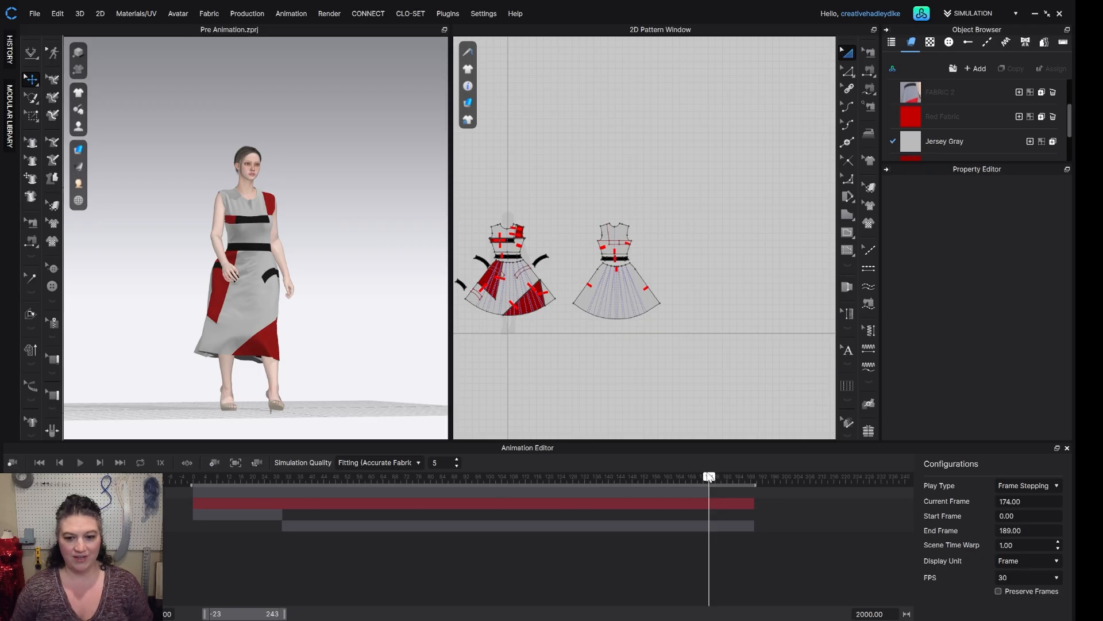
Step: Play the walk animation from frame 2 to review the custom camera path
drag(710, 476, 200, 504)
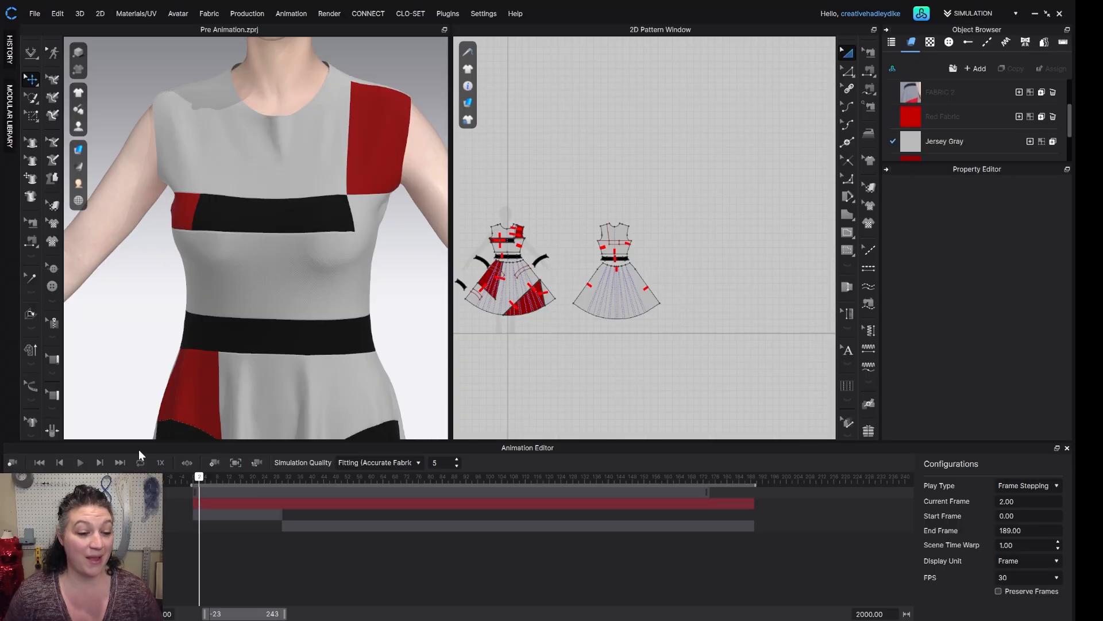
click(80, 462)
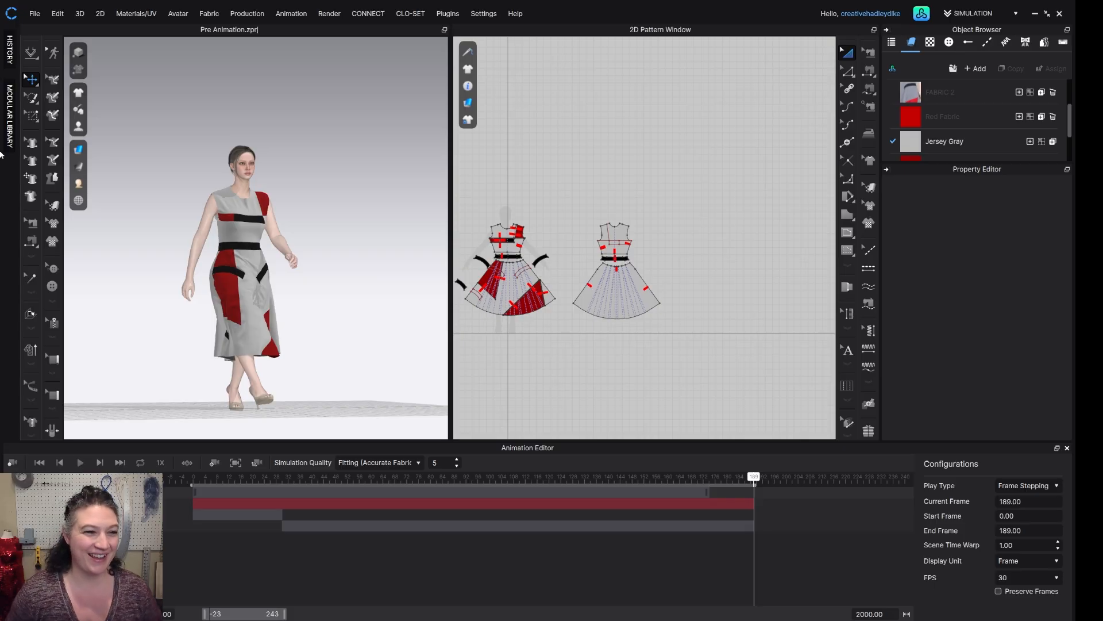
Step: Start an animation video capture and set its video orientation to Portrait, 722 by 1458 pixels
click(35, 9)
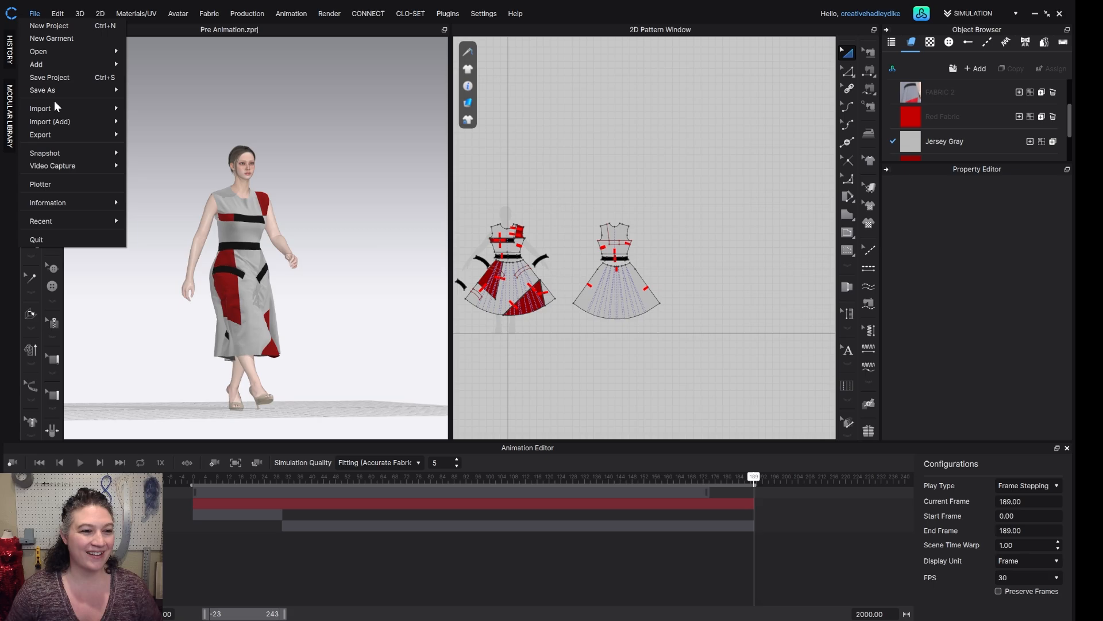
mouse_move(121, 164)
click(161, 179)
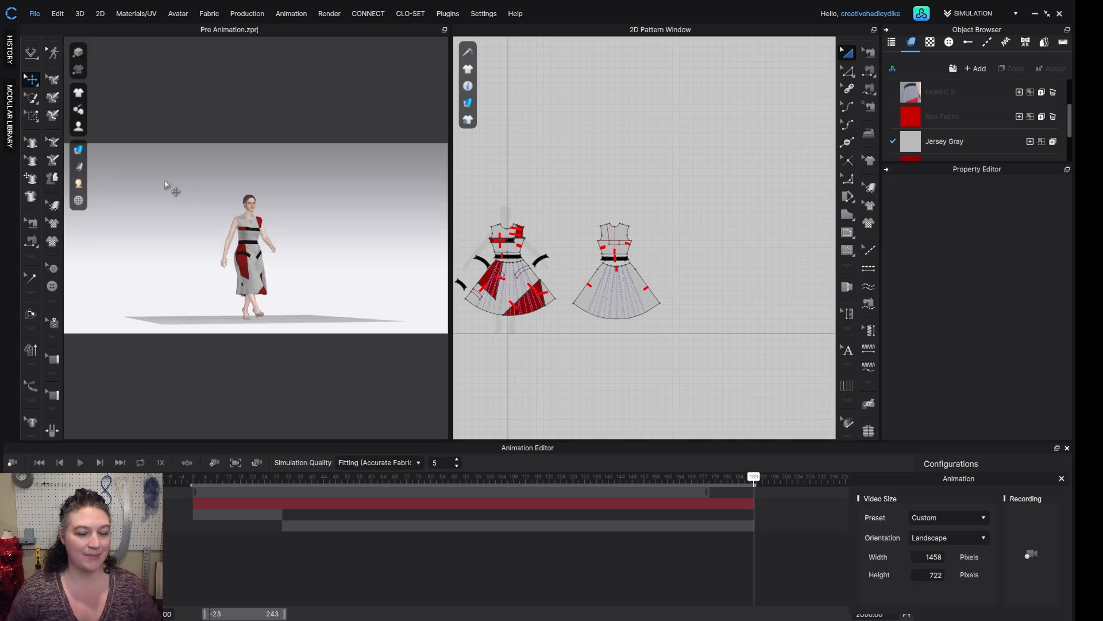
click(944, 538)
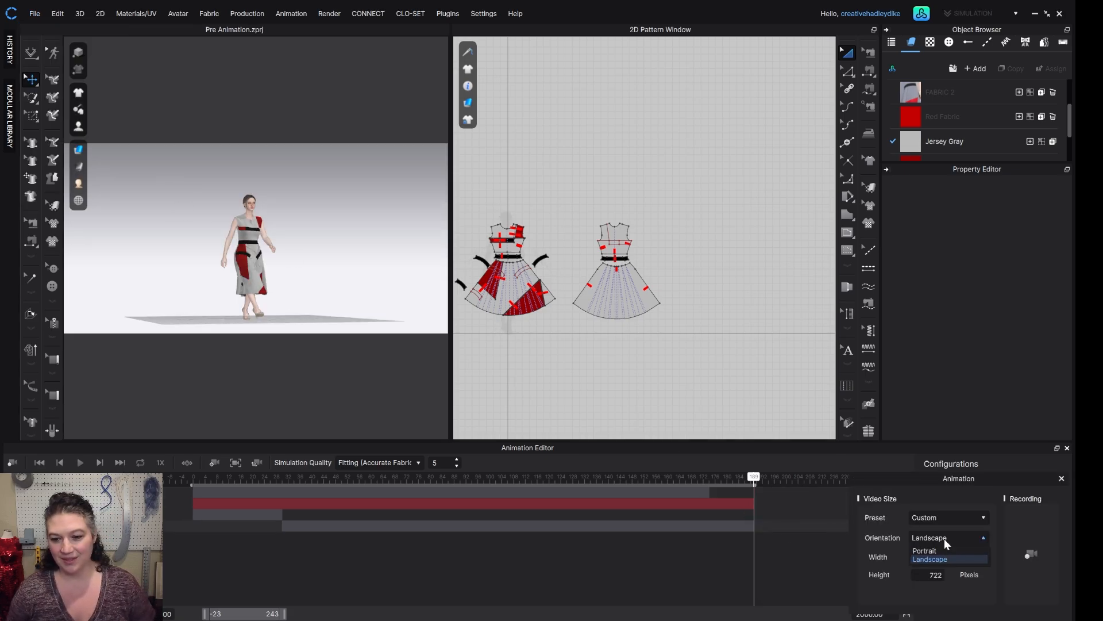
click(941, 555)
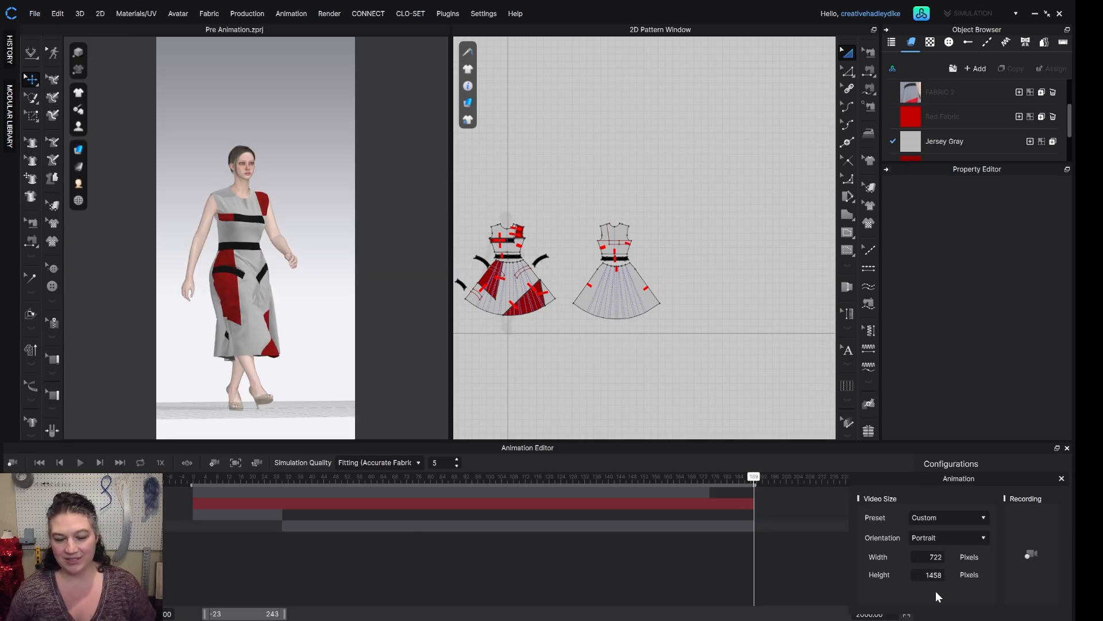
Step: Record the walk animation with the custom camera path, stop the recording, and save the video
click(1029, 555)
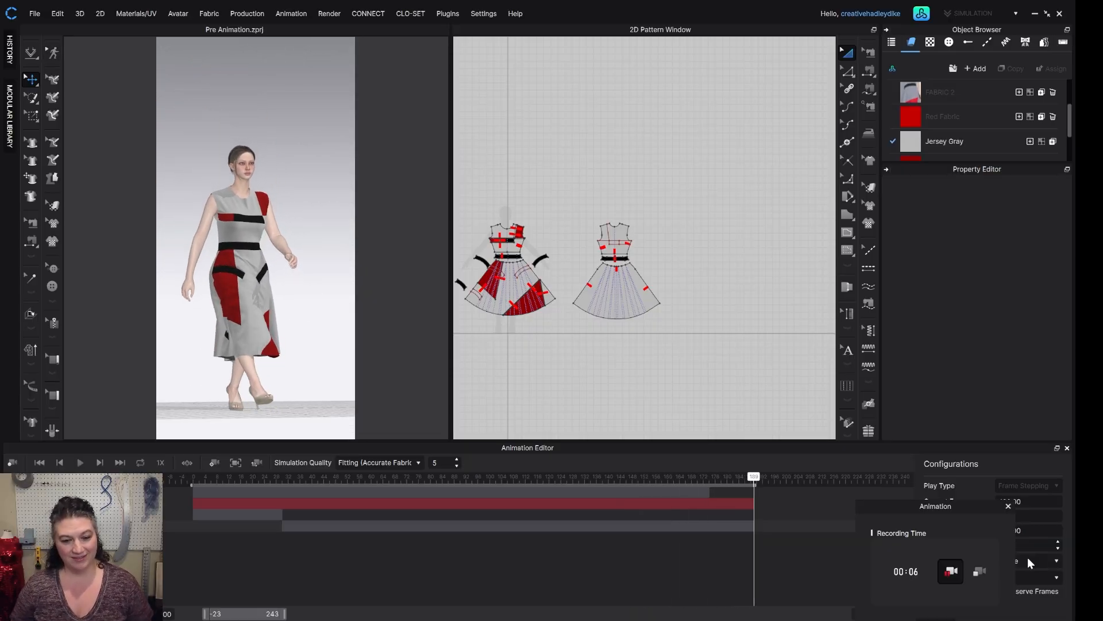
click(980, 571)
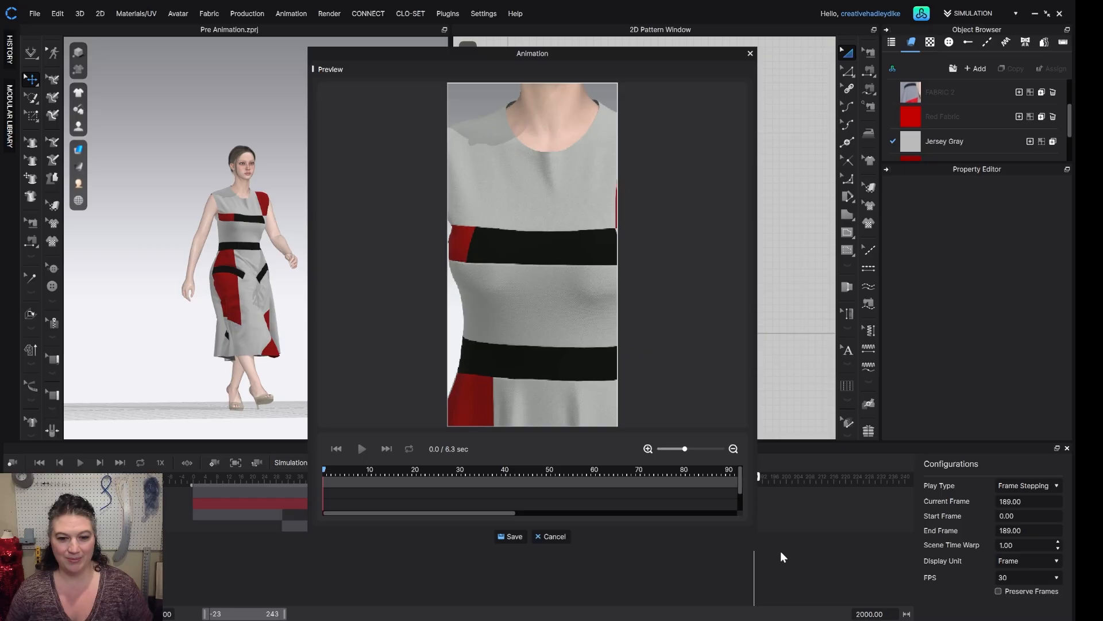
click(510, 536)
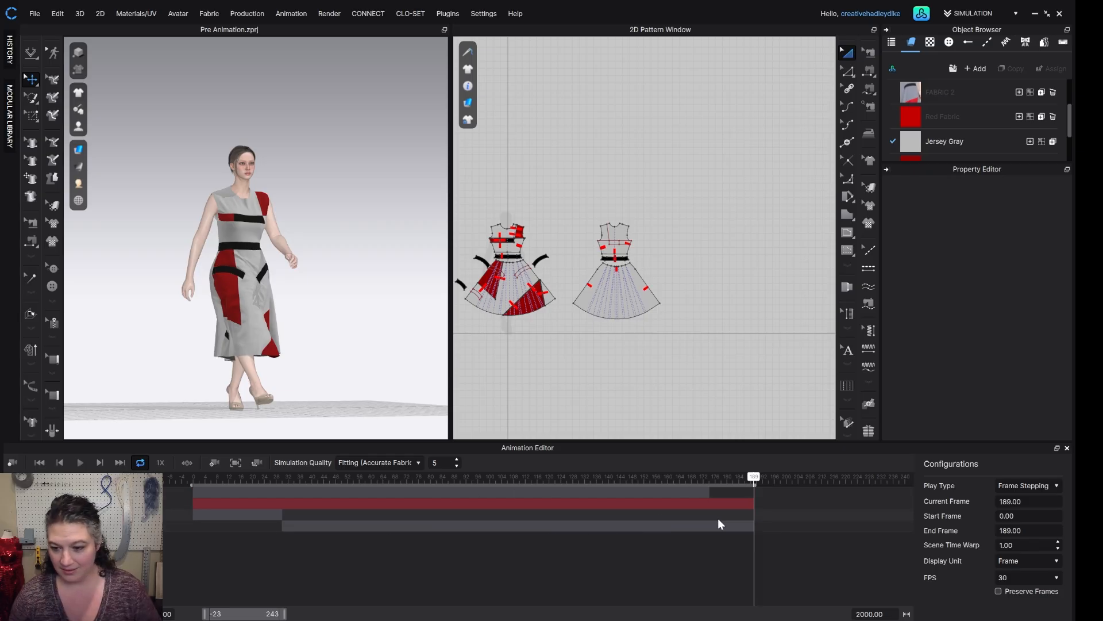
Step: Set the animation's start frame to 30 and delete the camera track from the timeline
click(282, 478)
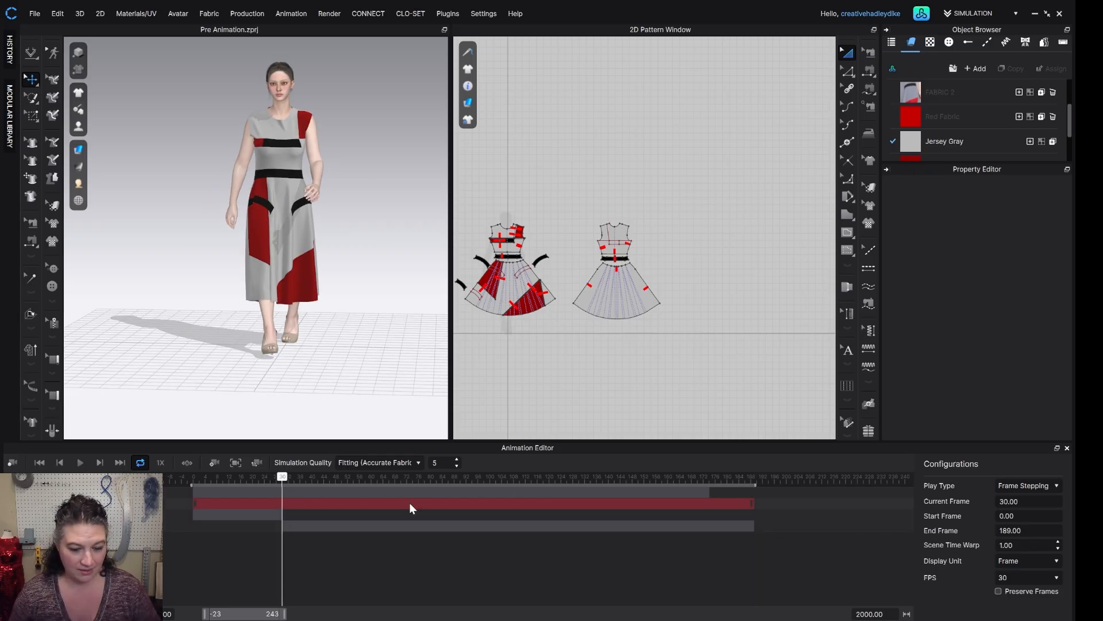
click(1029, 516)
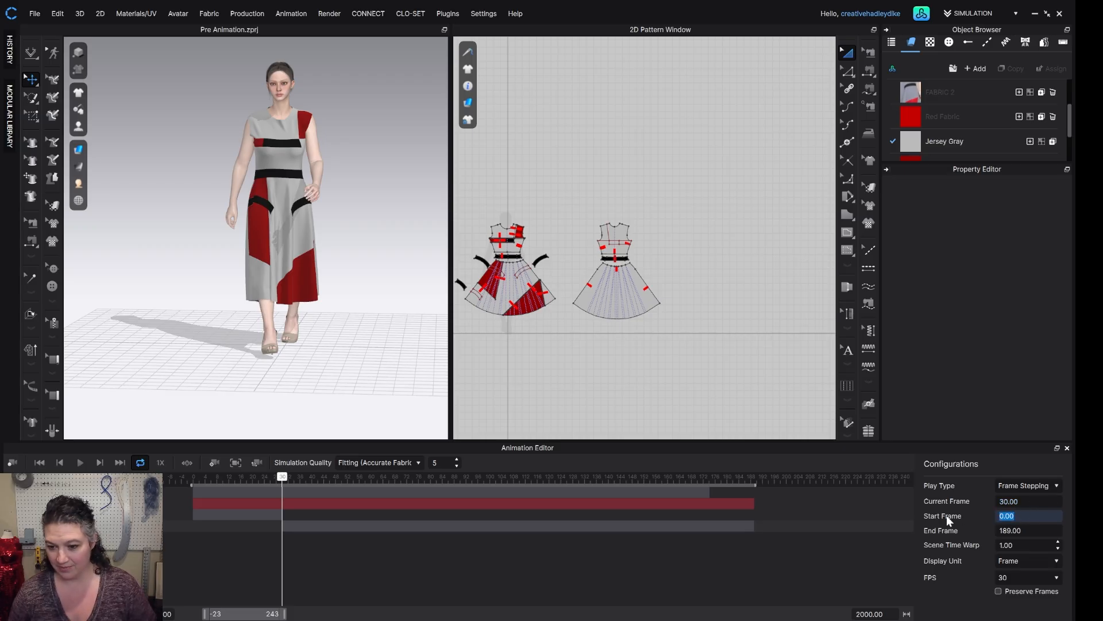
text(30)
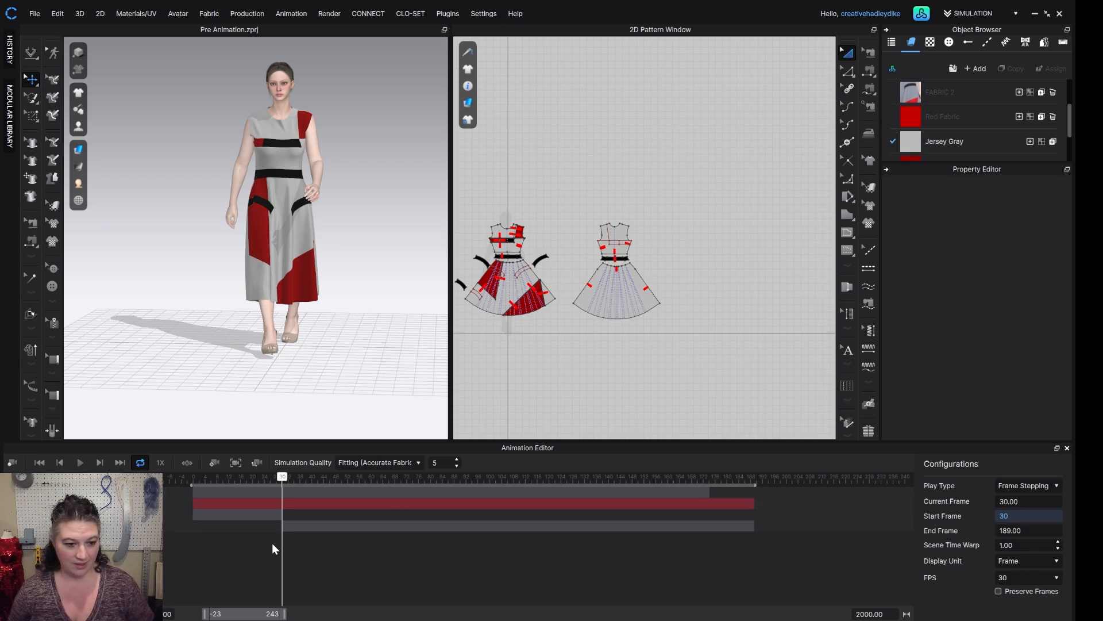
key(Return)
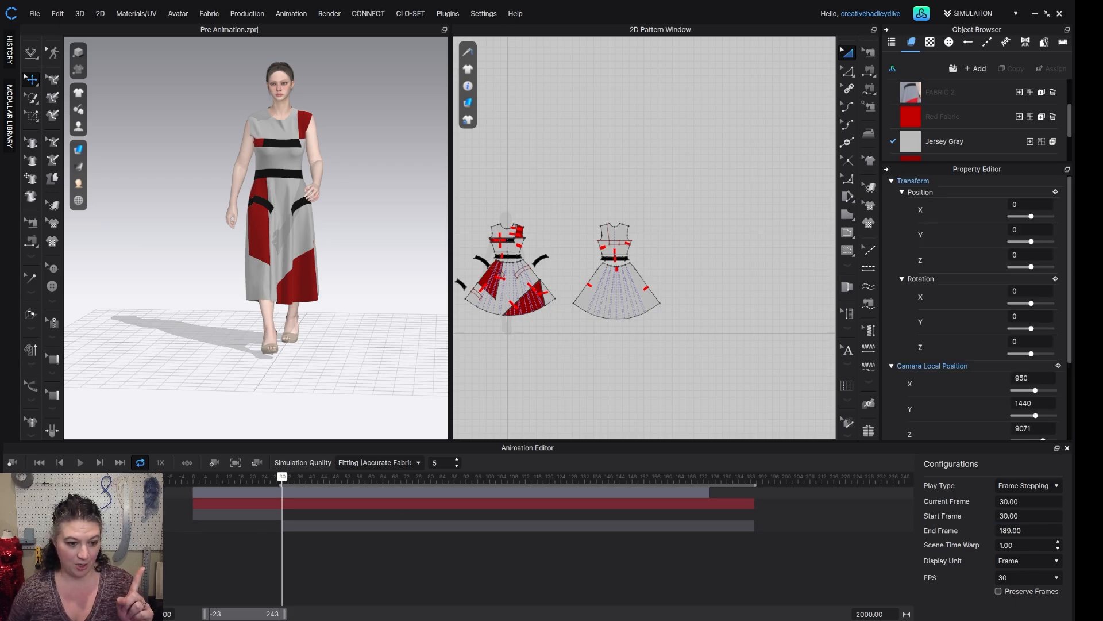
key(Delete)
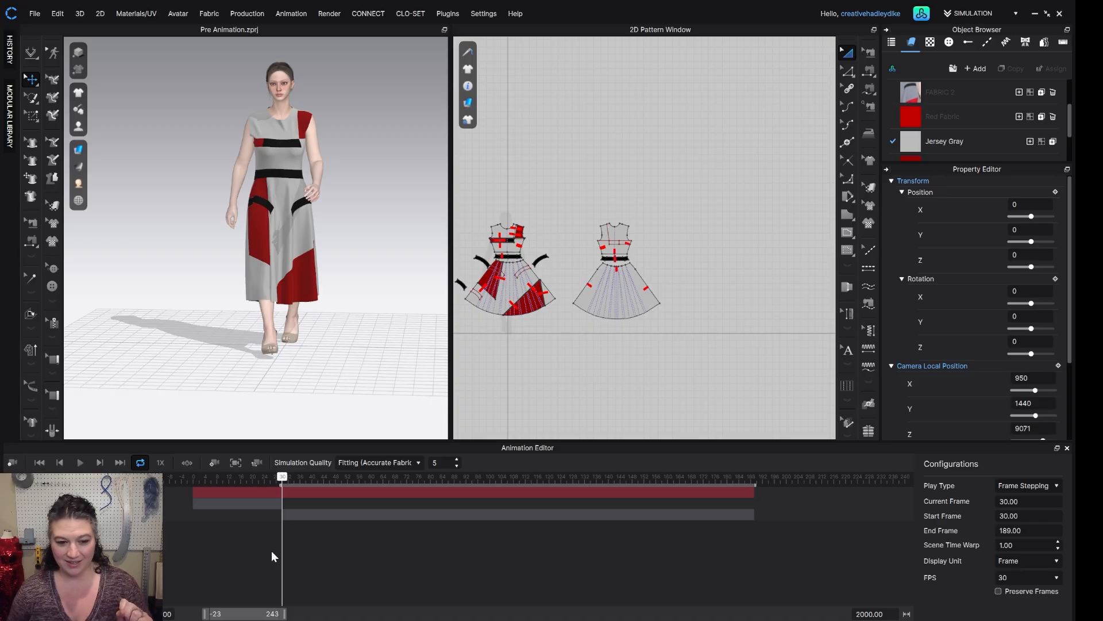
Step: Play the looping walk from frame 30 to review the dressed avatar without camera keyframes, and pause it
scroll(313, 380, down, 3)
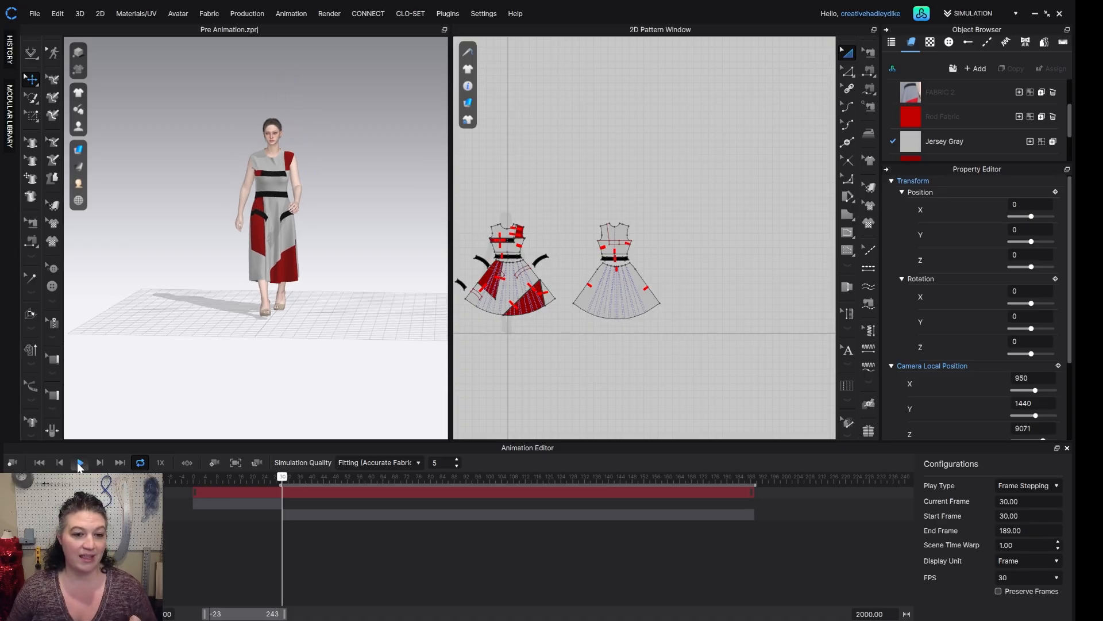
click(80, 463)
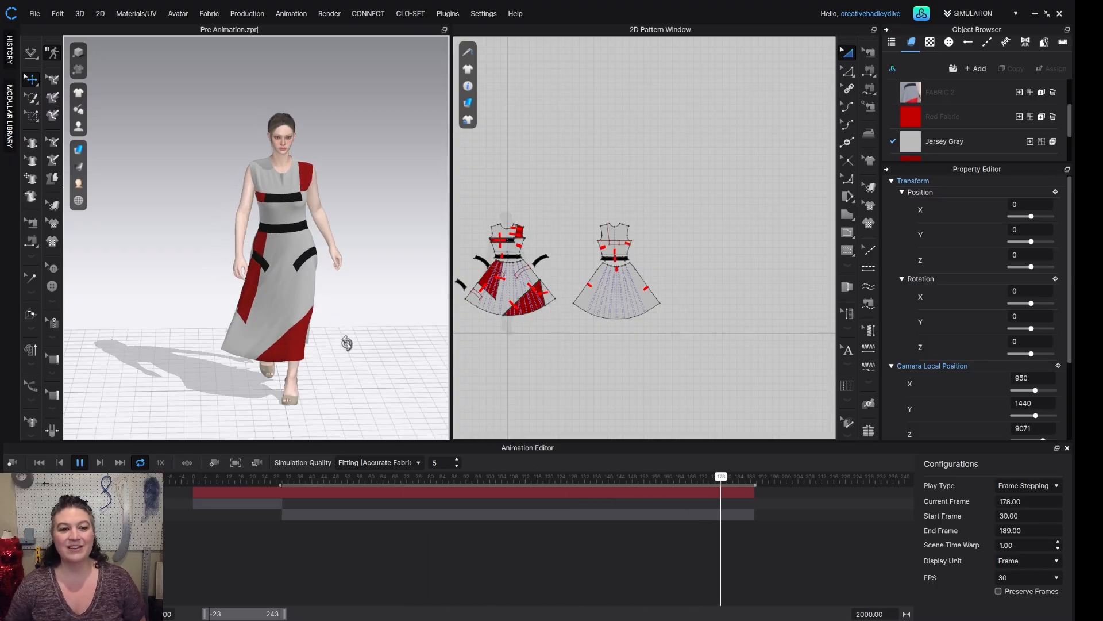
click(80, 464)
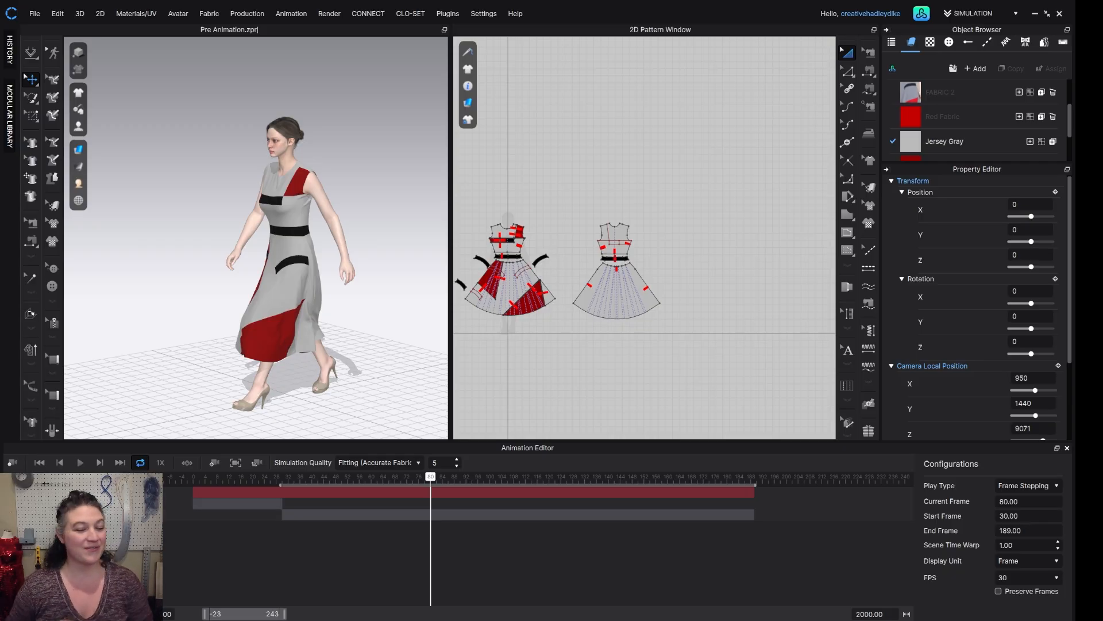
Step: Hide the avatar, play the garment-only animation while orbiting to a low front view of the dress, and pause playback
key(shift+a)
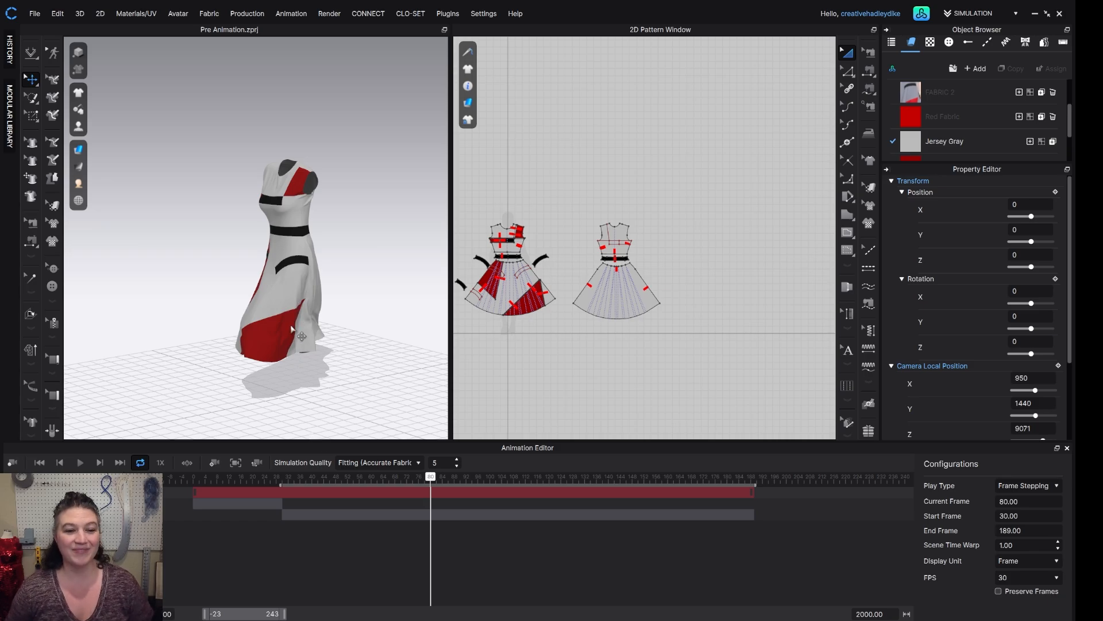
click(80, 463)
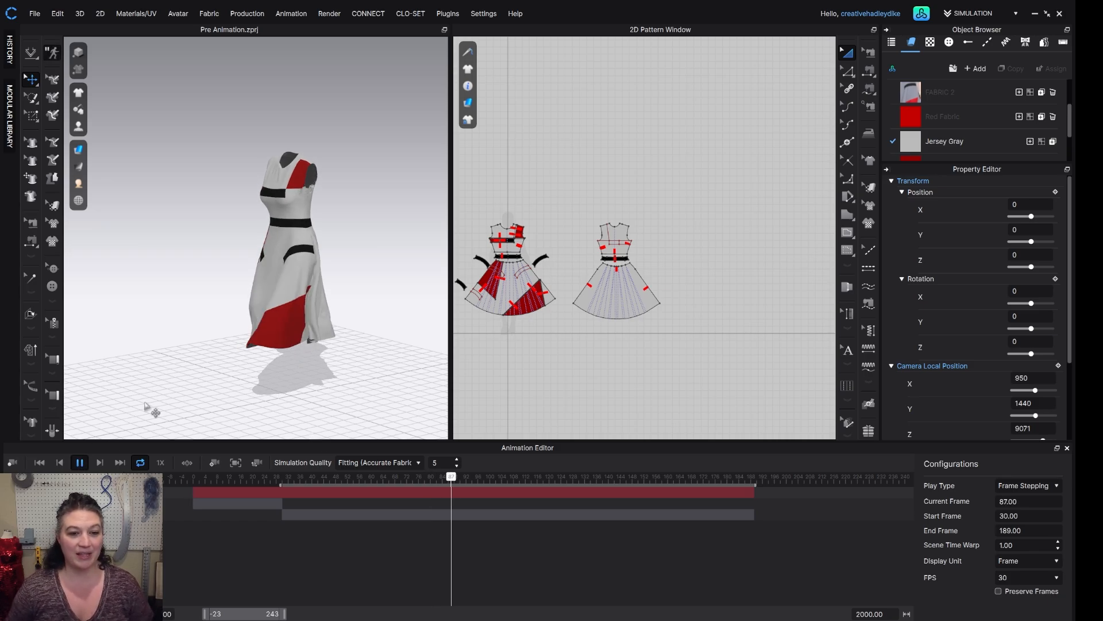
right_drag(245, 356, 355, 345)
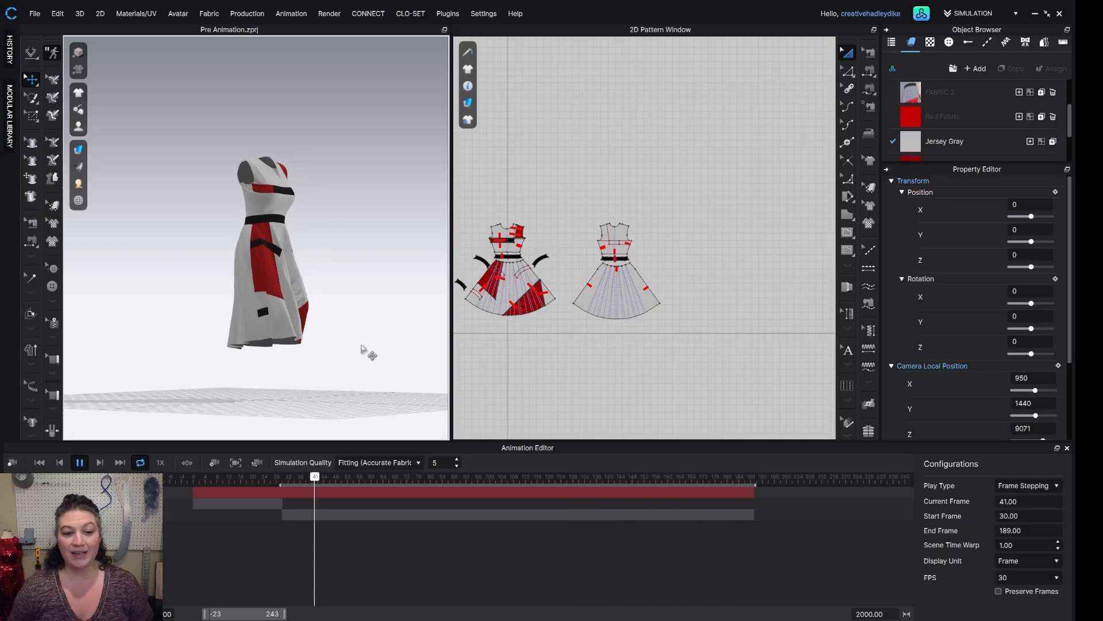
right_drag(362, 349, 316, 365)
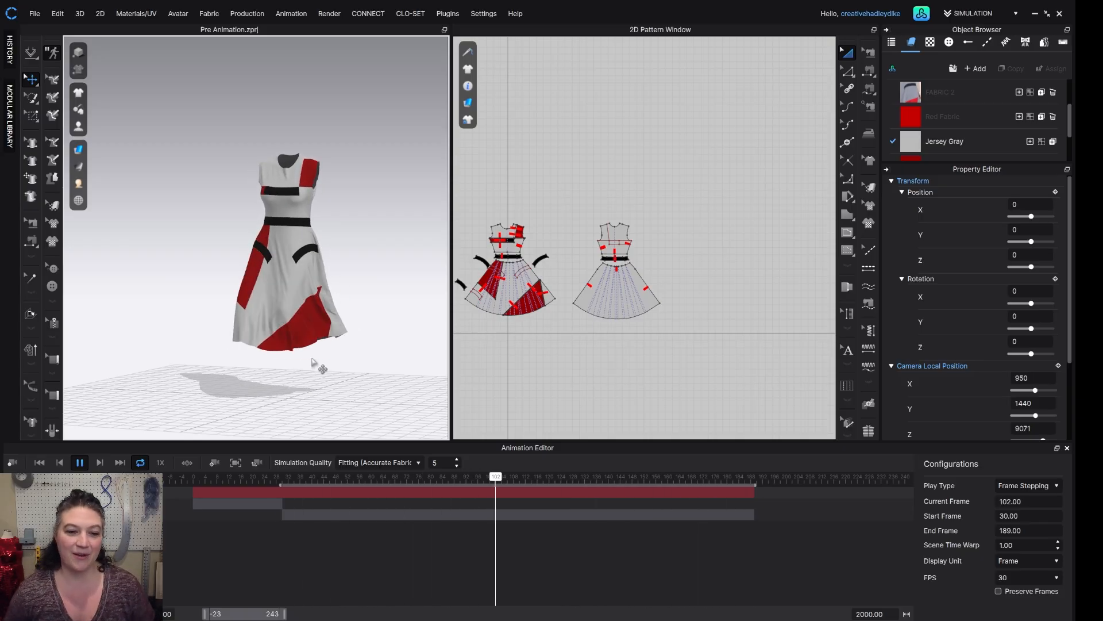
mouse_move(315, 364)
right_down()
mouse_move(338, 339)
mouse_move(337, 353)
mouse_move(322, 351)
right_up()
right_click(308, 329)
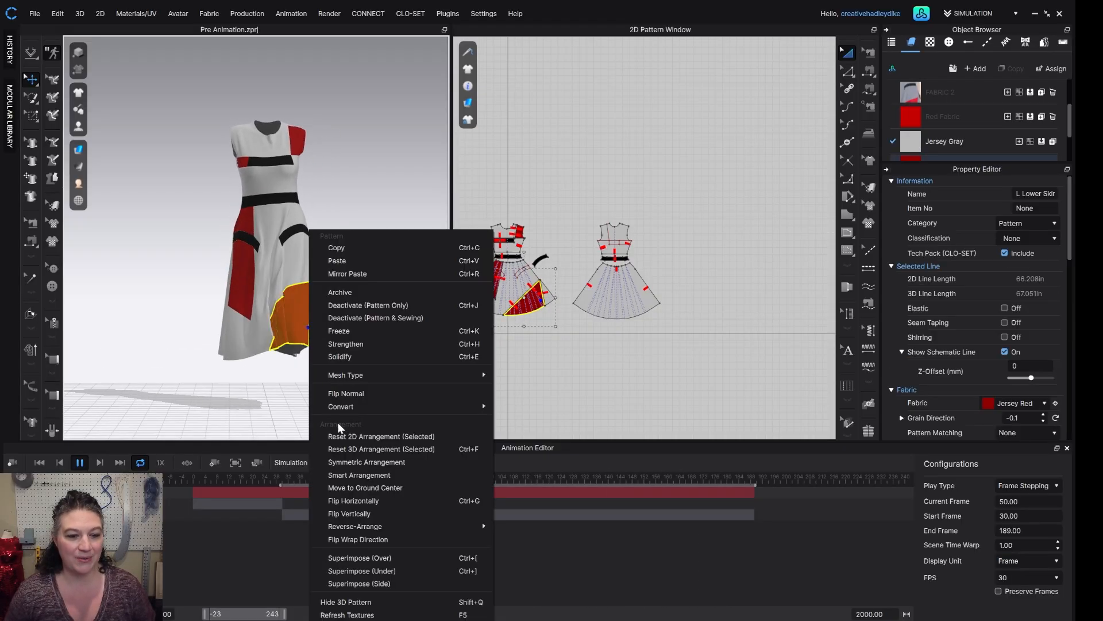
click(81, 463)
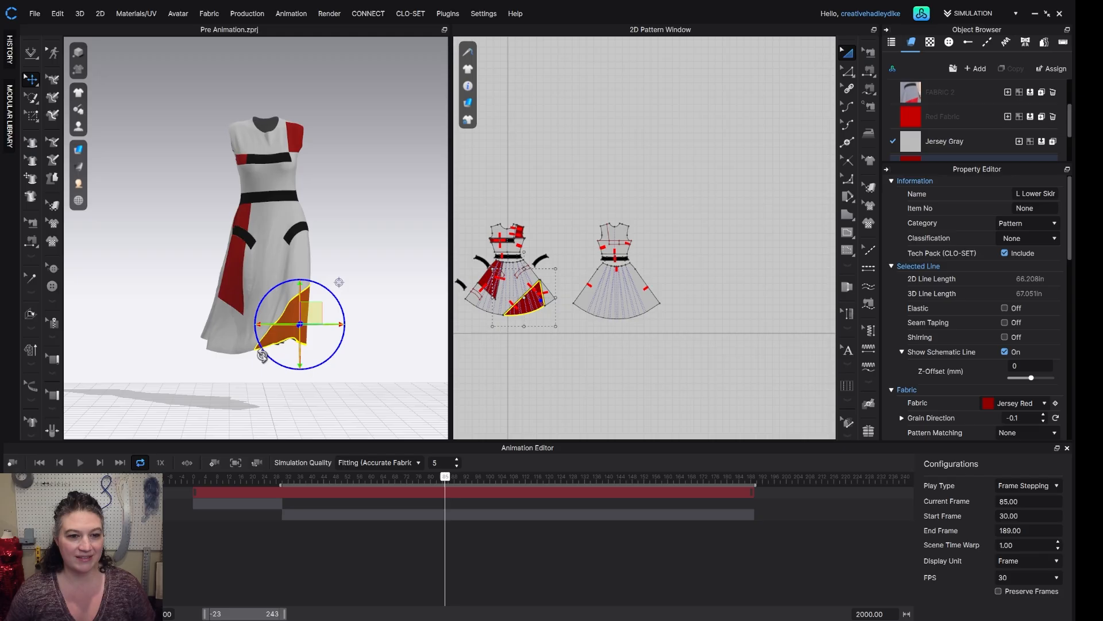
Step: Start another animation video capture for the garment-only walk and set its orientation to Portrait
click(35, 13)
mouse_move(63, 166)
click(150, 178)
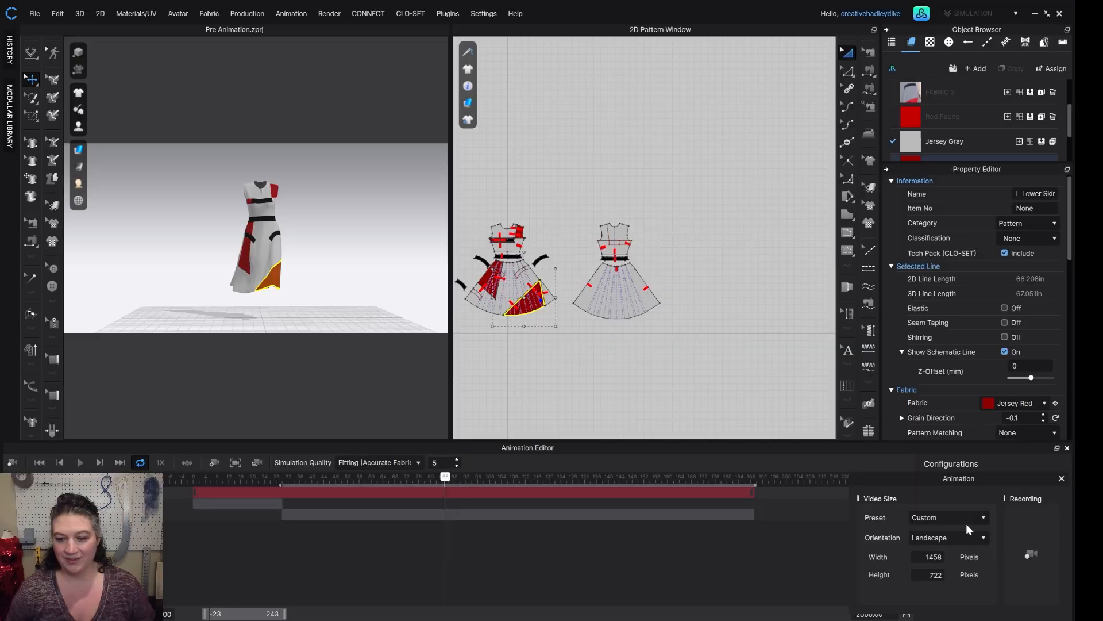
click(961, 540)
click(949, 550)
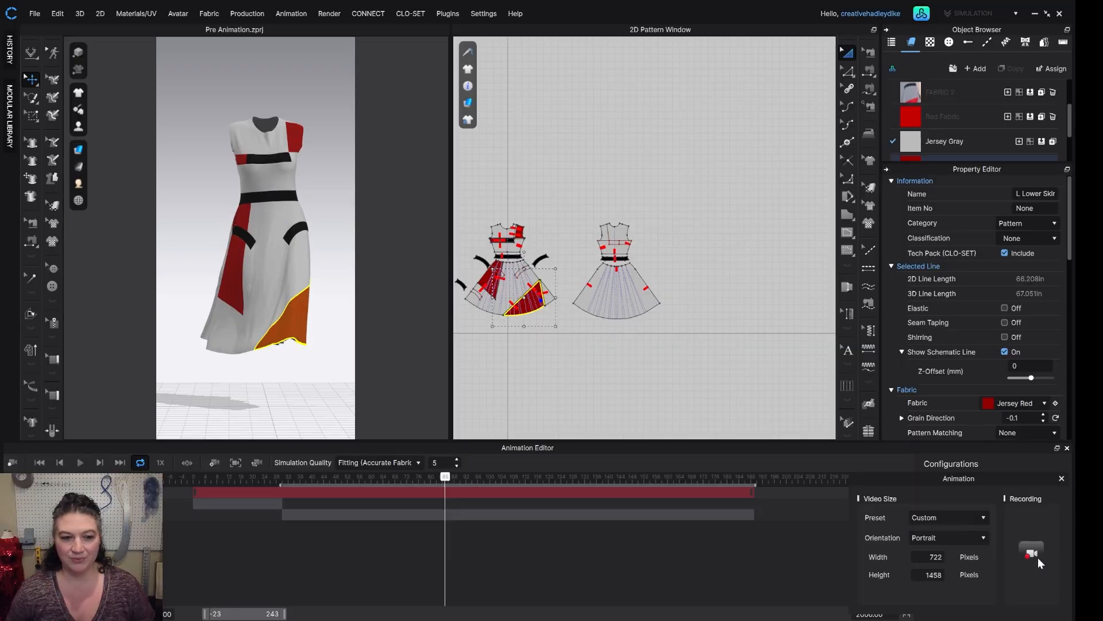
Step: Record the looping garment-only animation, stop the recording, and save the video
click(1038, 557)
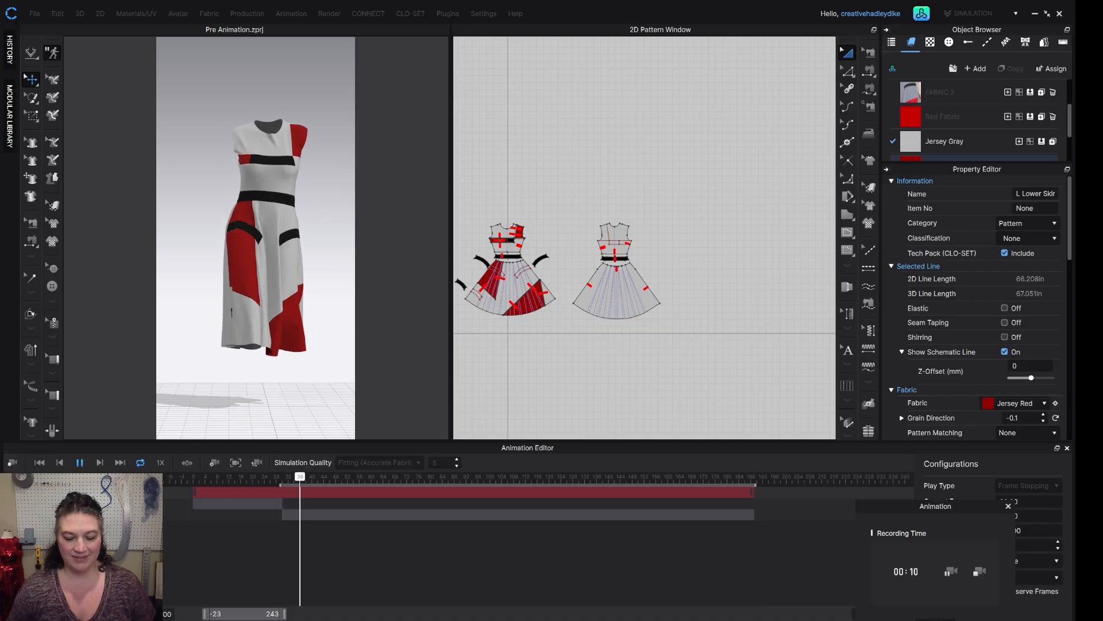
click(980, 571)
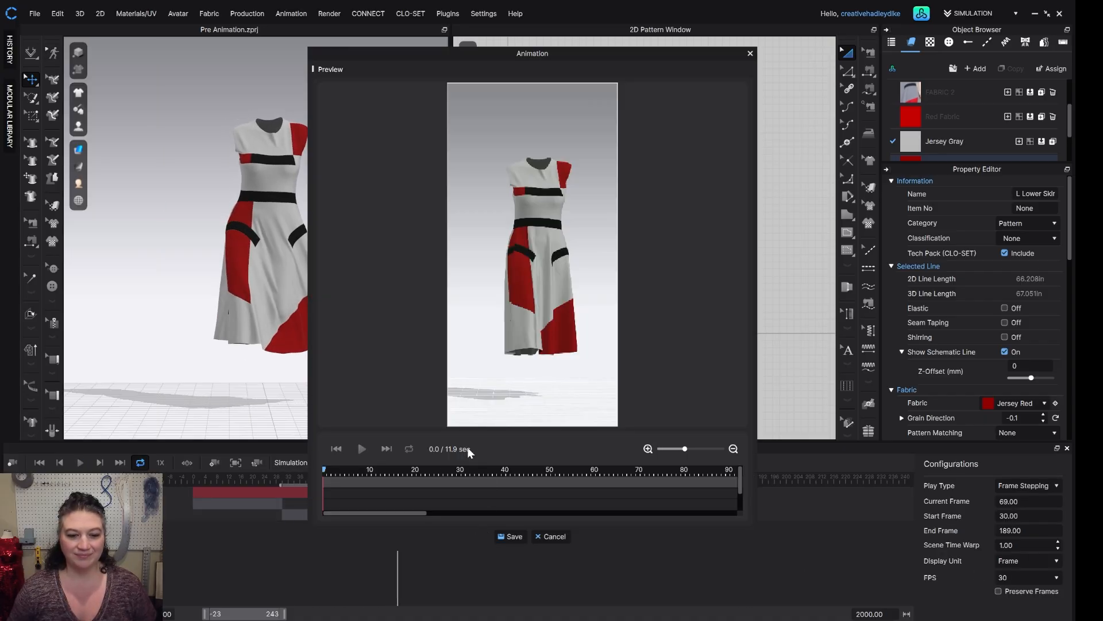
click(503, 538)
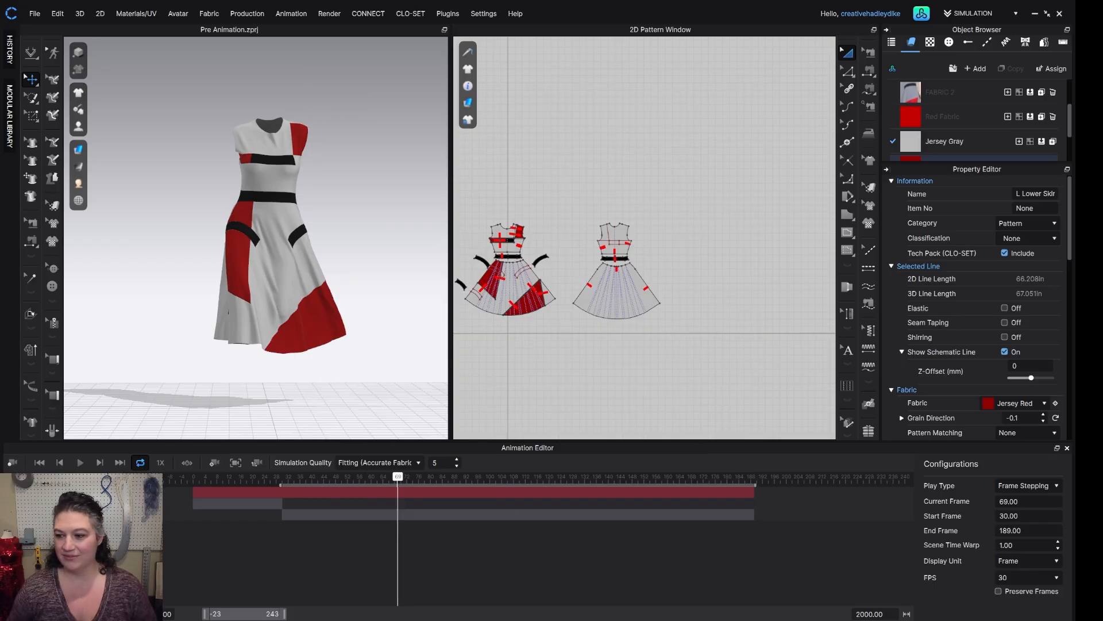